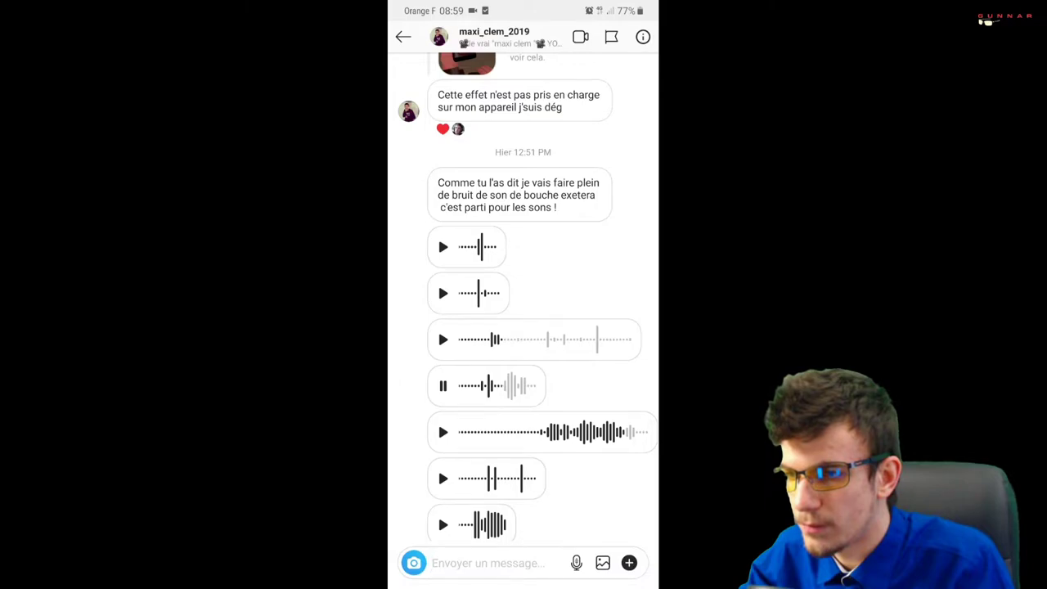
Resume the recorded Instagram chat so it plays on to a later voice message
mouse_move(553, 546)
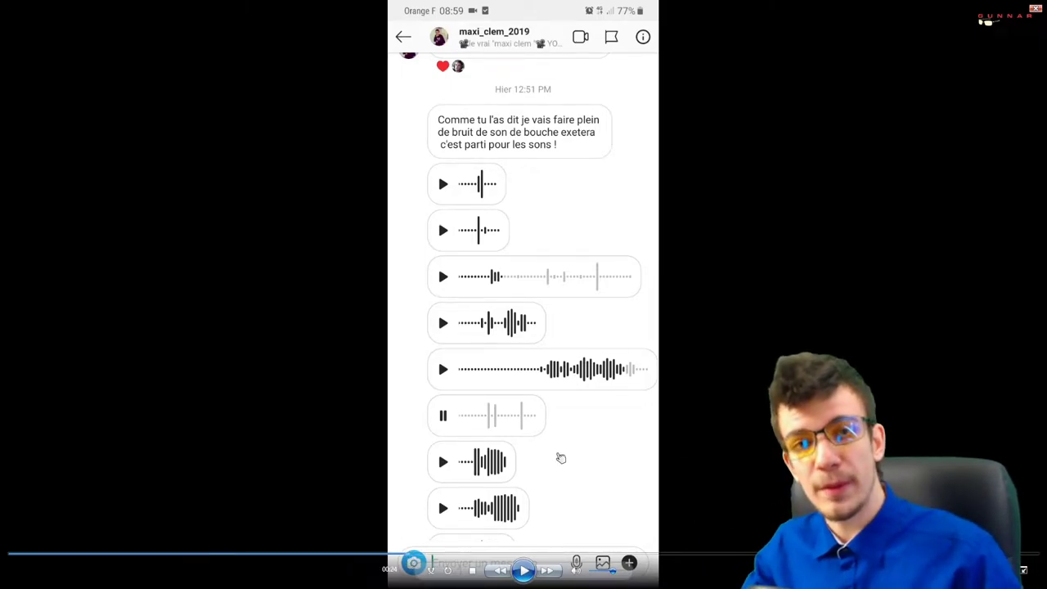
left_click(523, 571)
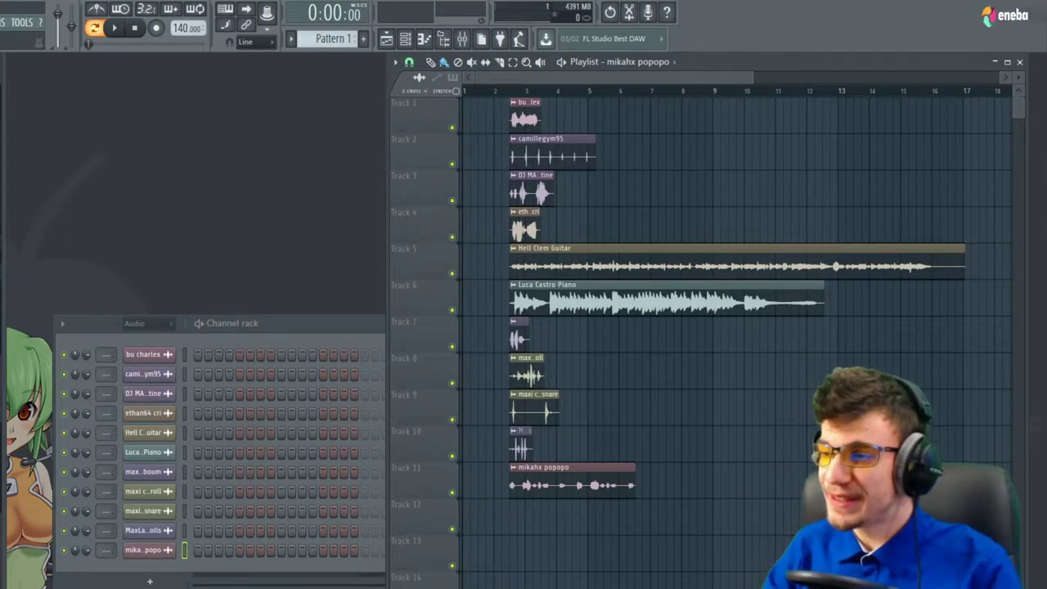
Shift all playlist clips right to start at bar 13, then set the playhead near bar 17.5
scroll(627, 286, "up", 2)
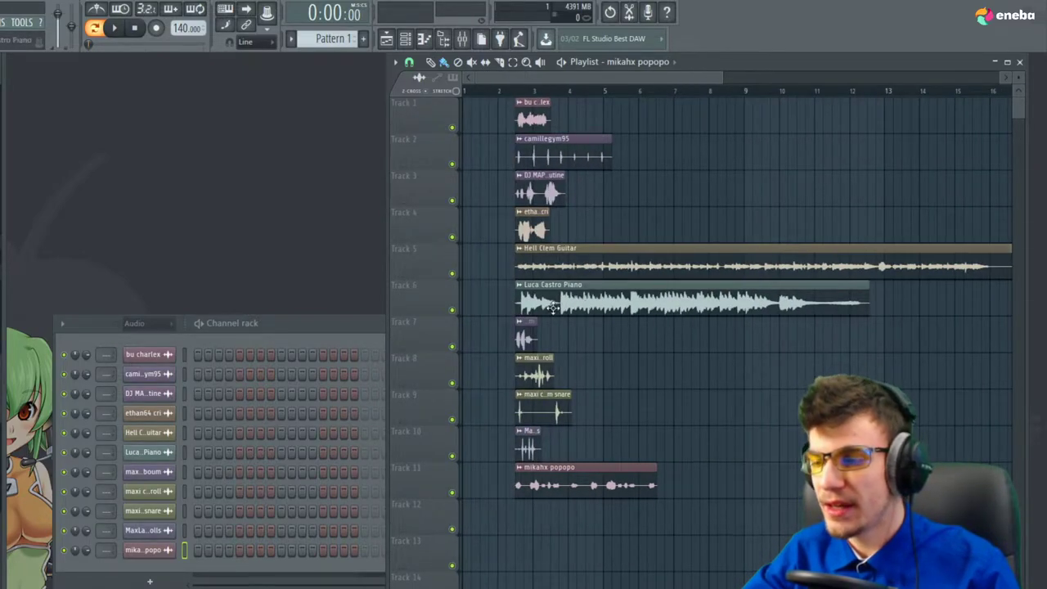
scroll(538, 327, "down", 5)
key("ctrl+a")
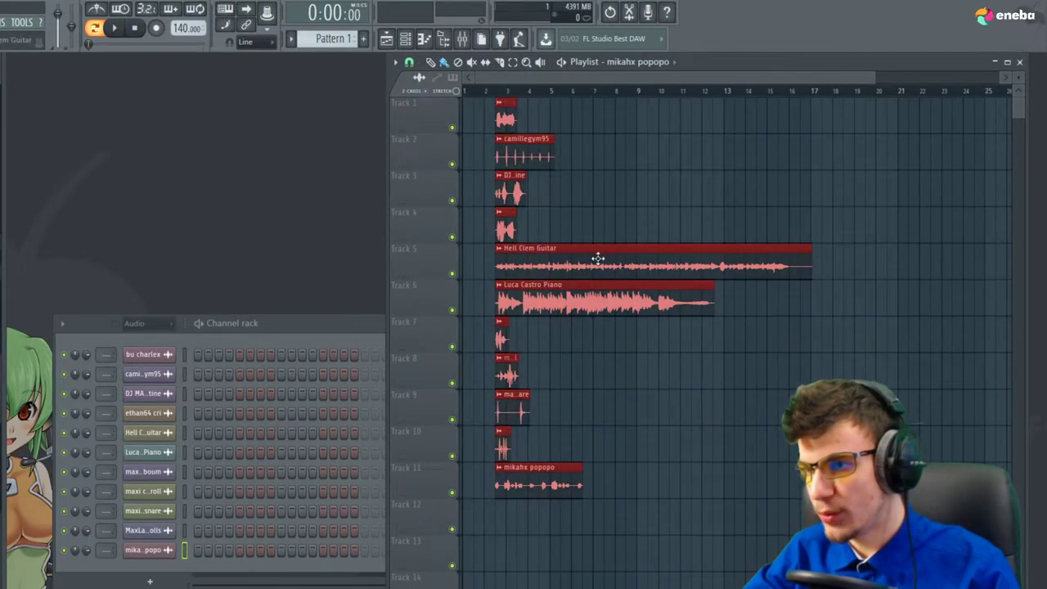
left_click_drag(596, 257, 827, 263)
scroll(736, 270, "down", 2)
left_click(657, 278)
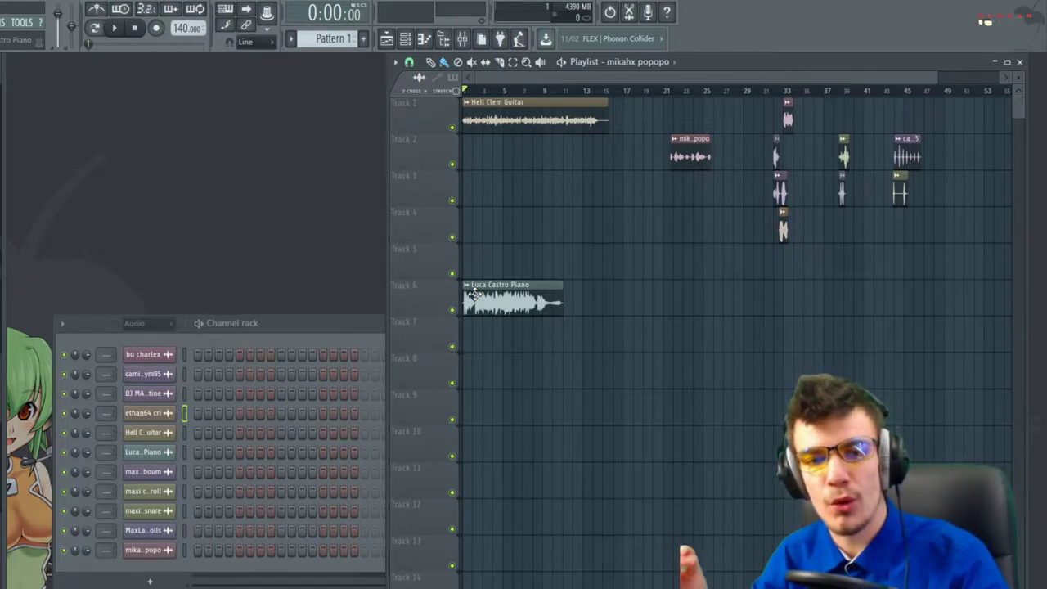
scroll(493, 148, "up", 3, "ctrl")
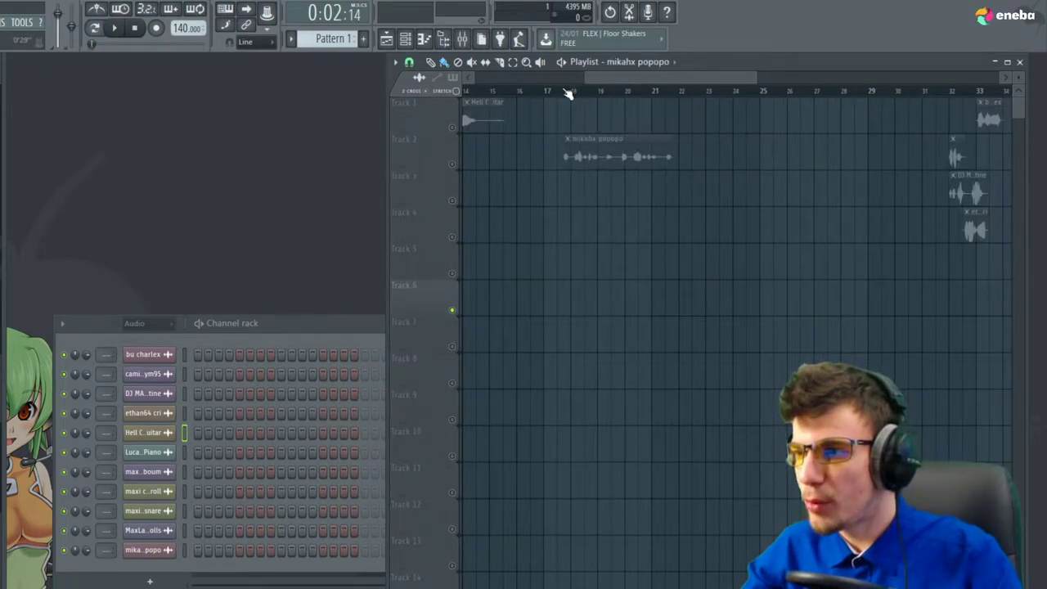
left_click(559, 91)
Solo Track 2 and audition its voice clip from around bar 17.5
right_click(452, 164)
key("space")
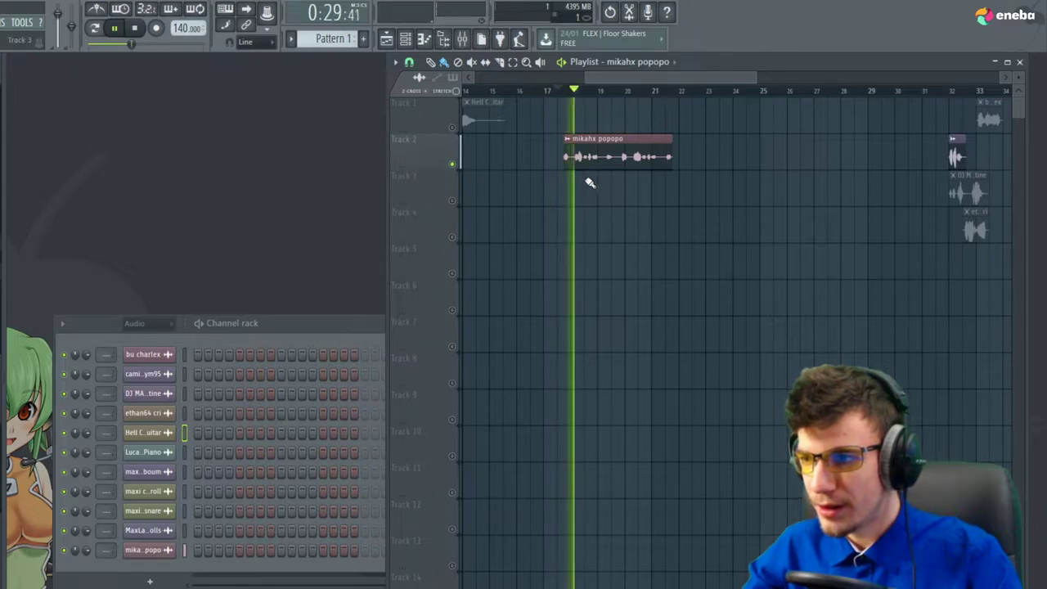
key("space")
scroll(689, 193, "down", 2)
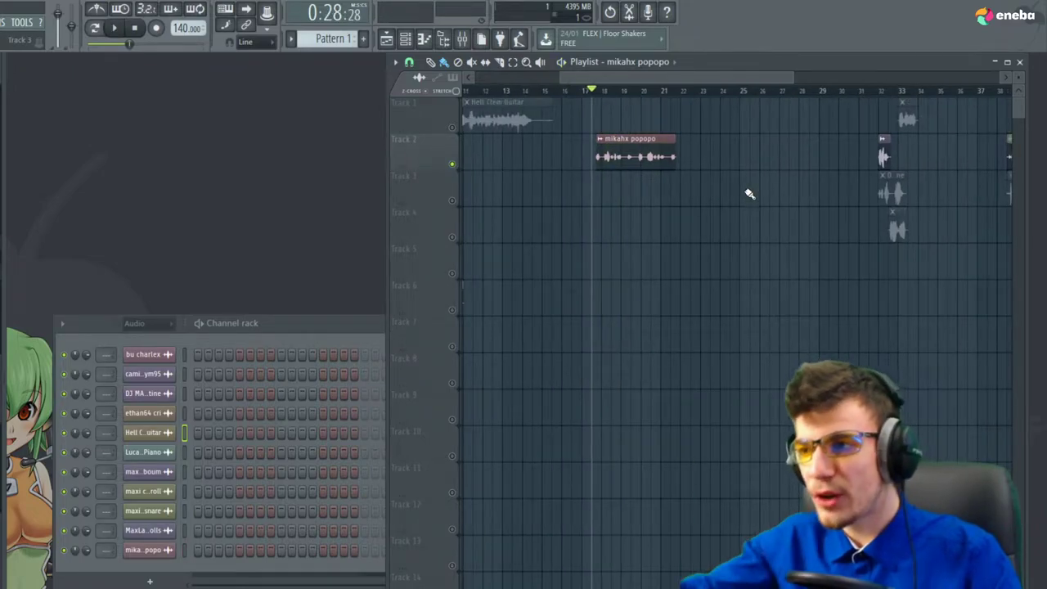
scroll(760, 323, "down", 3)
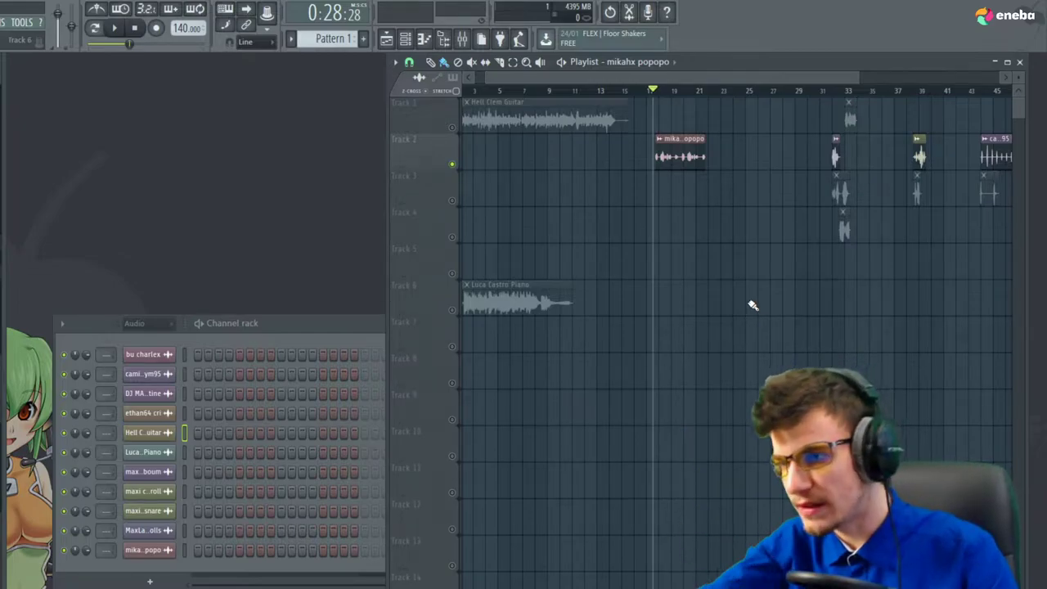
scroll(587, 336, "down", 1)
scroll(753, 126, "up", 2)
Unsolo Track 2, move its clip one bar earlier, and audition from bar 31
left_click(763, 91)
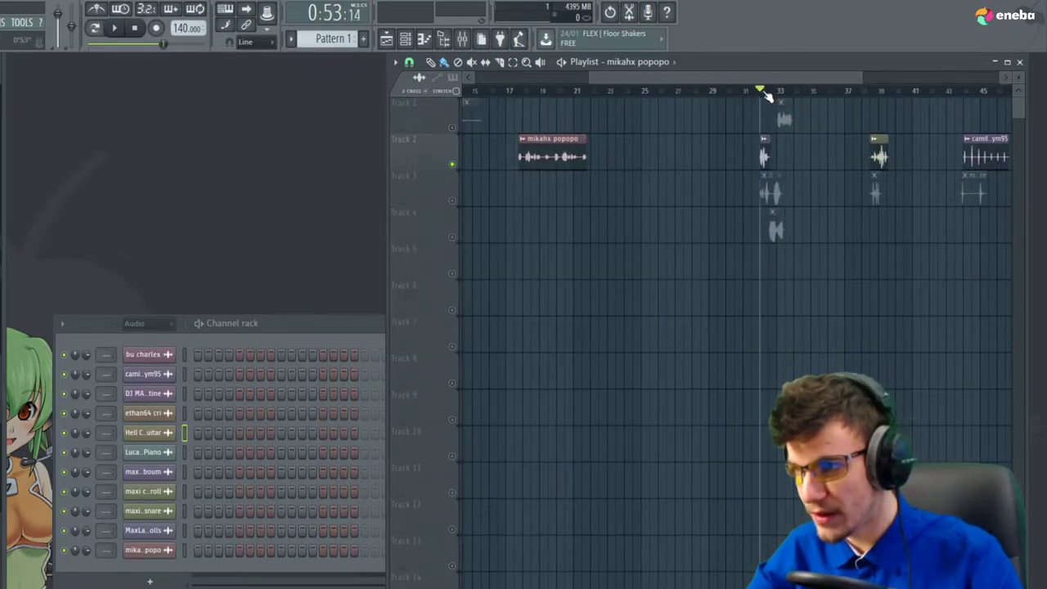
right_click(447, 168)
scroll(874, 224, "up", 2)
scroll(777, 225, "down", 2)
scroll(575, 253, "up", 2)
left_click(716, 187, "ctrl")
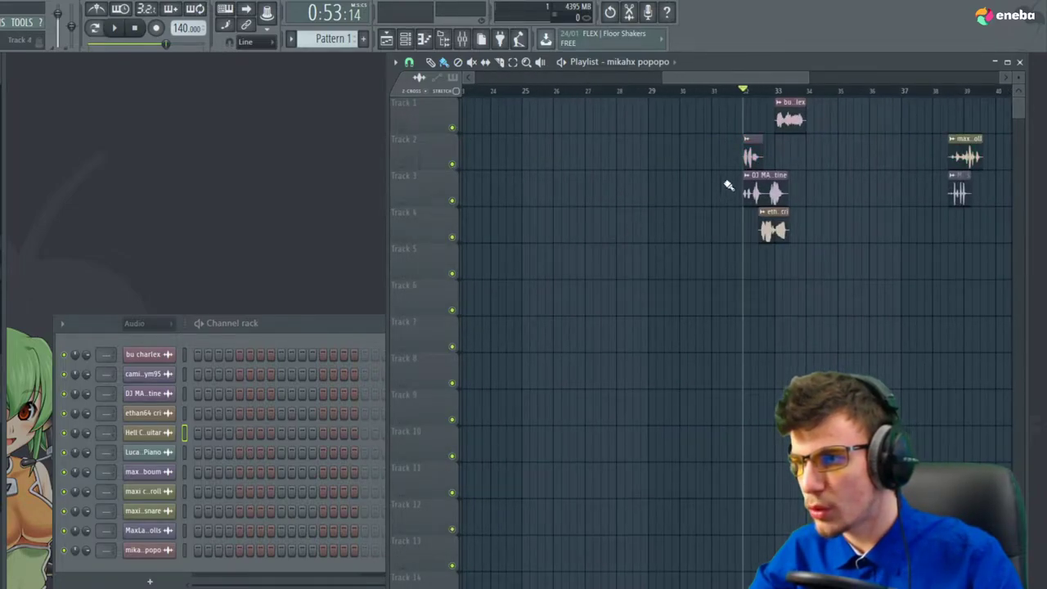
left_click_drag(748, 159, 716, 158)
left_click(712, 91)
scroll(728, 155, "up", 3)
key("space")
Move the DJ MAP Poutine clip half a bar earlier and the bu charlex clip slightly later
key("space")
left_click(804, 90)
key("space")
key("space")
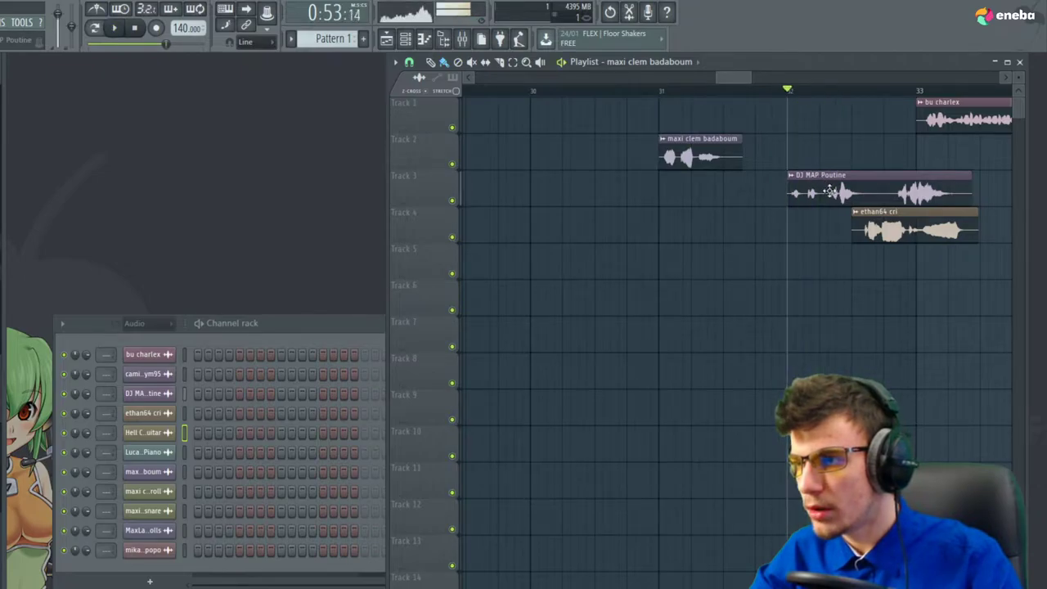
left_click_drag(866, 204, 802, 203)
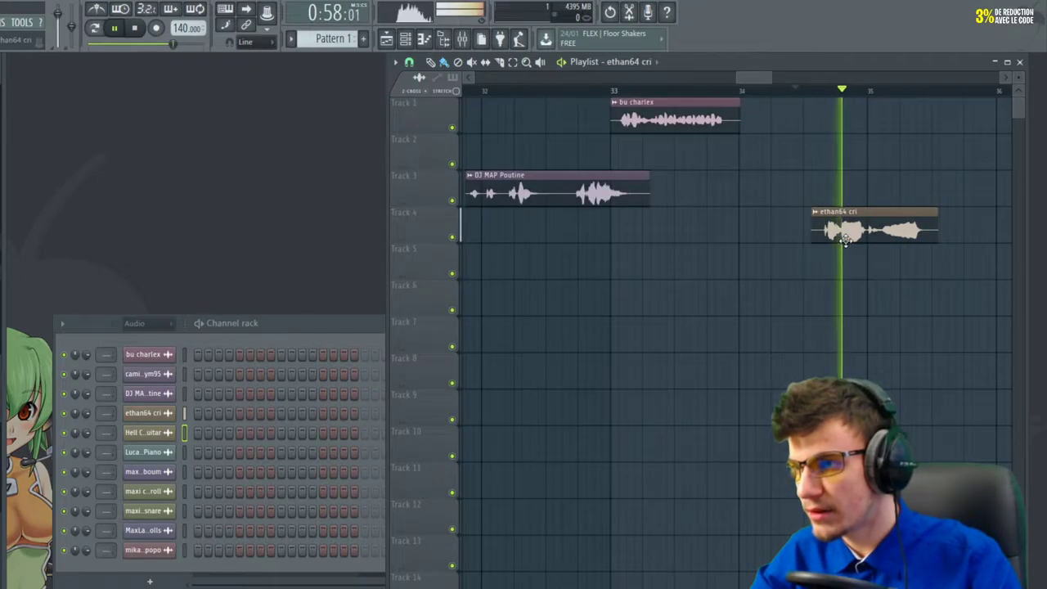
key("space")
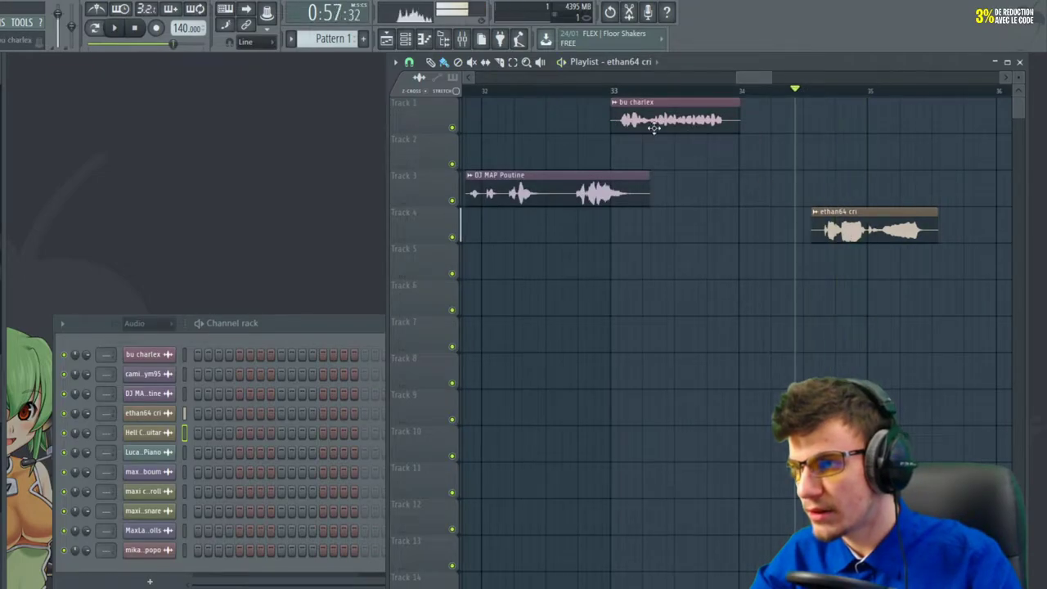
left_click_drag(656, 129, 662, 102)
left_click(662, 90)
key("space")
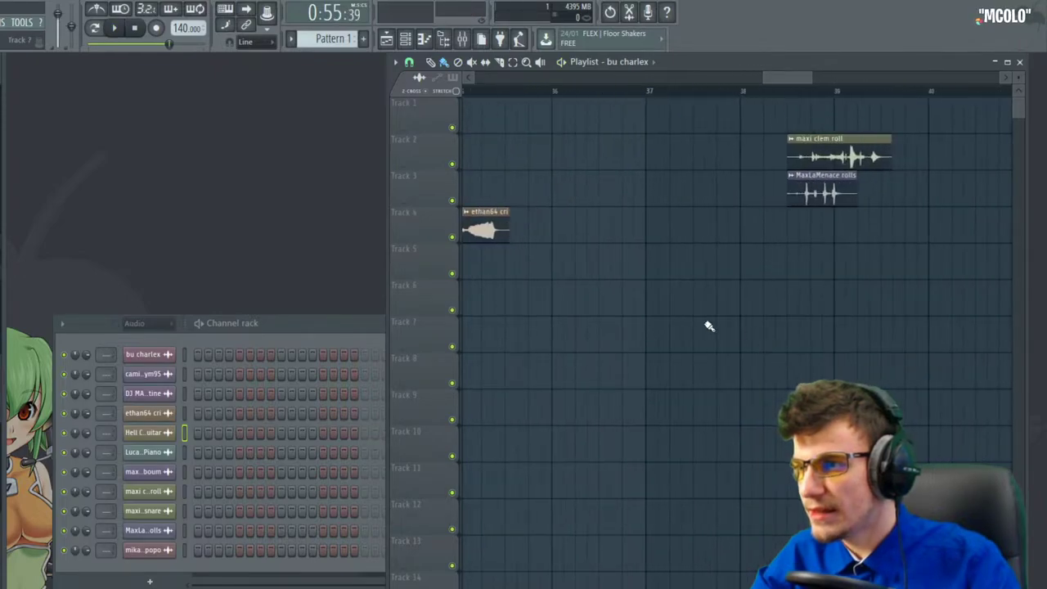
scroll(708, 325, "down", 3)
scroll(625, 317, "up", 3)
left_click_drag(743, 155, 624, 153)
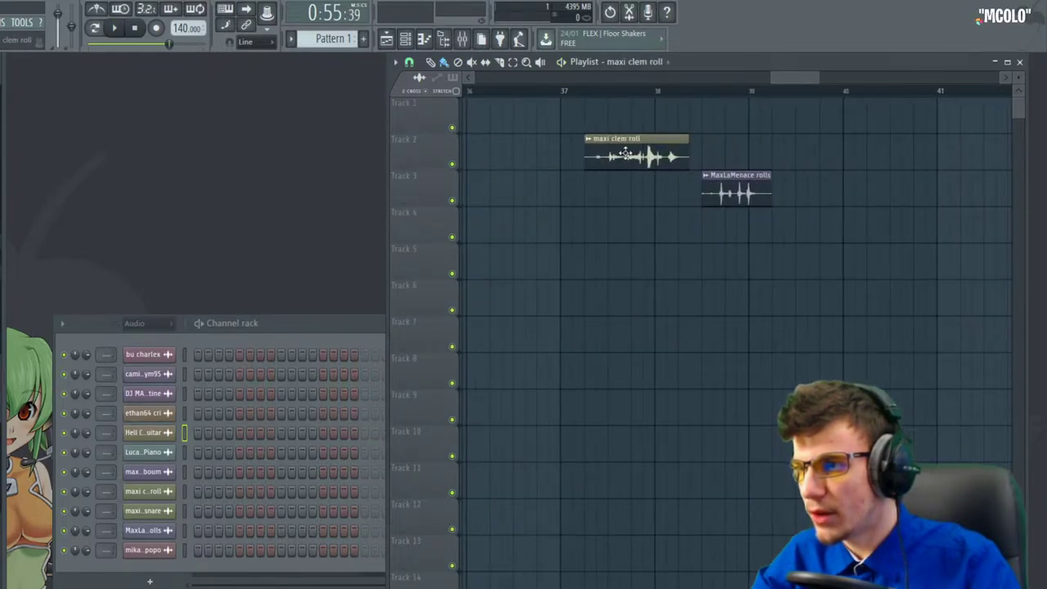
scroll(815, 213, "down", 2)
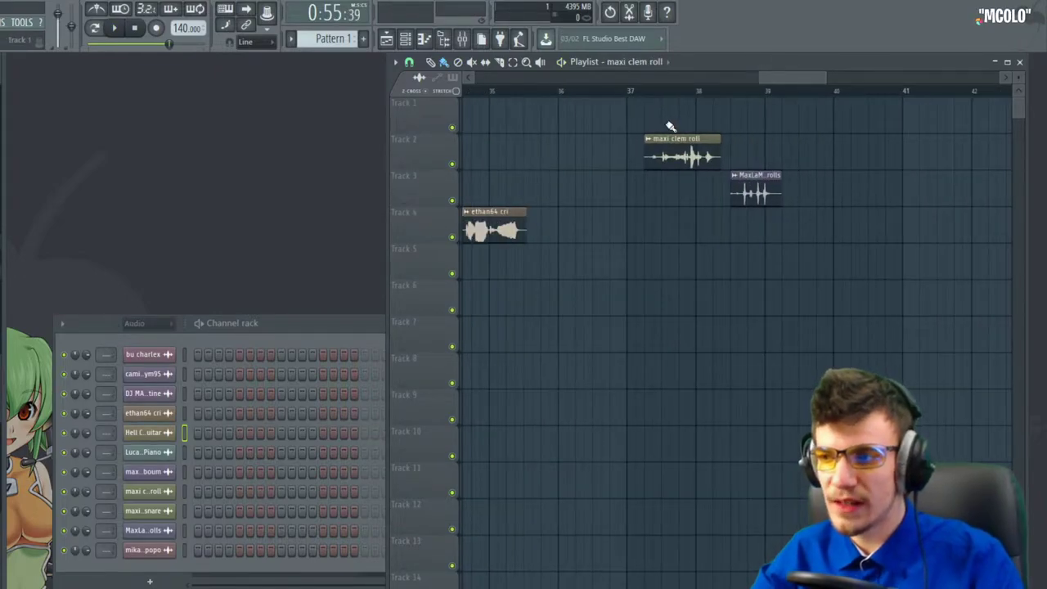
left_click(646, 90)
key("space")
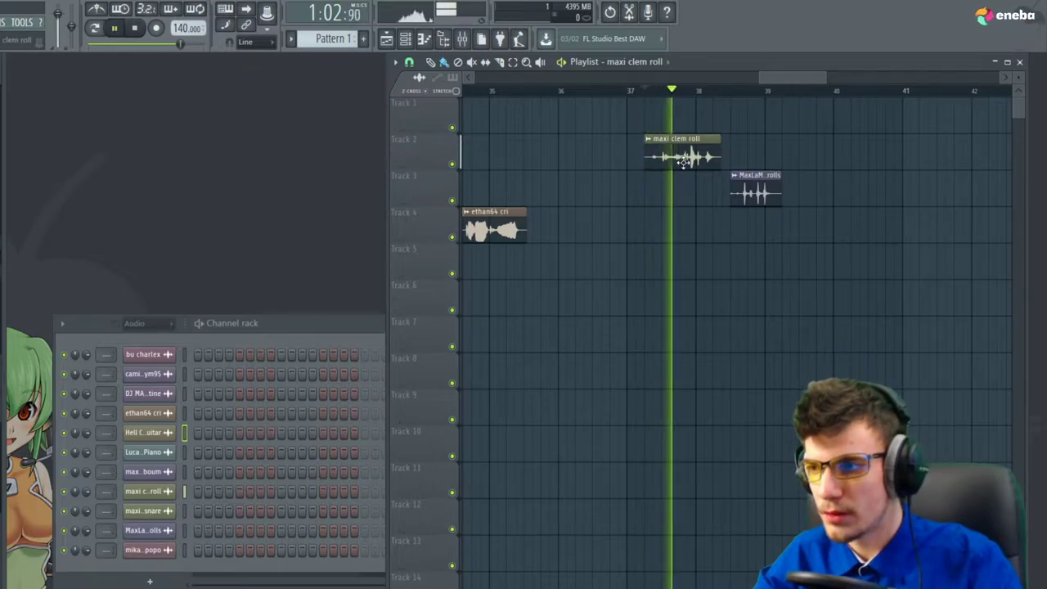
key("space")
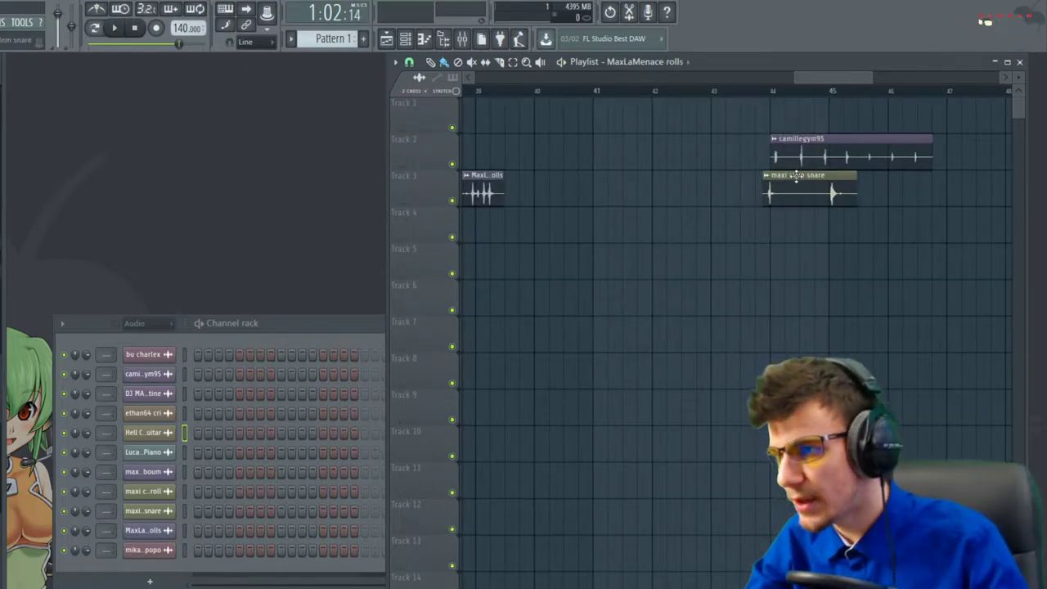
left_click_drag(792, 179, 715, 180)
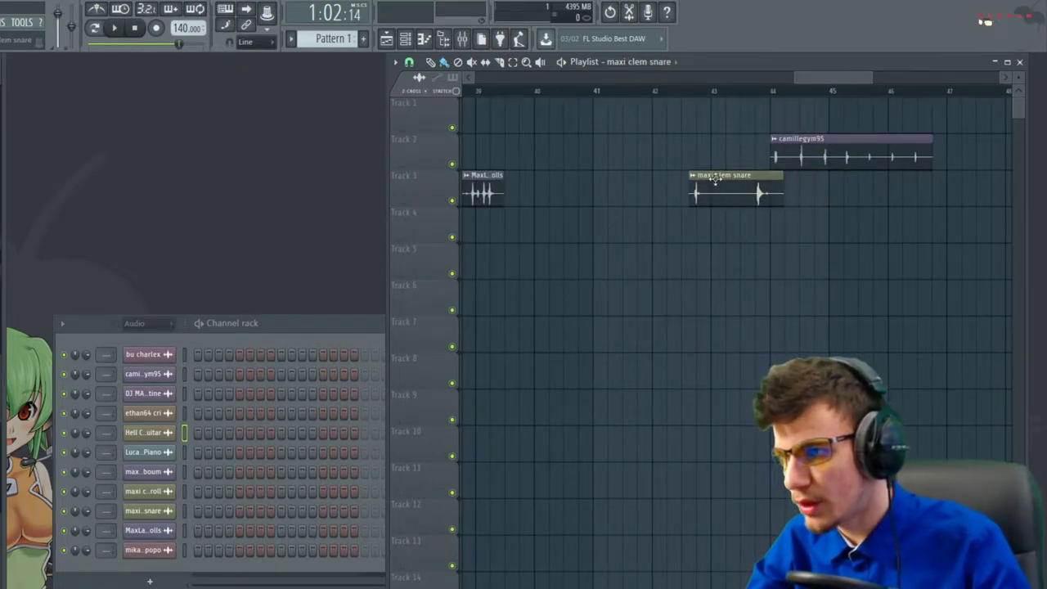
left_click(690, 91)
key("space")
key("space")
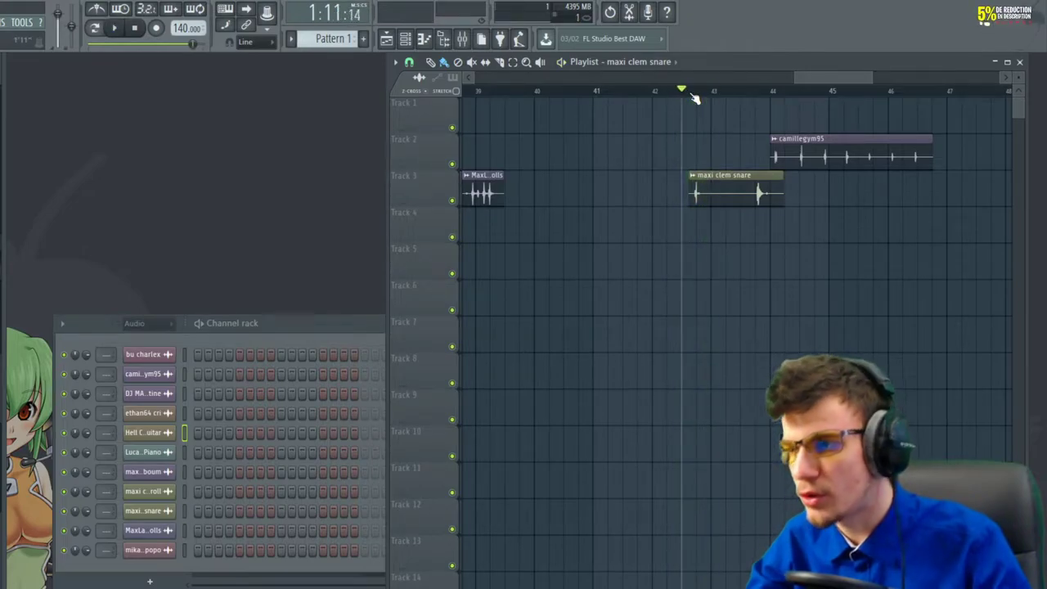
key("space")
key("space")
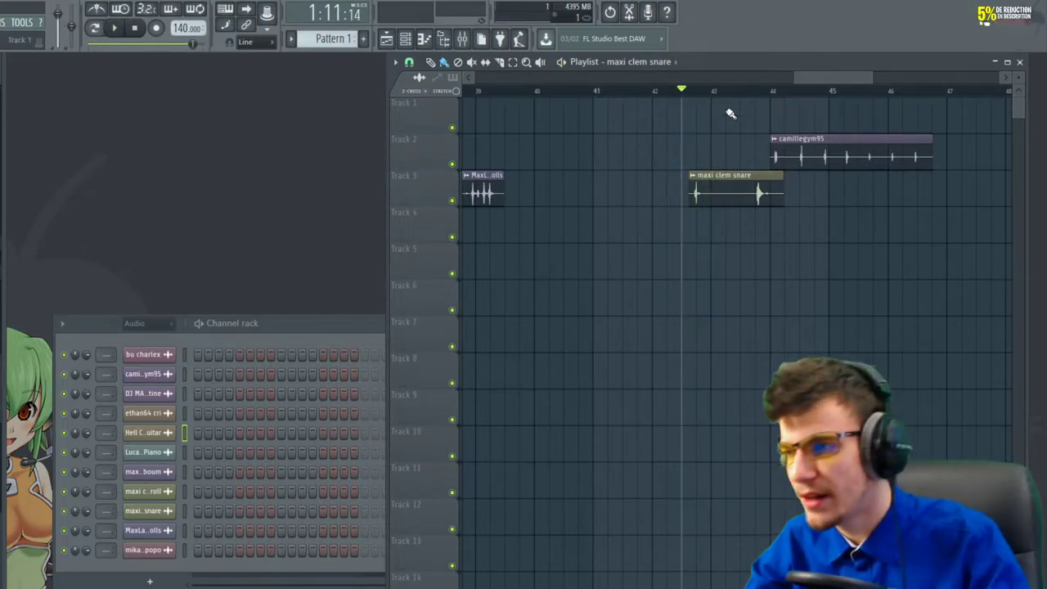
scroll(729, 103, "up", 2)
left_click_drag(771, 192, 743, 193)
left_click(725, 91)
key("space")
key("space")
scroll(761, 209, "down", 1)
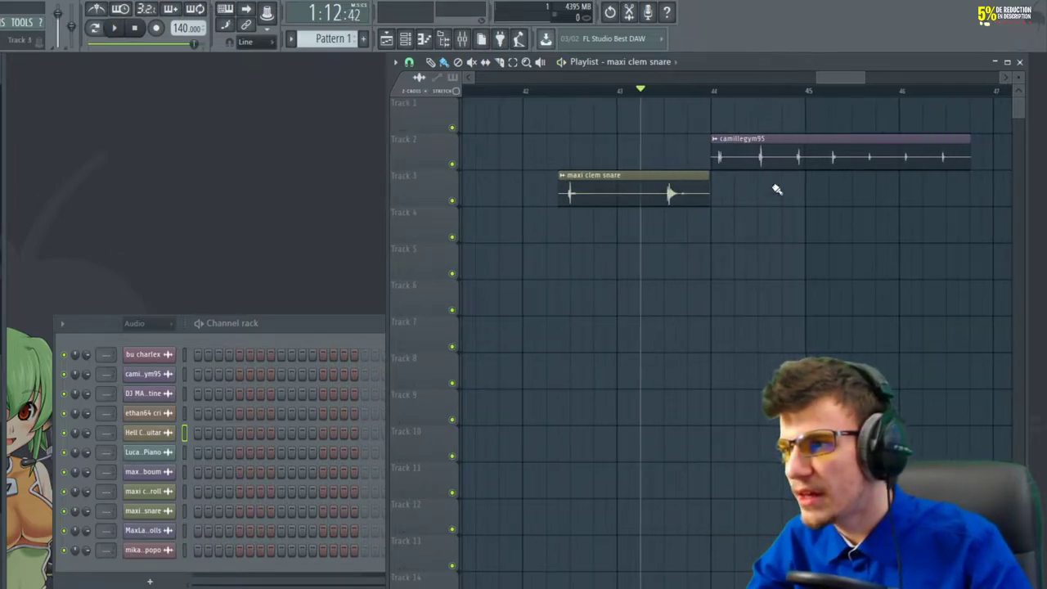
left_click_drag(763, 157, 773, 158)
left_click(730, 92)
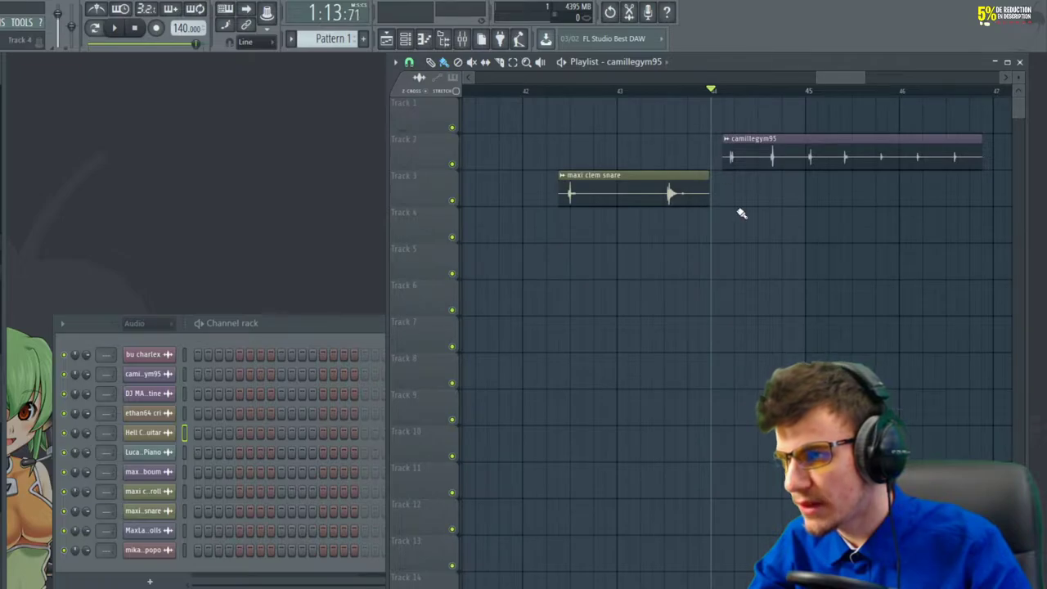
key("space")
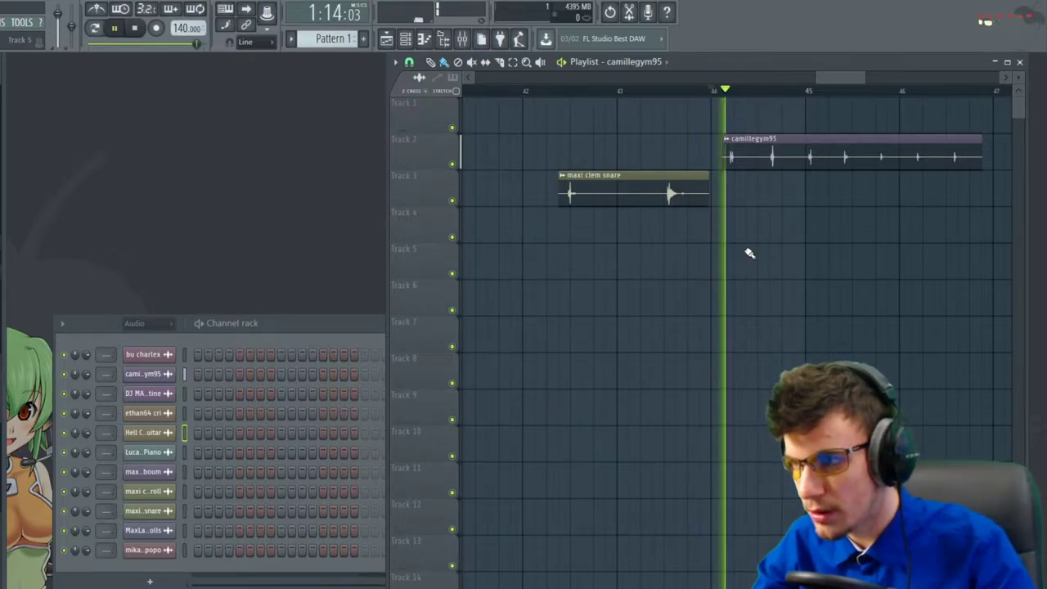
key("space")
scroll(864, 292, "down", 5)
scroll(866, 294, "down", 2)
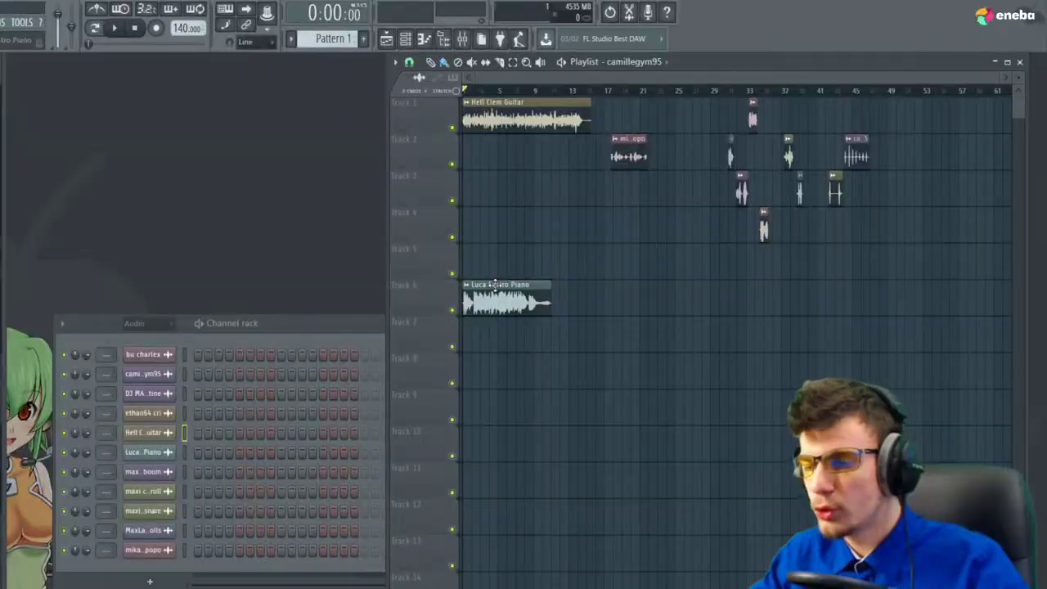
left_click_drag(496, 286, 656, 286)
scroll(494, 255, "up", 2)
left_click_drag(651, 121, 644, 122)
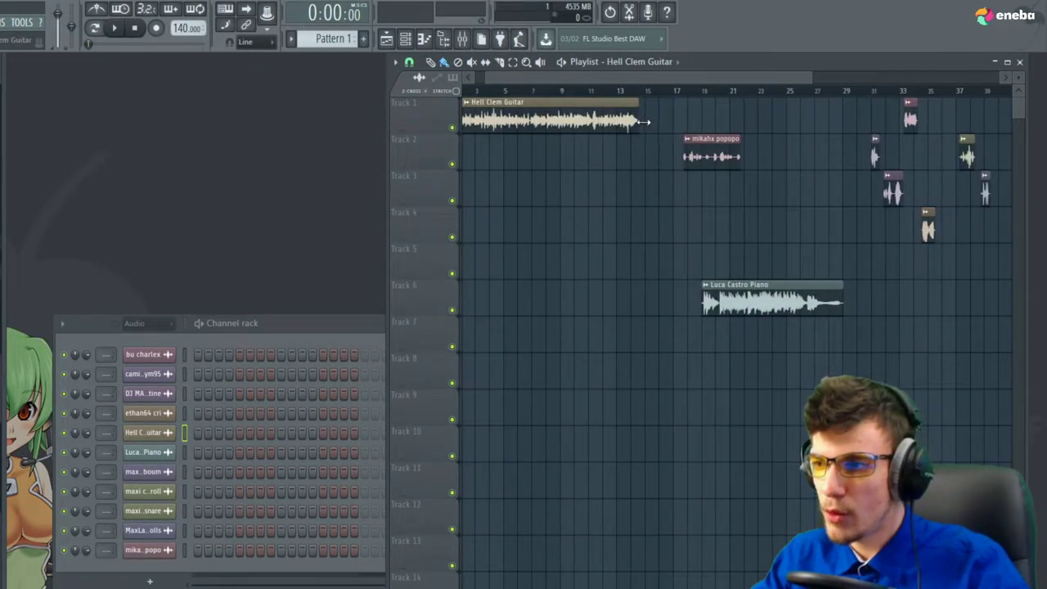
left_click_drag(553, 79, 533, 79)
scroll(465, 123, "up", 2)
mouse_move(482, 121)
left_mouse_down()
mouse_move(482, 150)
mouse_move(468, 120)
left_mouse_up()
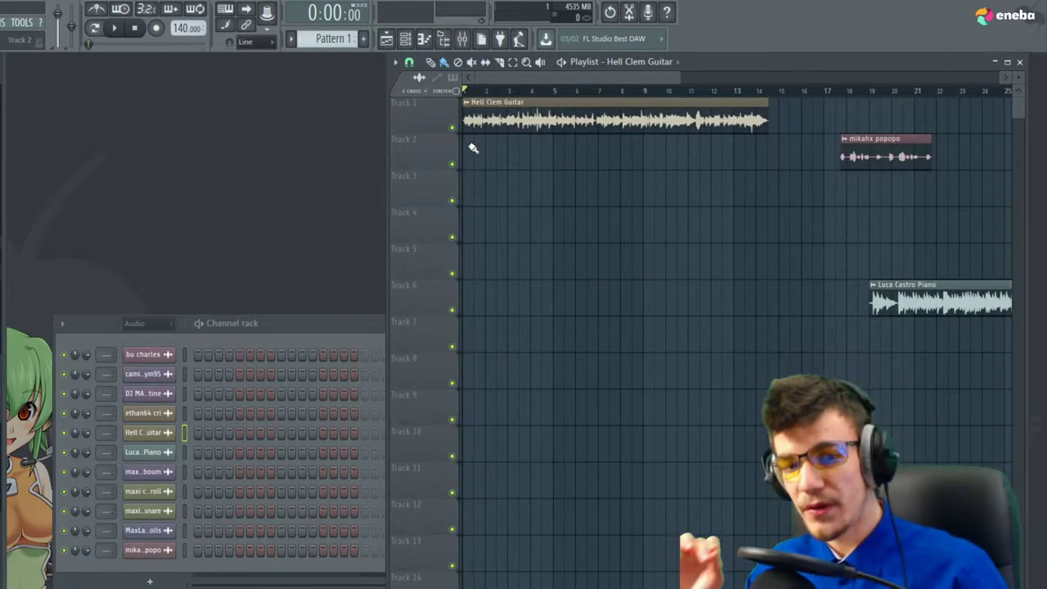
key("space")
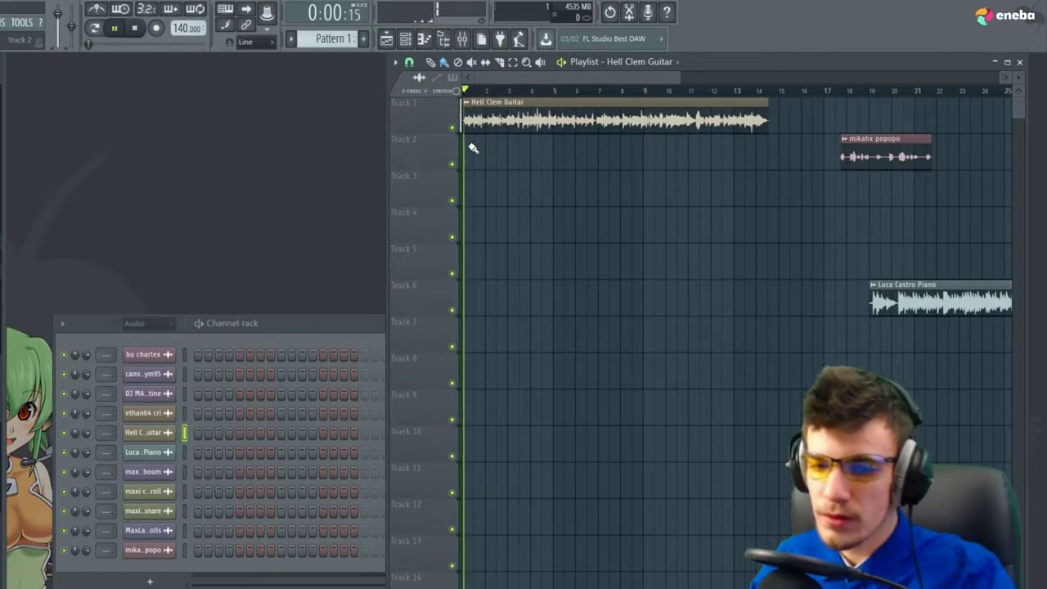
key("space")
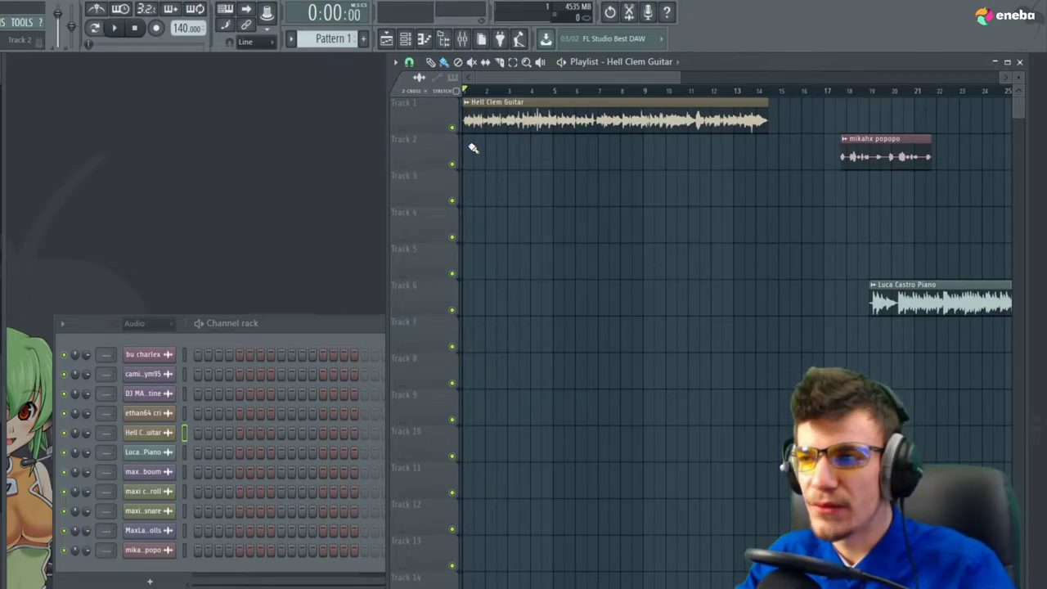
Rename the guitar's mixer Insert 1 to 'Guitare'
double_click(493, 120)
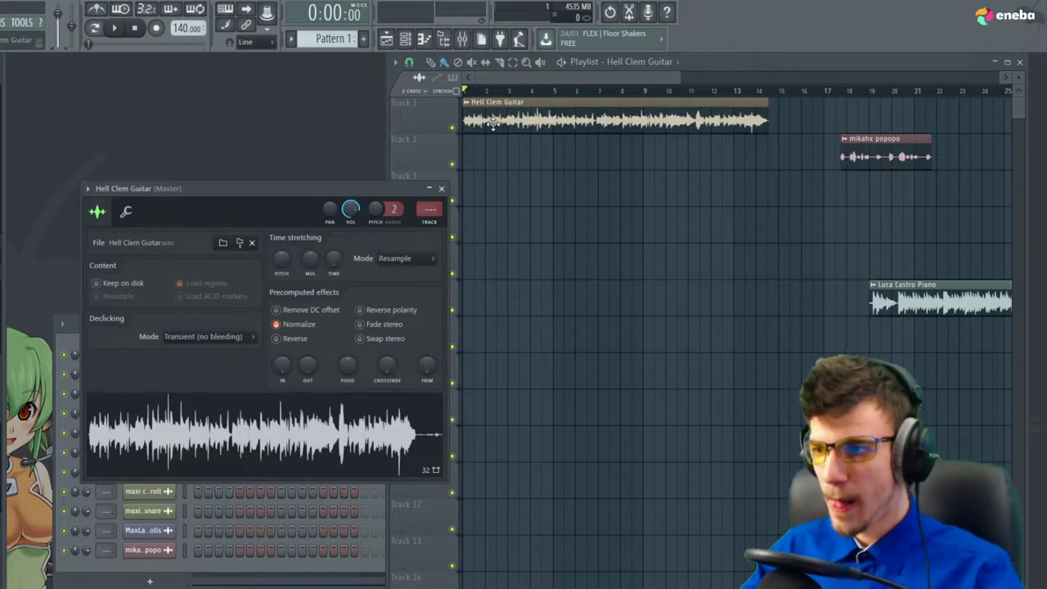
left_click(462, 41)
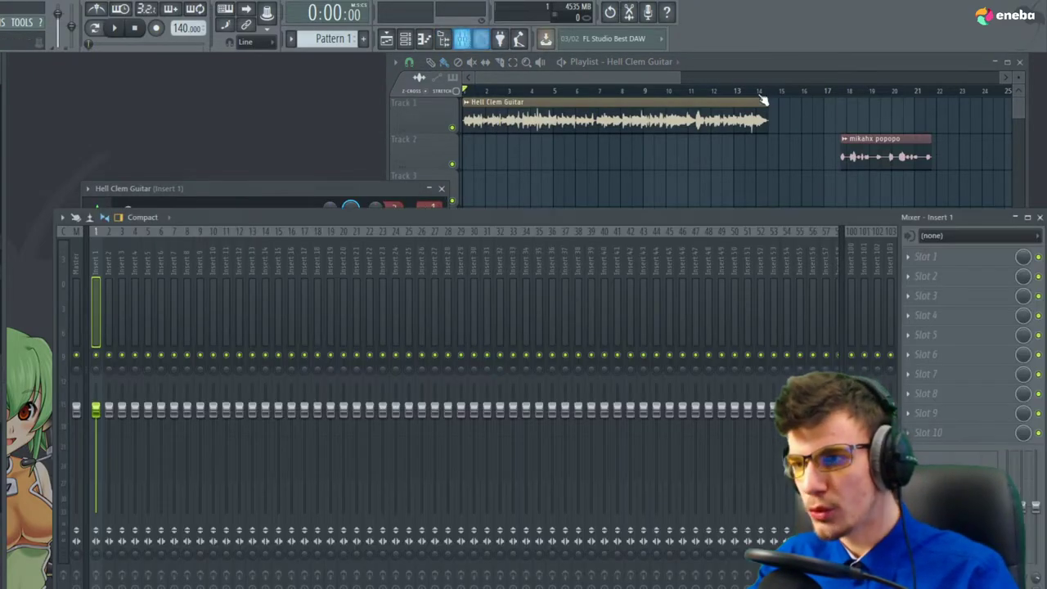
right_click(98, 296)
mouse_move(171, 284)
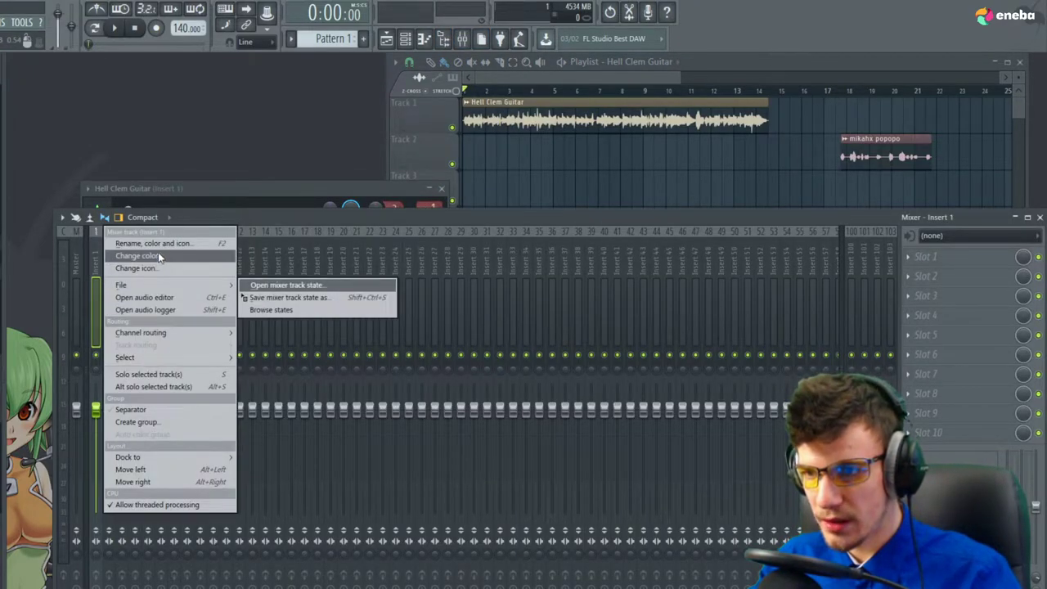
left_click(160, 245)
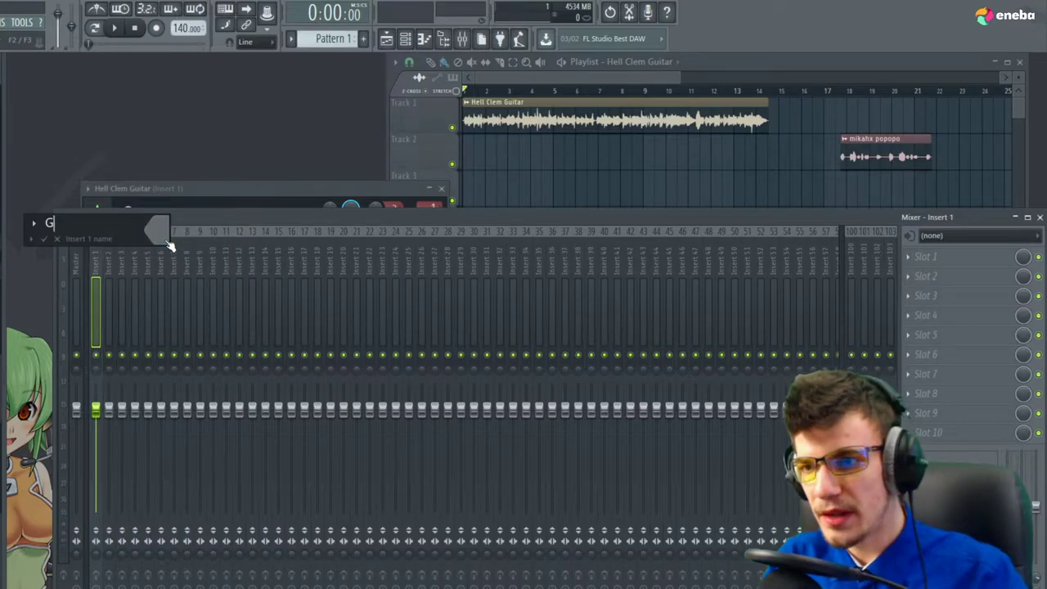
type("Guitare")
key("Return")
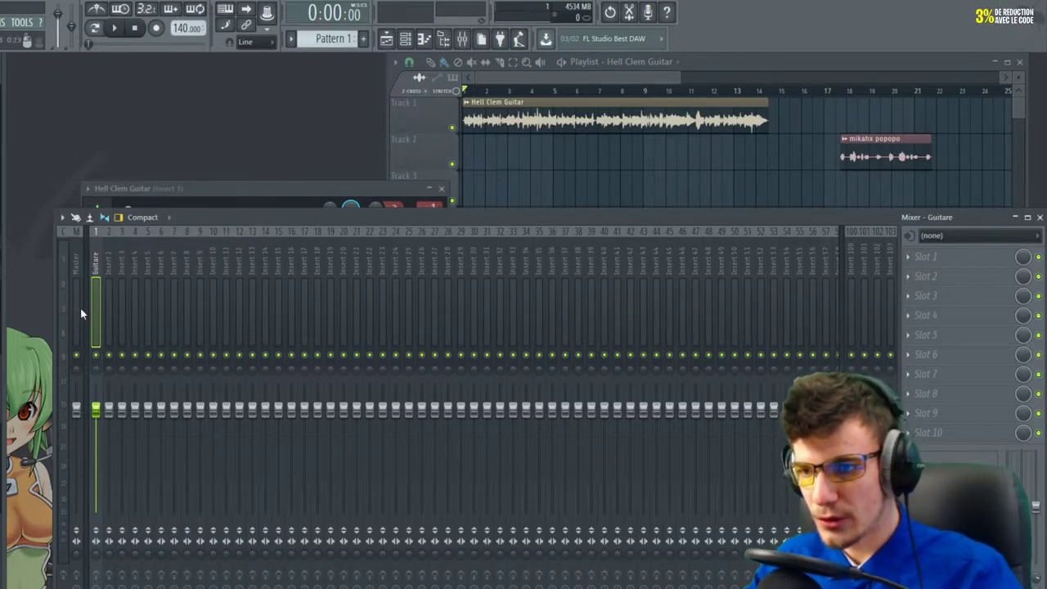
Colour the Guitare mixer track yellow-olive
right_click(92, 300)
left_click(158, 259)
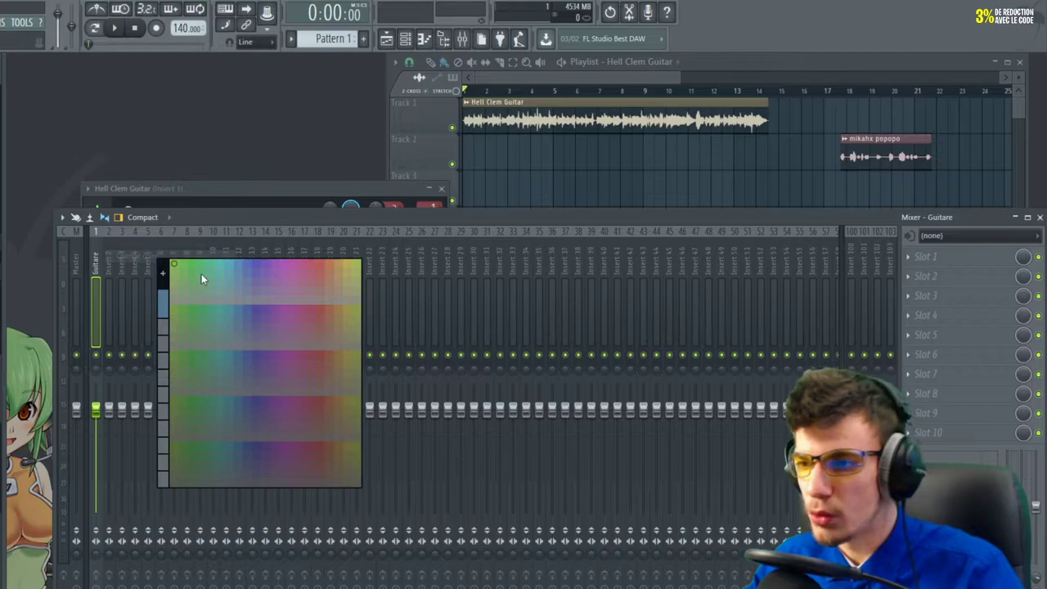
left_click(357, 270)
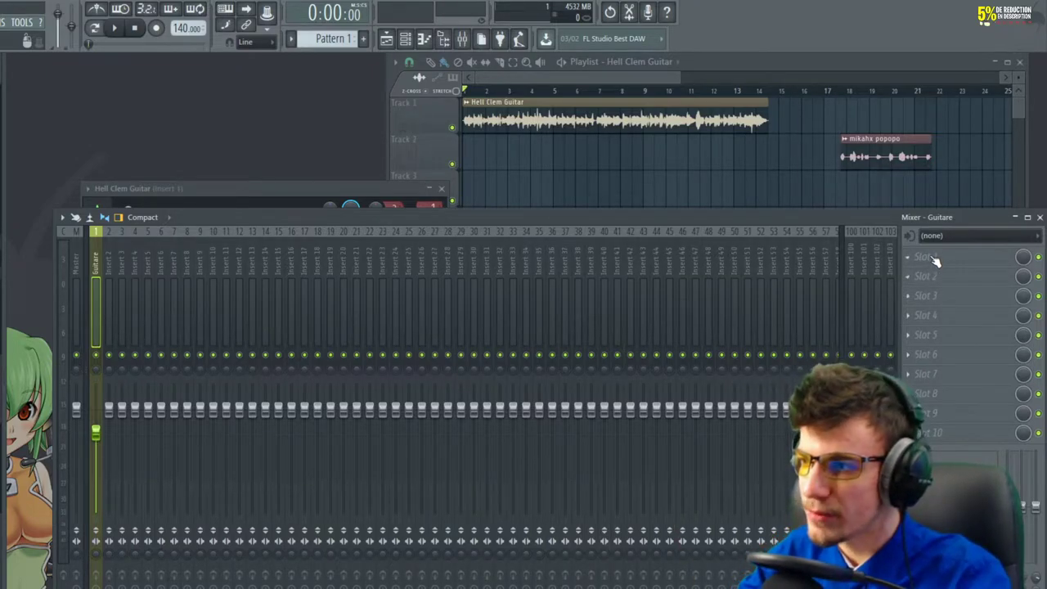
Load Fruity Parametric EQ 2 into the Guitare track's first effect slot and maximize it
left_click_drag(895, 214, 856, 212)
left_click(866, 254)
mouse_move(884, 271)
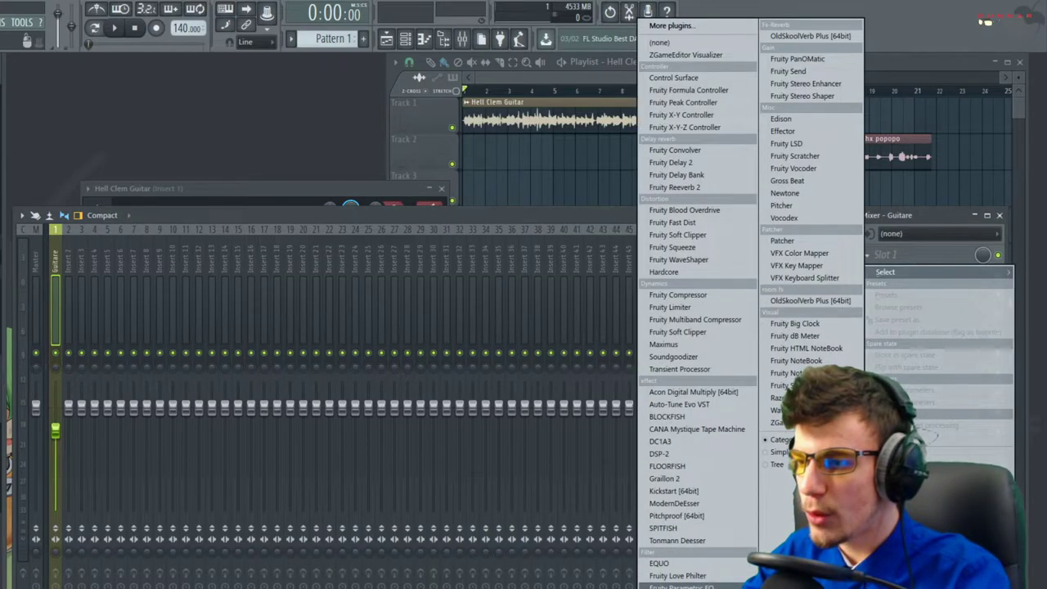
left_click(672, 587)
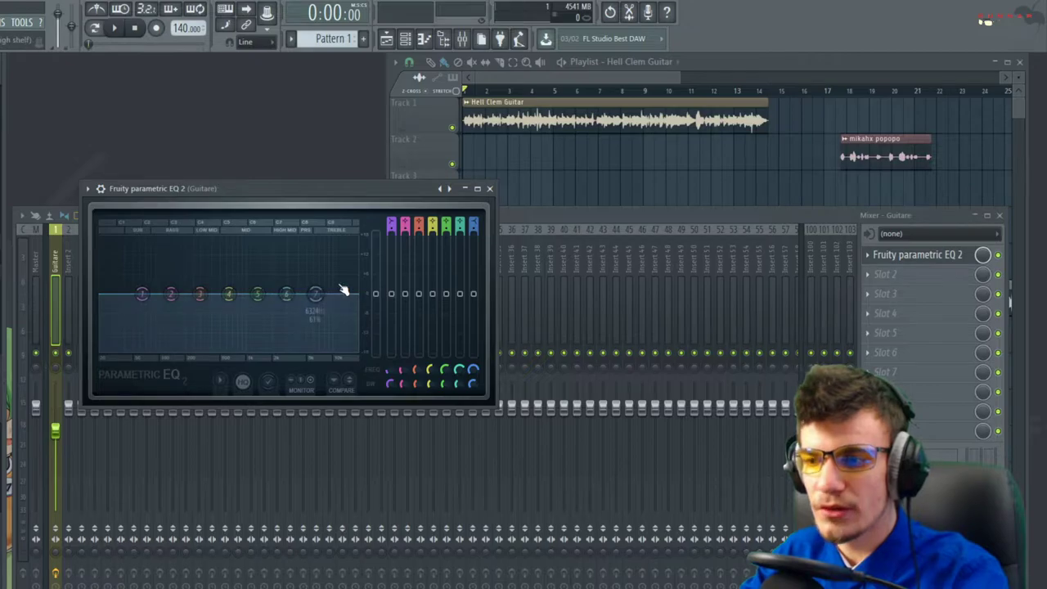
left_click(478, 188)
Turn EQ band 1 into a low-cut filter and raise its frequency while listening
key("space")
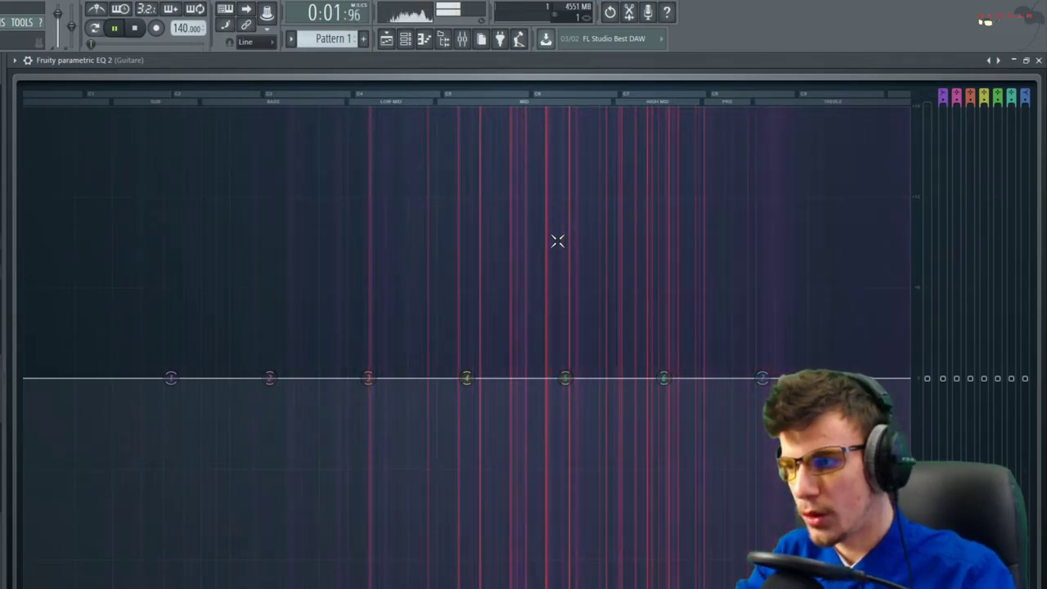
key("space")
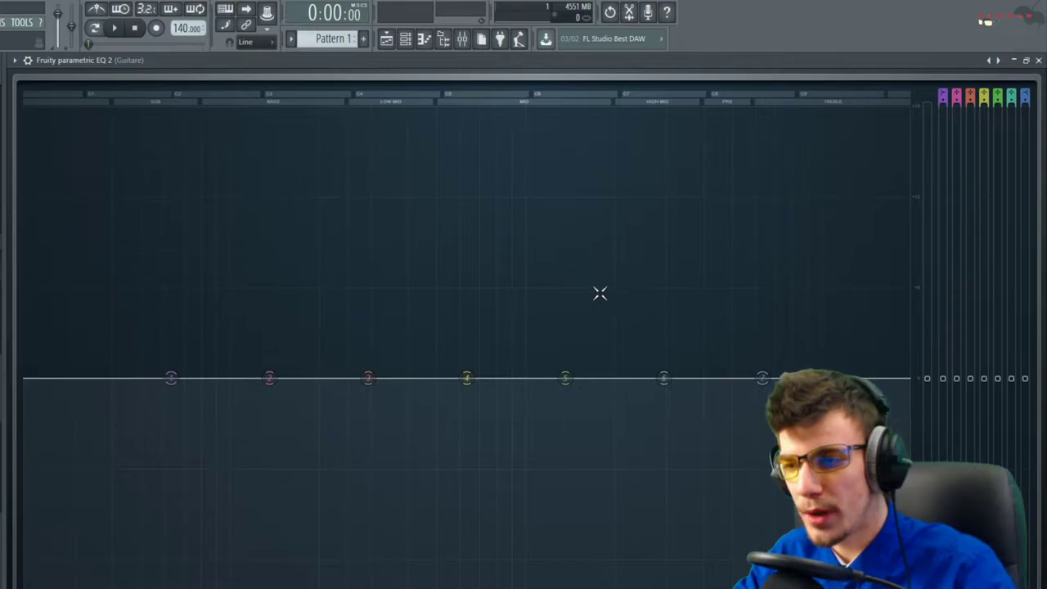
key("space")
key("space")
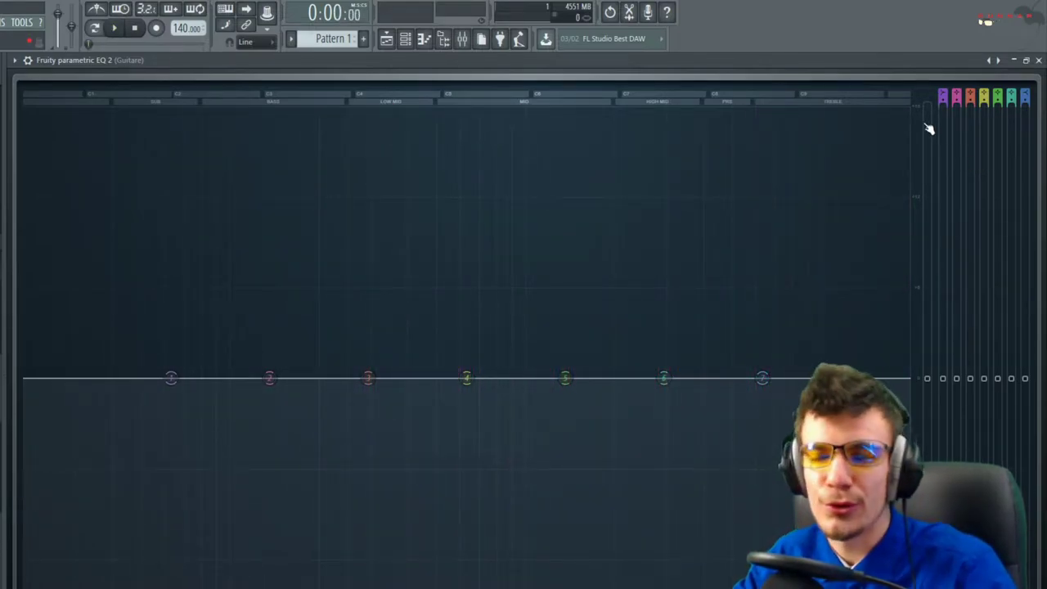
left_click(944, 94)
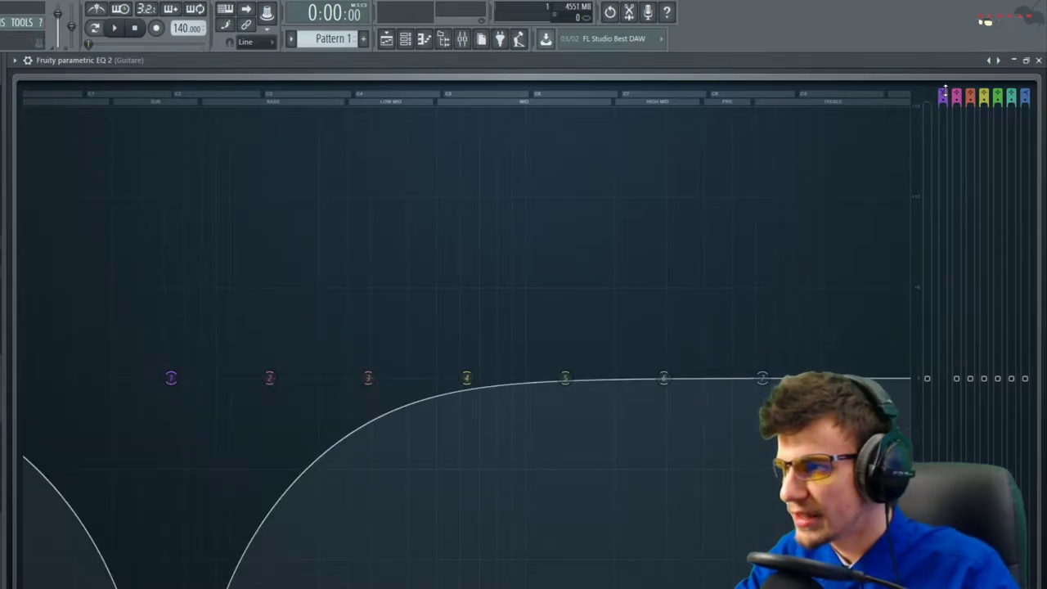
left_click_drag(171, 377, 420, 377)
key("space")
scroll(428, 378, "down", 3)
key("space")
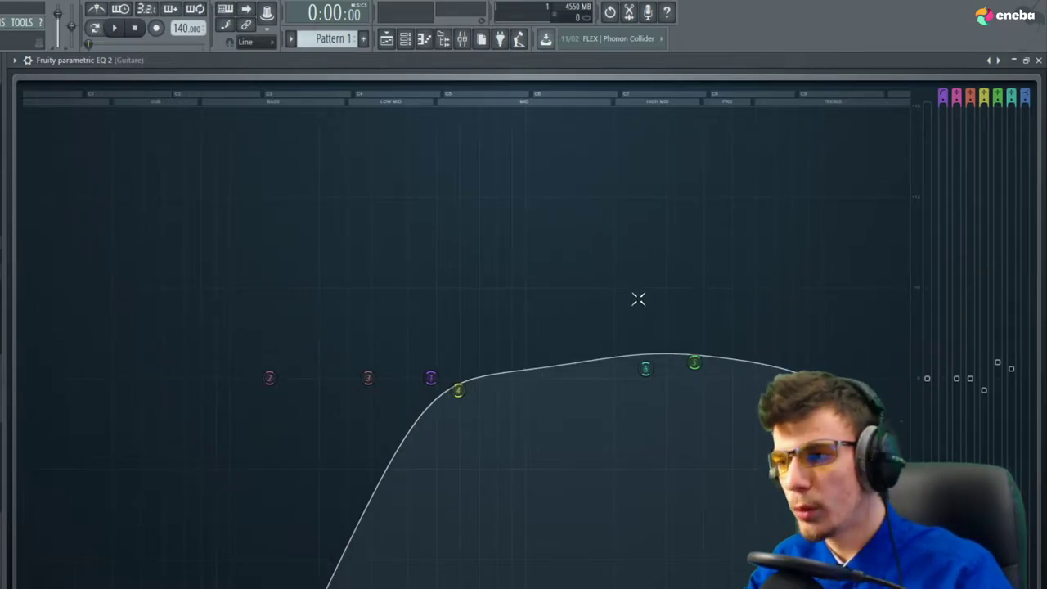
Close the first EQ and add a second Fruity Parametric EQ 2 in slot 2, maximized
left_click(1025, 59)
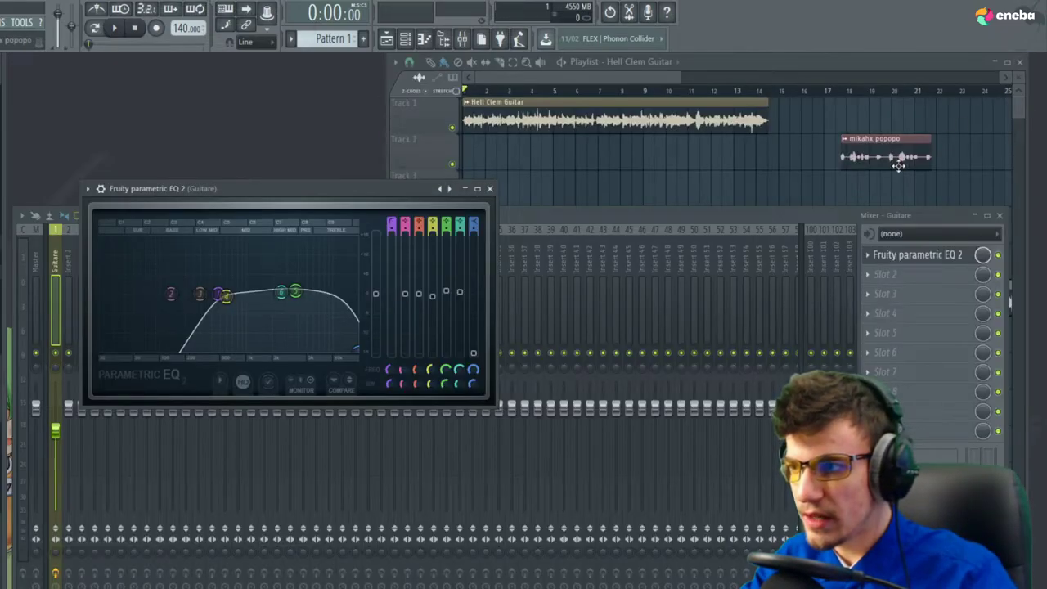
left_click(490, 189)
left_click(883, 275)
mouse_move(885, 292)
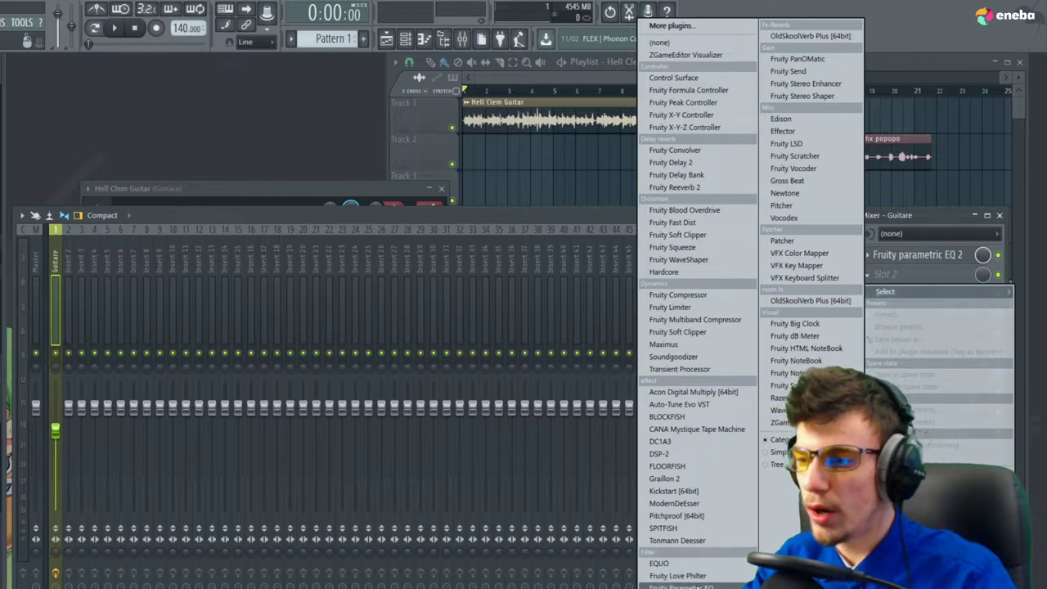
left_click(673, 587)
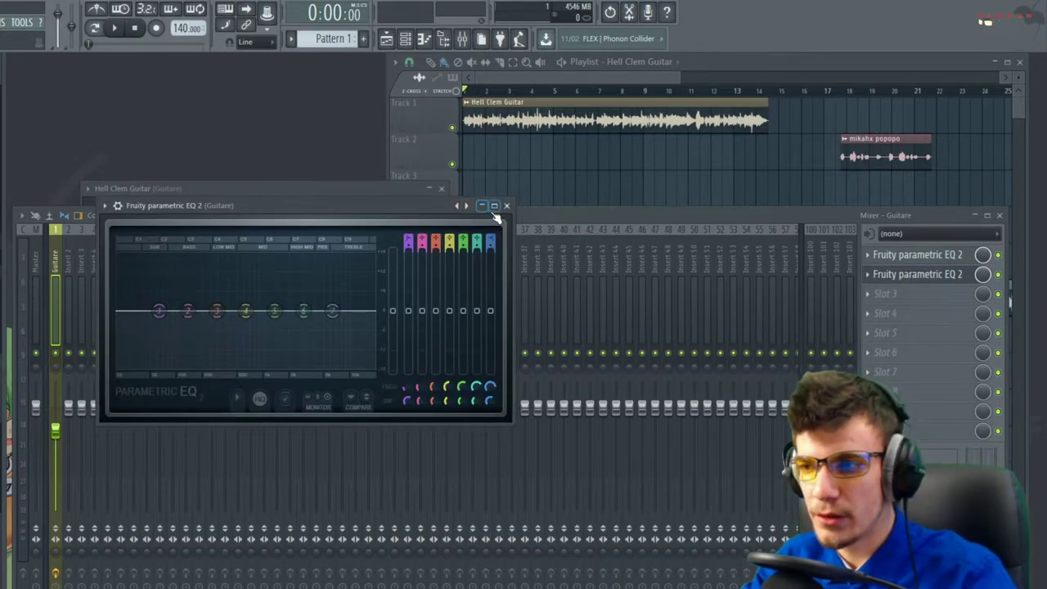
left_click(494, 206)
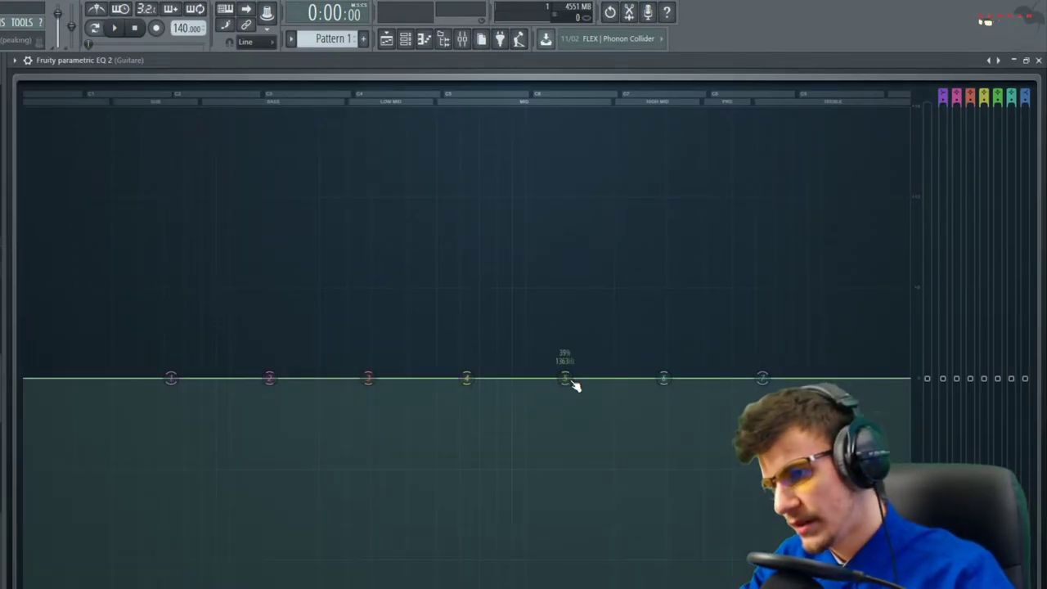
Sweep a narrow band 5 boost for harsh frequencies, then flip it into a deep mid notch
left_click_drag(572, 381, 565, 113)
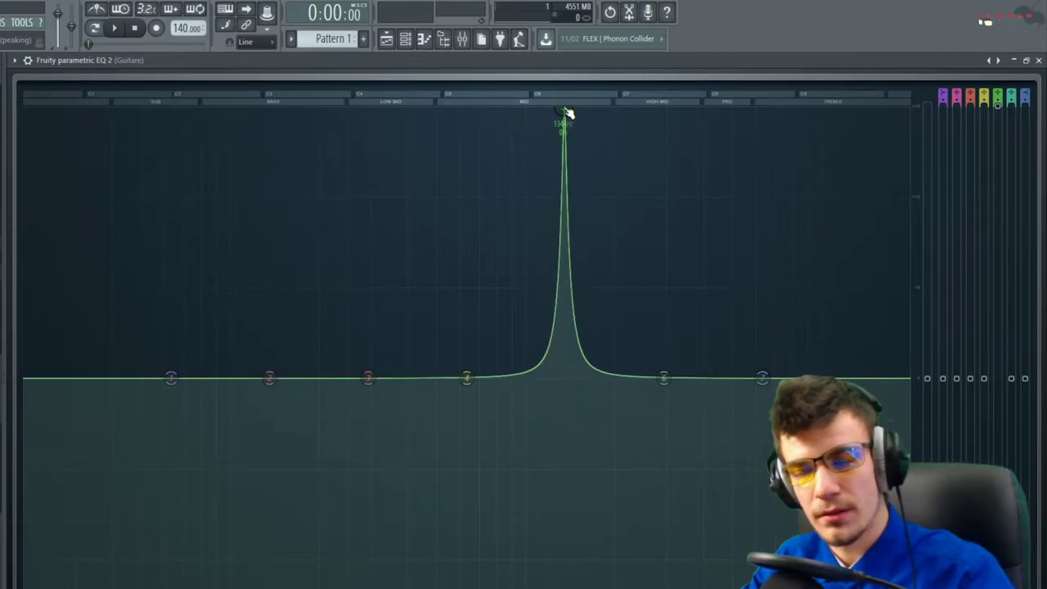
key("space")
left_click_drag(566, 113, 511, 110)
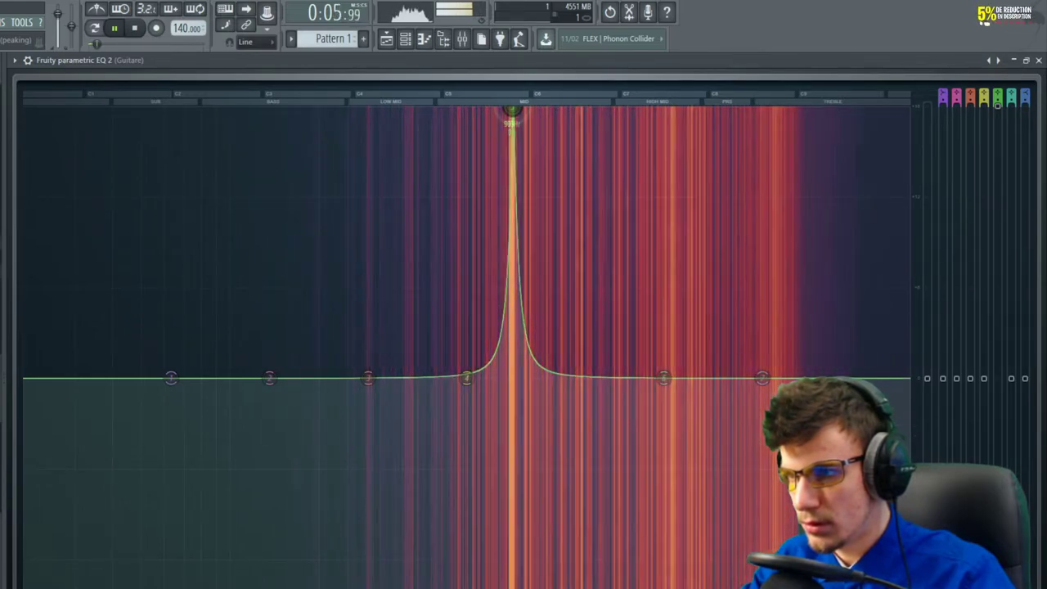
key("space")
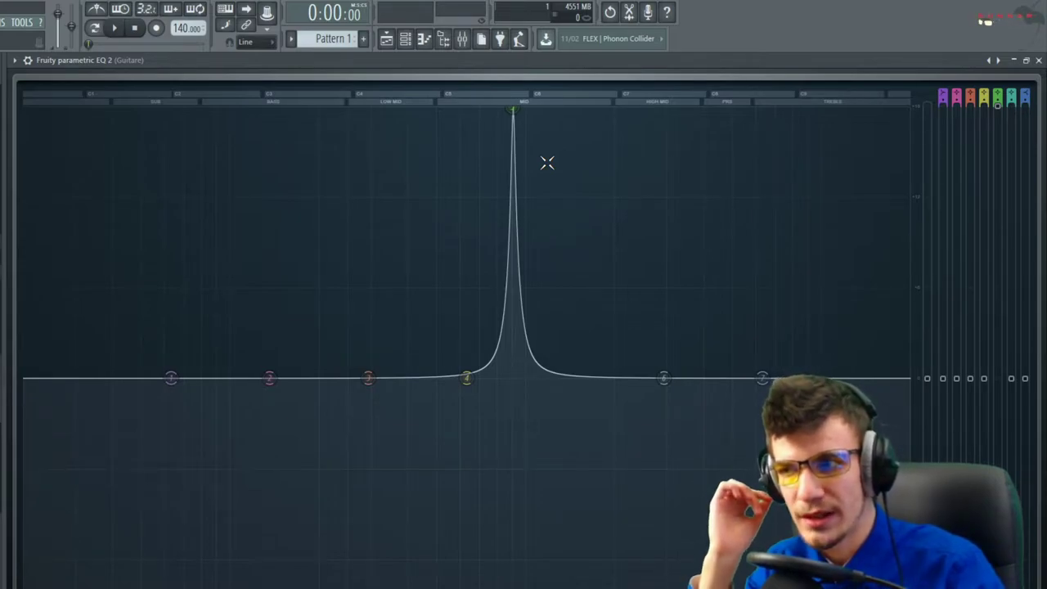
left_click_drag(1000, 109, 997, 219)
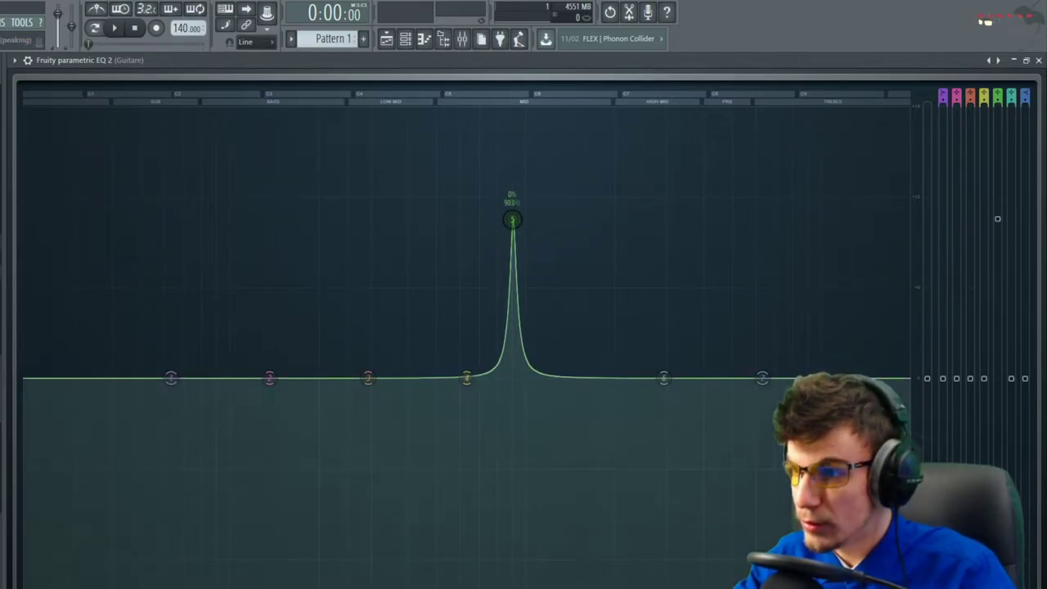
key("space")
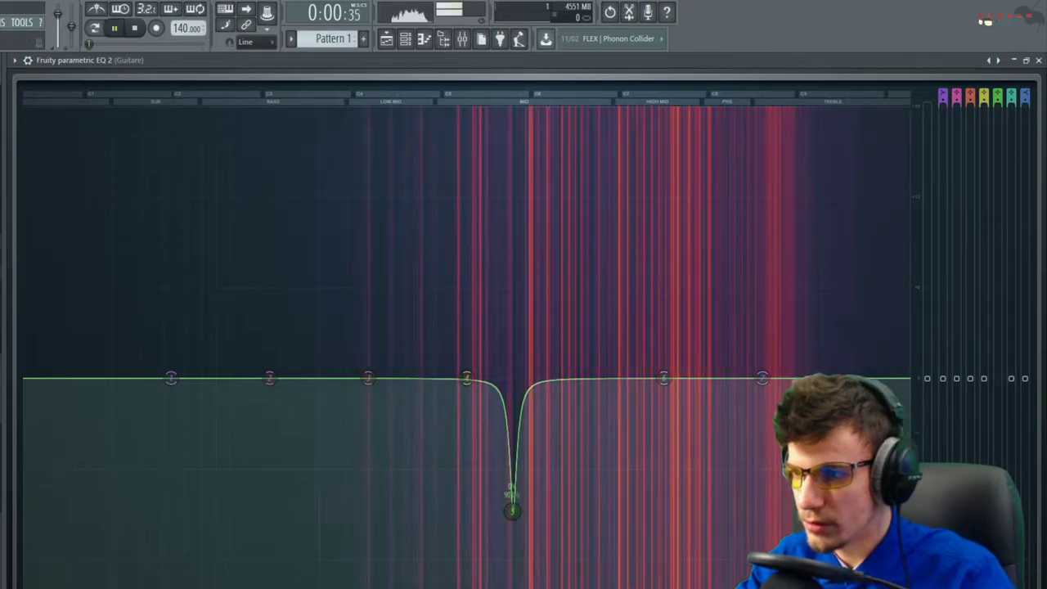
left_click_drag(997, 486, 997, 491)
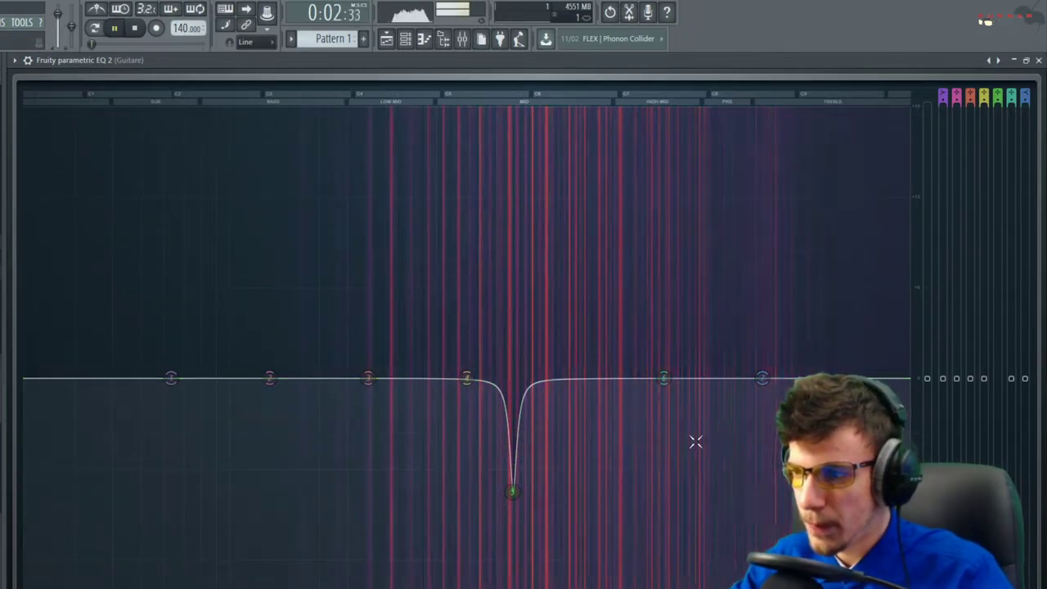
key("space")
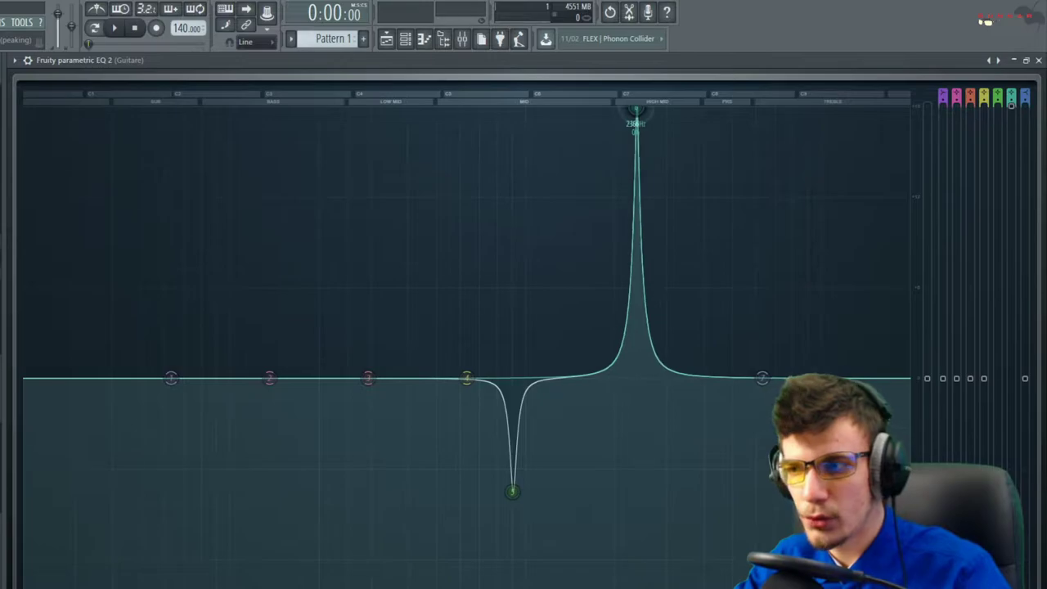
Sweep band 6 during playback and turn it into a narrow upper-mid cut
key("space")
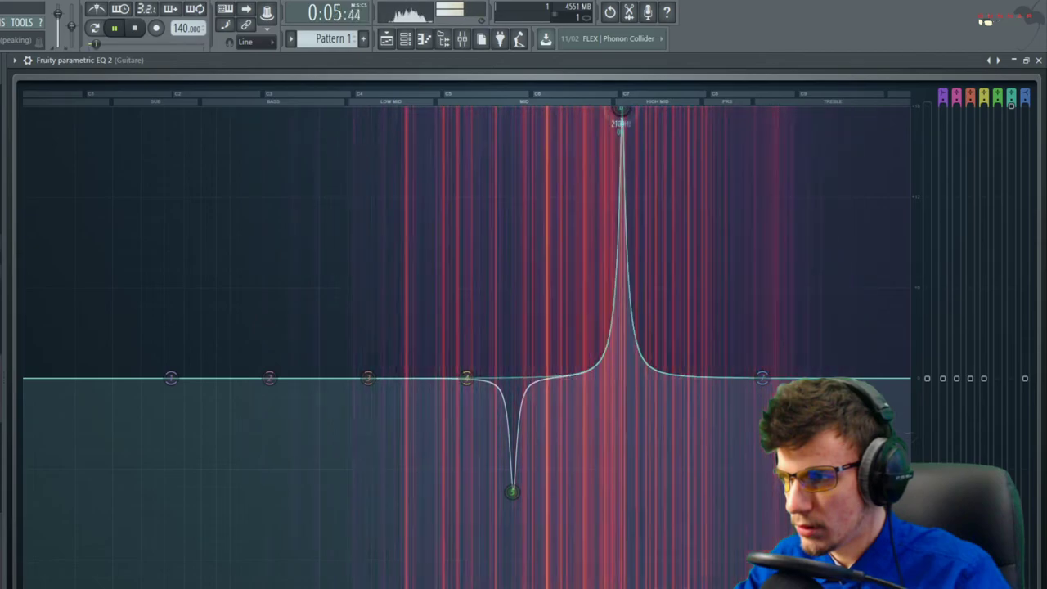
left_click_drag(543, 111, 419, 110)
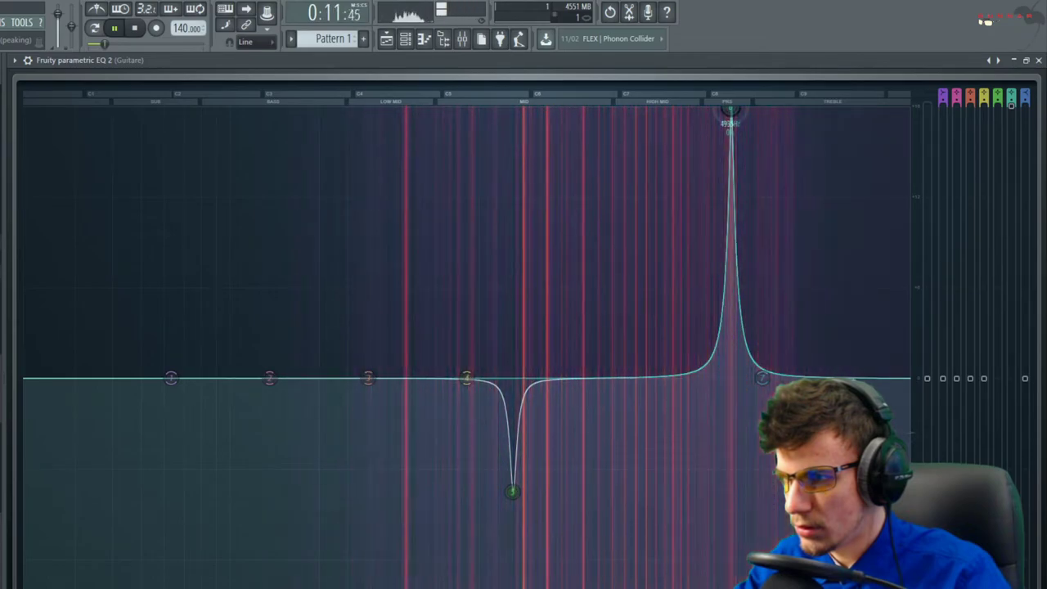
left_click_drag(800, 111, 759, 111)
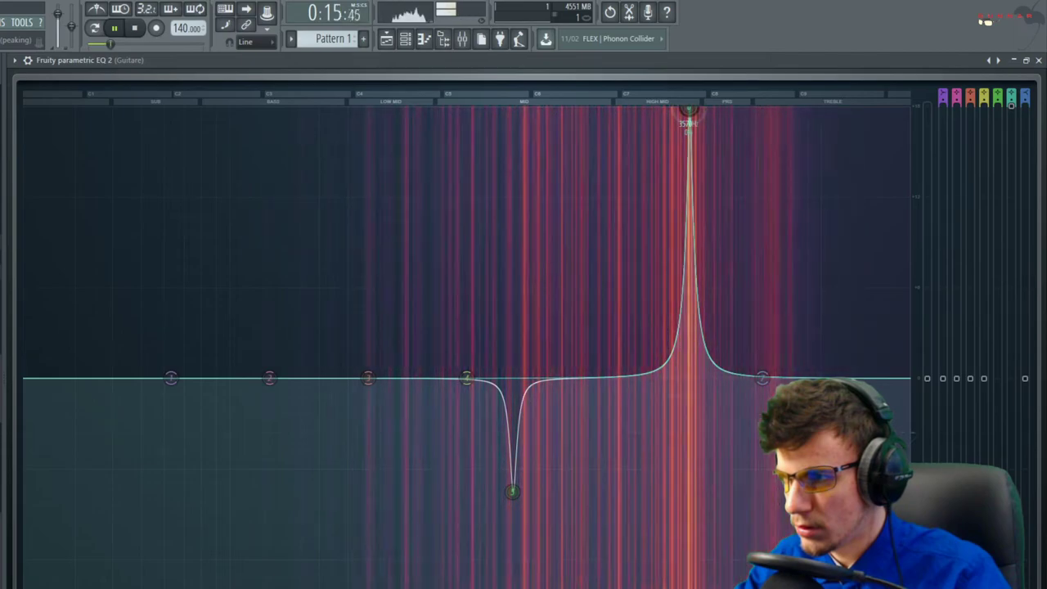
key("space")
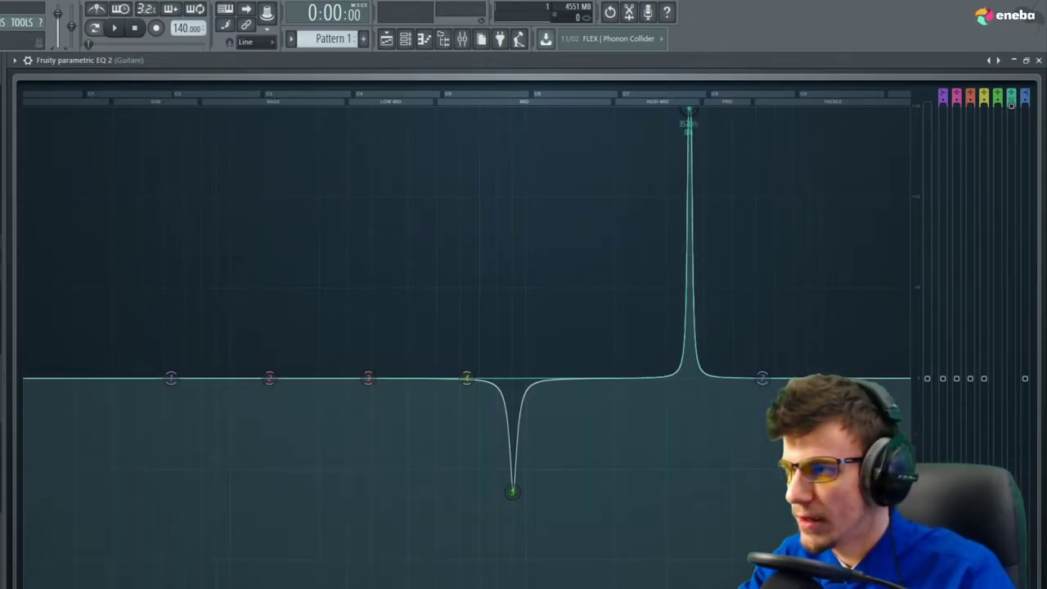
left_click_drag(1018, 110, 1010, 177)
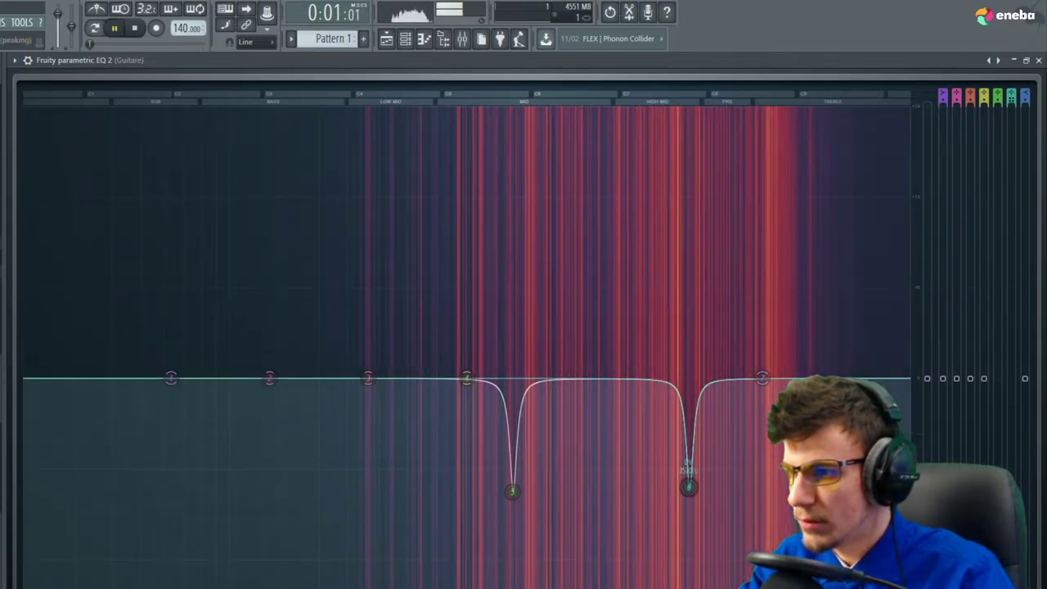
Add a gentle low boost on band 2 and a low-mid bump on band 3
key("space")
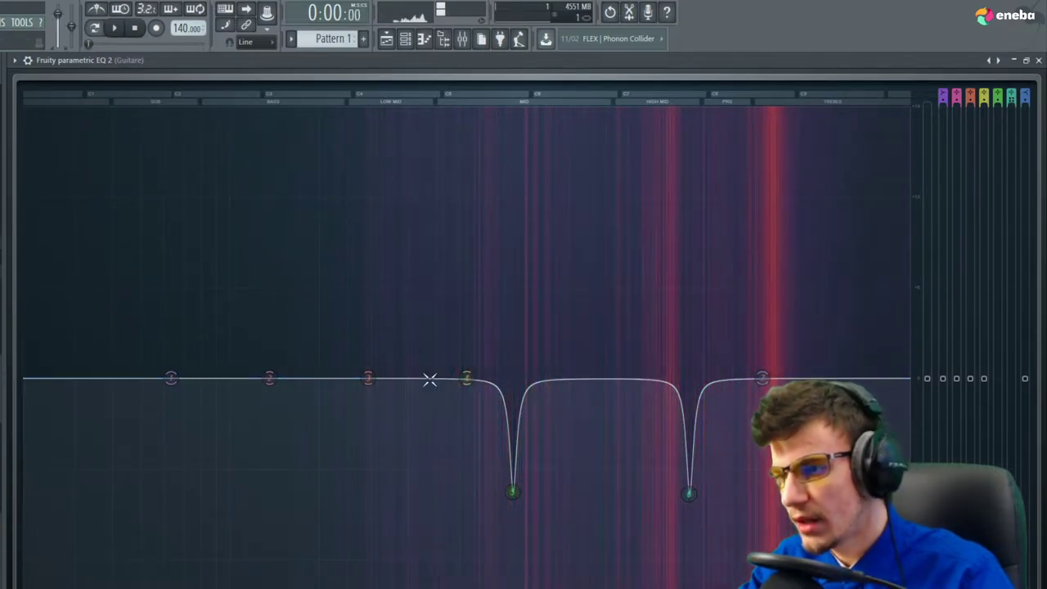
left_click_drag(368, 377, 414, 313)
key("space")
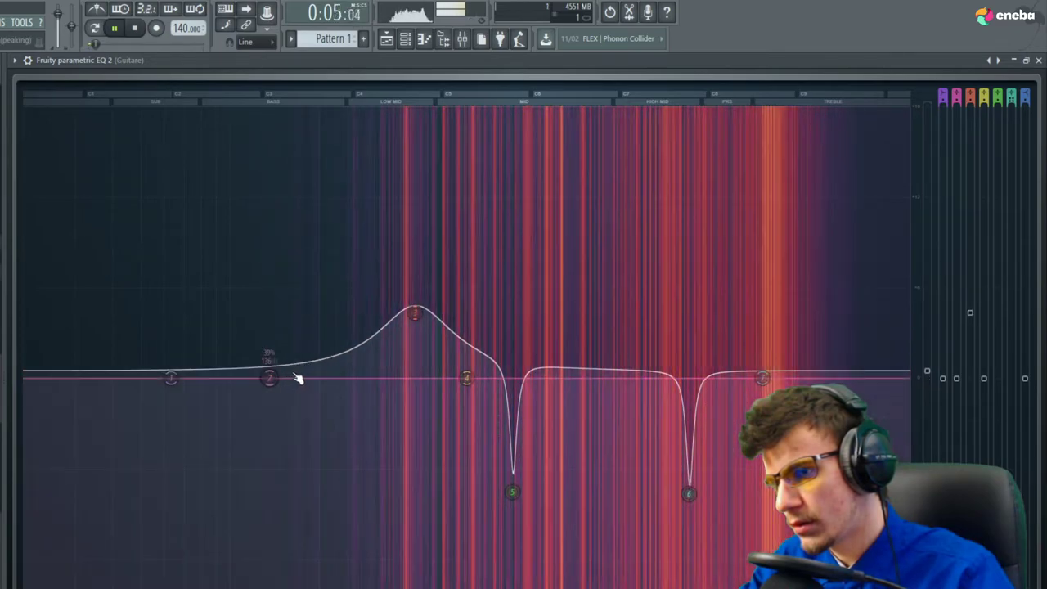
key("ctrl+z")
left_click_drag(269, 378, 295, 363)
left_click_drag(415, 312, 396, 348)
key("space")
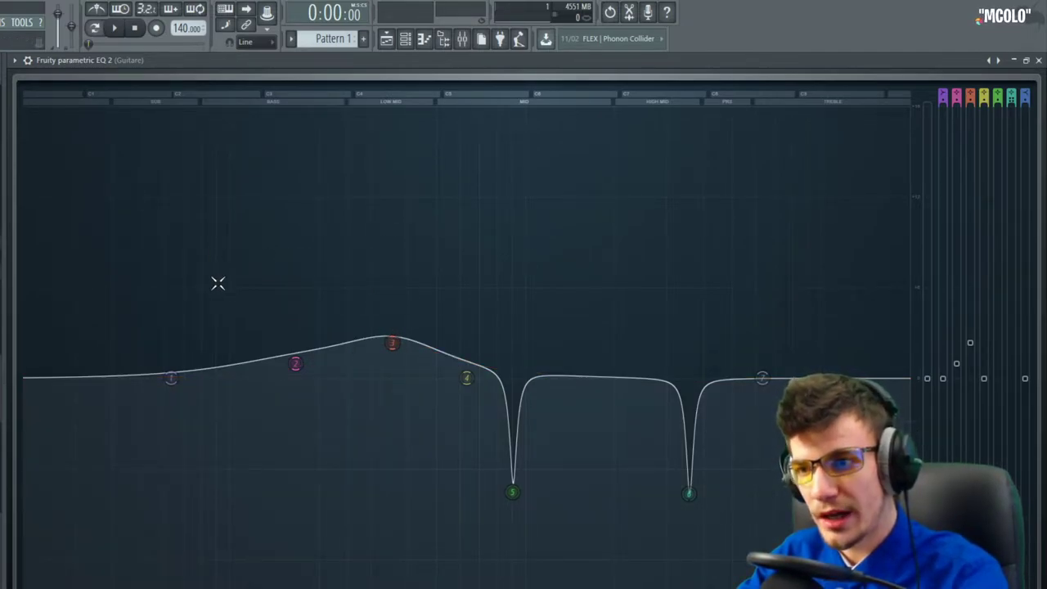
left_click_drag(301, 365, 267, 372)
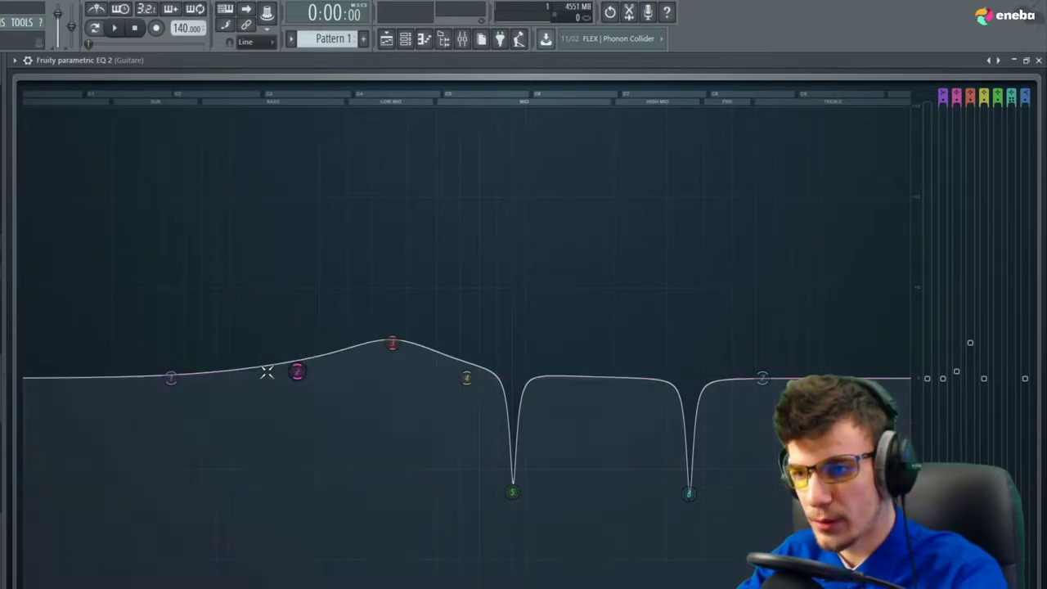
Try a higher EQ output level and revert it, then add a band 7 high shelf
key("space")
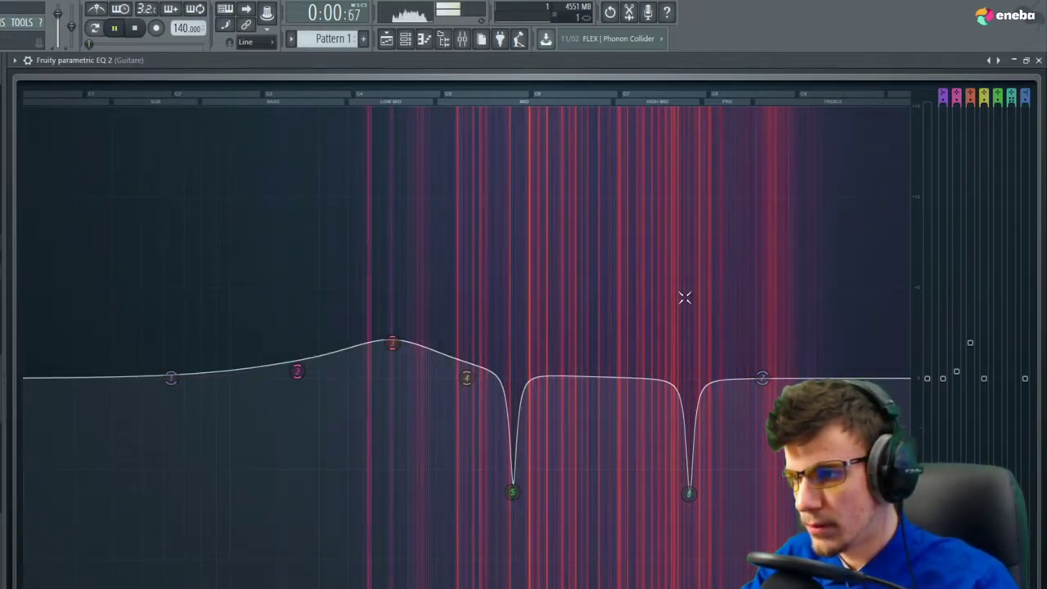
left_click_drag(926, 378, 927, 343)
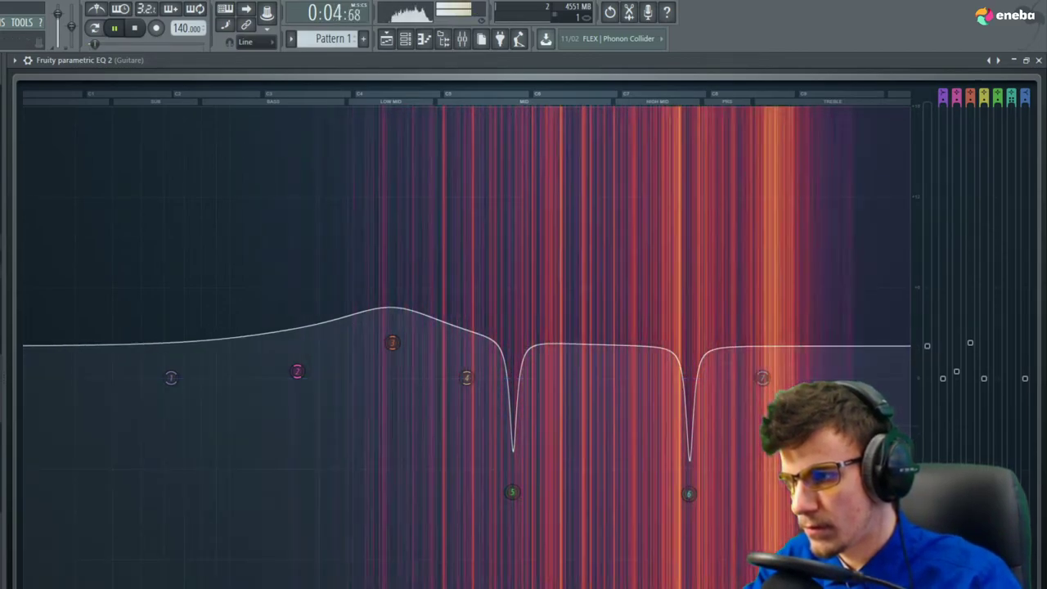
left_click_drag(927, 346, 927, 376)
left_click_drag(763, 378, 793, 401)
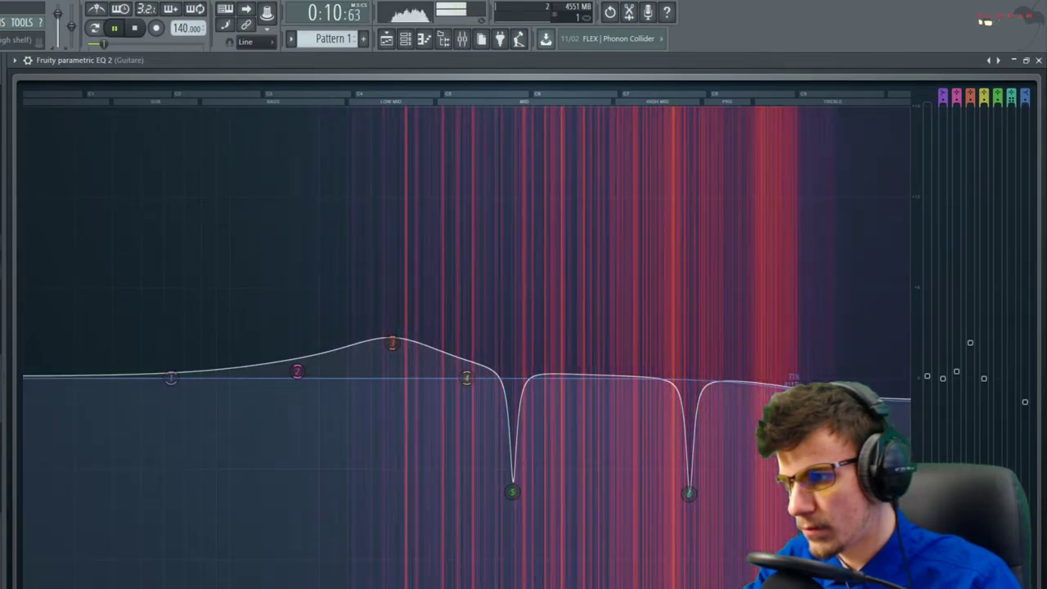
key("space")
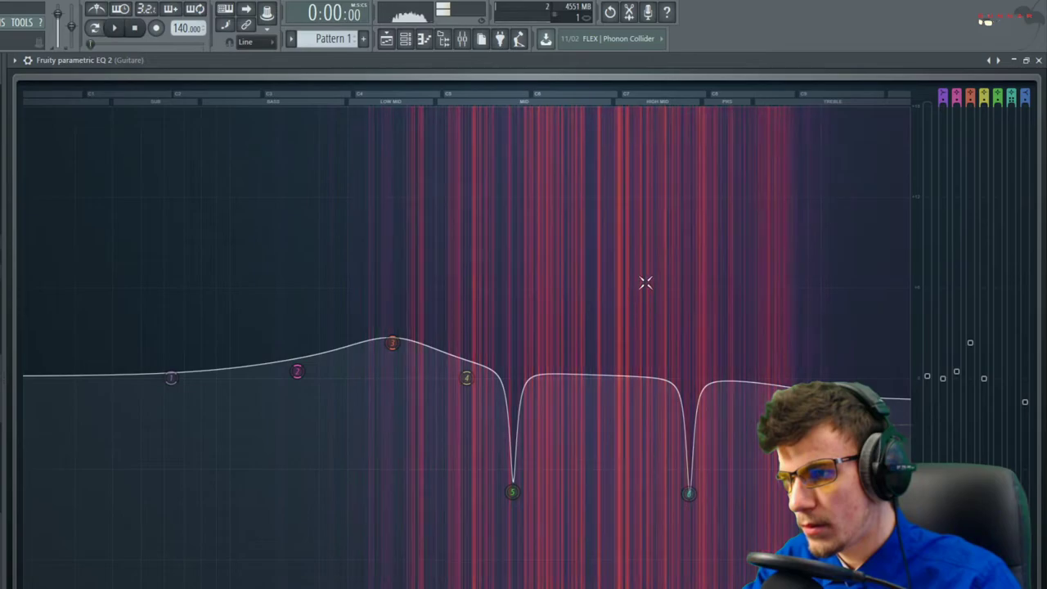
Close the EQ and guitar channel windows and bring up the effect list for mixer slot 3
left_click(1026, 60)
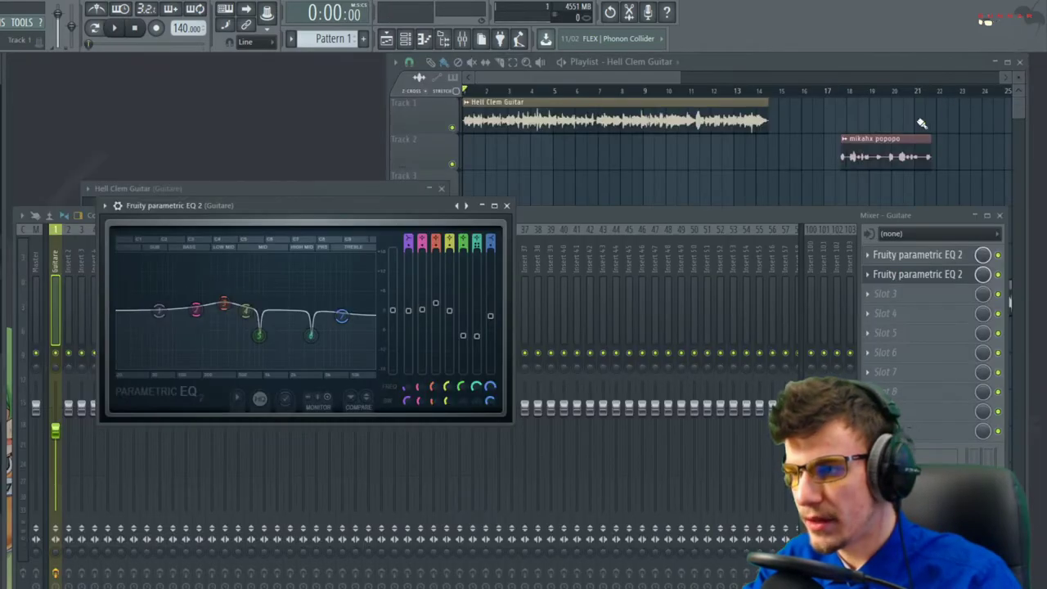
left_click(507, 206)
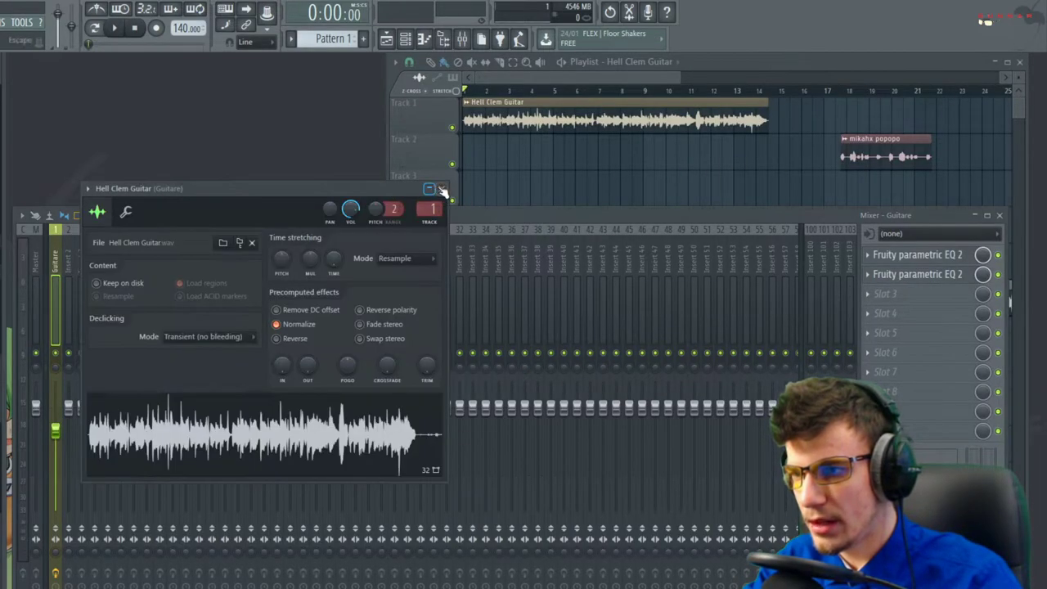
left_click(441, 188)
left_click(882, 294)
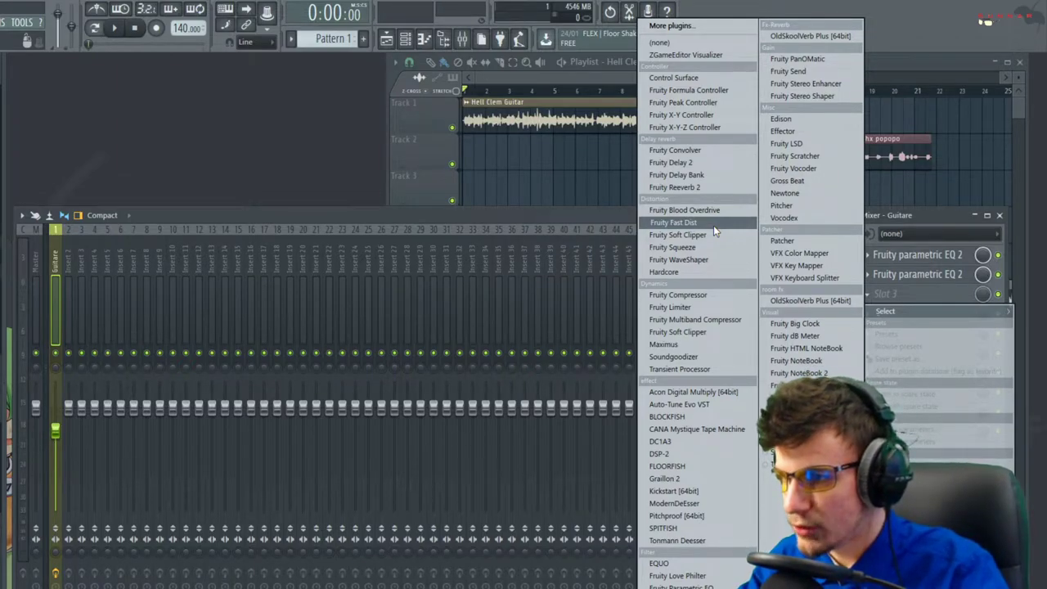
Load Soundgoodizer into the guitar's slot 3 and audition its amount and modes D and B
left_click(696, 357)
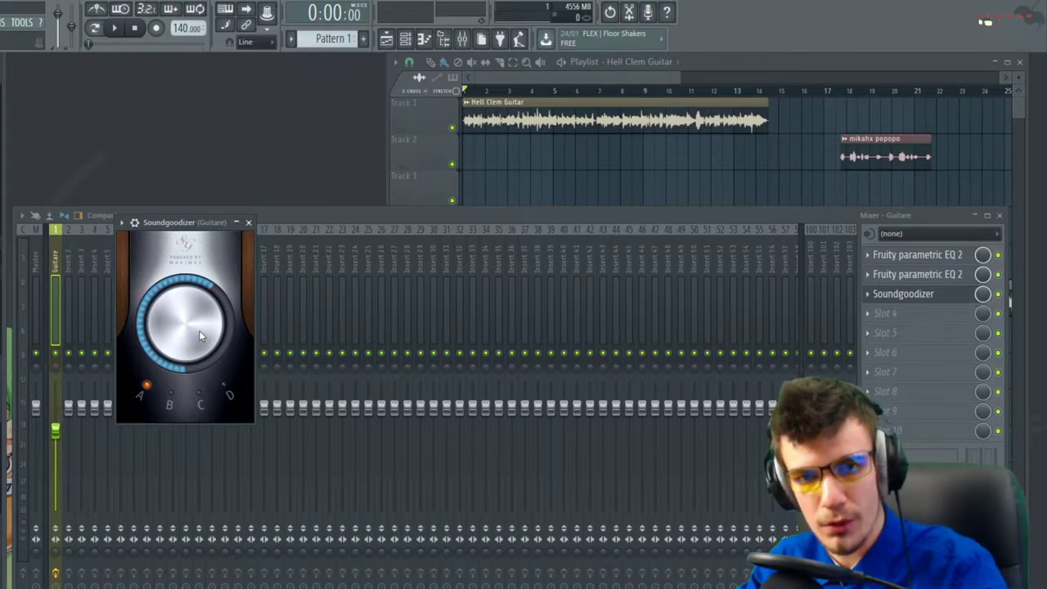
key("space")
left_click_drag(199, 330, 210, 360)
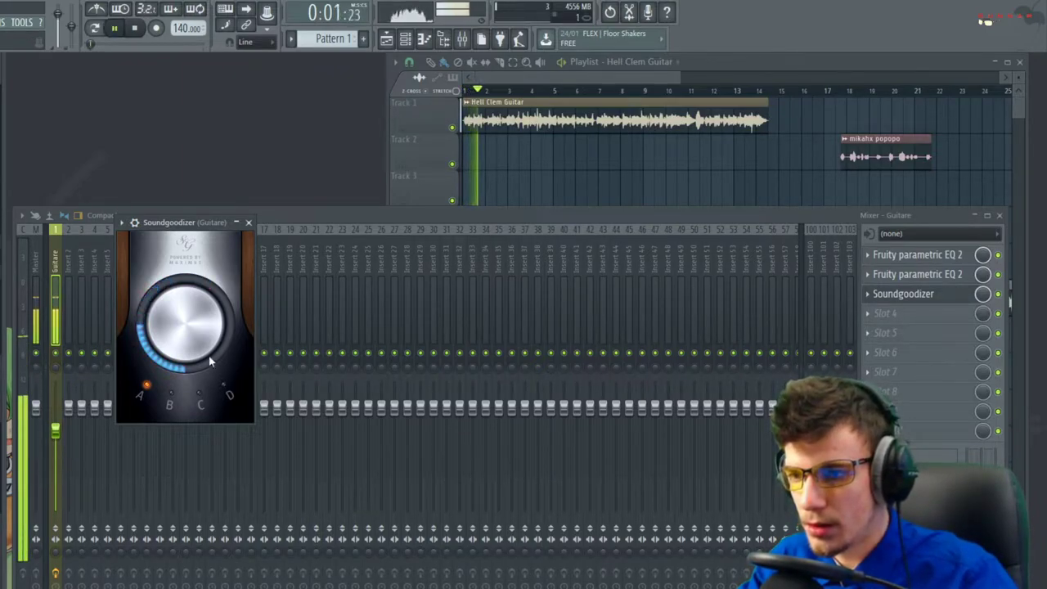
left_click(229, 397)
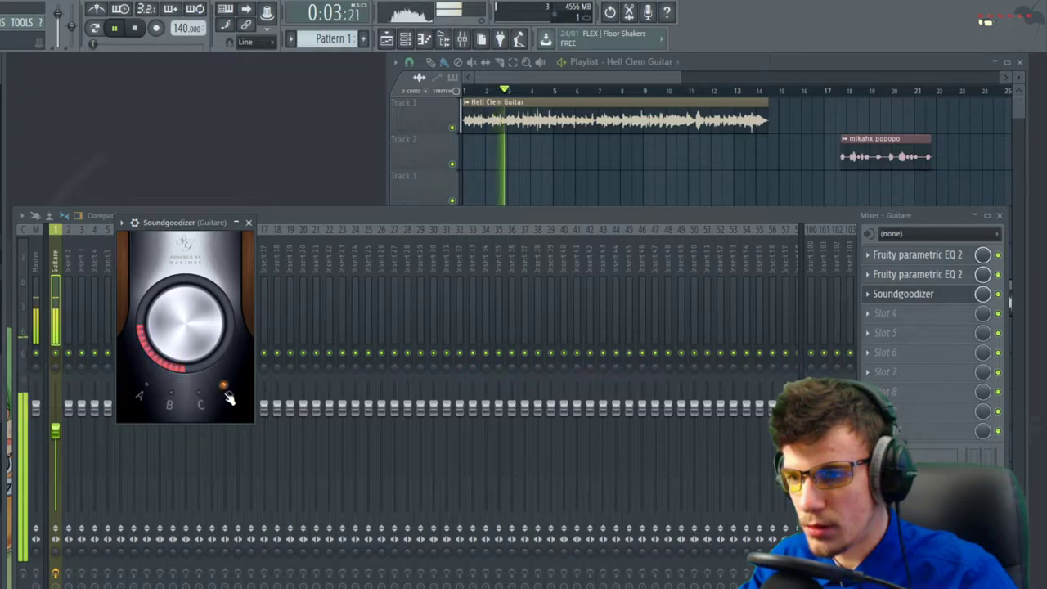
left_click(159, 396)
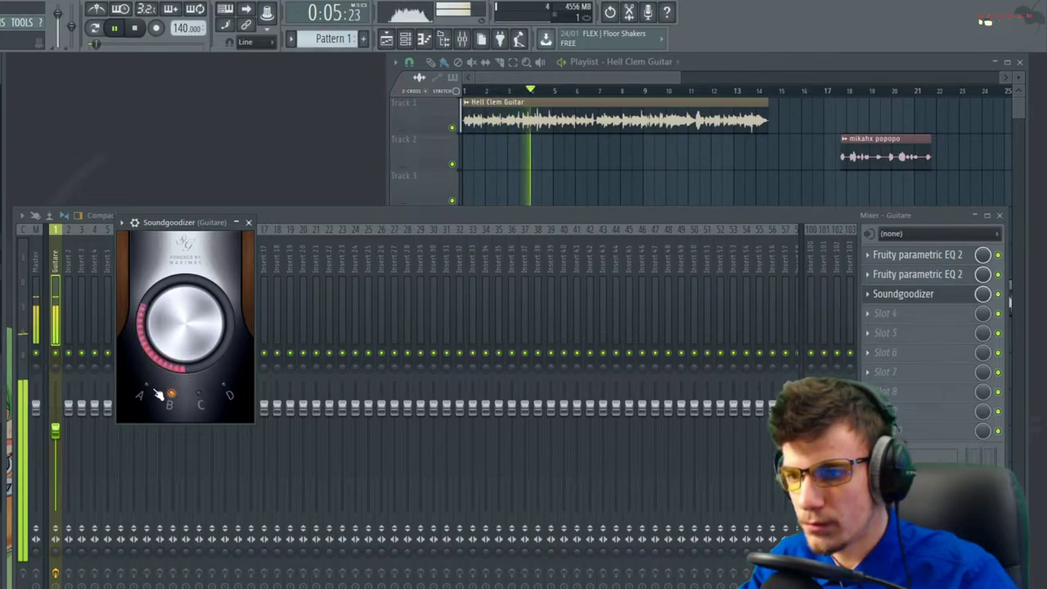
key("space")
Move Soundgoodizer to the top of the chain, set mode A at full amount, and lower the Guitare fader
left_click_drag(891, 297, 893, 258)
key("space")
left_click(140, 395)
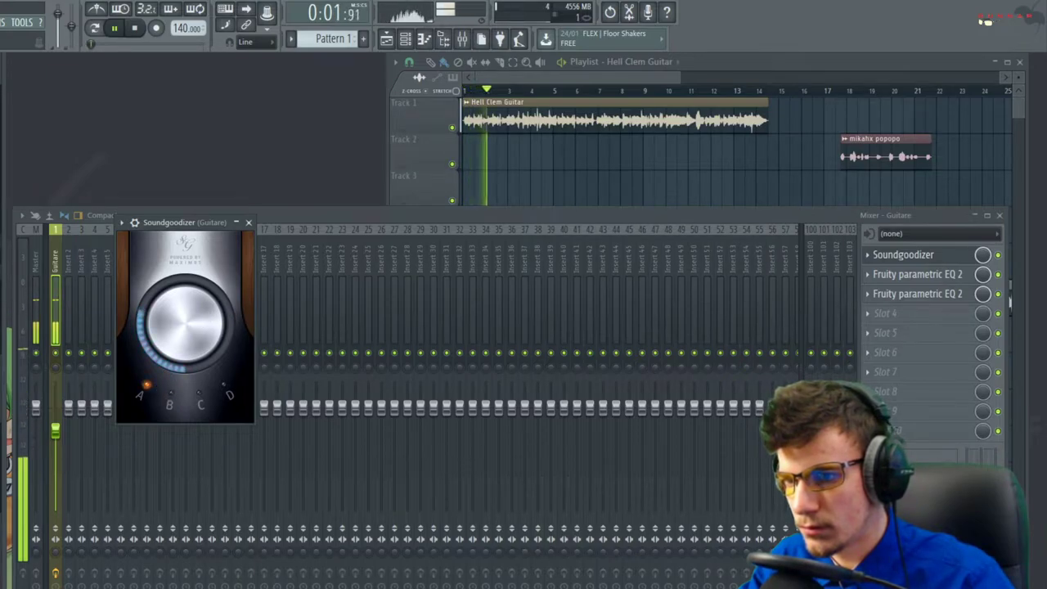
left_click_drag(199, 332, 200, 278)
left_click_drag(56, 431, 55, 448)
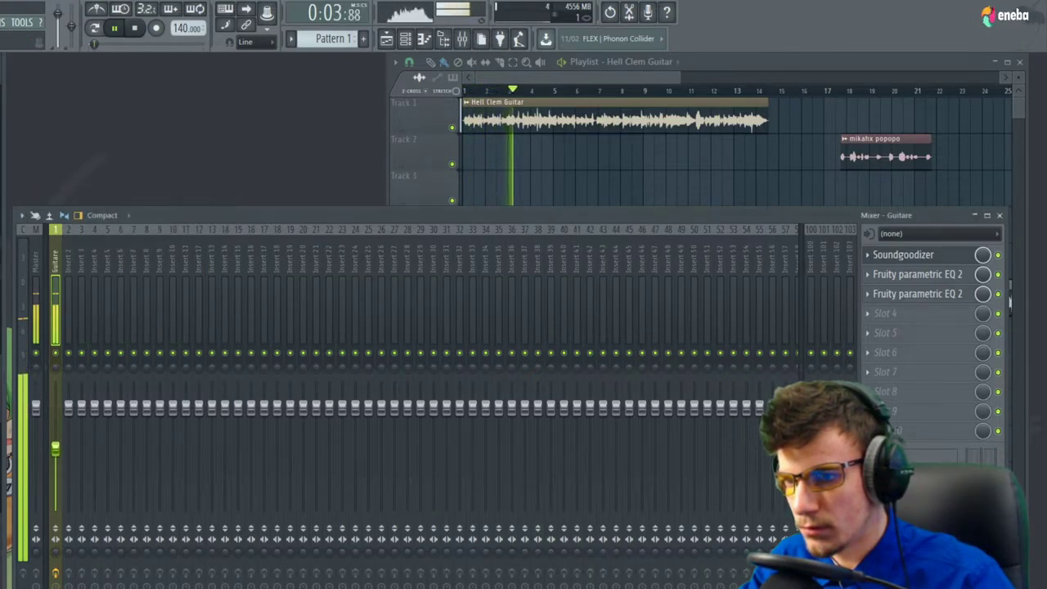
Set Soundgoodizer to about half amount in mode C, then close its window
left_click(900, 254)
left_click_drag(203, 296, 200, 345)
left_click(197, 393)
left_click(228, 392)
left_click(201, 393)
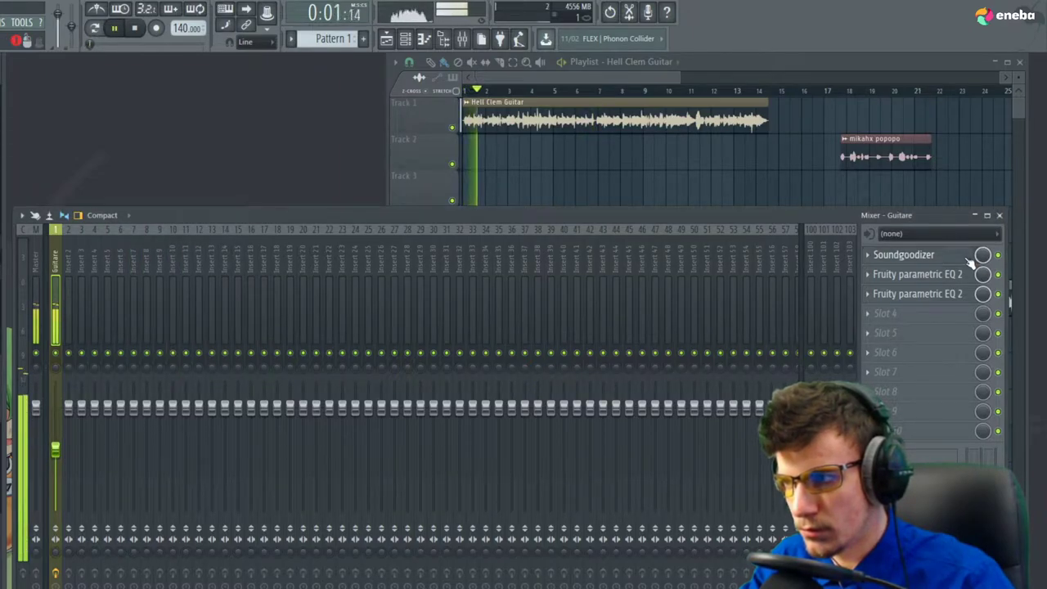
left_click(969, 256)
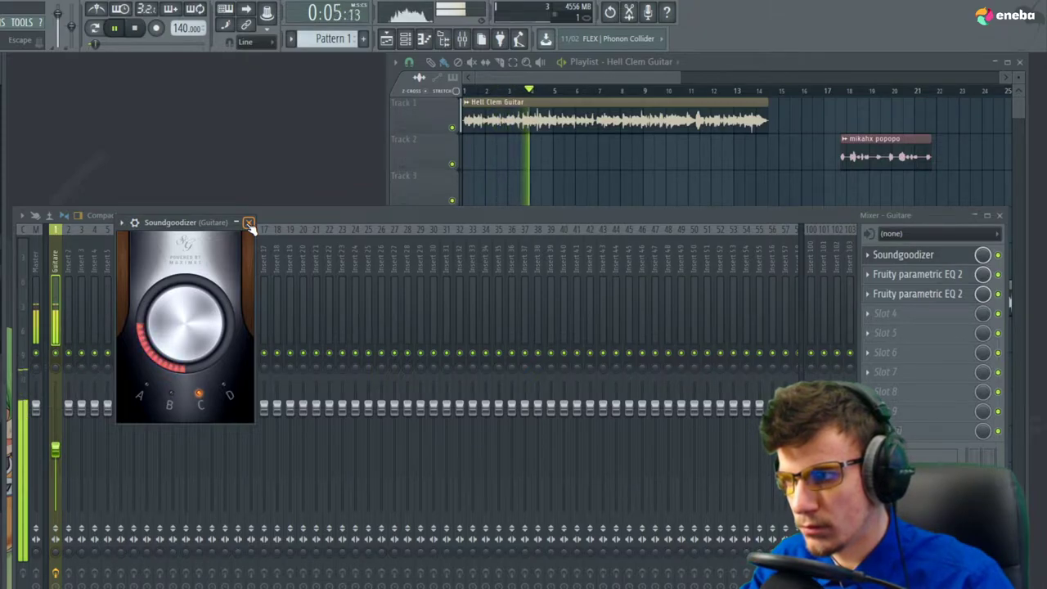
key("space")
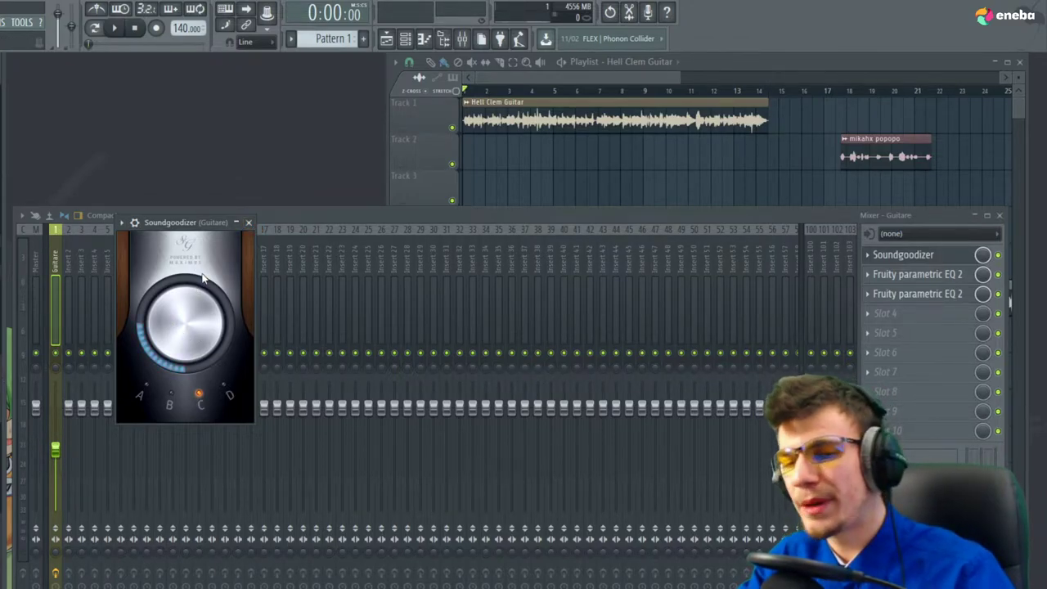
left_click(250, 224)
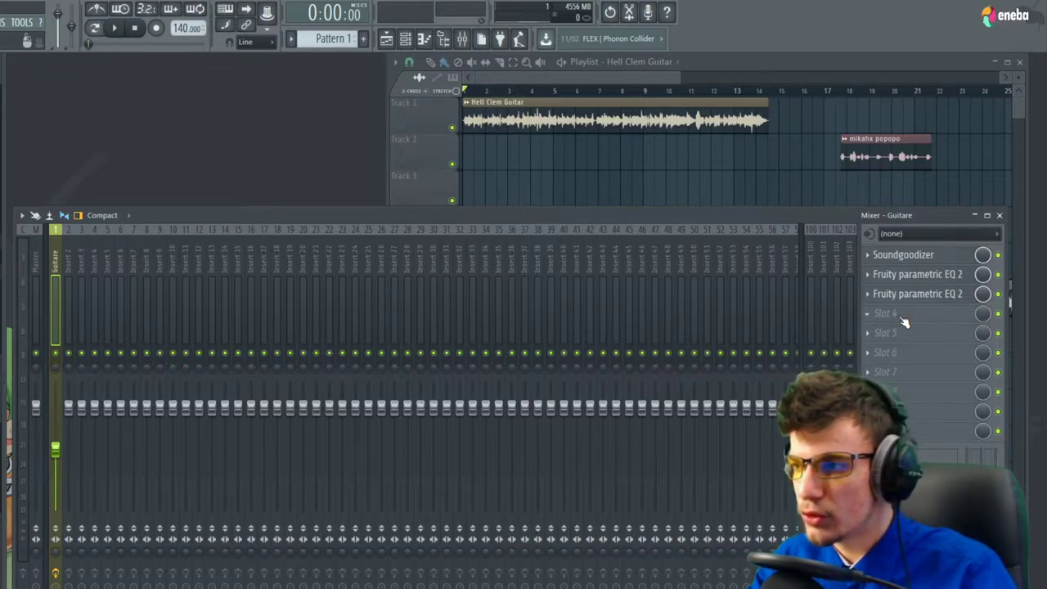
Load Fruity Reeverb 2 into the guitar's fourth slot, preview it, and bring up its Replace list
left_click(899, 315)
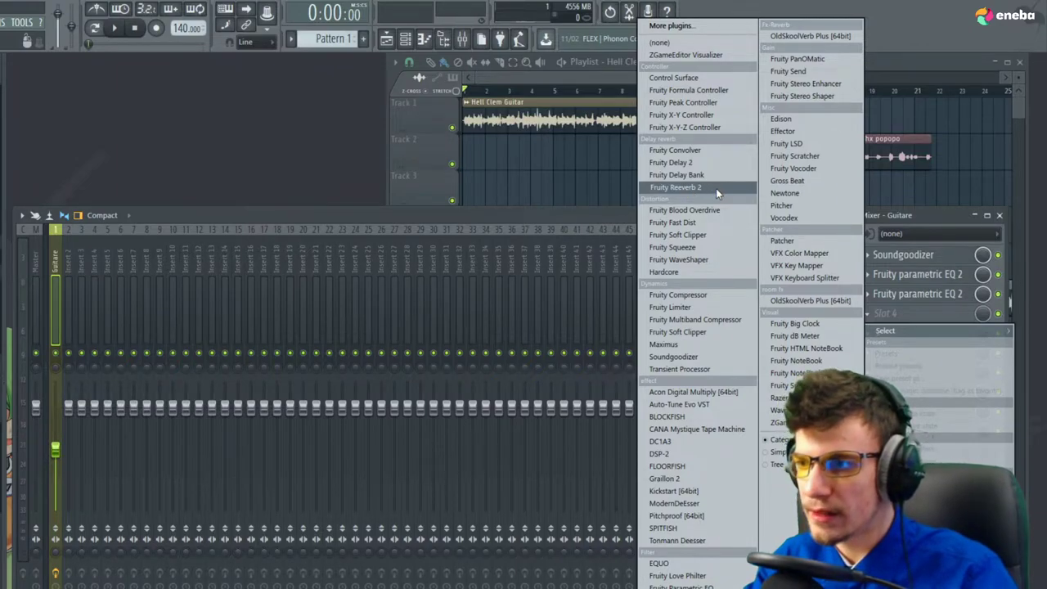
left_click(715, 188)
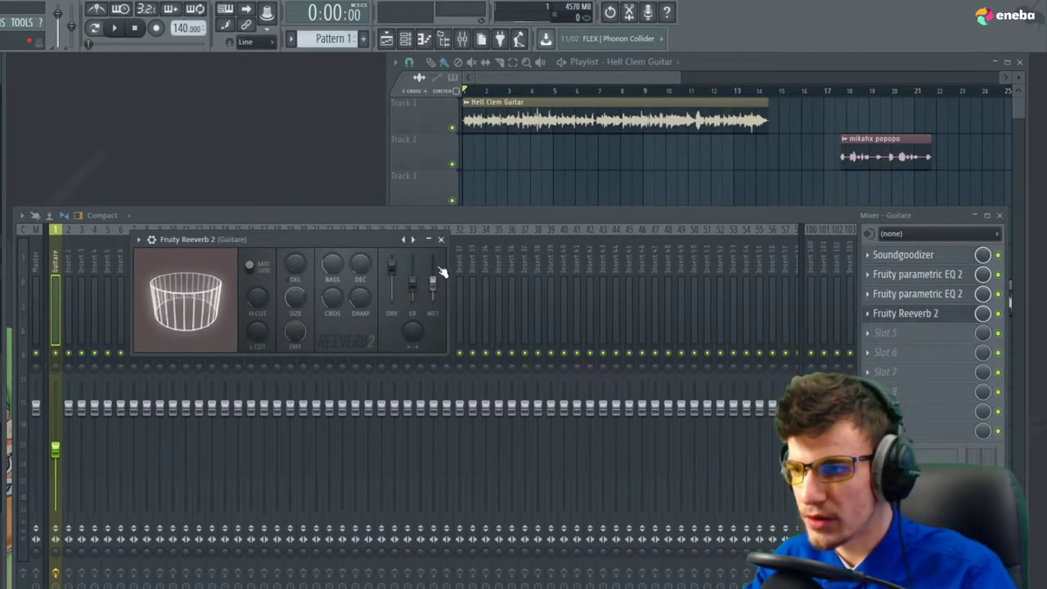
key("space")
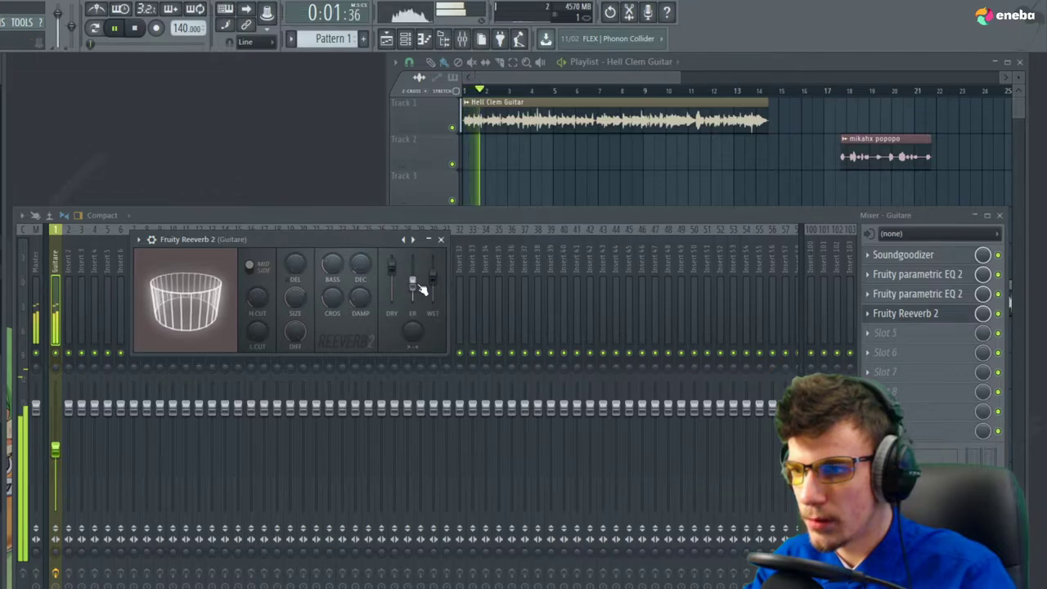
key("space")
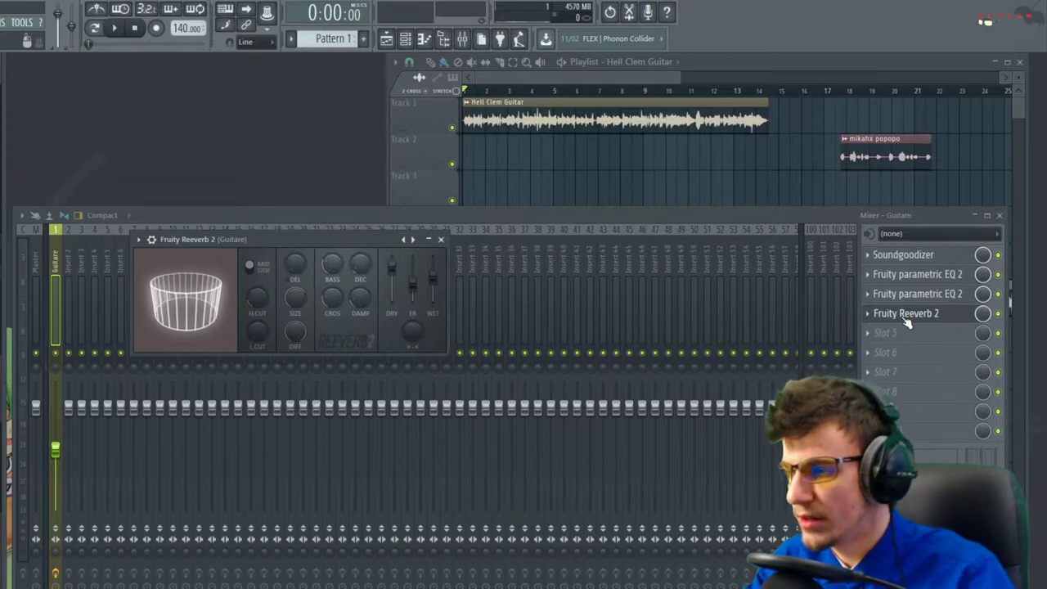
left_click(867, 313)
mouse_move(884, 331)
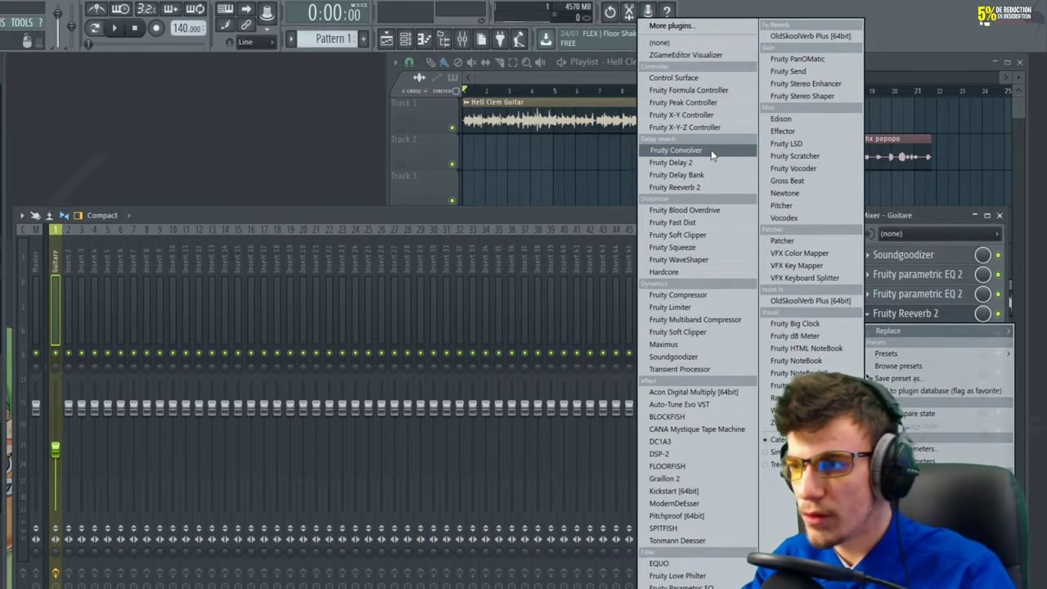
Replace the reverb with Fruity Convolver and audition the IMP Cabinet Model L impulse
left_click(675, 150)
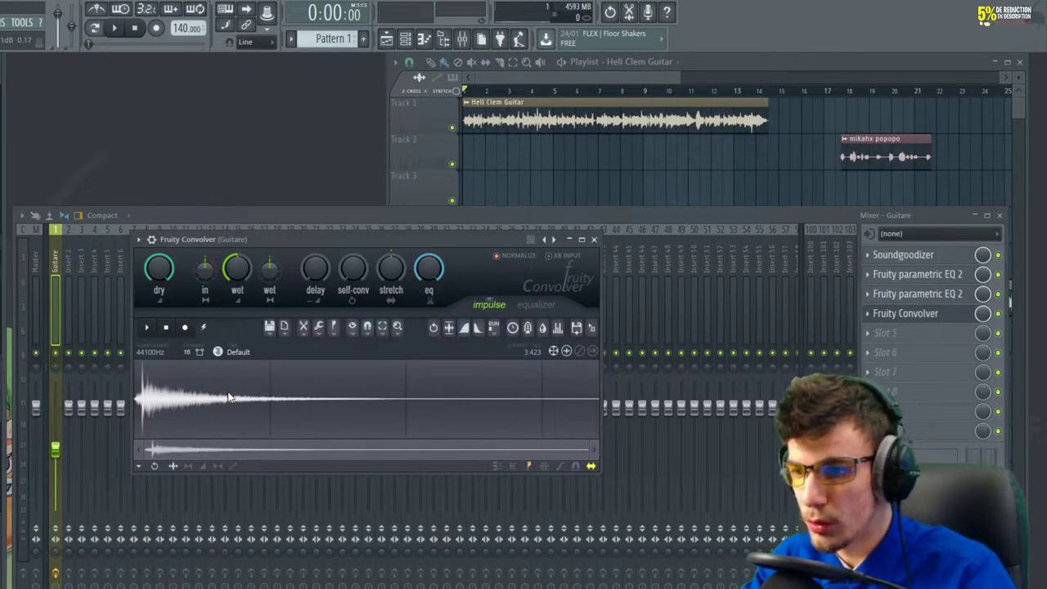
left_click(553, 241)
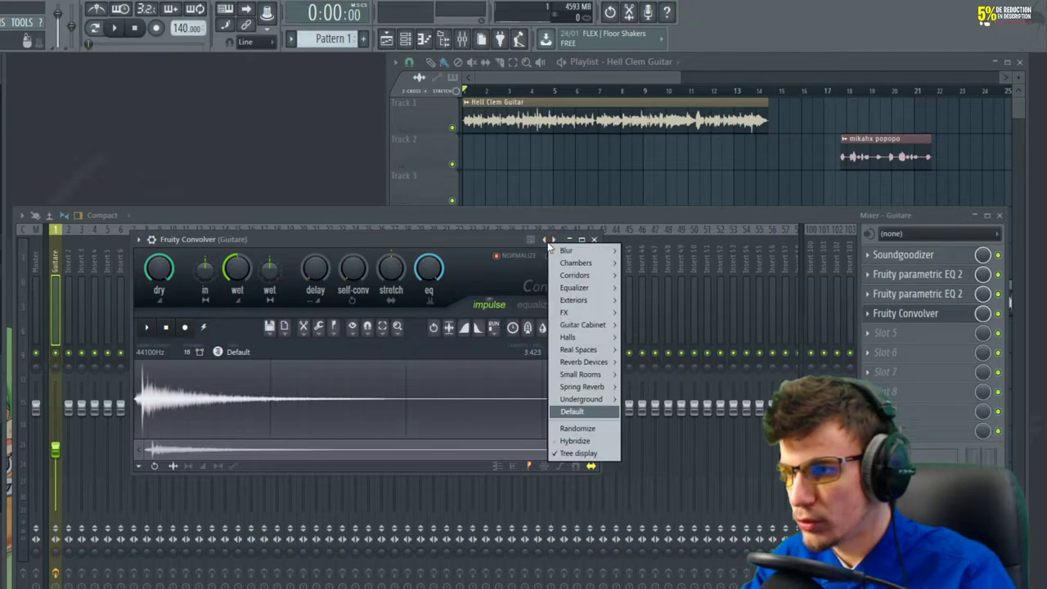
mouse_move(584, 290)
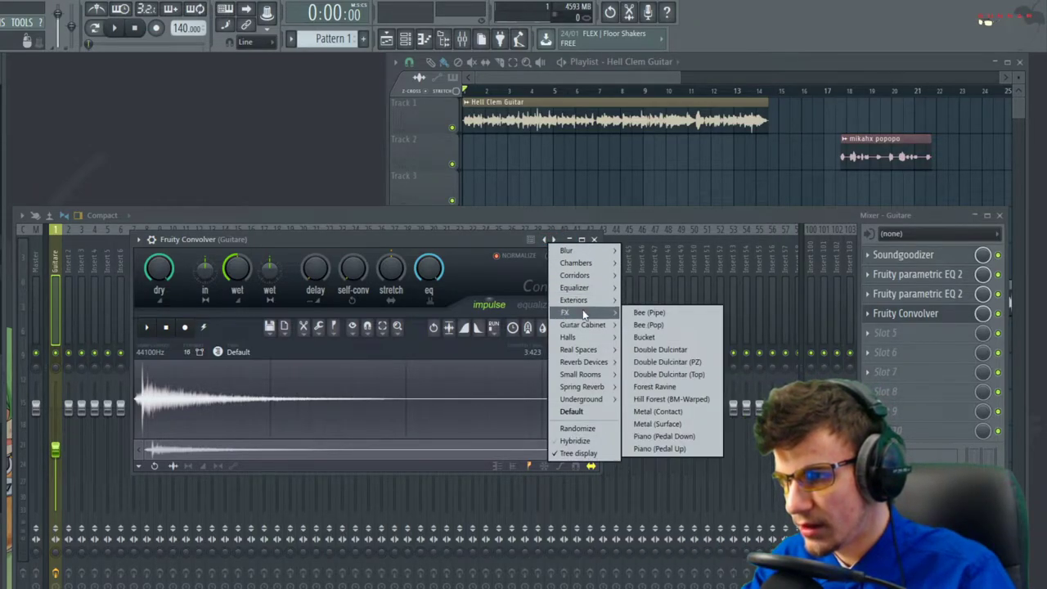
mouse_move(585, 327)
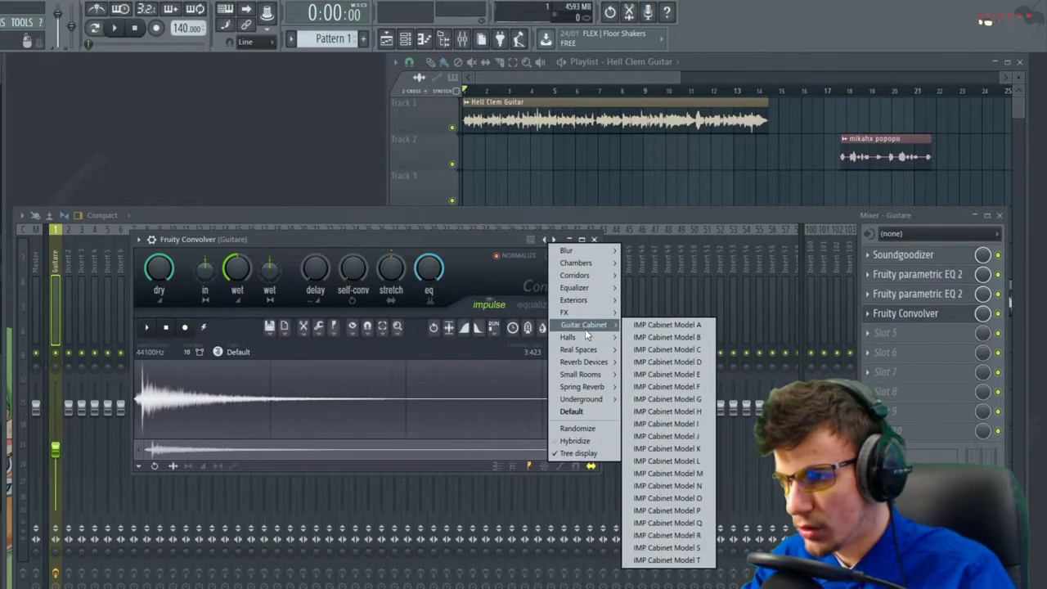
left_click(670, 462)
key("space")
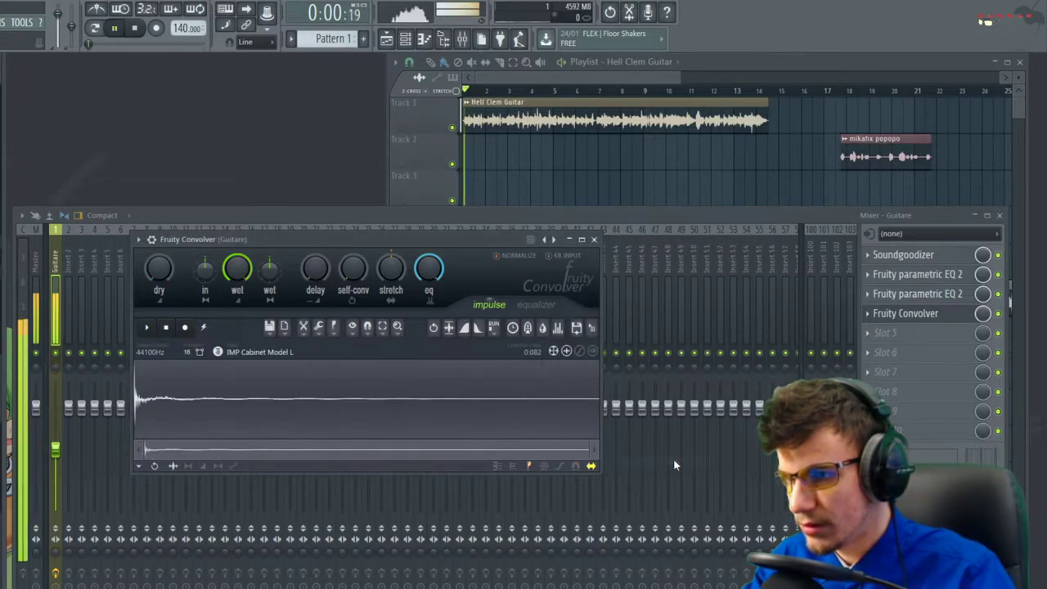
key("space")
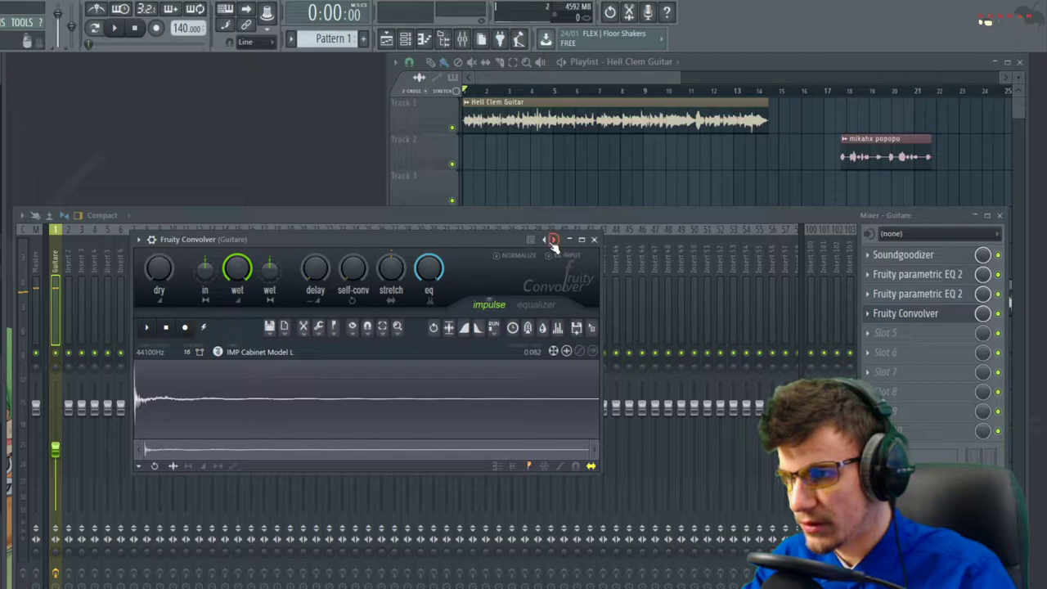
Switch the convolver impulse to IMP Spring 04, audition it, and close the window
left_click(554, 241)
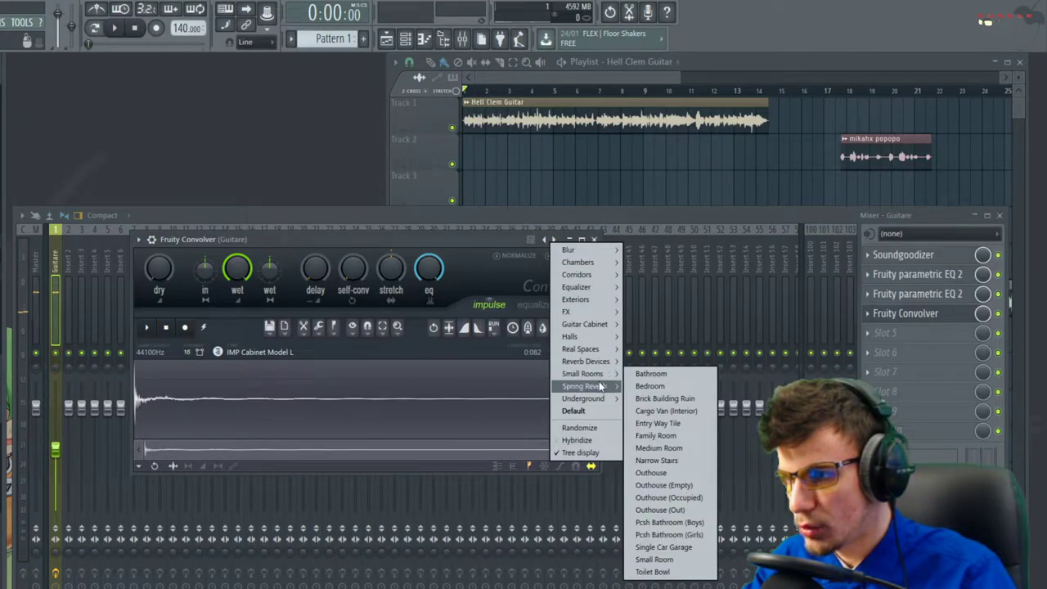
mouse_move(599, 385)
left_click(647, 421)
key("space")
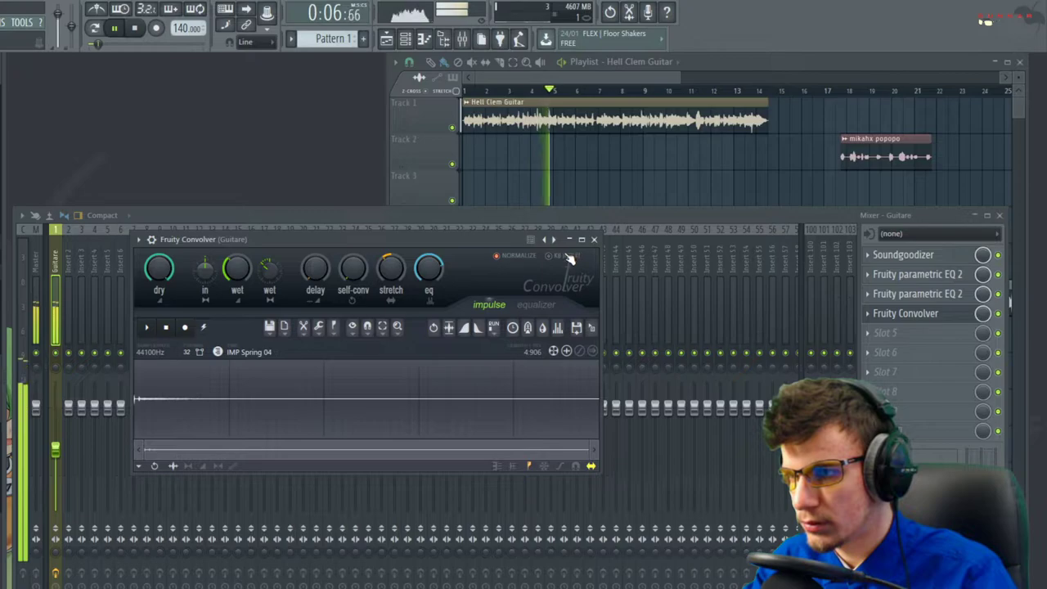
key("space")
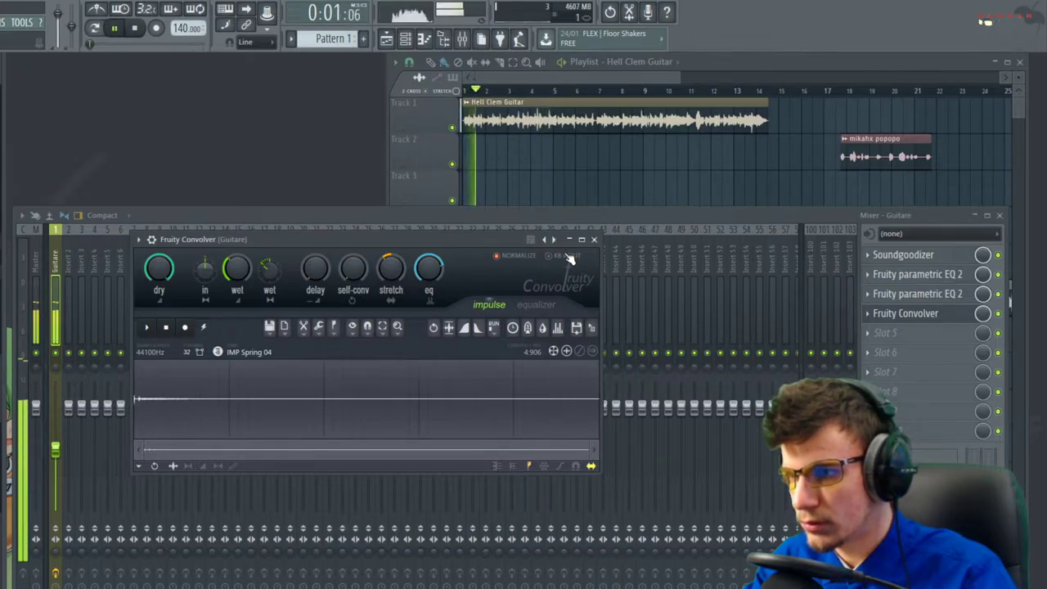
key("space")
key("space")
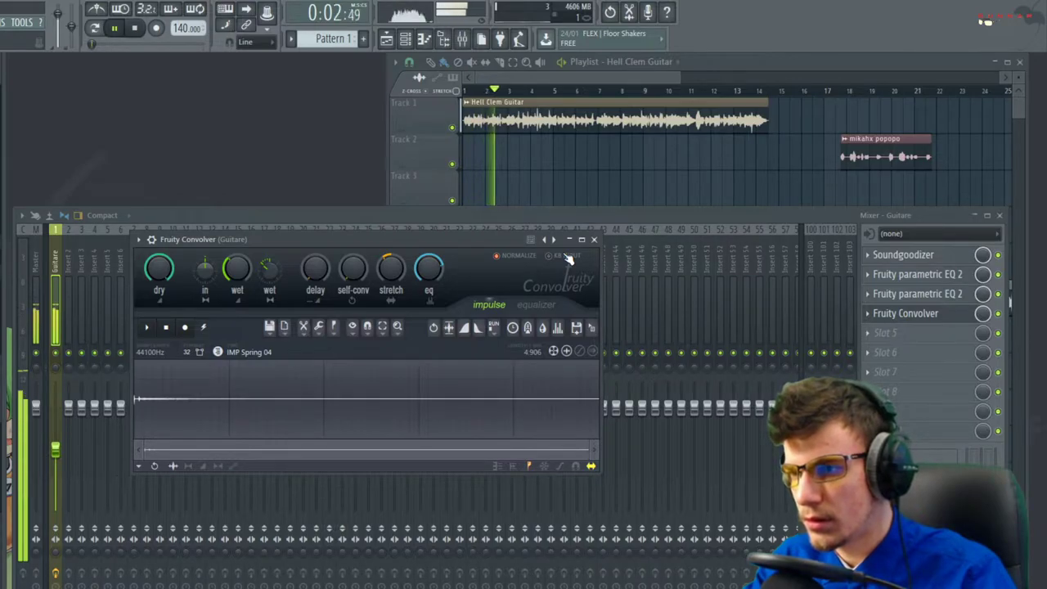
key("space")
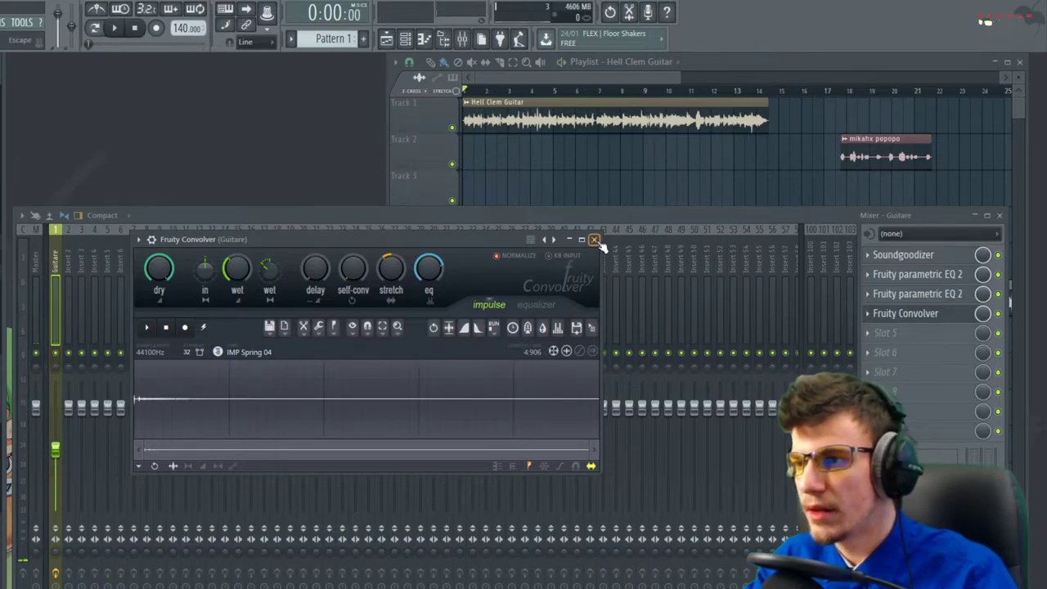
left_click(594, 240)
Add a second Fruity Convolver in slot 5 with slightly lower wet and more delay, then close it
left_click(901, 332)
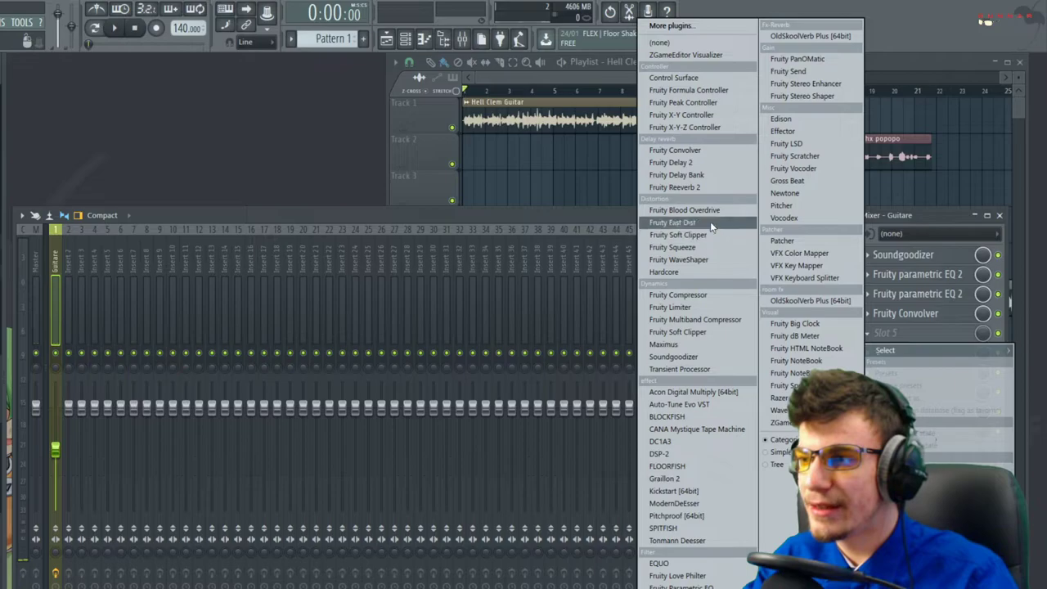
left_click(692, 151)
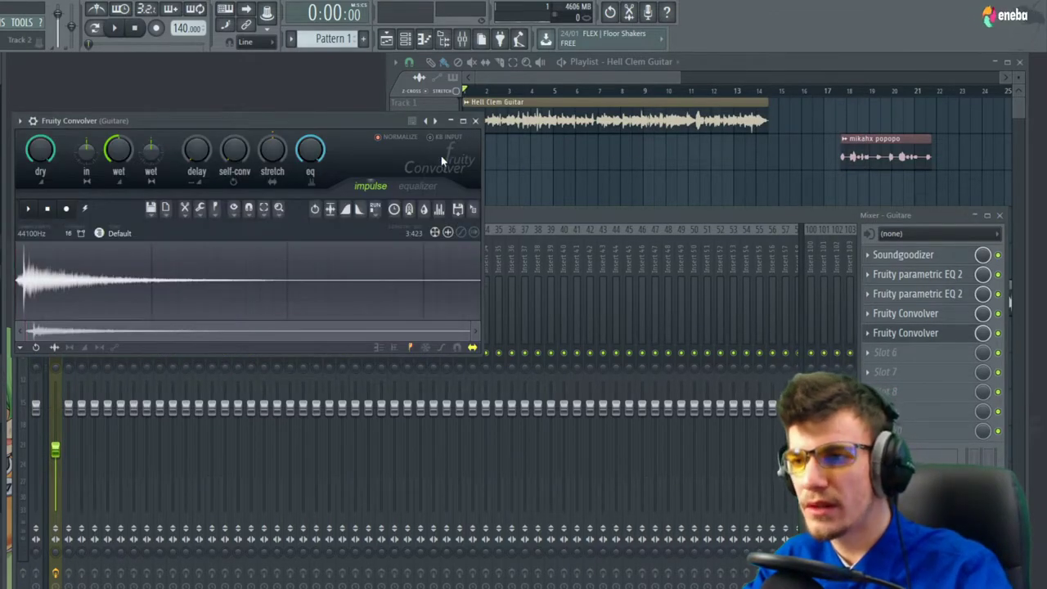
key("space")
left_click_drag(121, 154, 152, 119)
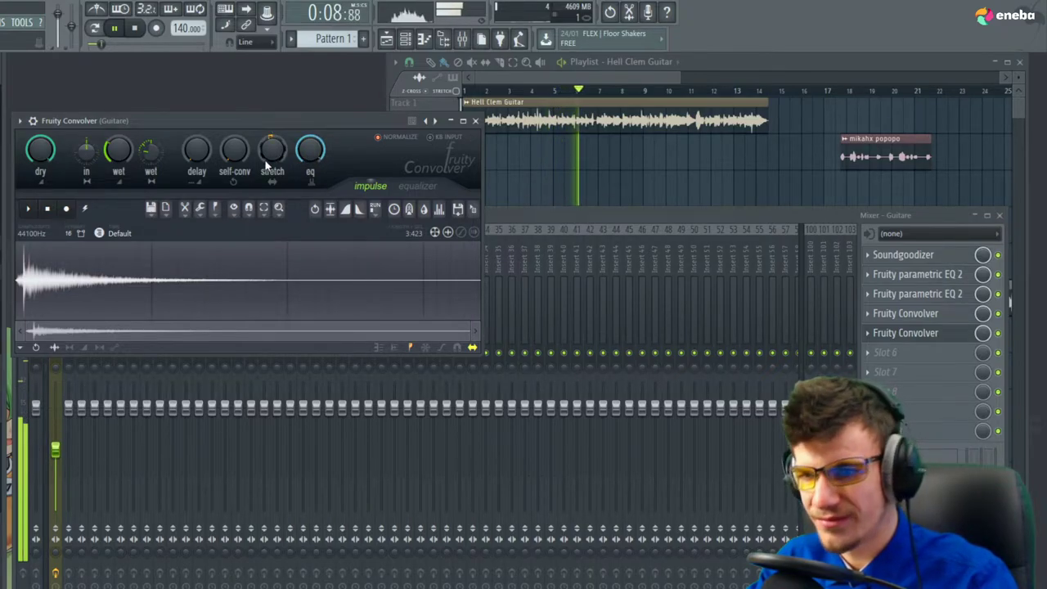
left_click_drag(201, 157, 202, 146)
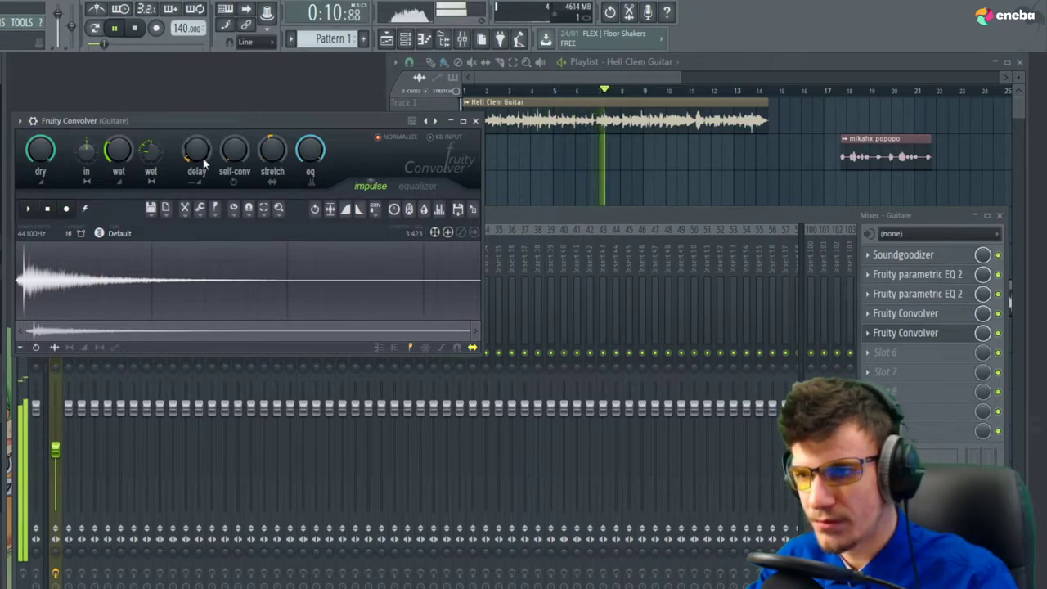
key("space")
key("space")
key("space")
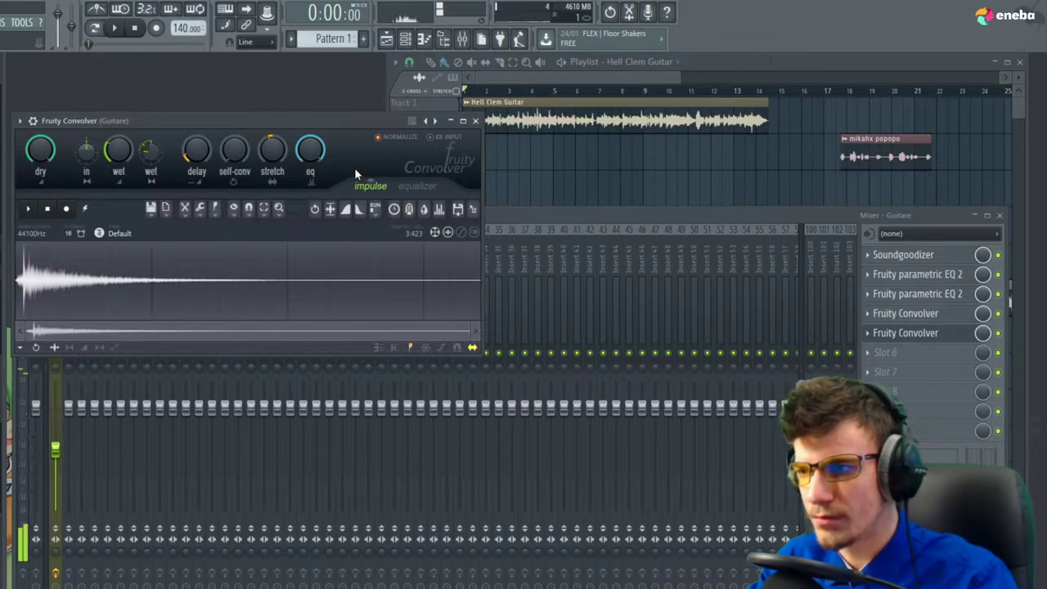
left_click(475, 121)
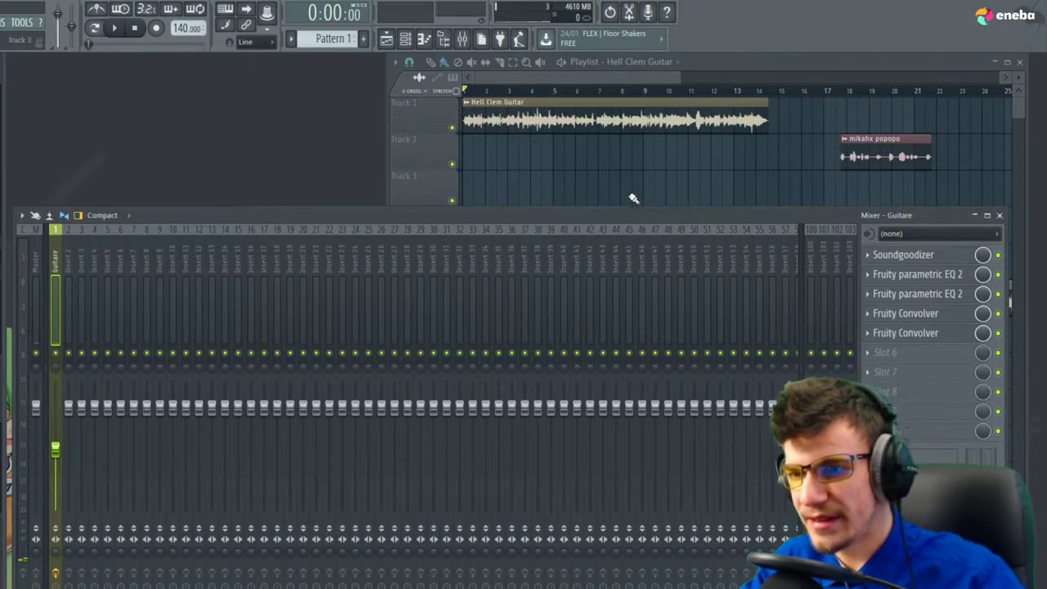
Load Acon Digital Multiply into slot 6 and move its window aside
left_click(908, 353)
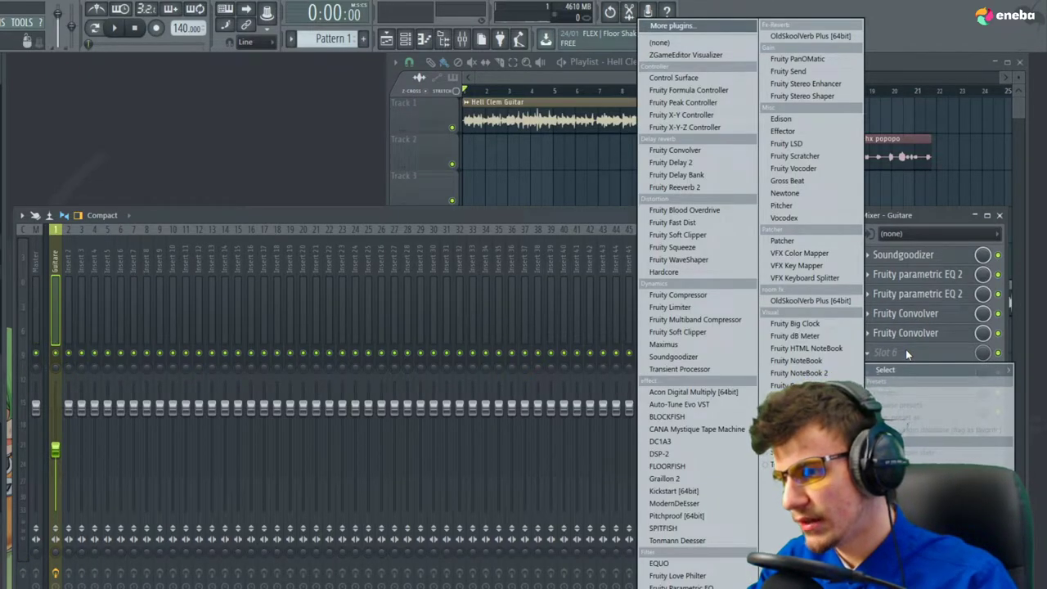
left_click(719, 394)
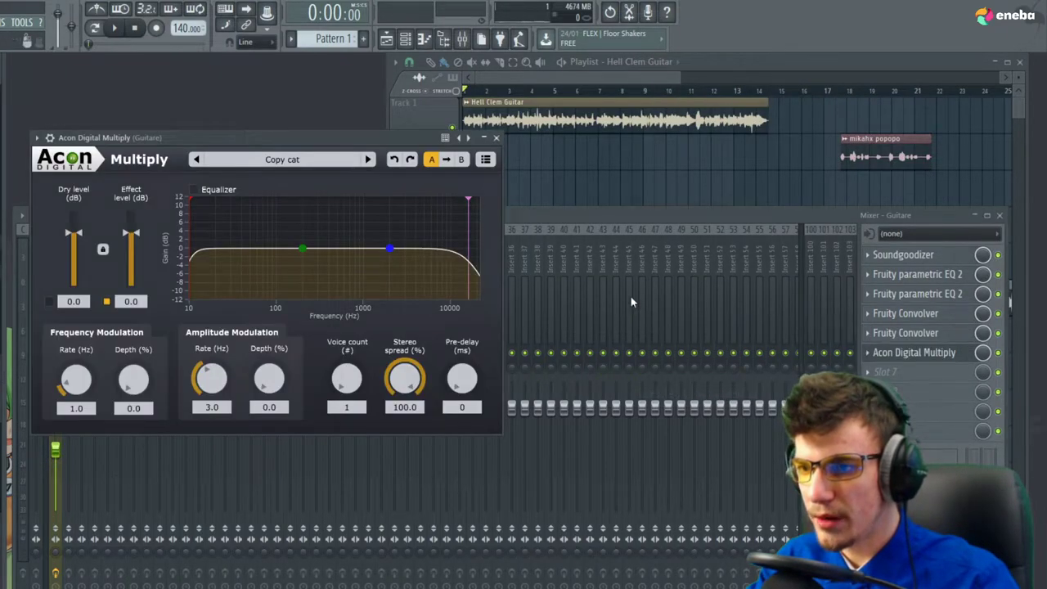
left_click_drag(381, 146, 517, 289)
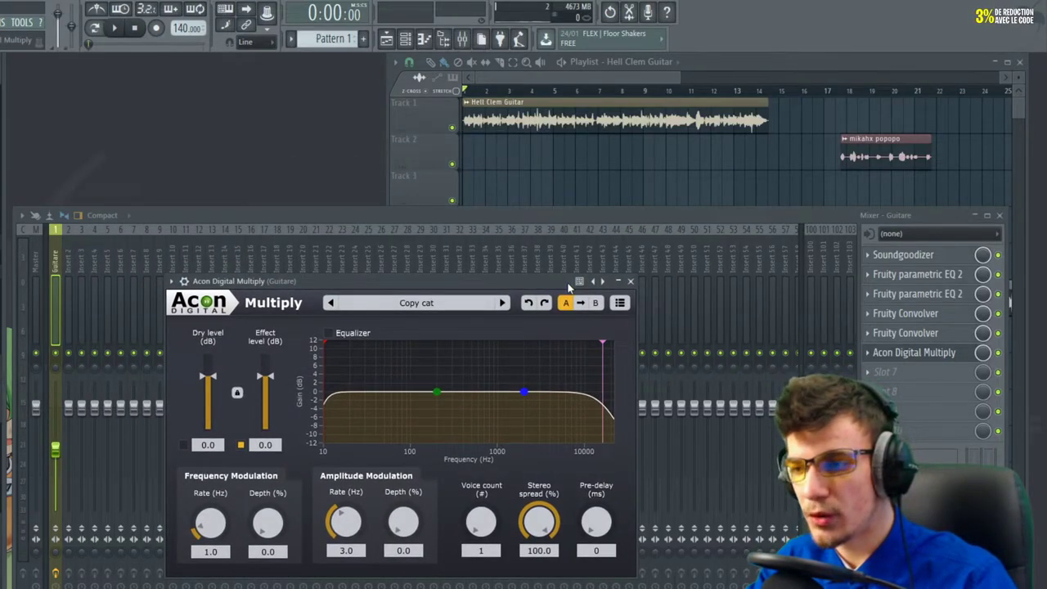
left_click_drag(532, 286, 550, 272)
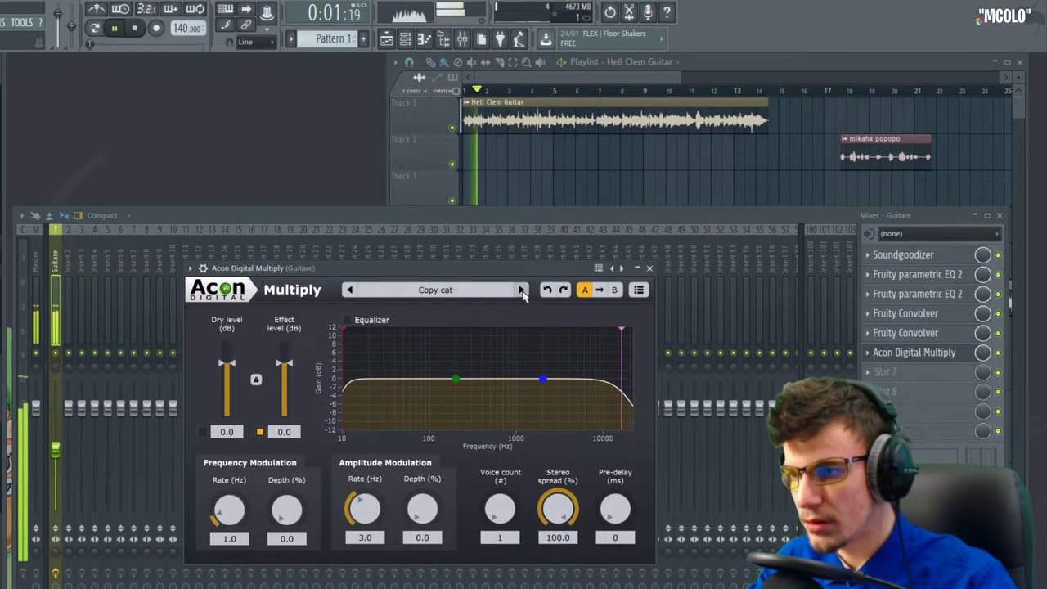
Audition the Multiply presets E-Piano, Reset, Rhodes chorus and Ultra fat
left_click(491, 291)
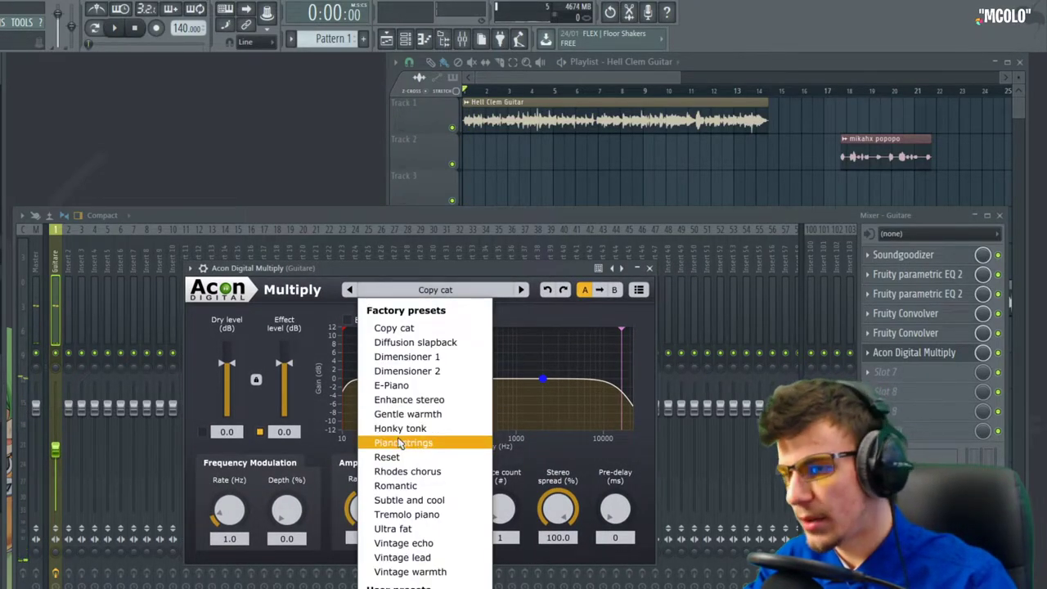
left_click(425, 386)
left_click(454, 289)
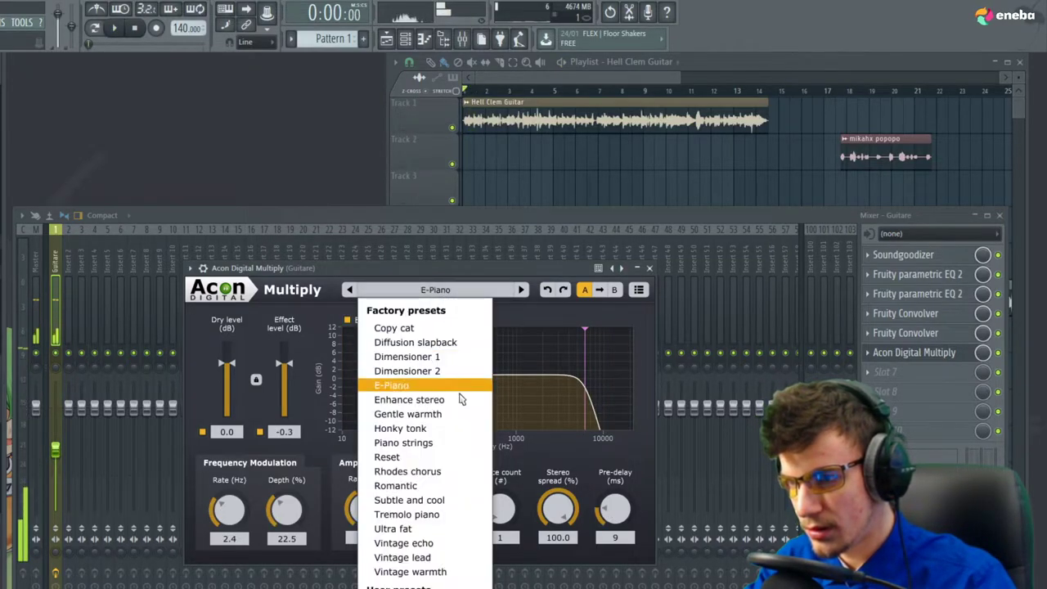
left_click(430, 458)
left_click(435, 289)
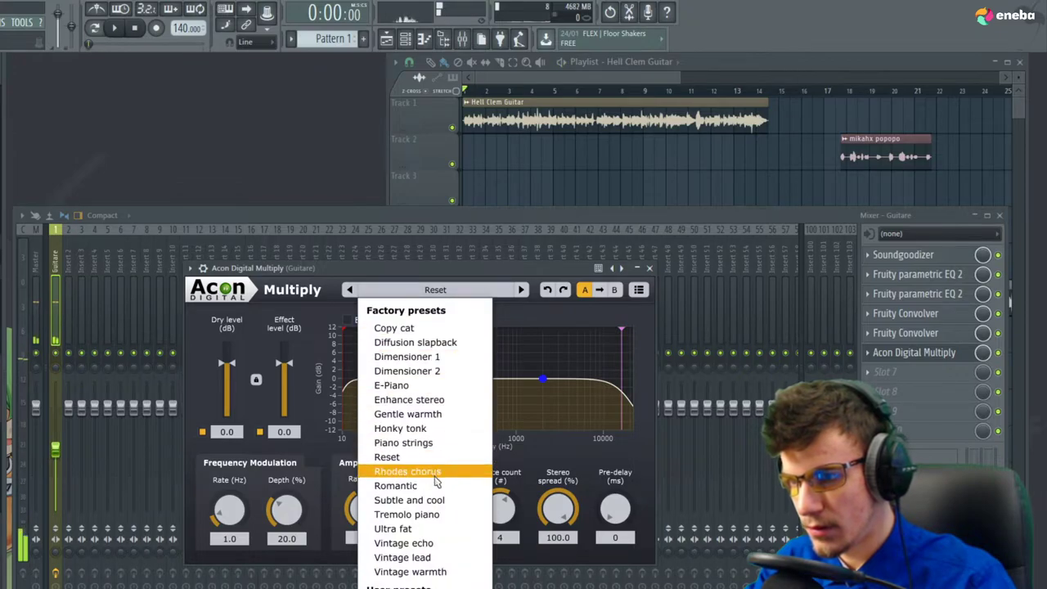
left_click(436, 473)
key("space")
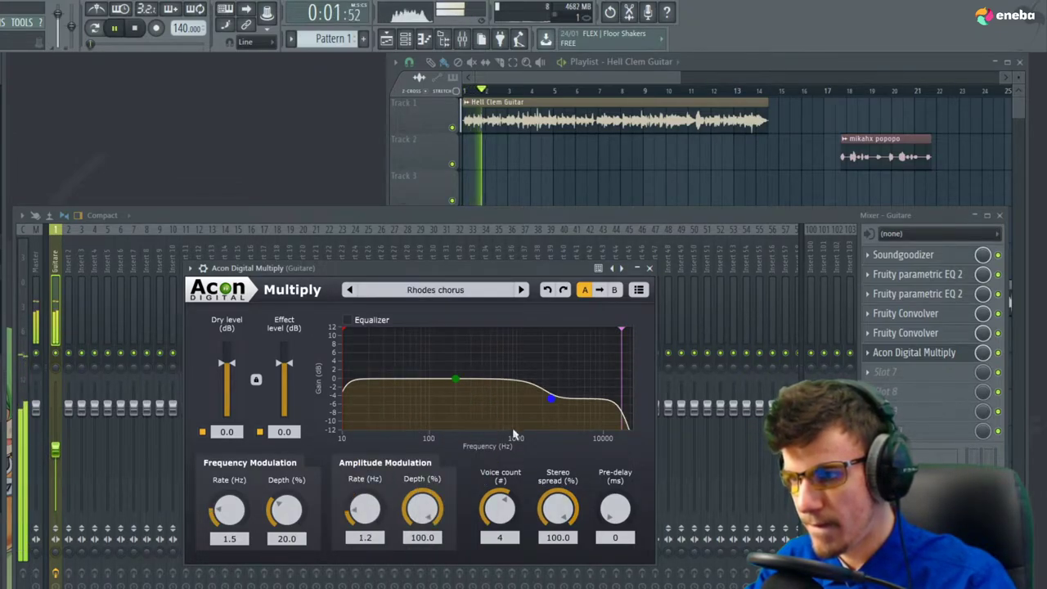
left_click(458, 291)
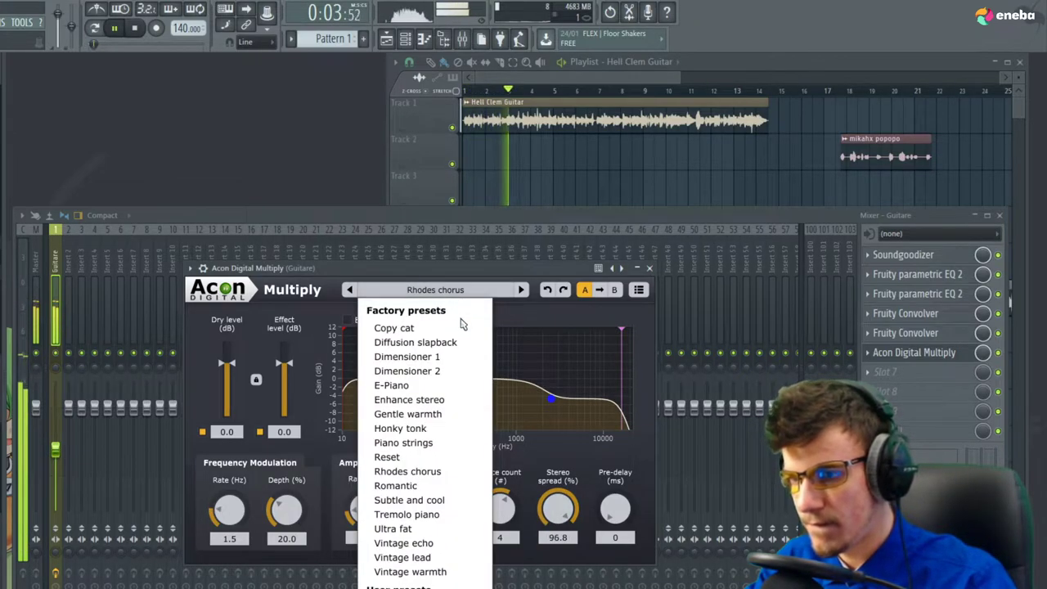
left_click(425, 529)
key("space")
Choose the Subtle and cool preset, raise stereo spread to 100, and tweak dry/effect levels
left_click(435, 289)
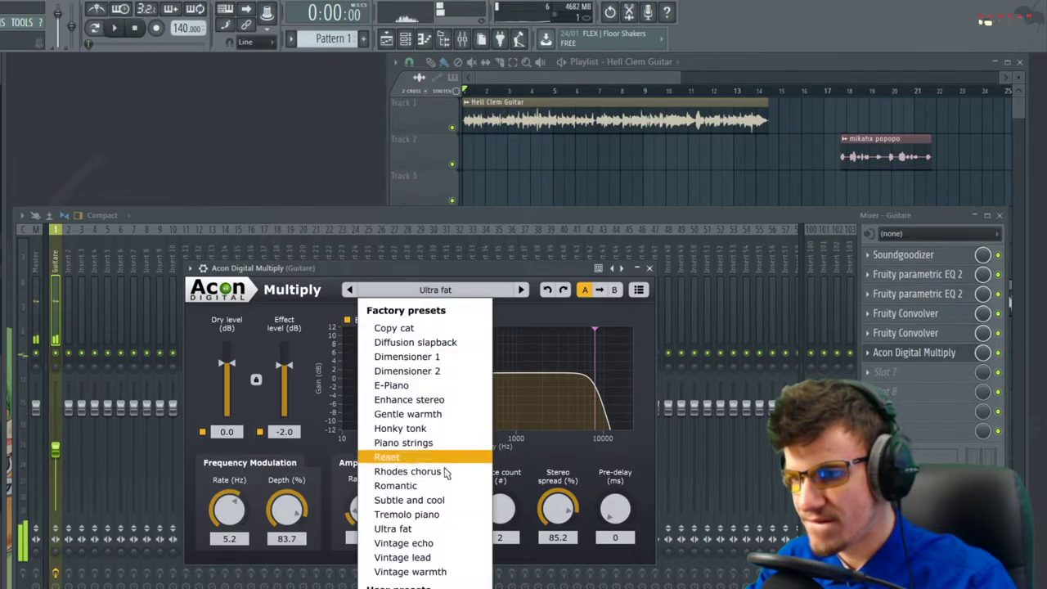
left_click(409, 499)
key("space")
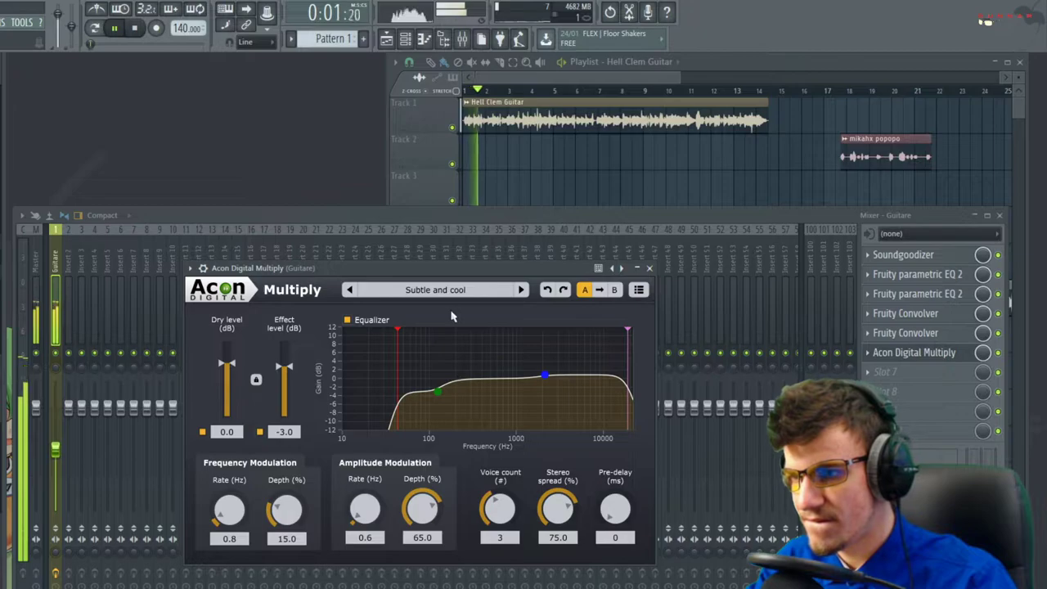
left_click_drag(556, 508, 554, 397)
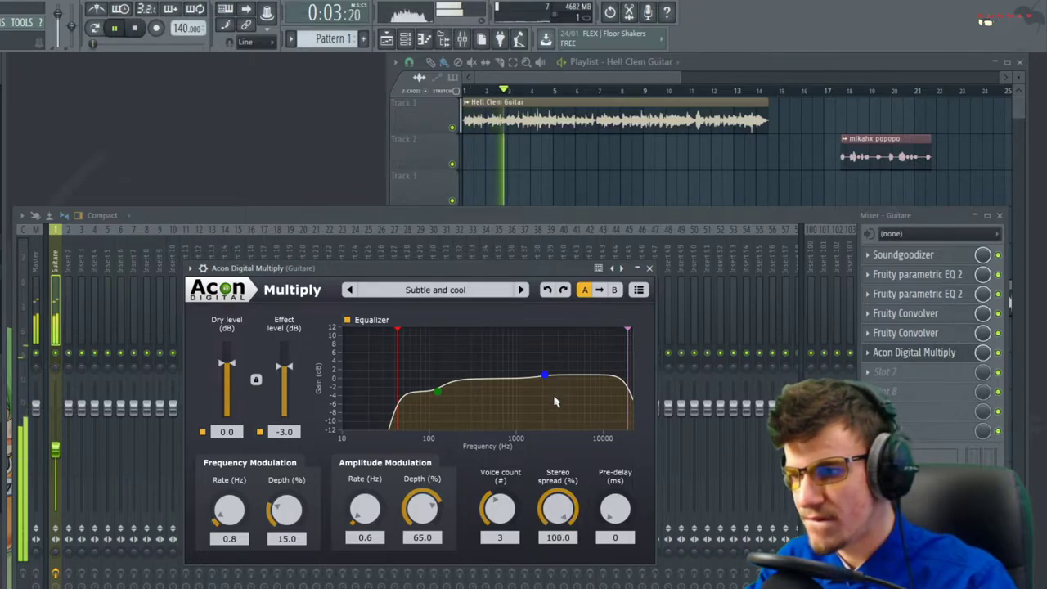
left_click_drag(285, 367, 229, 367)
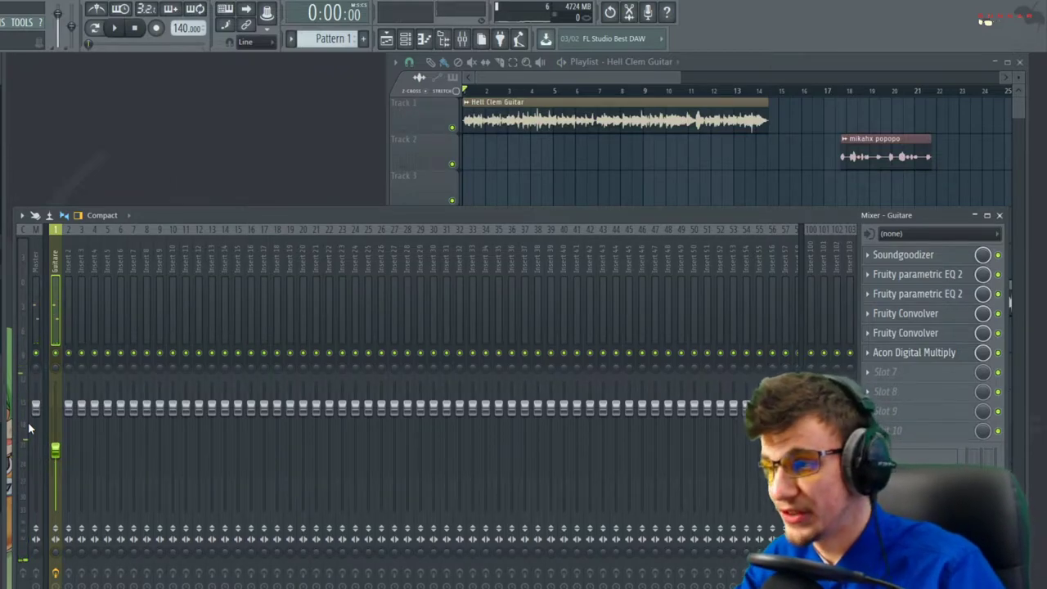
left_click(952, 354)
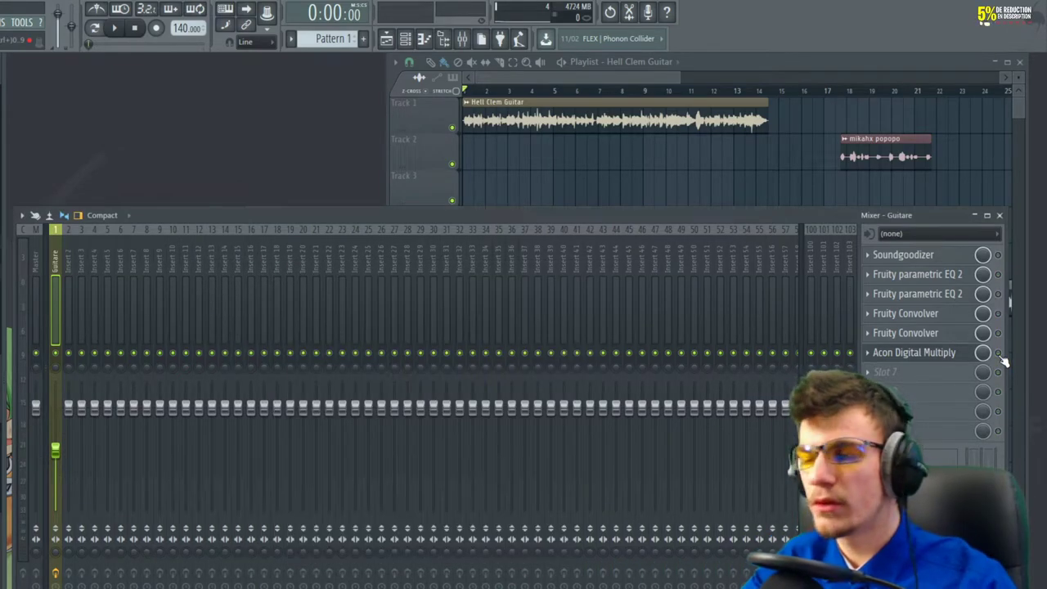
key("space")
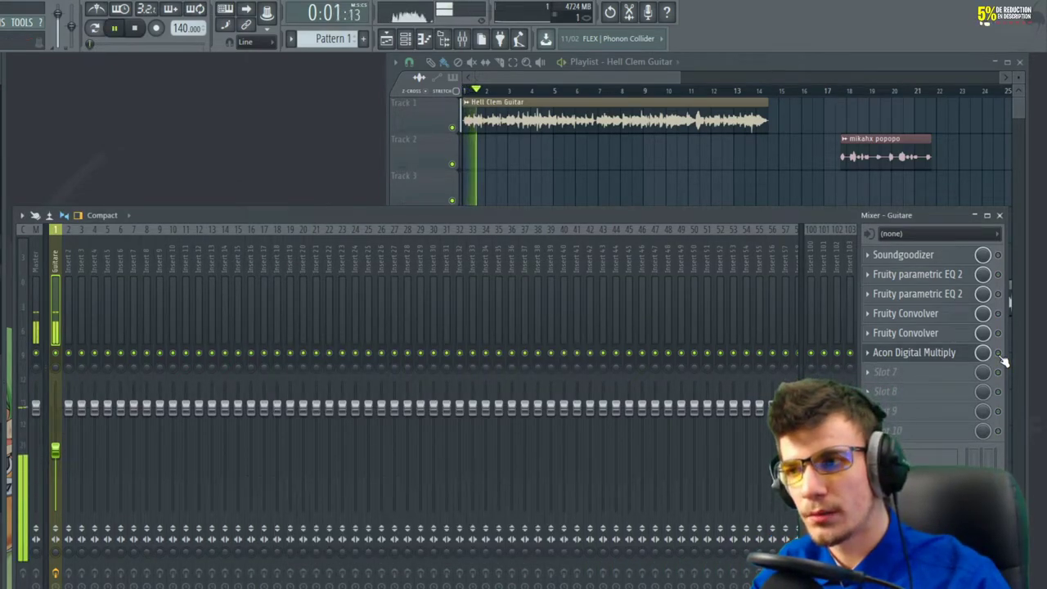
key("space")
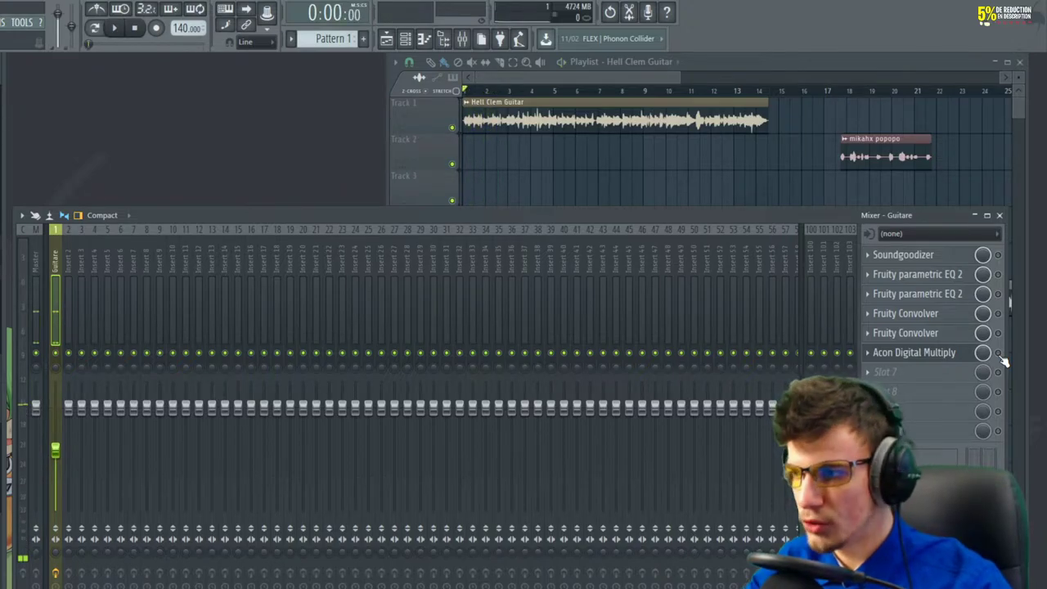
key("space")
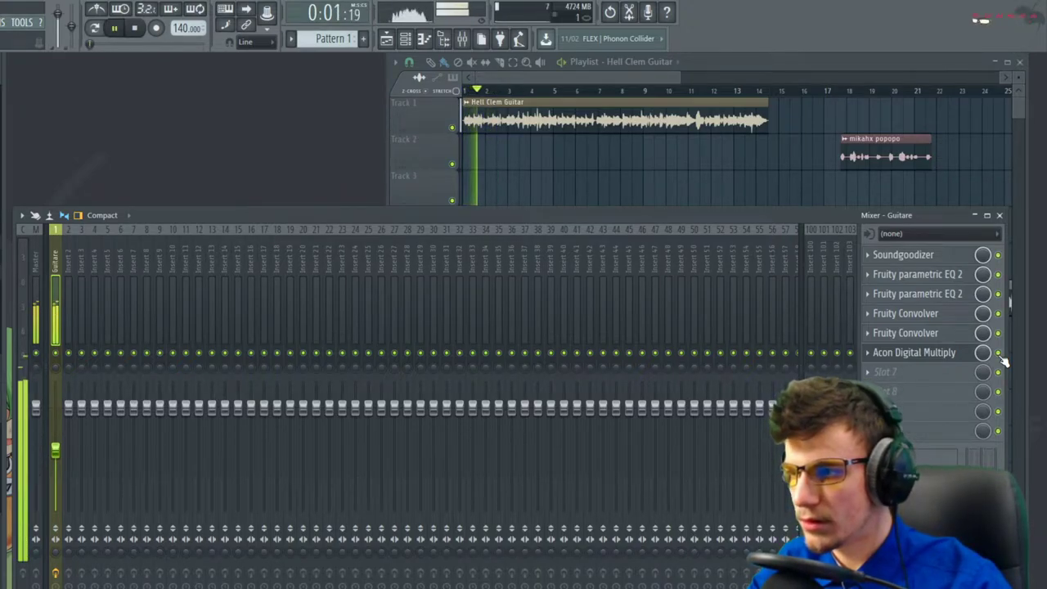
key("space")
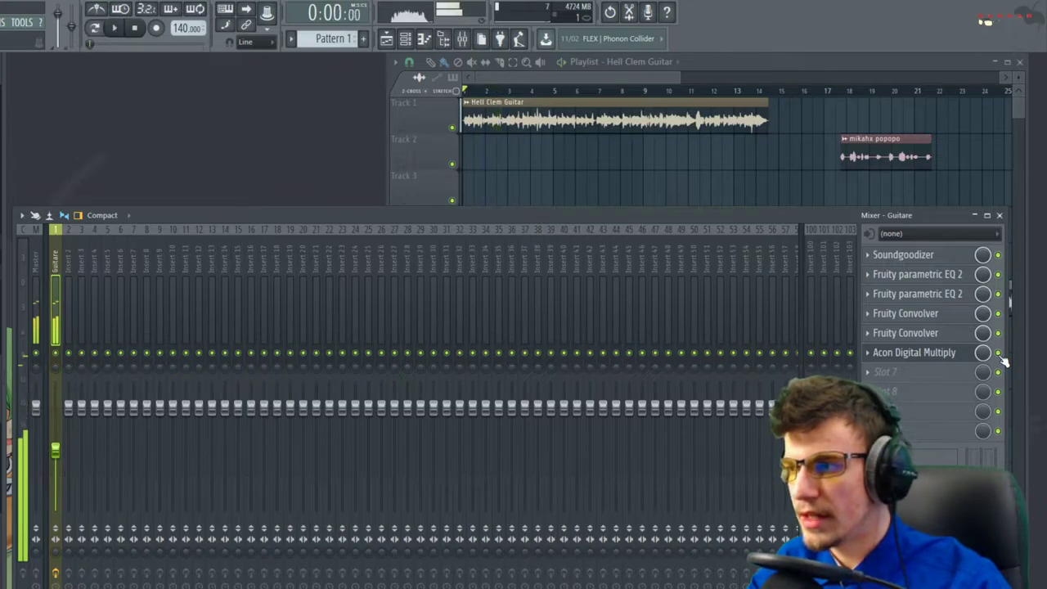
left_click(925, 377)
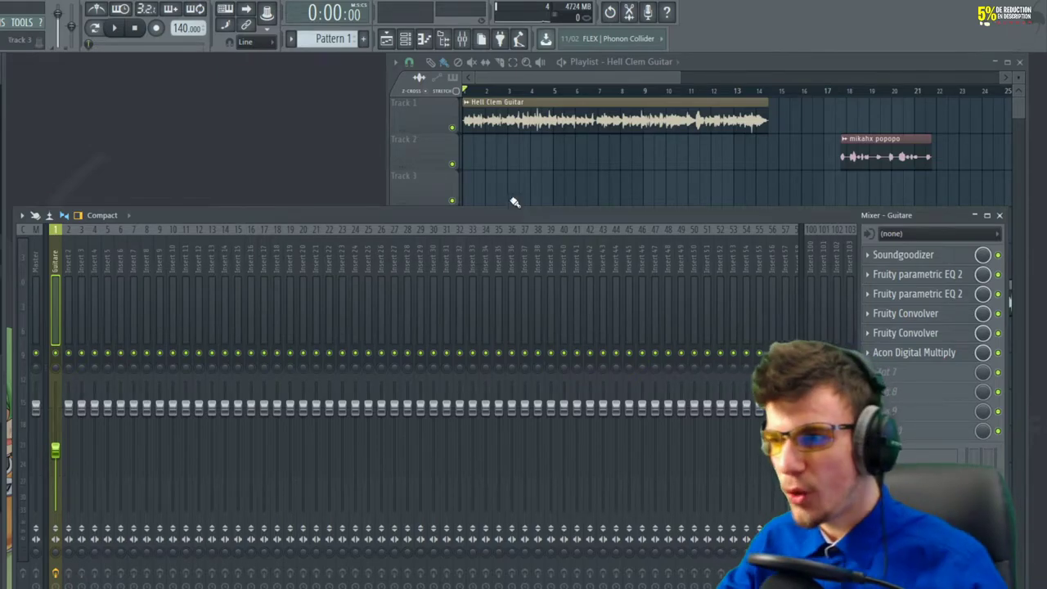
left_click(535, 177)
left_click_drag(905, 304, 401, 220)
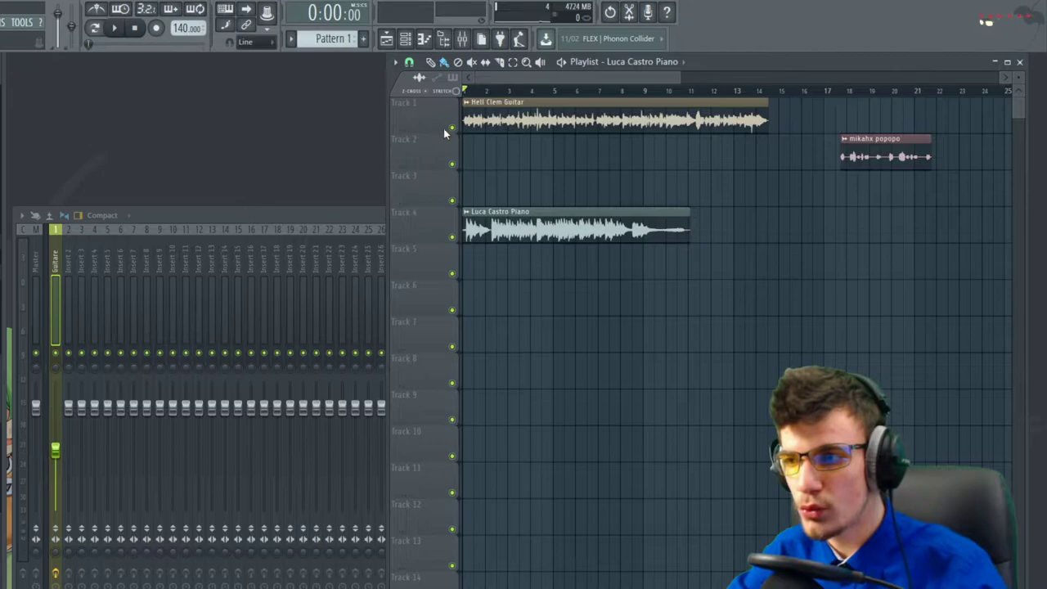
double_click(490, 212)
scroll(453, 229, "up", 2)
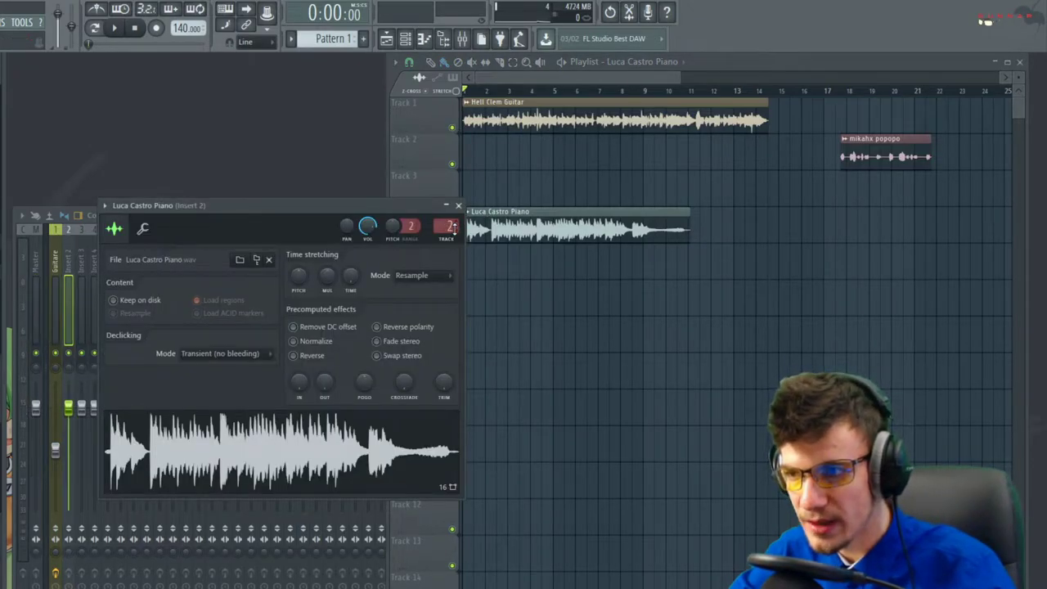
right_click(67, 290)
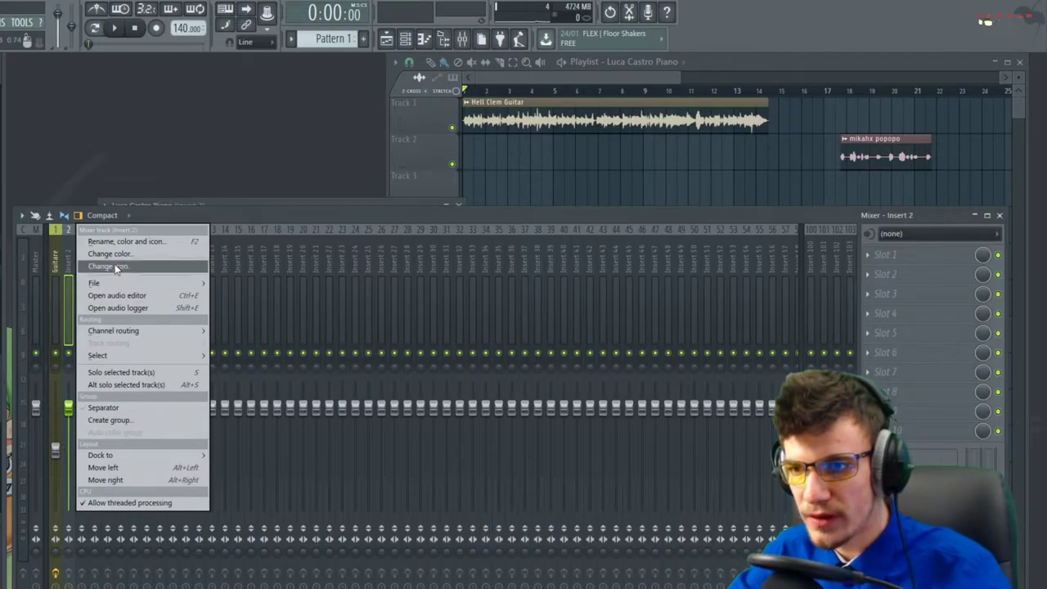
left_click(123, 239)
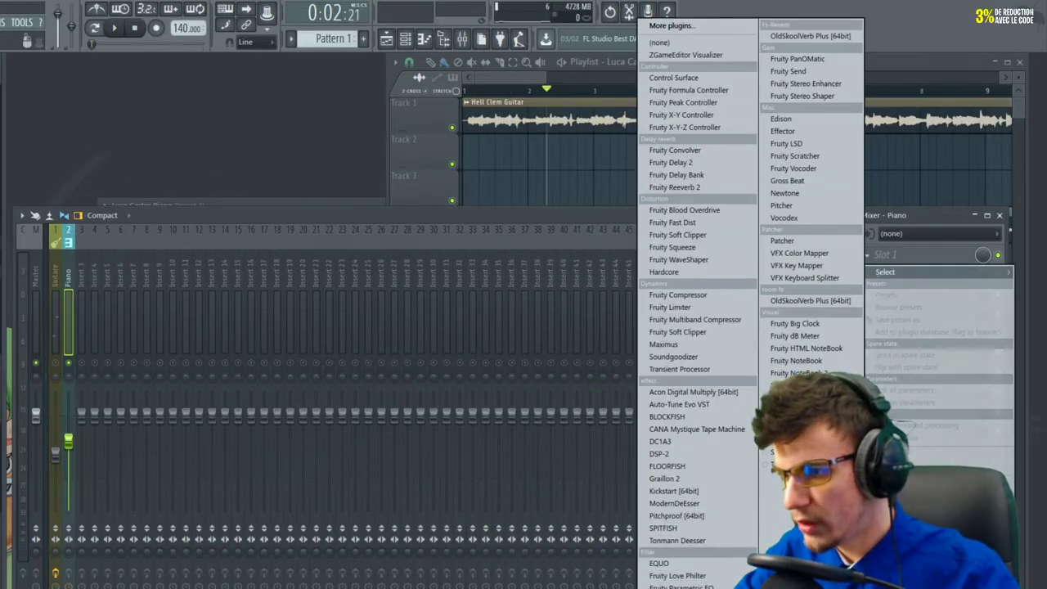
Add Fruity parametric EQ 2 to the Piano insert with band 1 as a raised high-pass
left_click(700, 376)
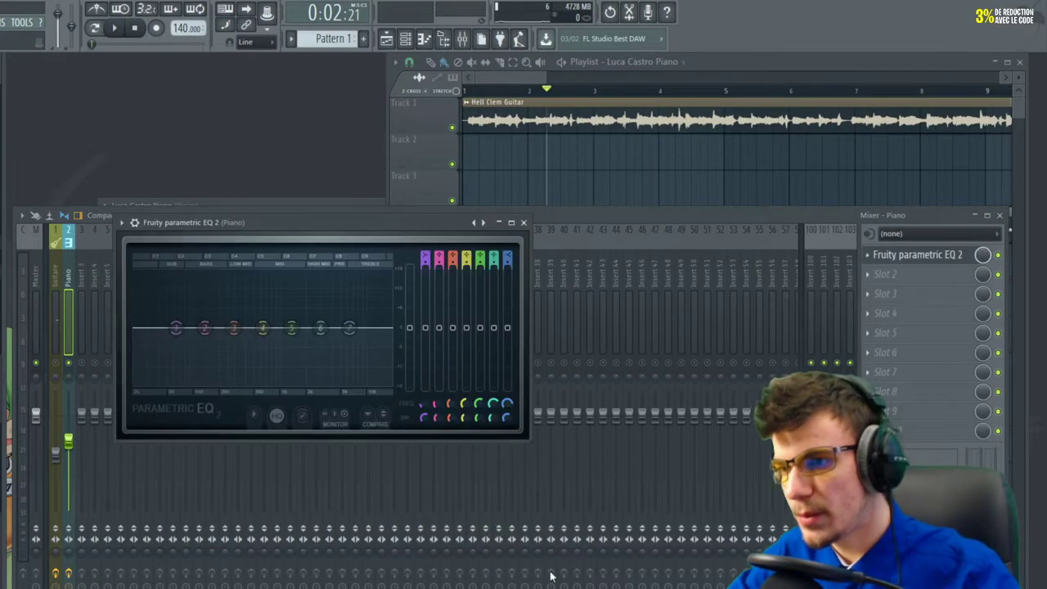
scroll(427, 266, "down", 2)
left_click_drag(176, 328, 343, 377)
key("space")
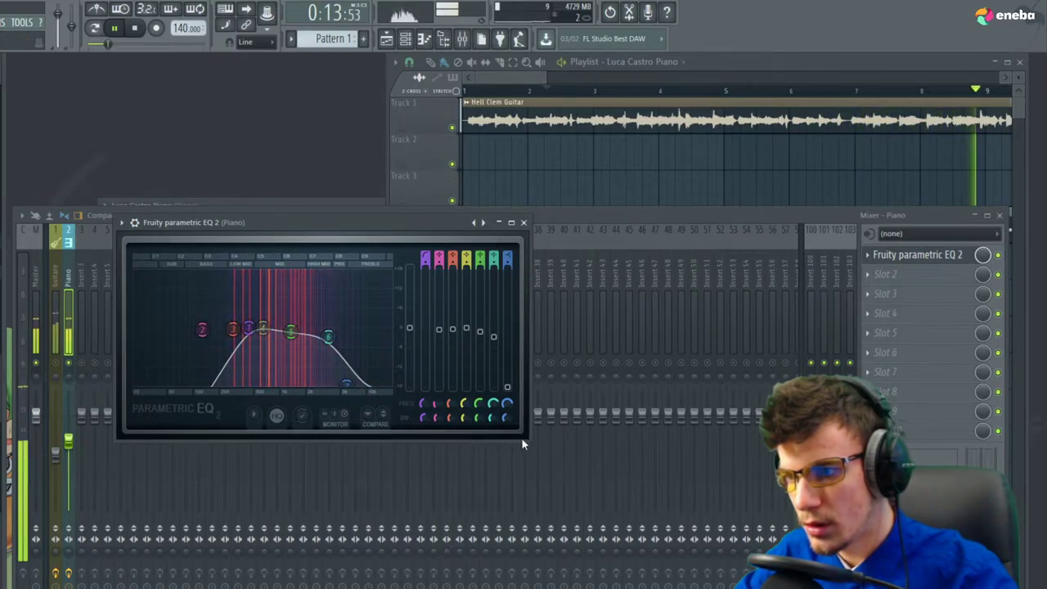
key("space")
left_click_drag(522, 439, 669, 491)
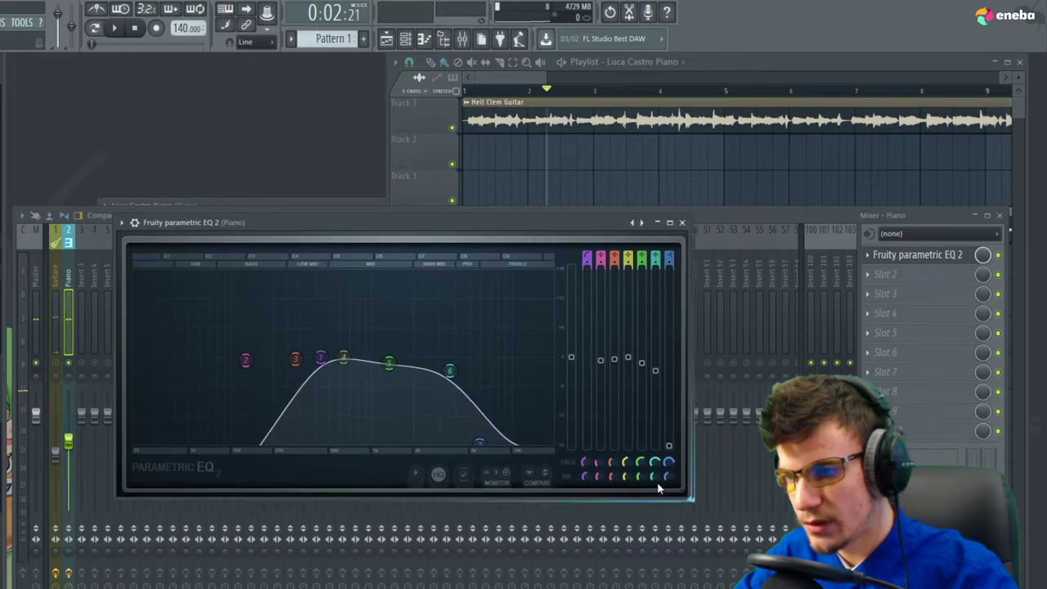
left_click(686, 221)
Load a second parametric EQ in slot 2, maximize it, and sweep a narrow band 5 boost
left_click(885, 274)
mouse_move(885, 291)
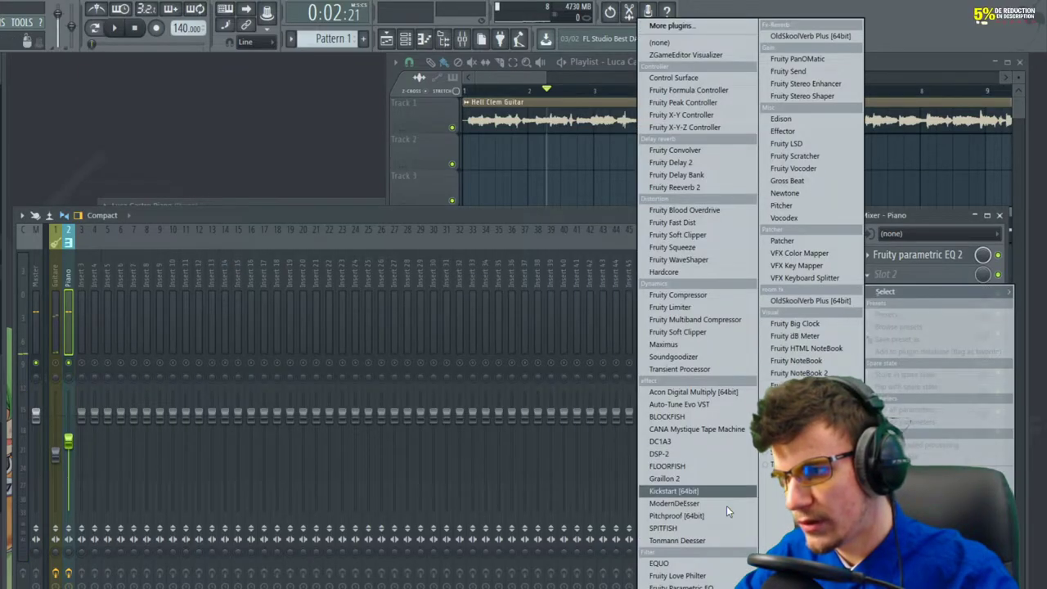
left_click(685, 588)
left_click(528, 239)
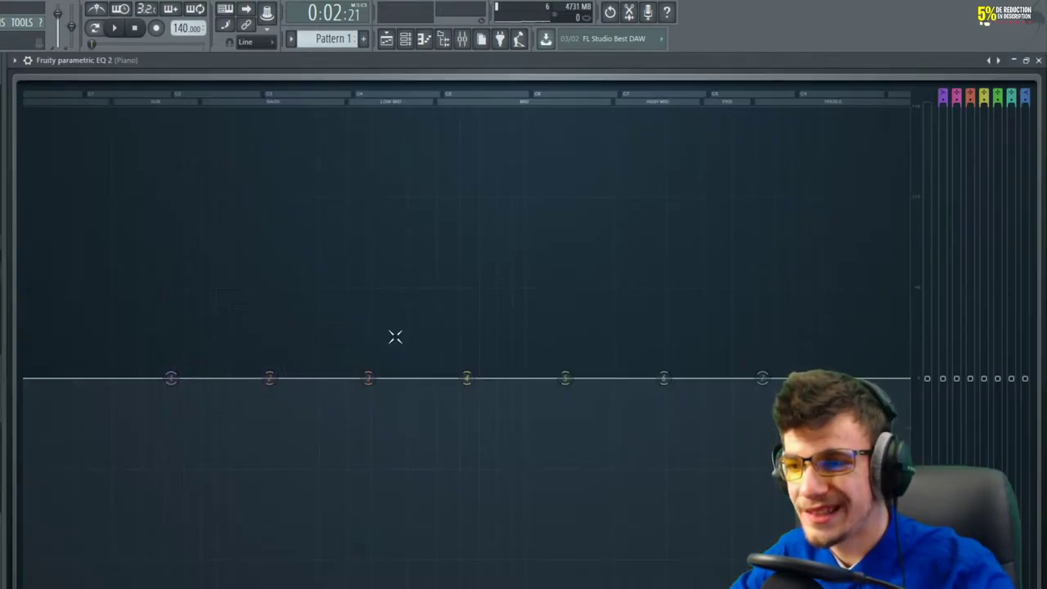
left_click_drag(572, 378, 588, 115)
key("space")
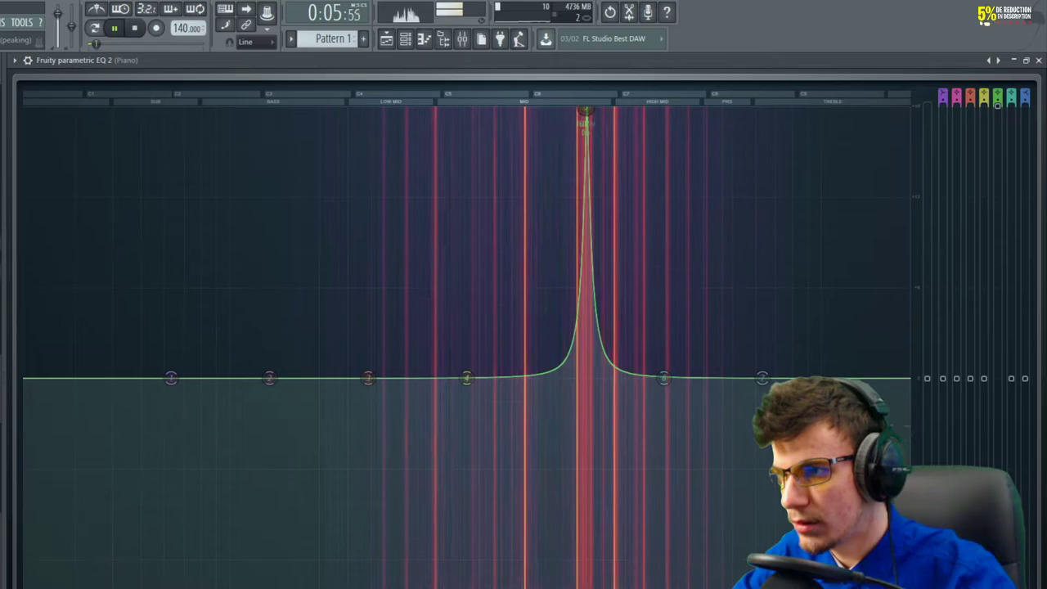
left_click_drag(585, 112, 570, 111)
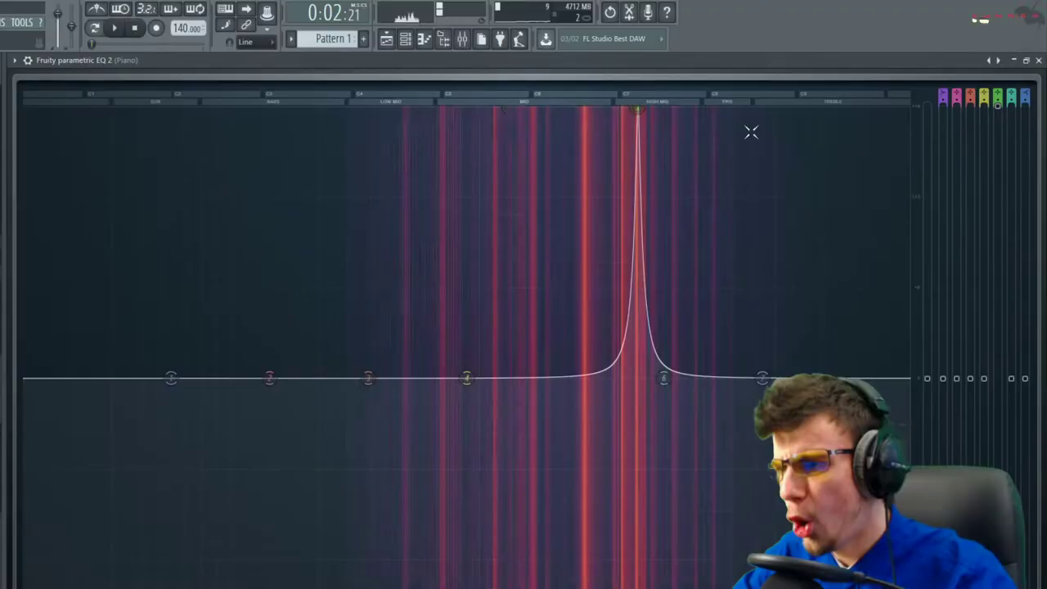
key("space")
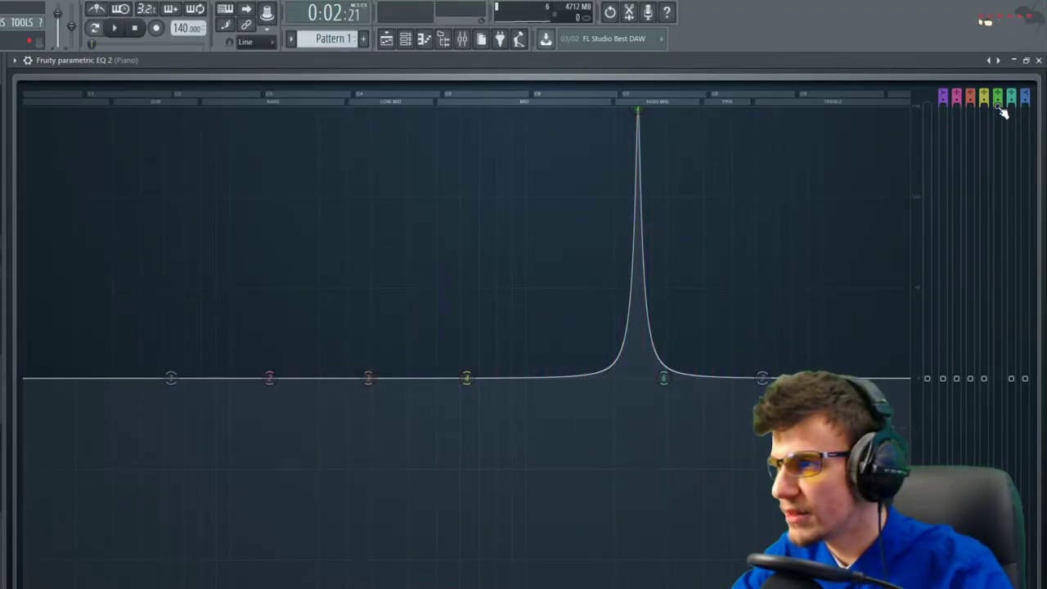
Turn bands 5 and 4 into deep narrow cuts at the harsh resonances
left_click_drag(999, 110, 997, 381)
key("space")
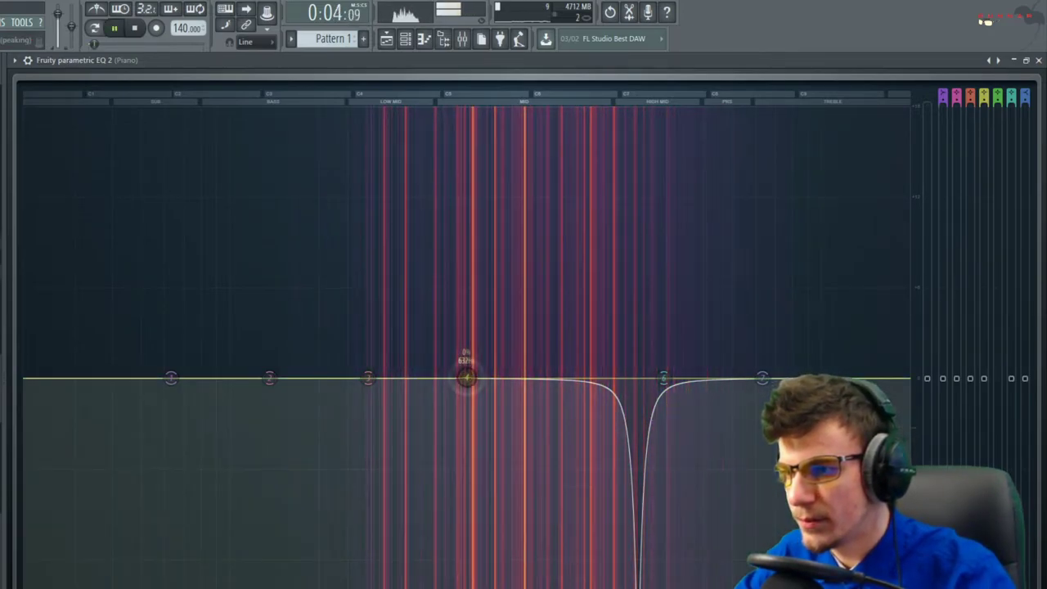
left_click_drag(485, 111, 494, 111)
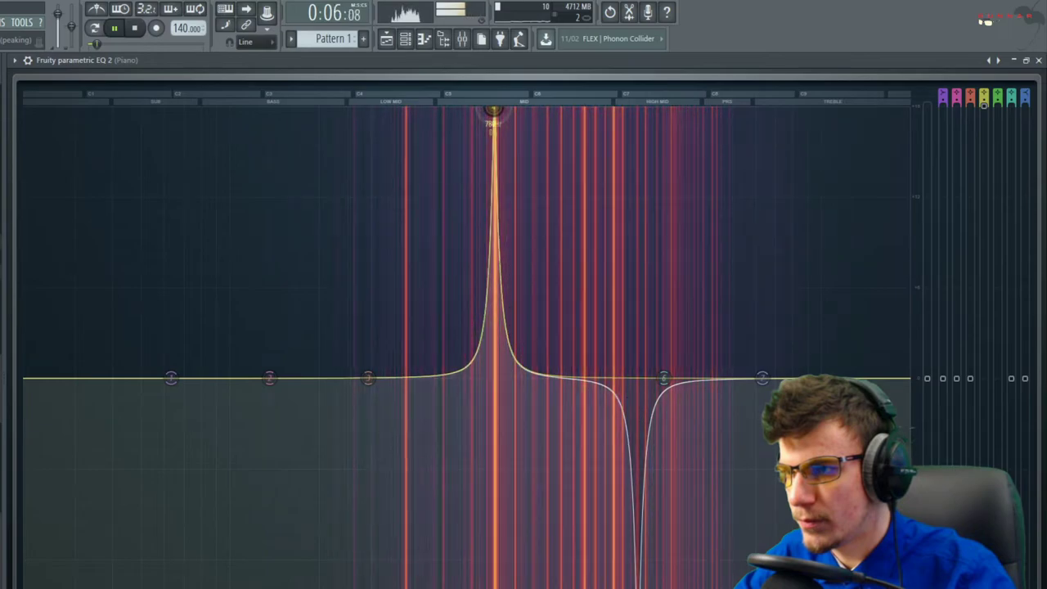
key("space")
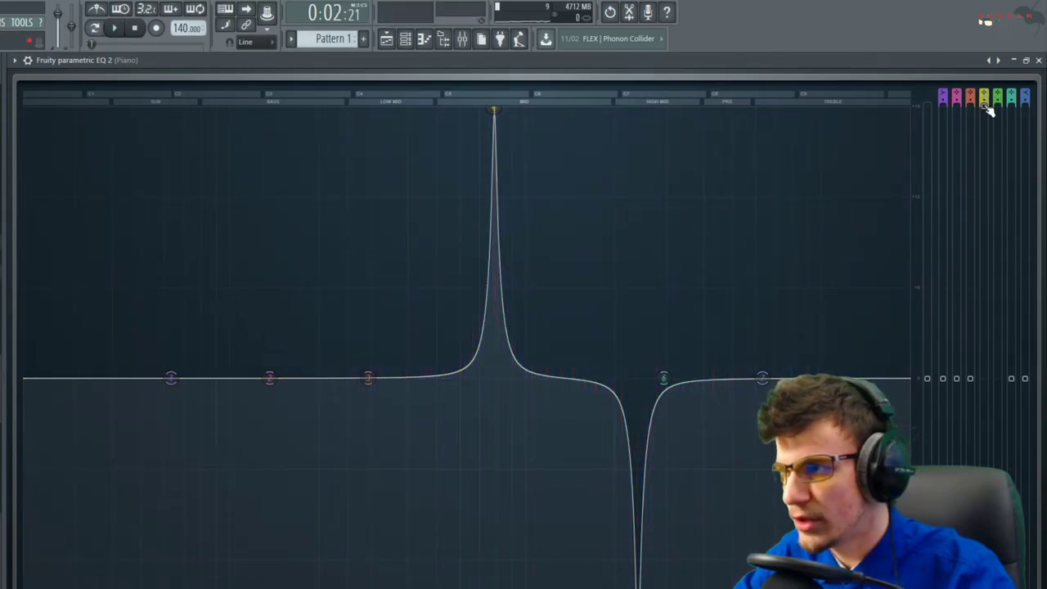
left_click_drag(987, 111, 985, 165)
key("space")
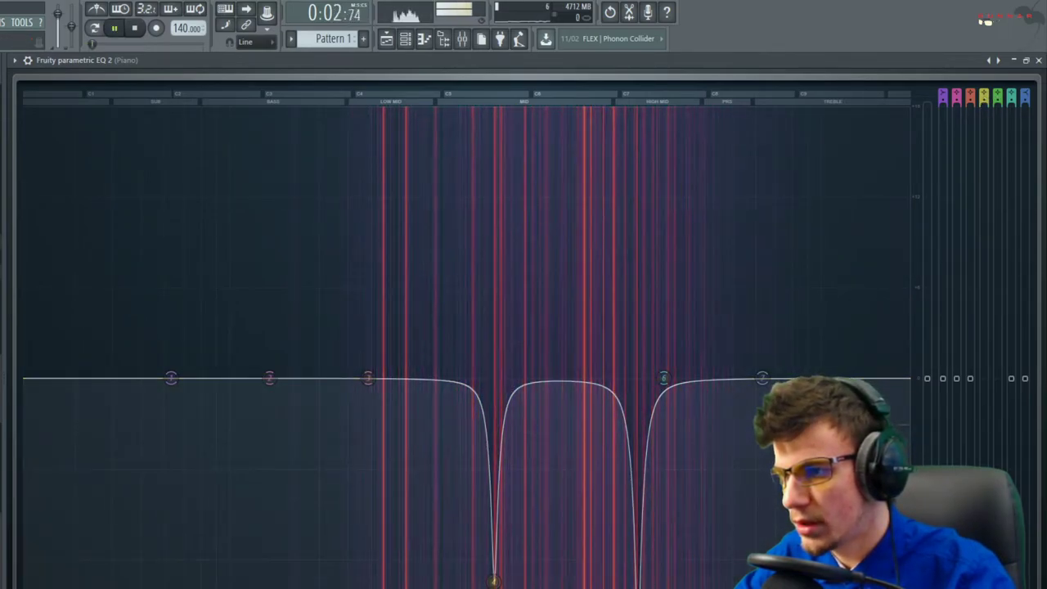
Add gentle boosts with bands 3 and 6 and trim the top end slightly with band 7
left_click_drag(368, 377, 400, 364)
left_click_drag(664, 380, 693, 353)
left_click_drag(761, 382, 761, 386)
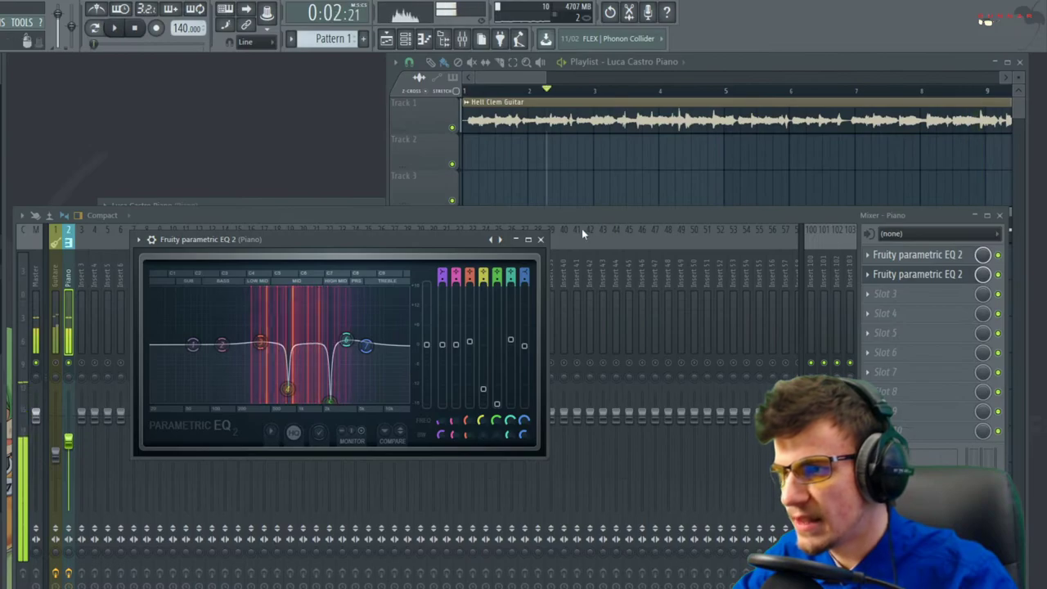
Load Fruity Convolver into the Piano's third slot and audition it
left_click(539, 238)
left_click(891, 294)
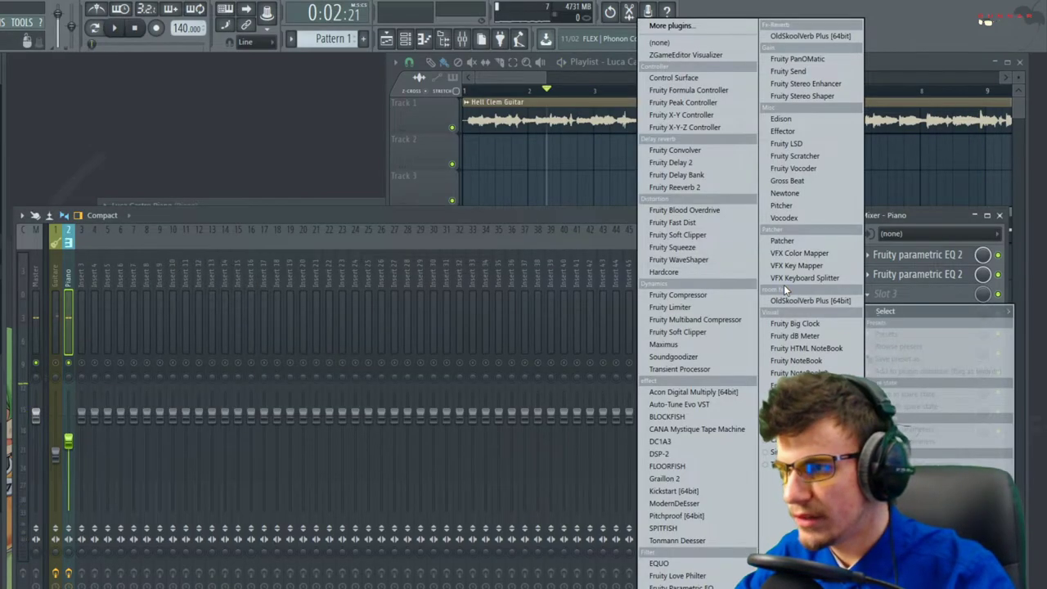
left_click(716, 152)
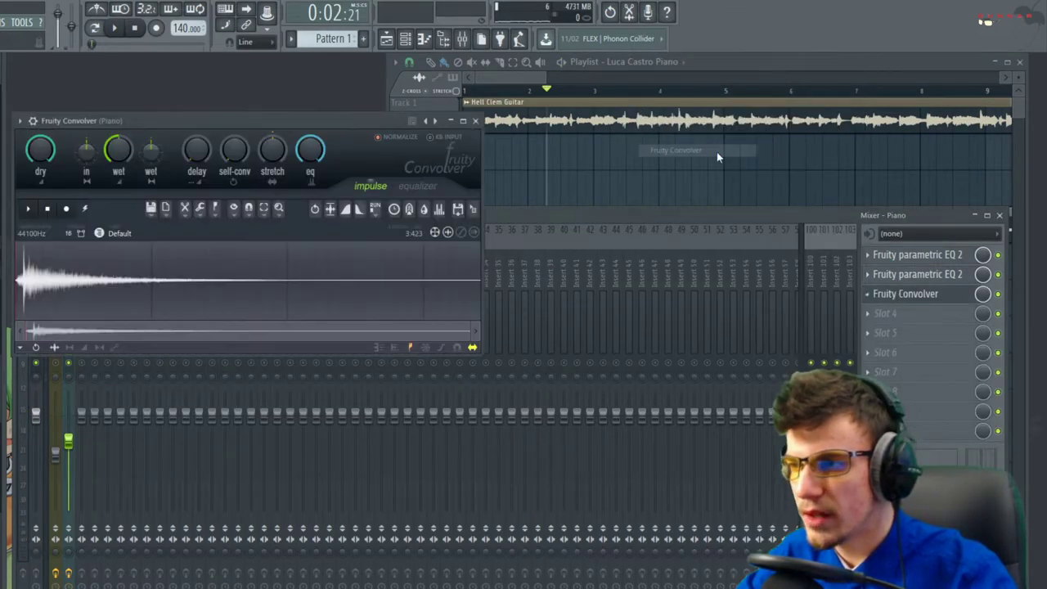
left_click_drag(401, 131, 556, 302)
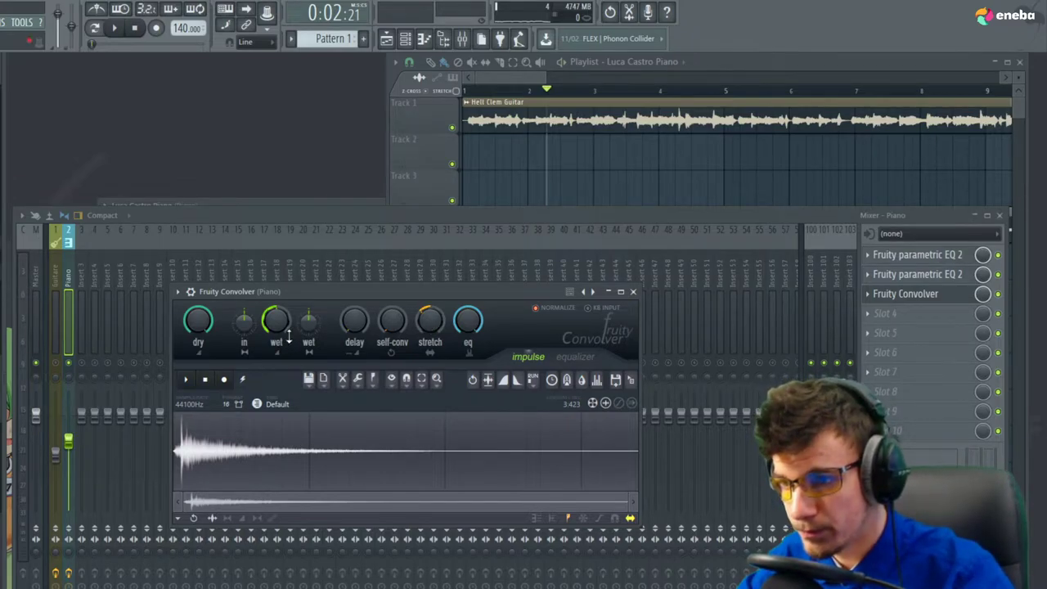
key("space")
key("space")
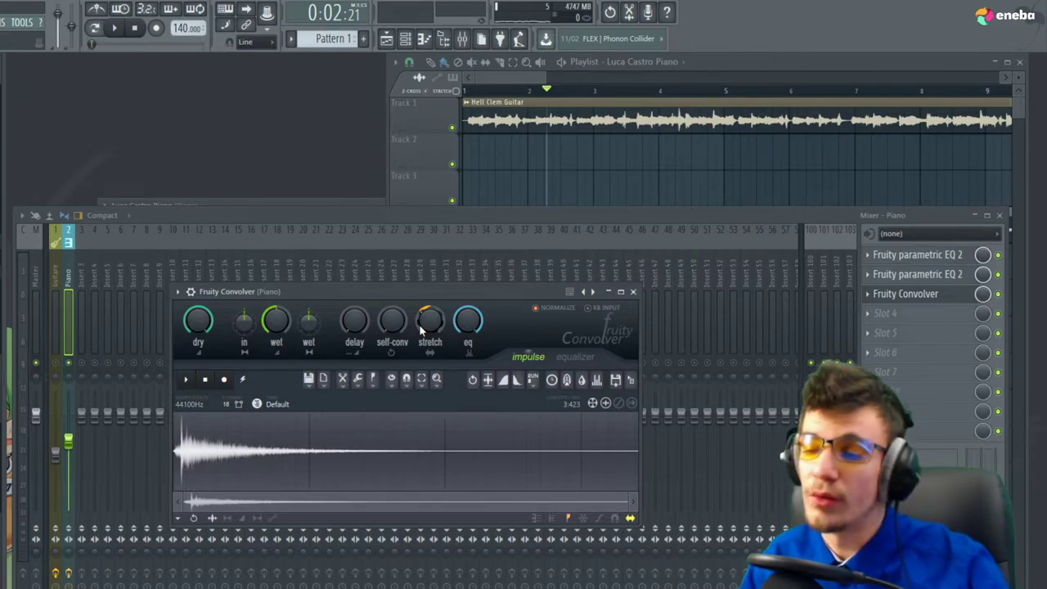
key("space")
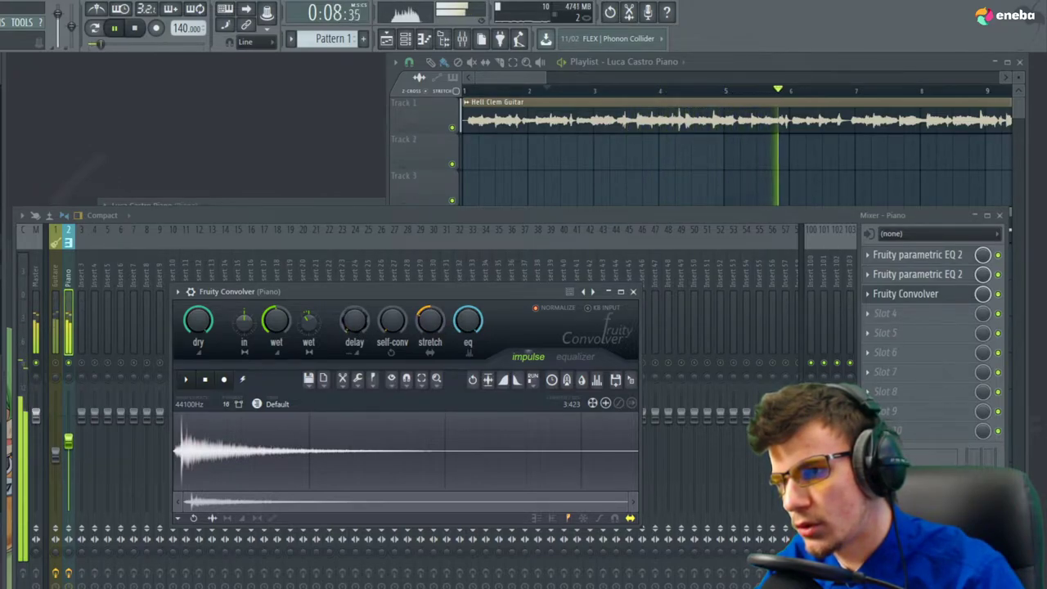
Load Fruity Reeverb 2 into the Piano's fourth slot
left_click(633, 293)
left_click(897, 313)
left_click(698, 193)
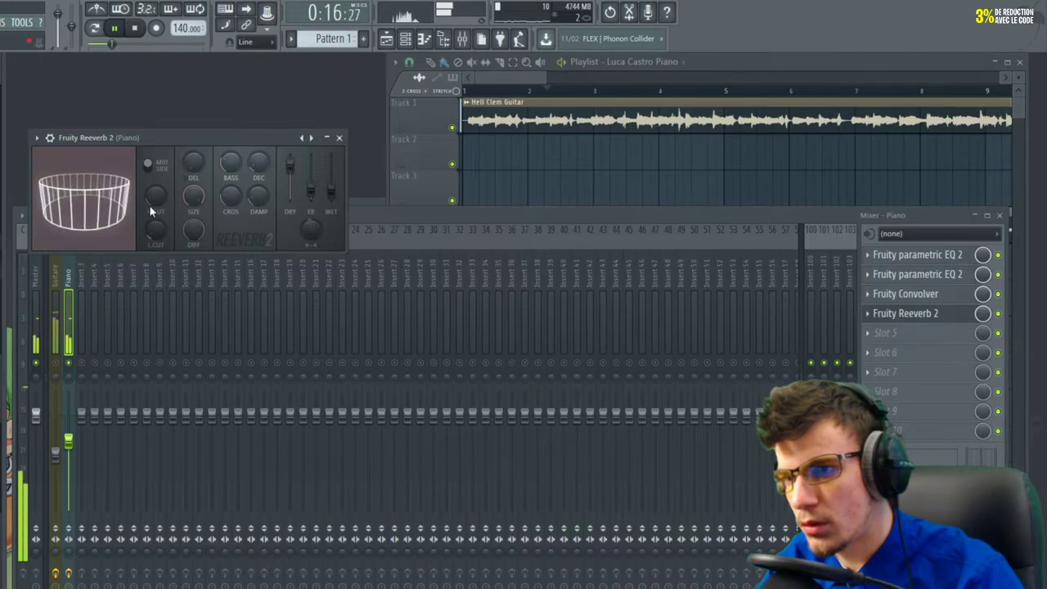
Replay the piano from the start marker to preview Fruity Reeverb 2
key("space")
key("space")
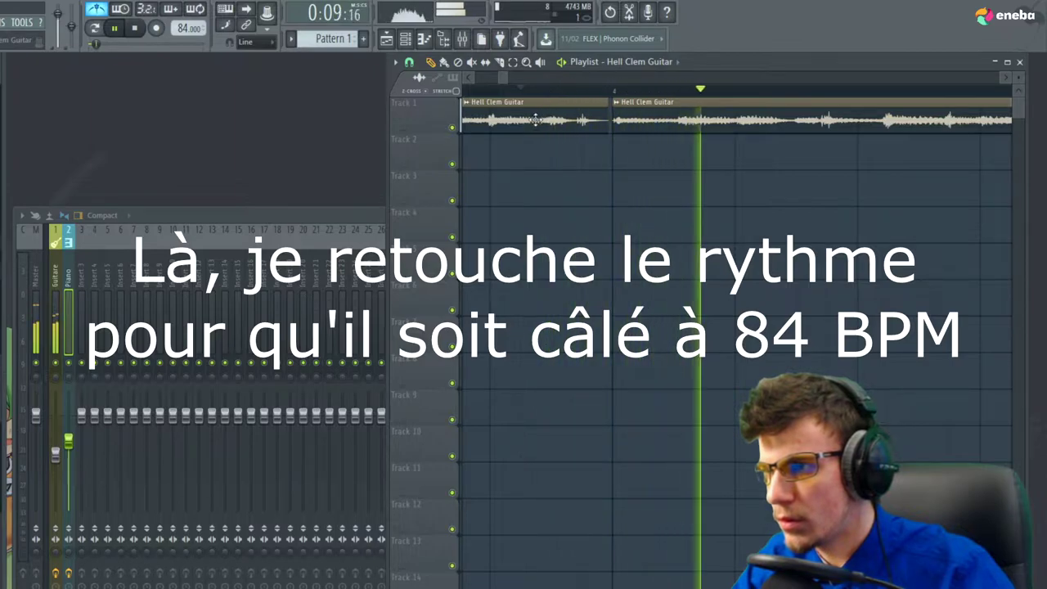
Snap the second guitar slice onto bar 5 and play back to check its timing
scroll(579, 141, "down", 2)
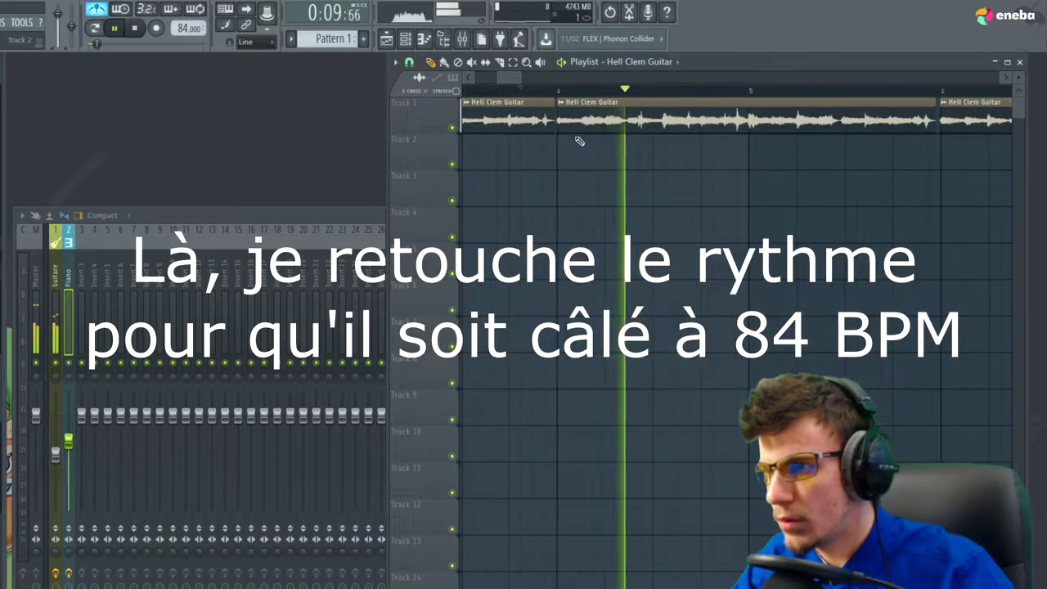
scroll(692, 157, "up", 2)
scroll(680, 127, "up", 2)
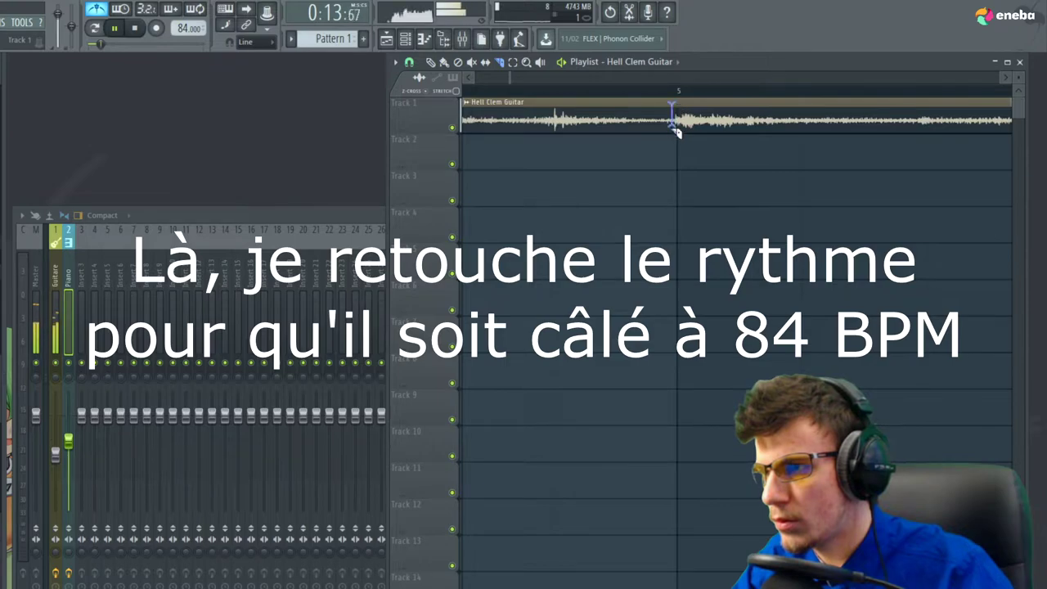
key("p")
left_click_drag(700, 120, 704, 120)
left_click(601, 91)
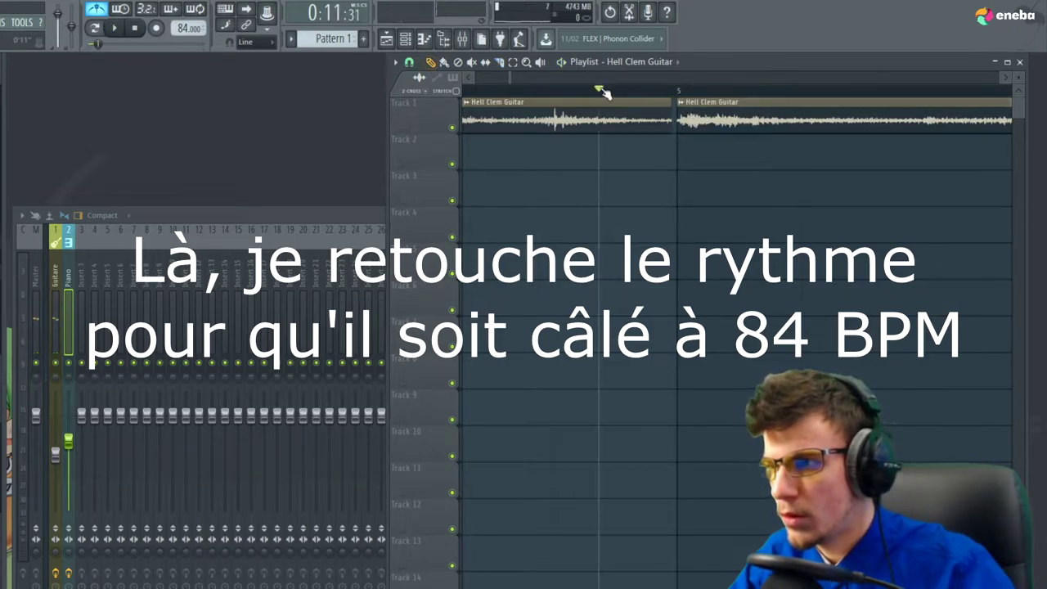
key("space")
scroll(519, 150, "down", 3)
scroll(573, 157, "up", 3)
Slice the guitar clip where the next note starts
key("c")
left_click_drag(777, 136, 778, 132)
key("p")
key("space")
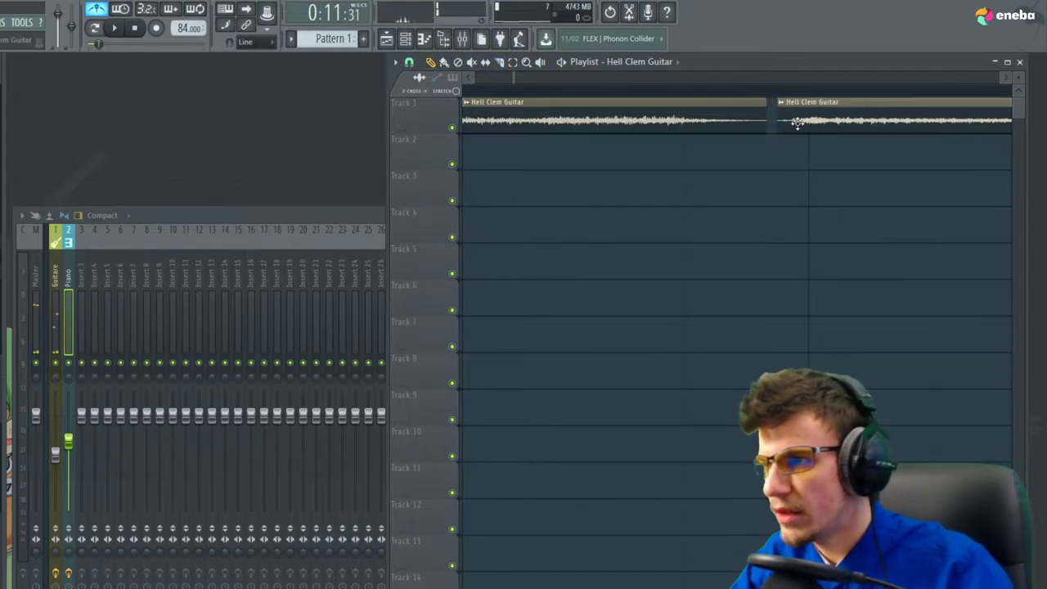
scroll(618, 157, "down", 4)
left_click(612, 92)
scroll(876, 178, "up", 3)
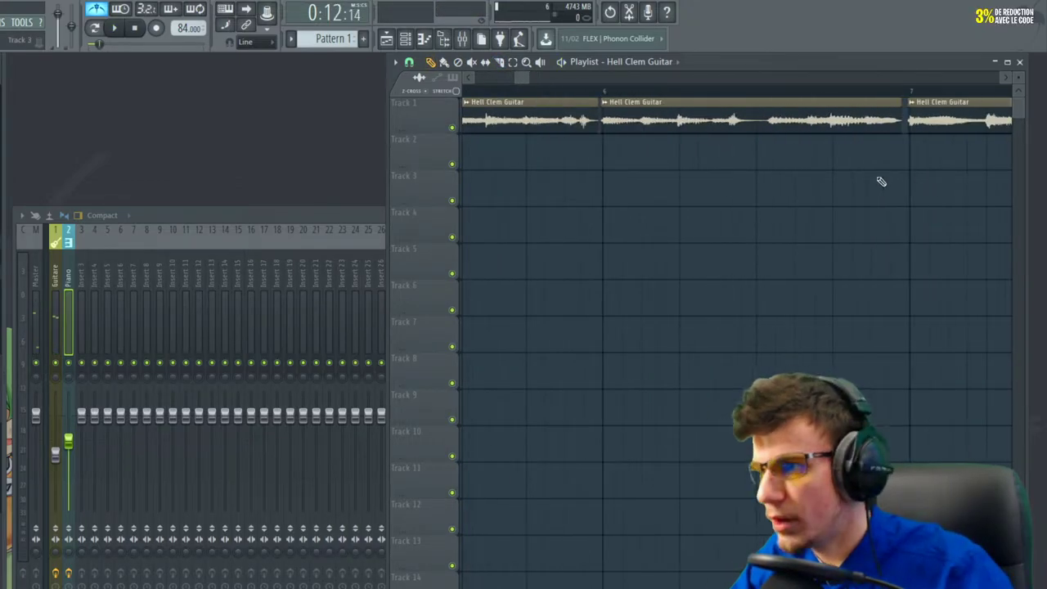
scroll(781, 181, "up", 2)
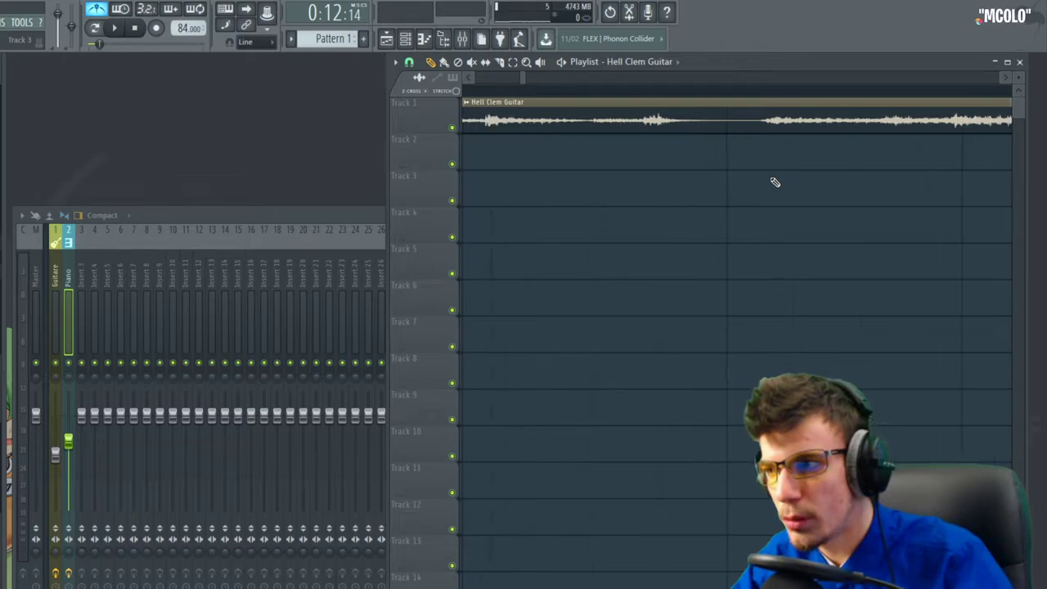
scroll(775, 182, "down", 2)
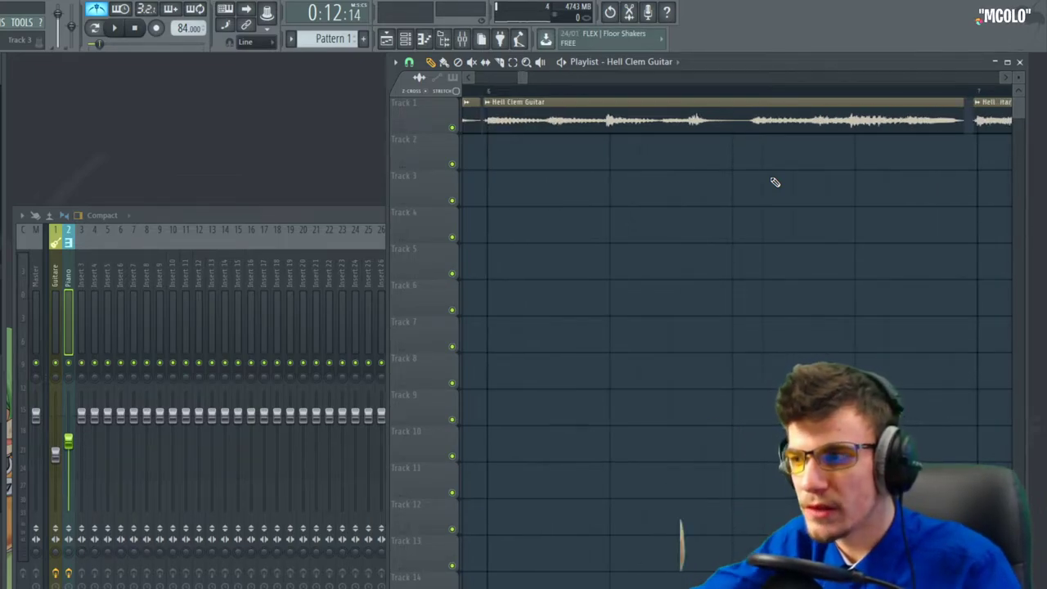
scroll(733, 135, "up", 2)
Slice the guitar clip at another note and play the sliced guitar to check timing
right_click(730, 122, "shift")
scroll(775, 156, "down", 4)
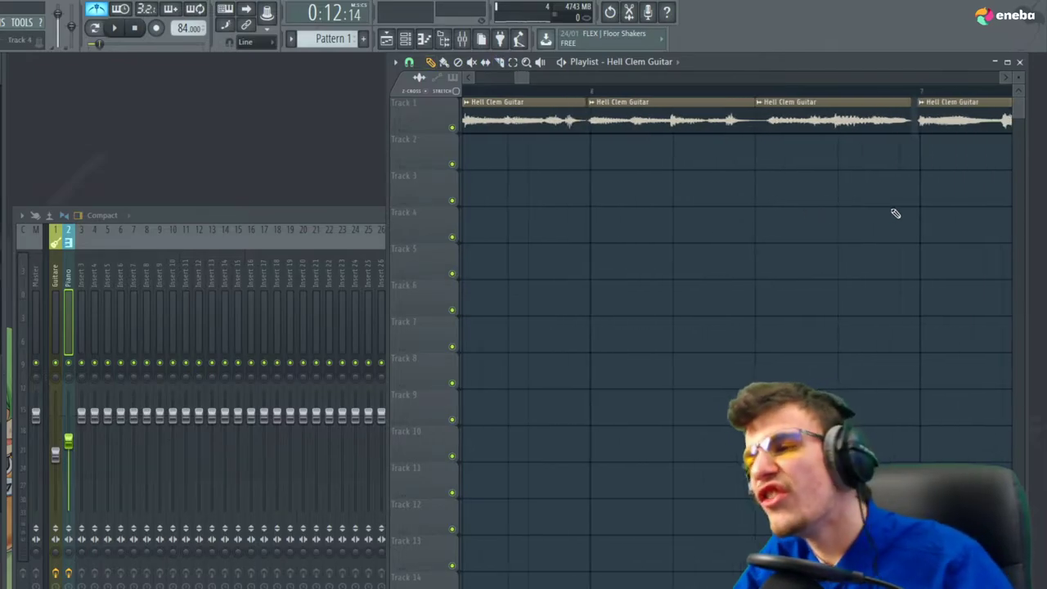
scroll(795, 171, "up", 3)
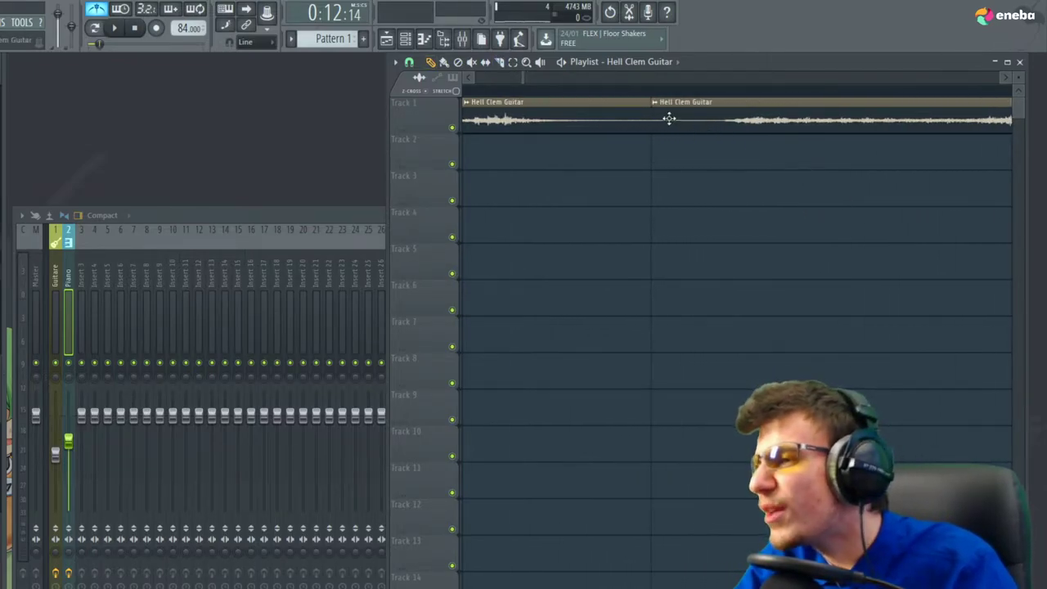
scroll(726, 220, "down", 5)
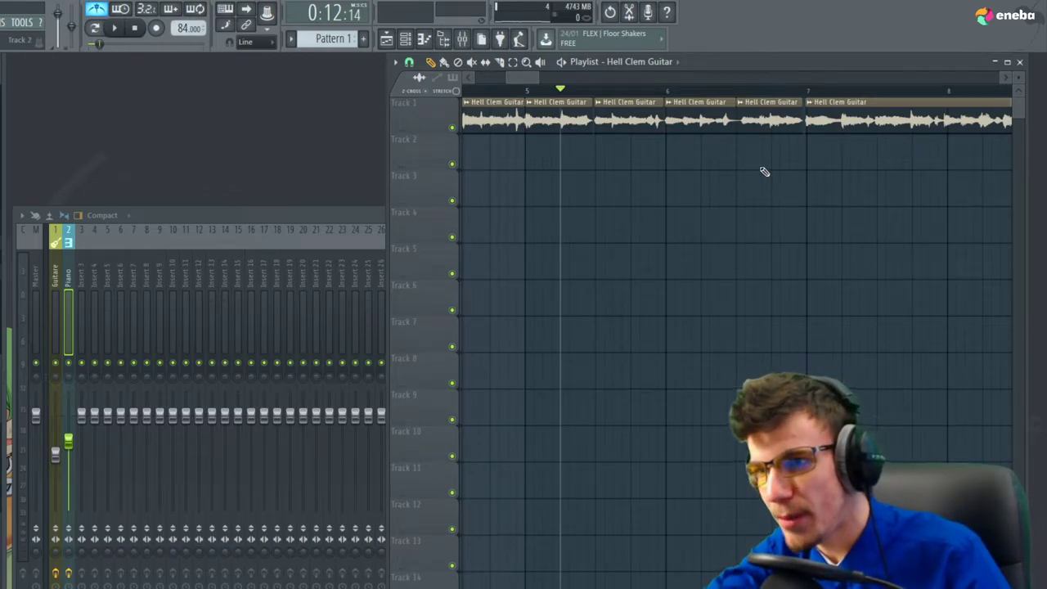
left_click(641, 90)
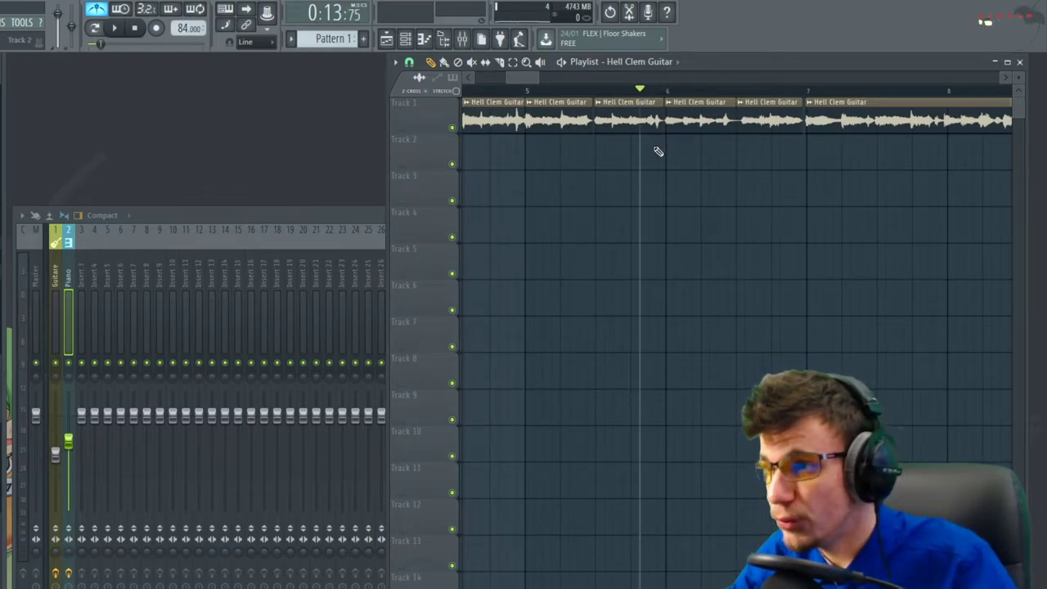
key("space")
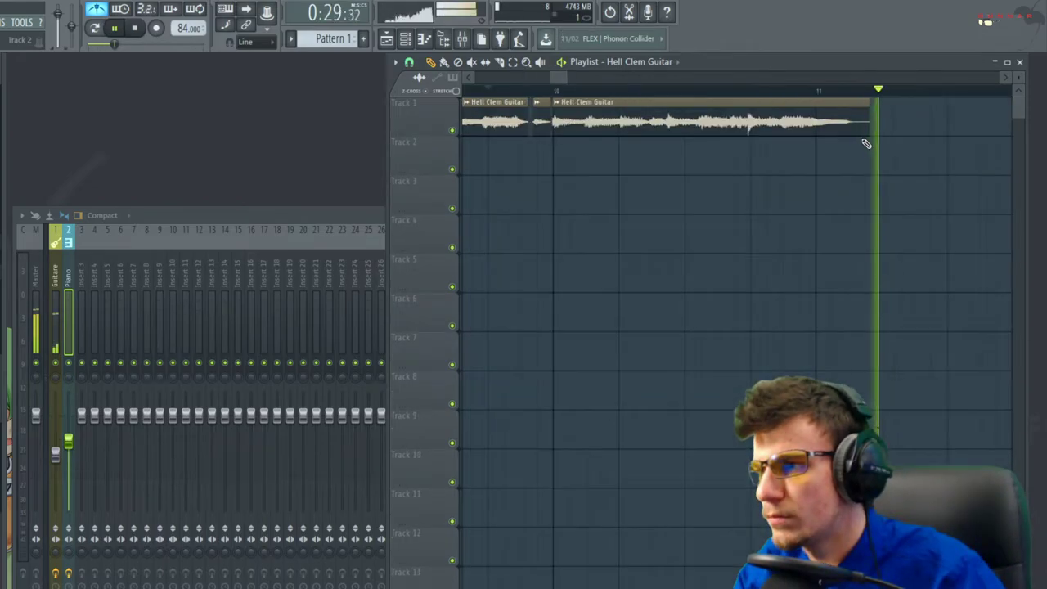
scroll(899, 151, "down", 4)
key("space")
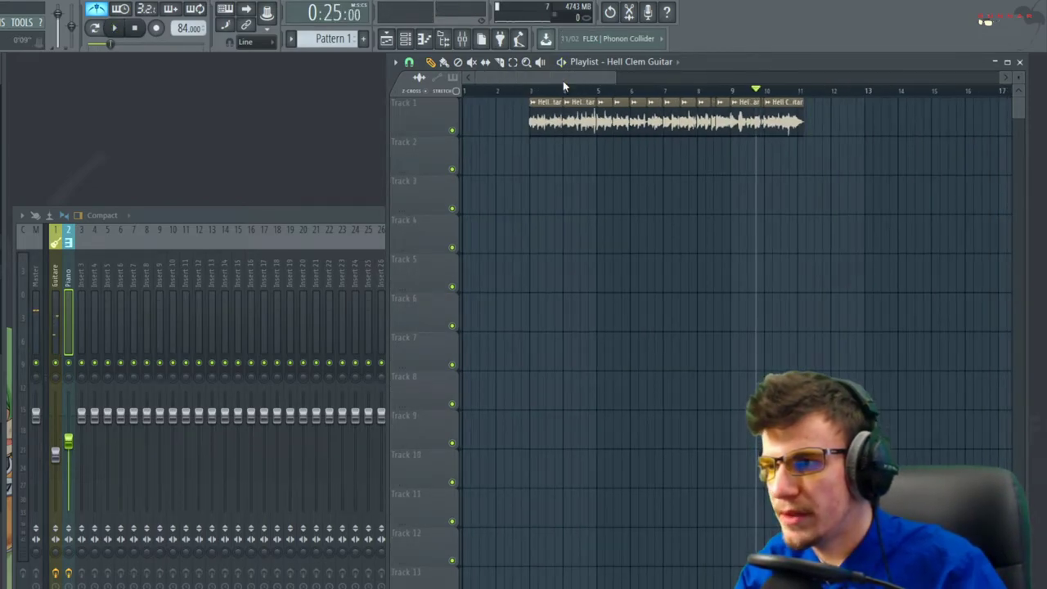
left_click_drag(531, 91, 523, 91)
scroll(589, 196, "down", 3)
left_click_drag(806, 232, 687, 160)
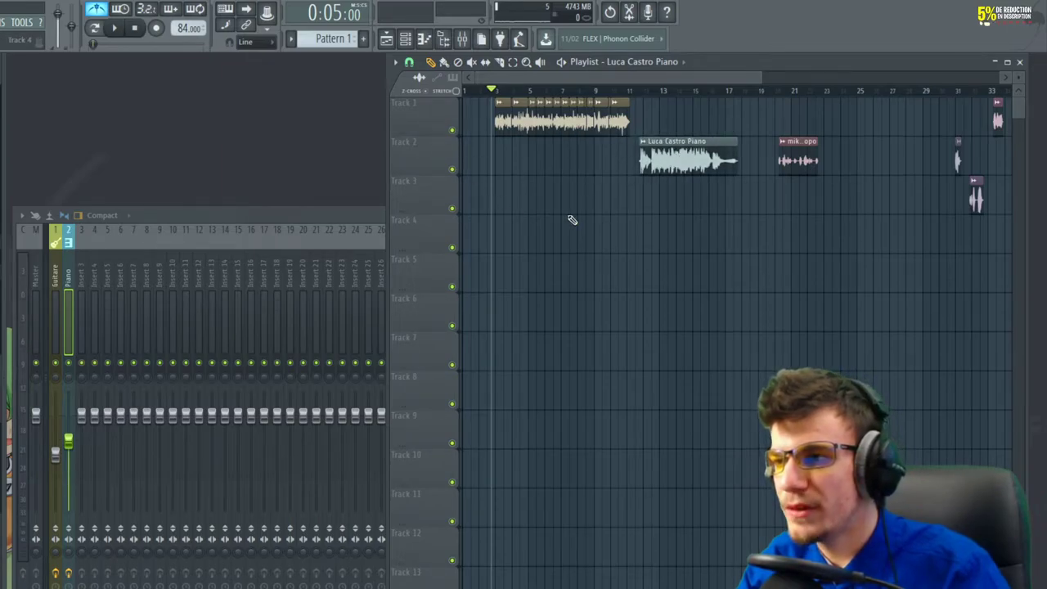
Play the guitar-to-piano transition from bar 12, then split the piano clip in two
scroll(701, 203, "up", 4)
left_click(736, 92)
key("space")
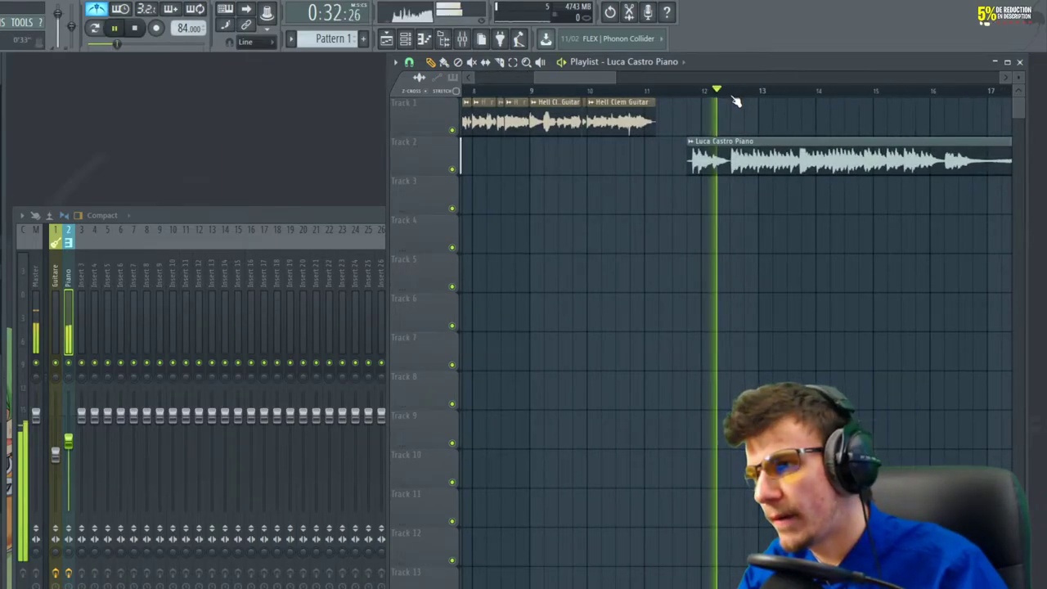
scroll(736, 107, "up", 2)
key("space")
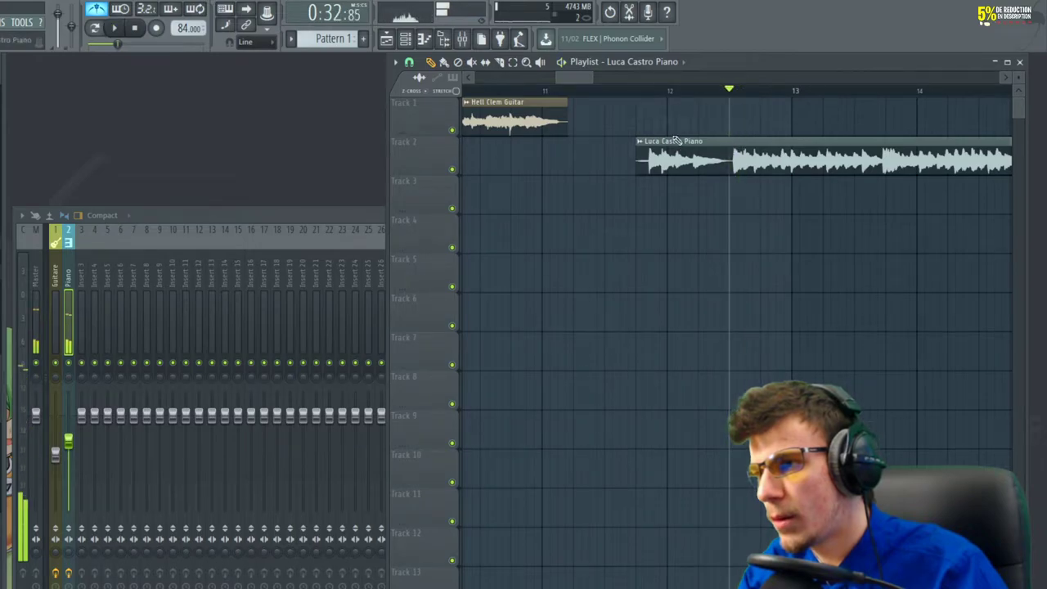
left_click_drag(738, 189, 736, 189)
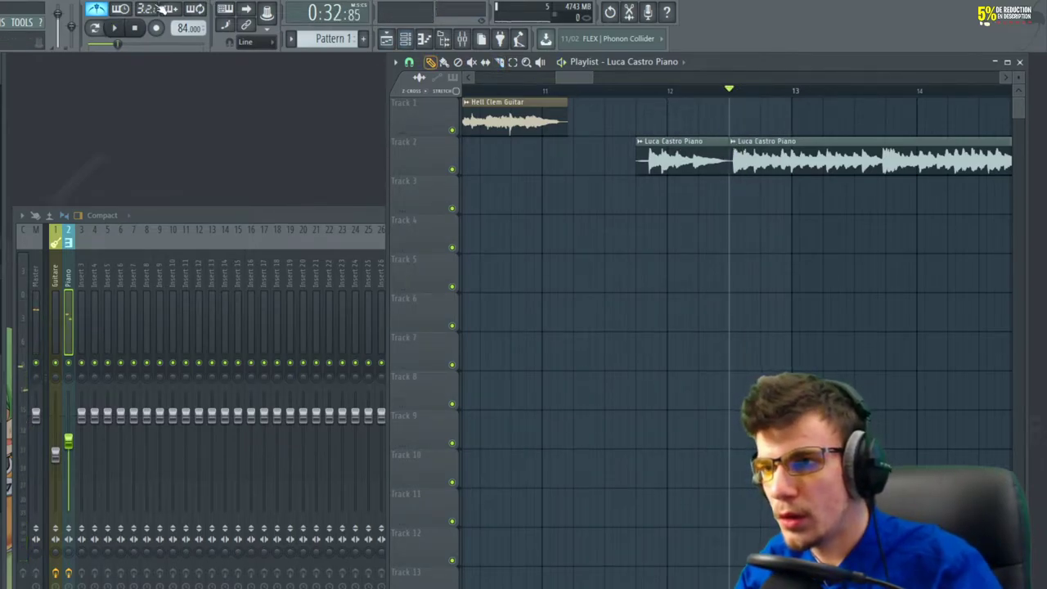
key("space")
Move the first piano piece down to Track 3 and play the arrangement from bars 3 and 12
left_click_drag(669, 136, 828, 293)
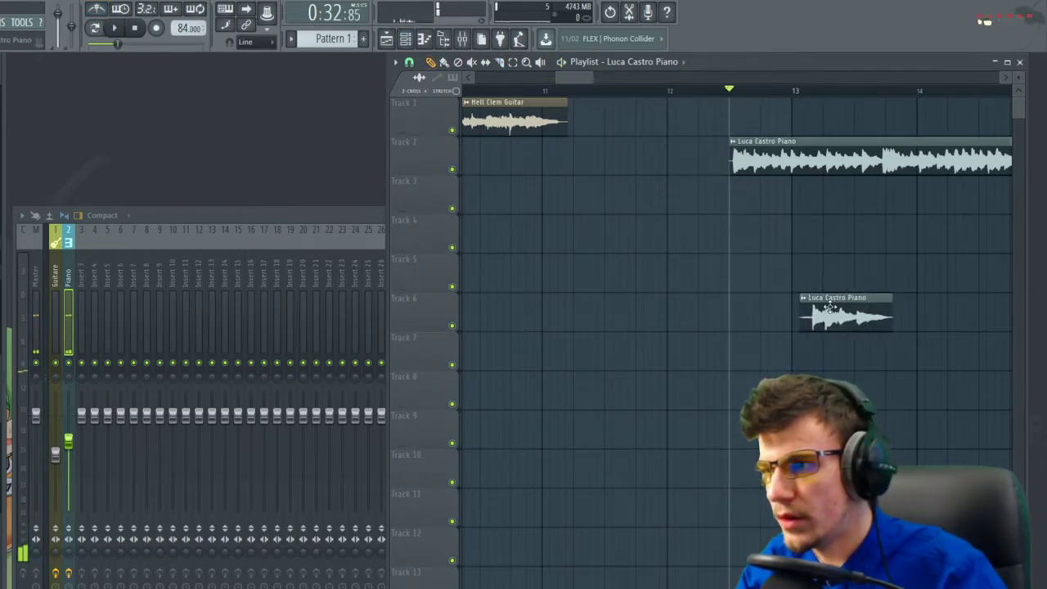
scroll(702, 182, "down", 3)
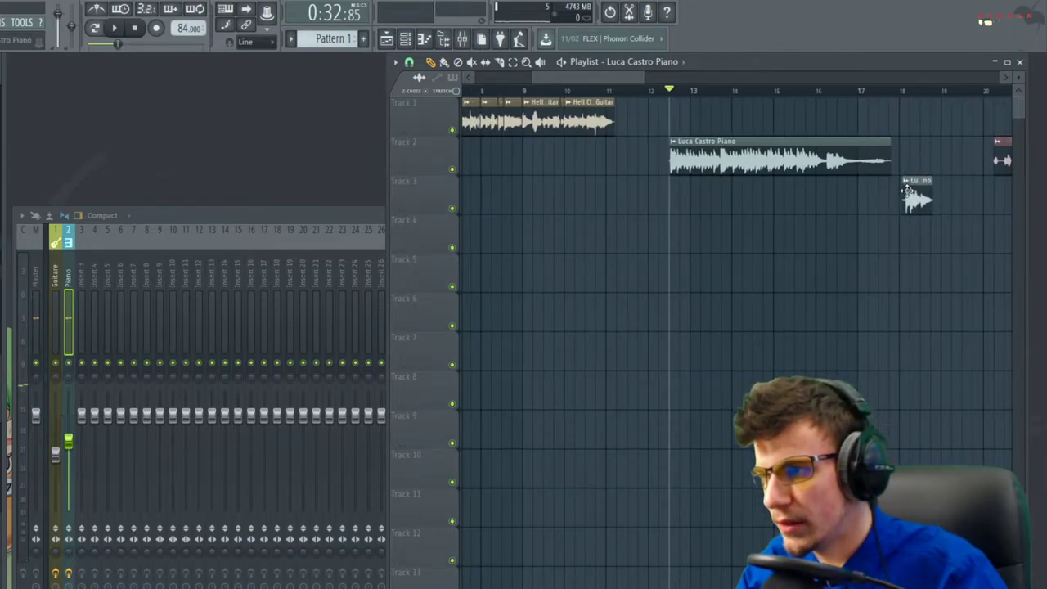
key("space")
scroll(855, 197, "down", 3)
left_click(486, 91)
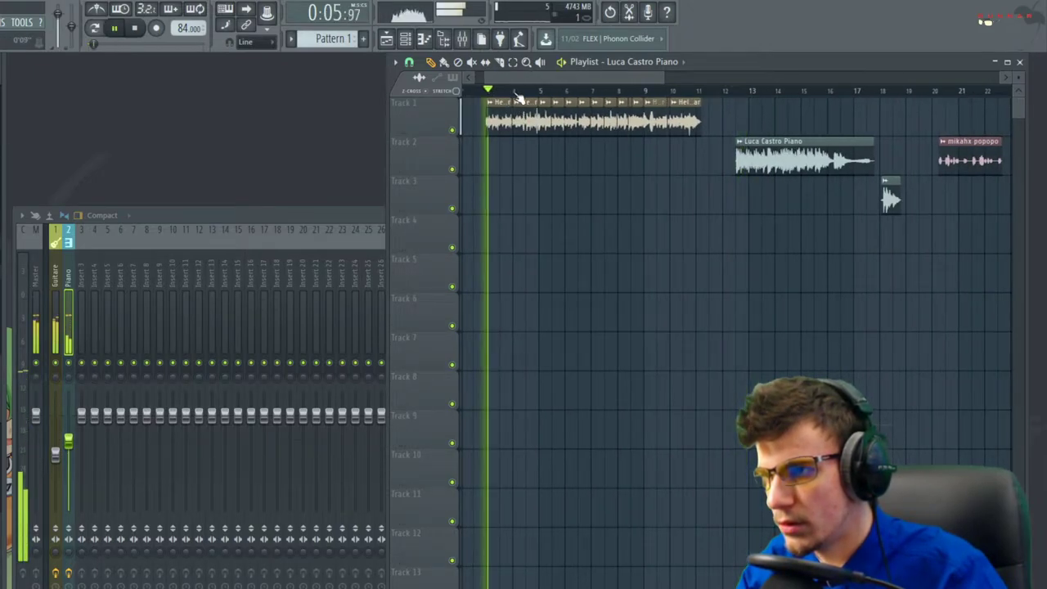
left_click(738, 91)
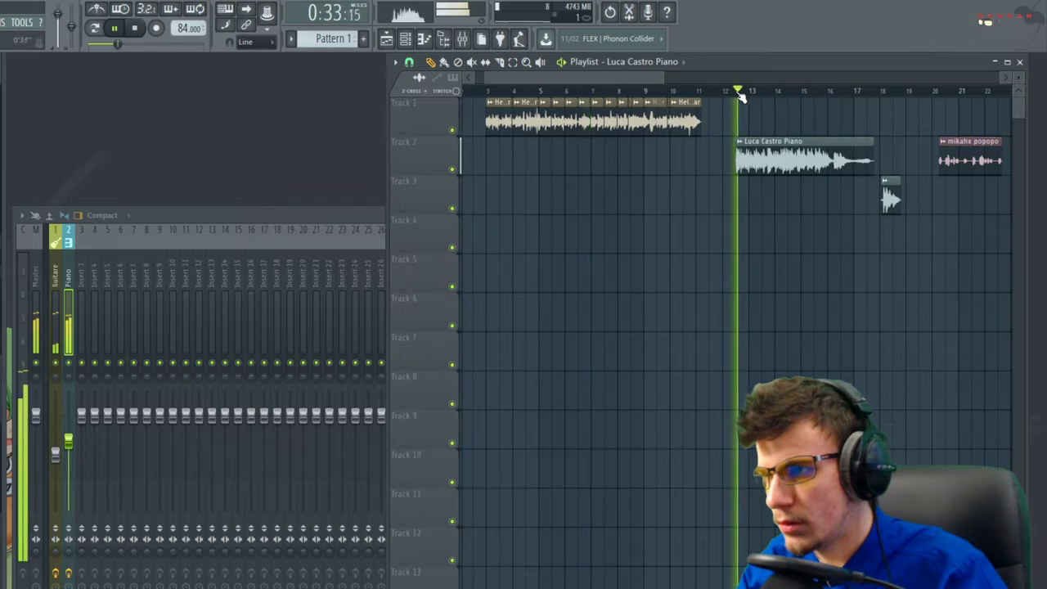
key("space")
double_click(761, 148)
key("space")
key("space")
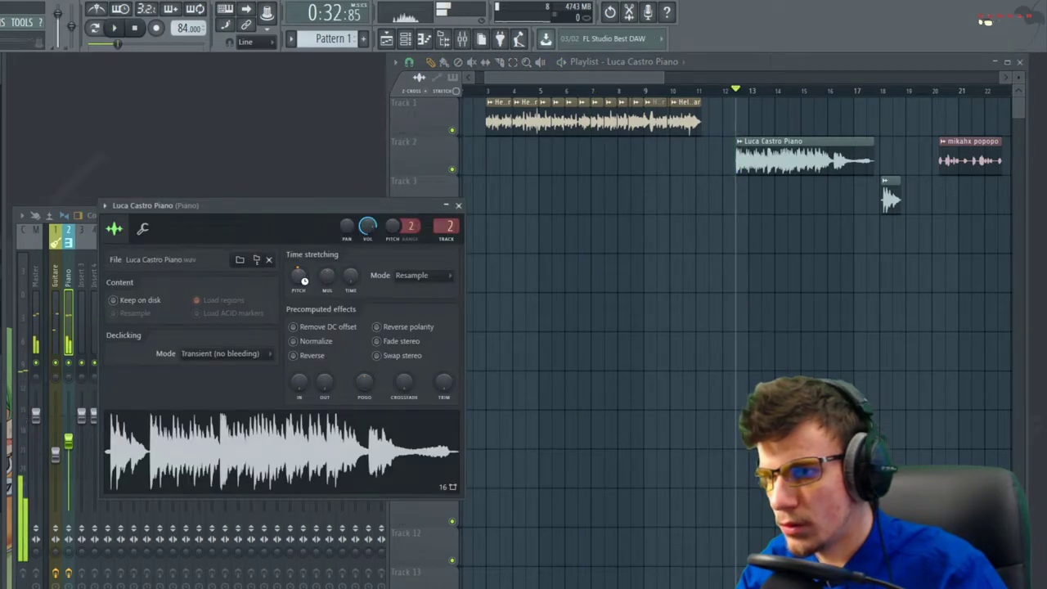
left_click(413, 275)
left_click(406, 311)
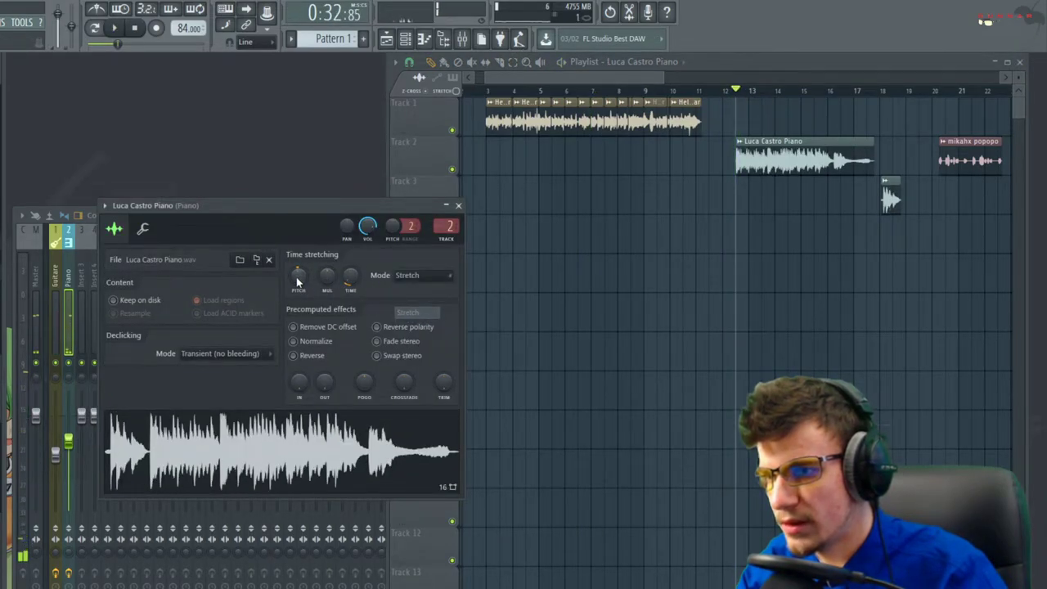
key("space")
Move the piano clip to start at bar 3 under the guitar and play it back
key("space")
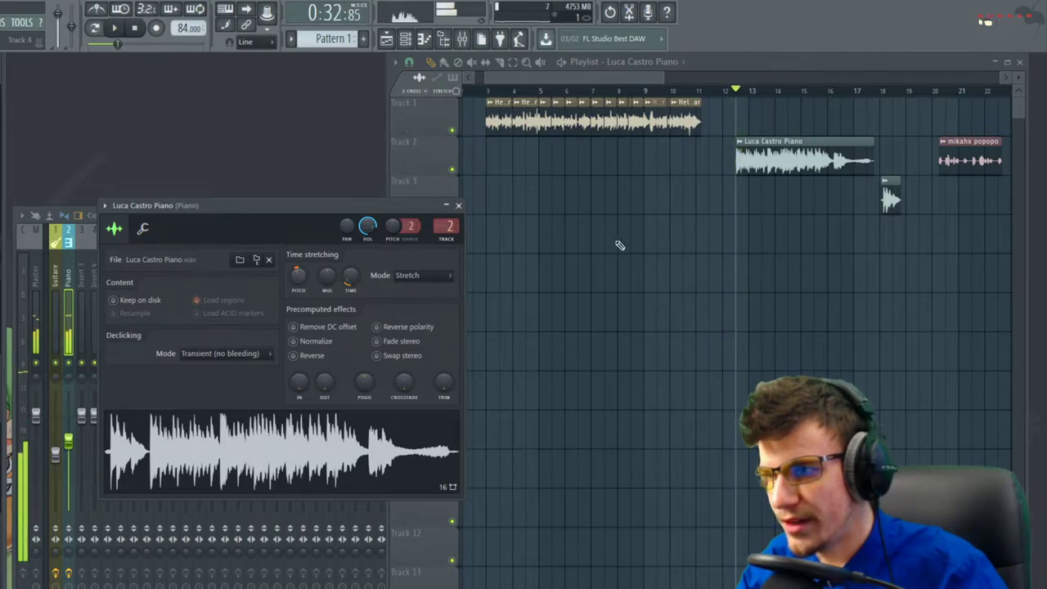
left_click(489, 91)
key("space")
key("space")
left_click_drag(773, 161, 523, 162)
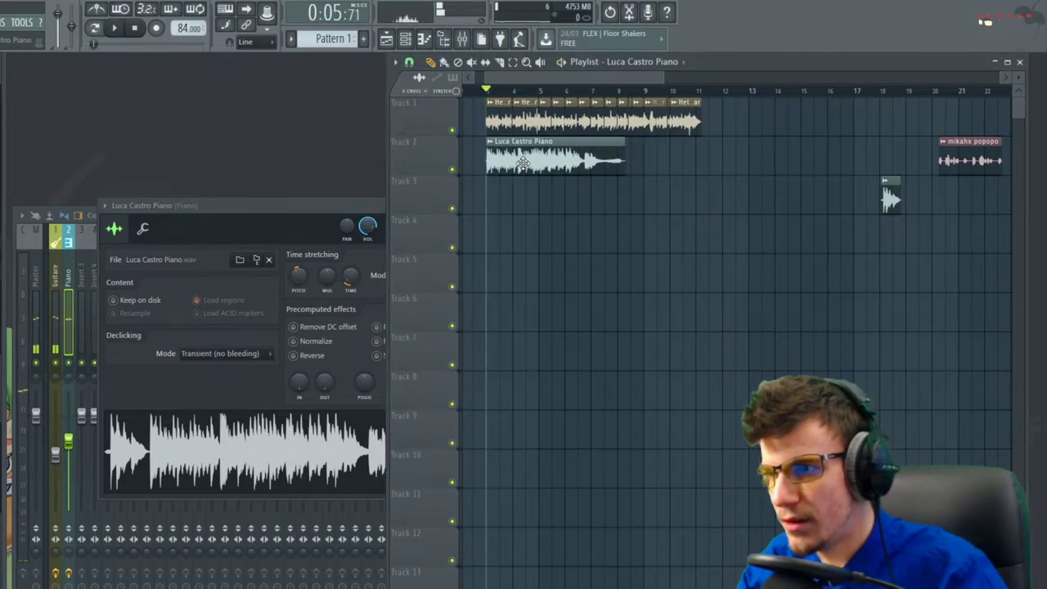
key("space")
scroll(524, 162, "up", 8)
key("space")
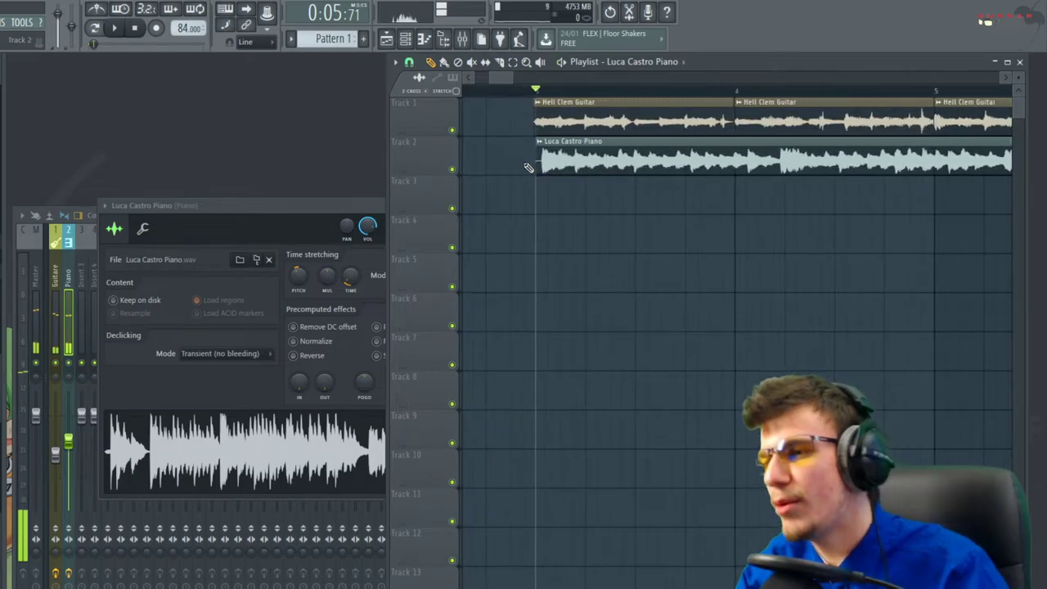
scroll(528, 167, "up", 2)
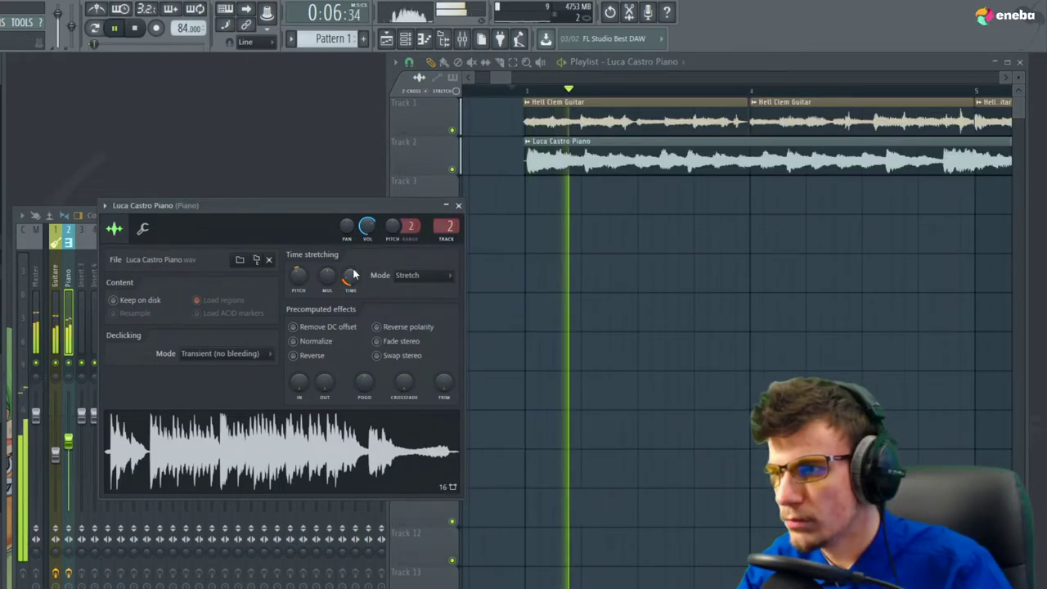
key("space")
scroll(645, 180, "down", 4)
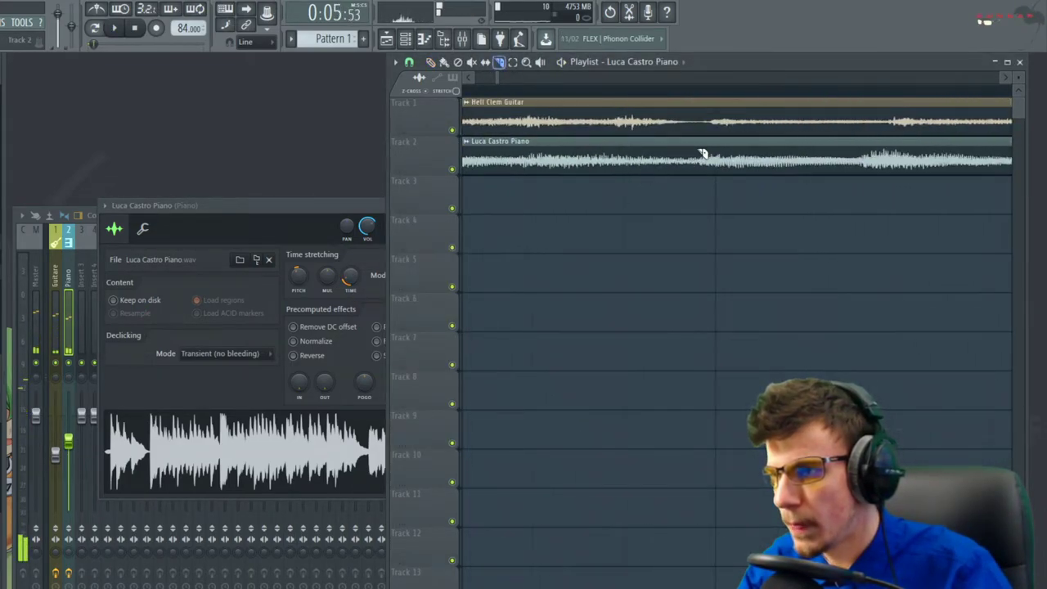
Push the second piano piece right to leave a gap, and play it back
scroll(711, 177, "up", 2)
key("p")
left_click_drag(739, 161, 767, 162)
key("space")
scroll(618, 208, "down", 3)
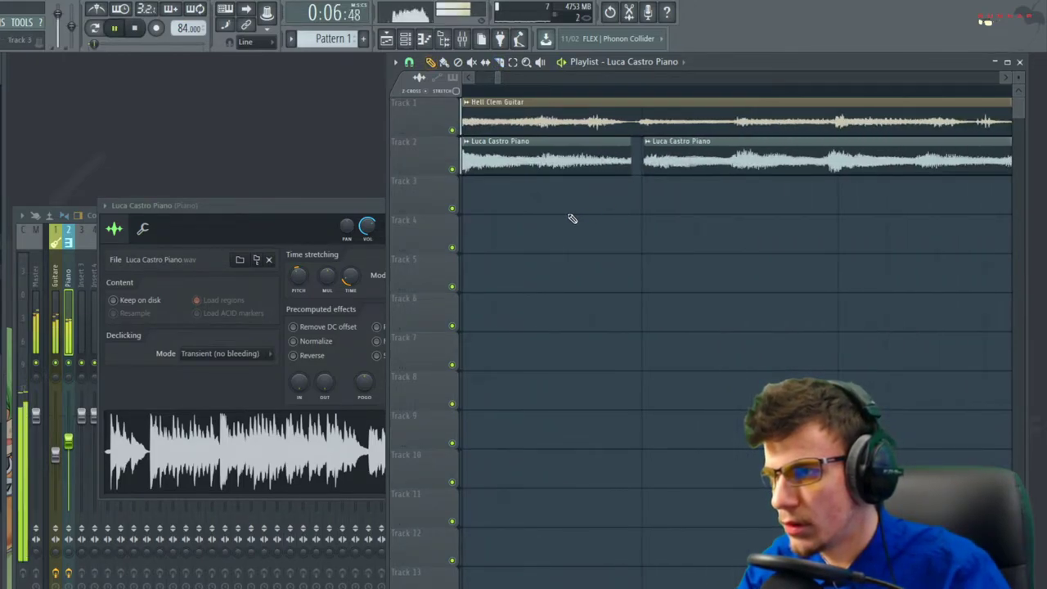
scroll(572, 219, "down", 1)
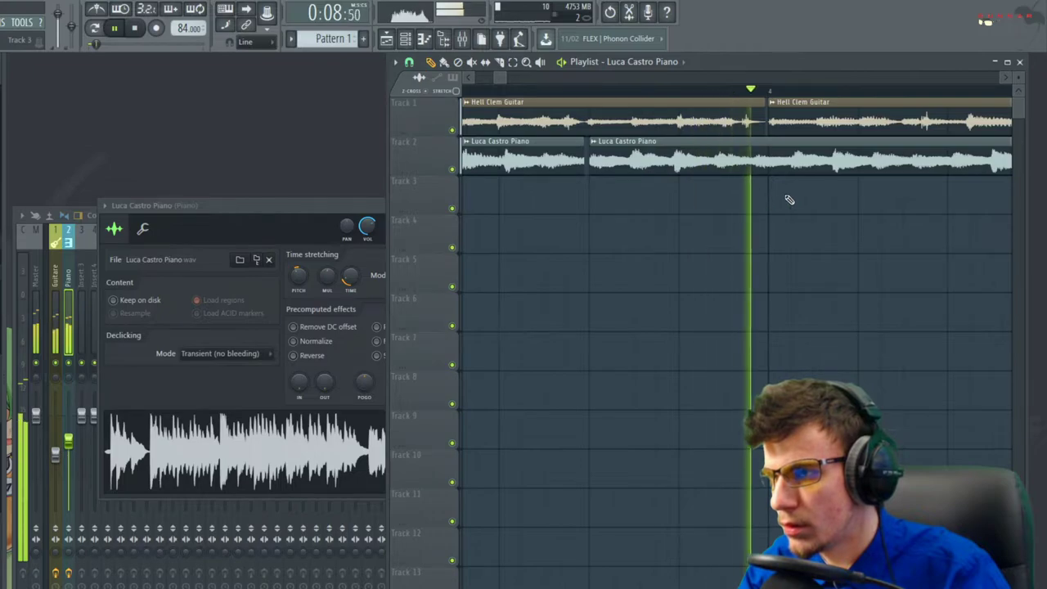
scroll(785, 199, "up", 3)
key("space")
Slice the piano clip again with the Slice tool and audition from bar 3
key("c")
scroll(674, 159, "up", 1)
mouse_move(669, 150)
left_mouse_down()
mouse_move(665, 185)
mouse_move(799, 164)
left_mouse_up()
key("p")
key("space")
scroll(698, 240, "down", 4)
scroll(610, 231, "down", 4)
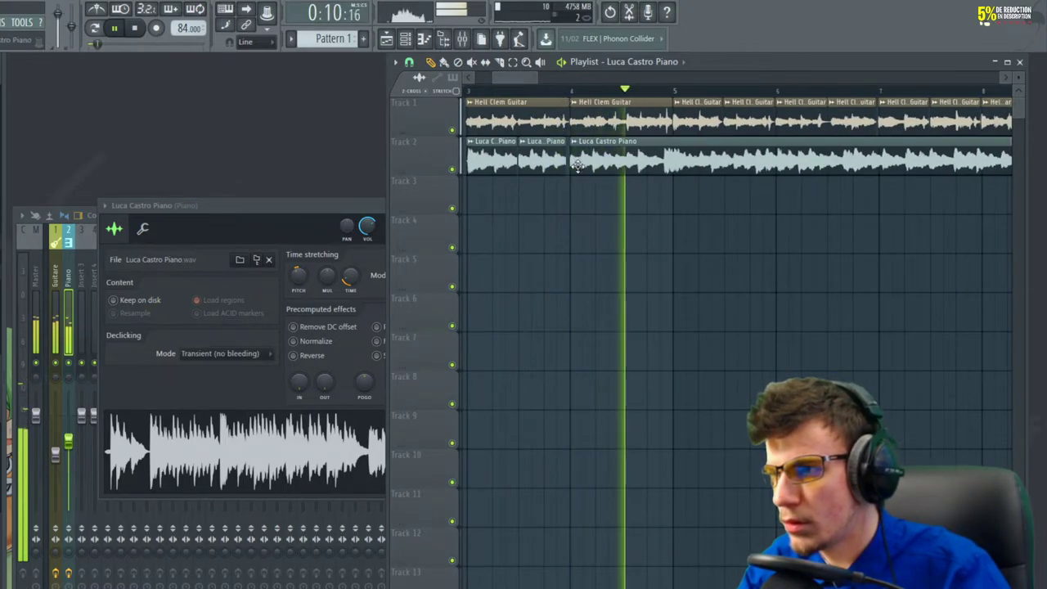
key("space")
Move the third piano piece down to track 6 and nudge it slightly later
scroll(703, 188, "down", 3)
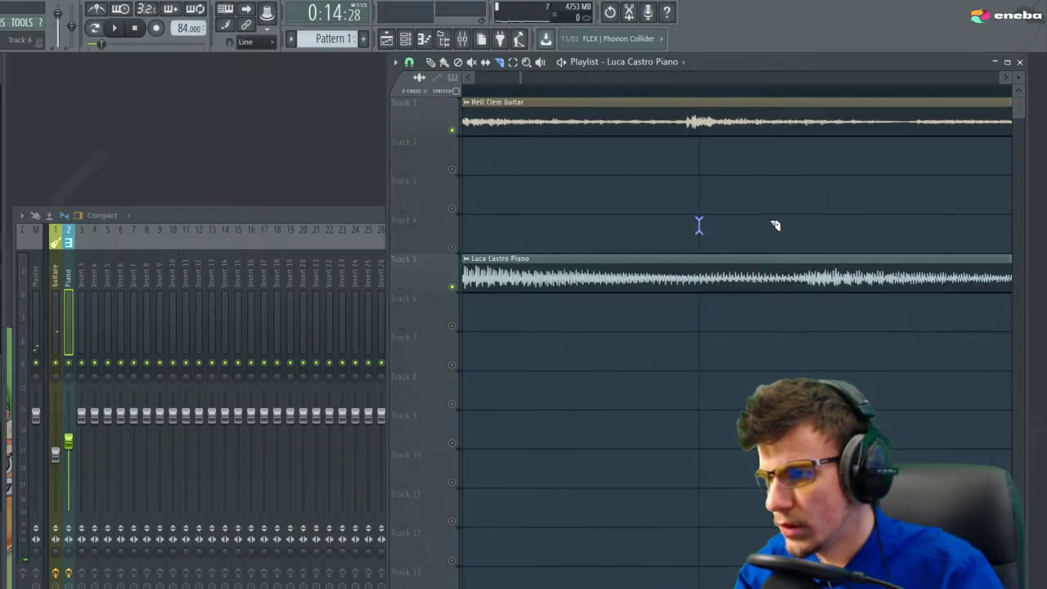
scroll(776, 229, "right", 2)
left_click_drag(645, 238, 645, 307)
scroll(628, 214, "right", 3)
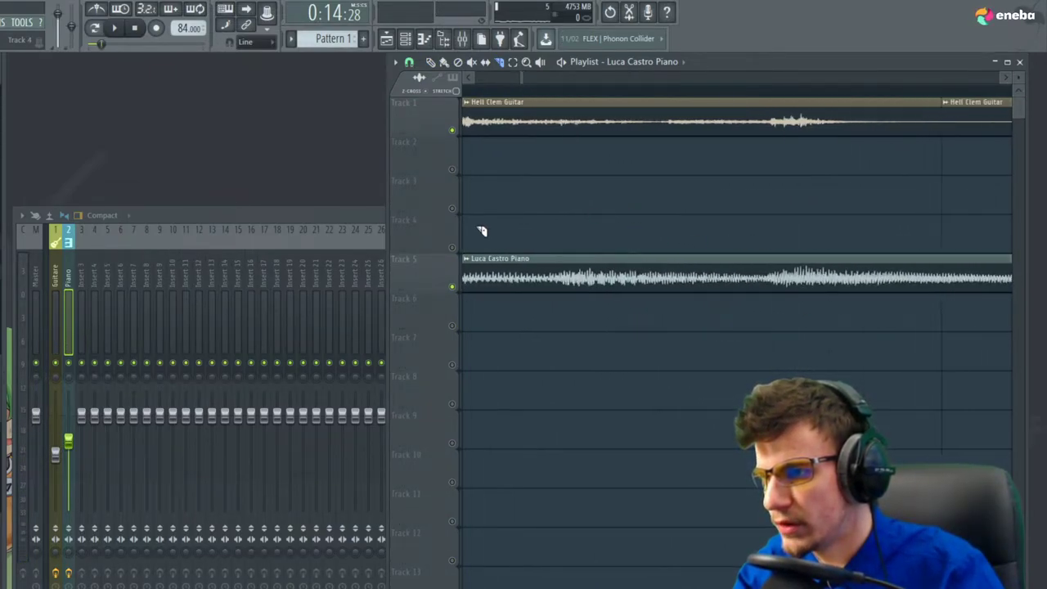
scroll(657, 312, "right", 3)
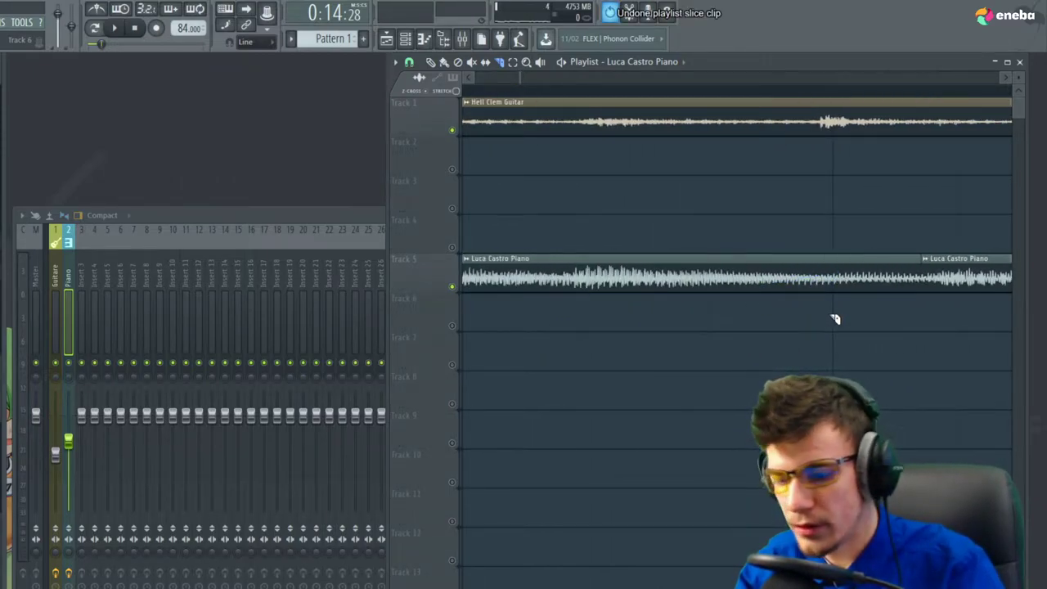
scroll(868, 323, "down", 2)
key("space")
left_click_drag(934, 283, 887, 330)
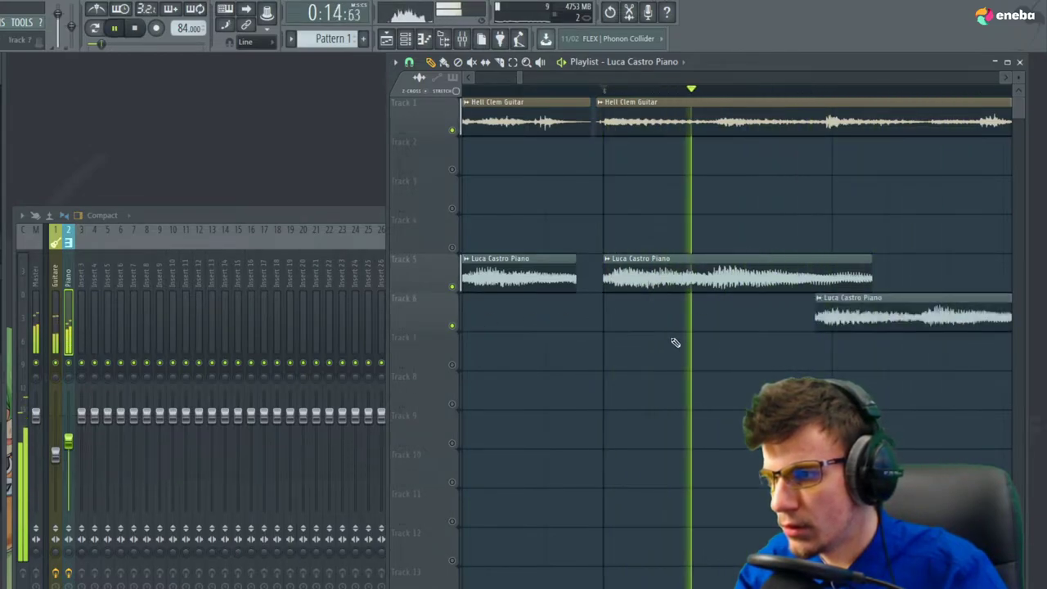
scroll(842, 341, "up", 2)
left_click_drag(879, 320, 909, 320)
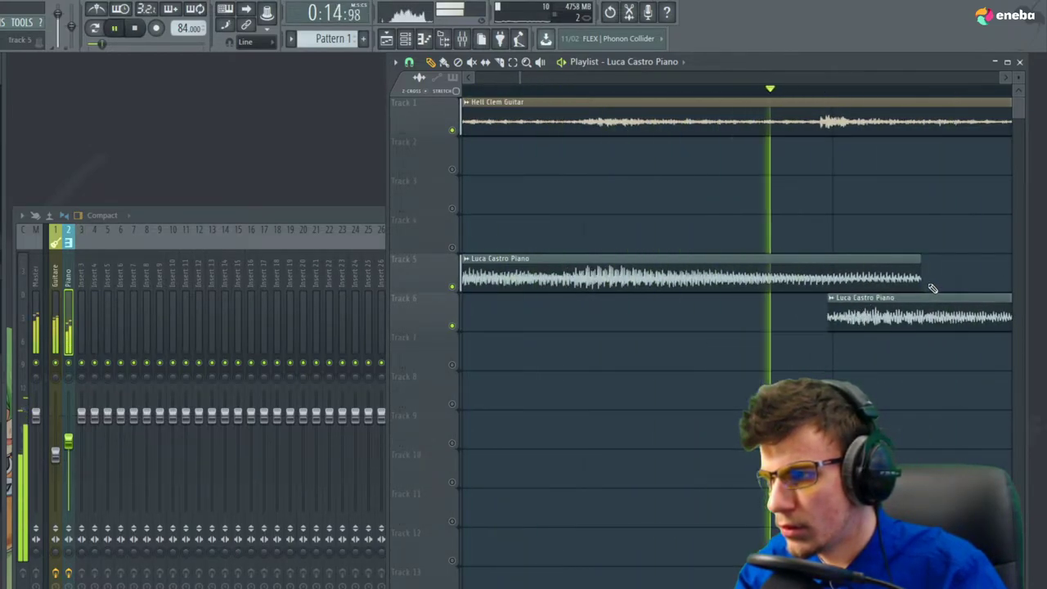
scroll(528, 320, "down", 4)
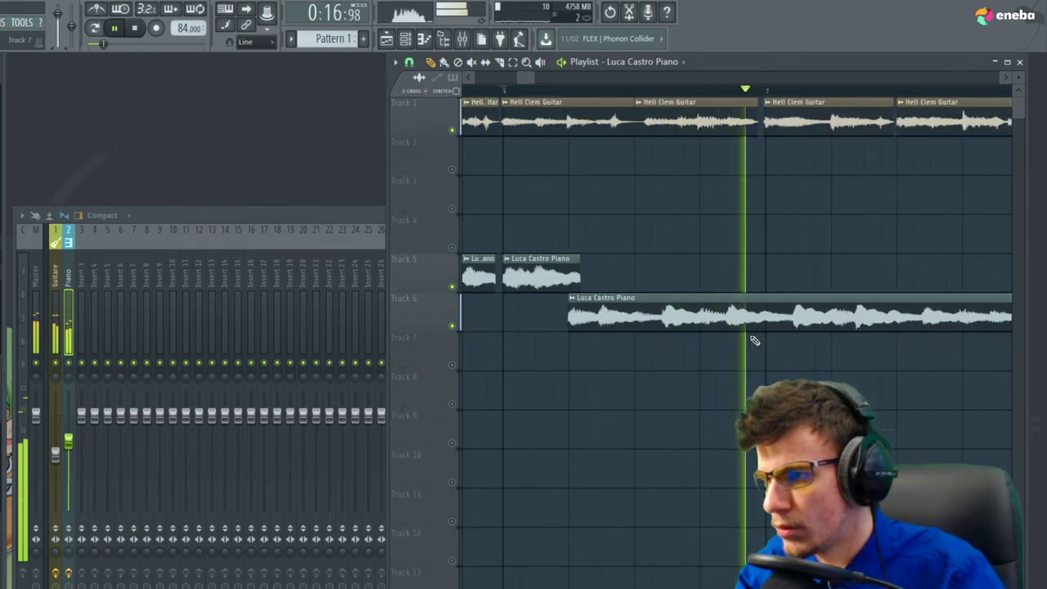
key("space")
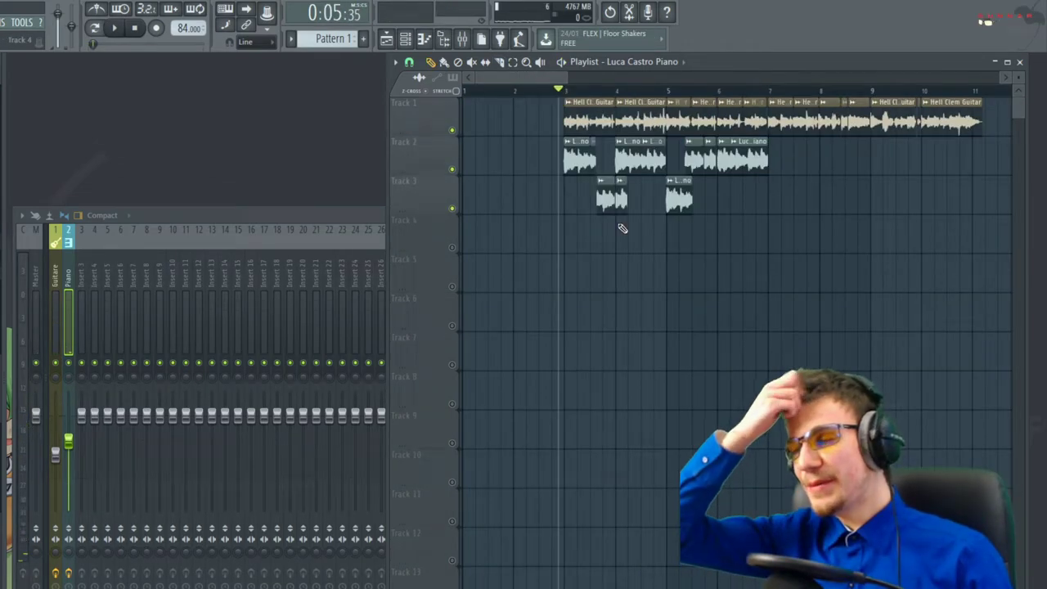
Unmute track 3, then unmute all other tracks and play the arrangement
scroll(506, 194, "up", 4)
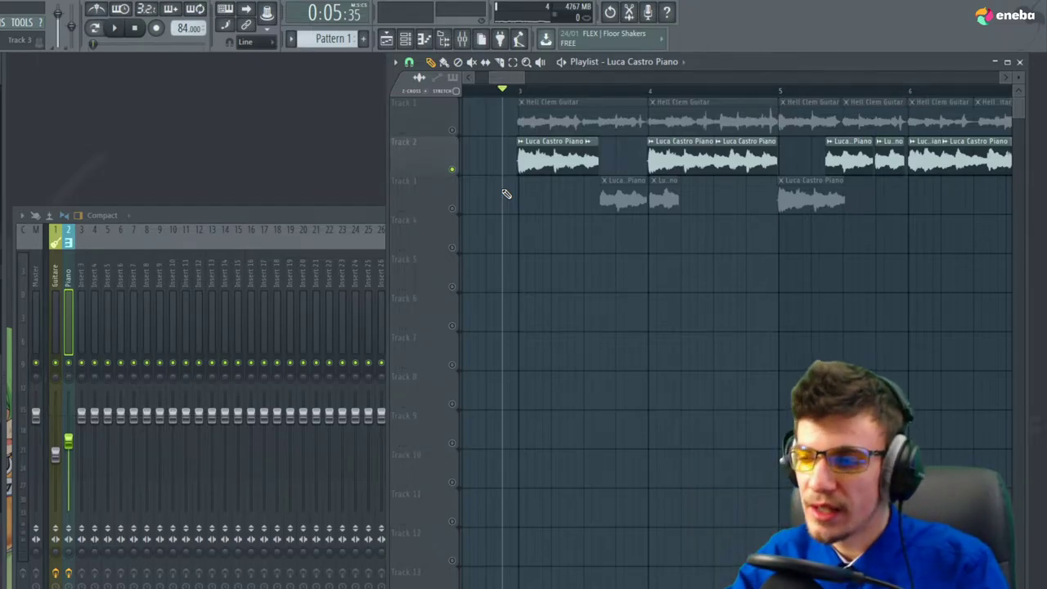
left_click(455, 207)
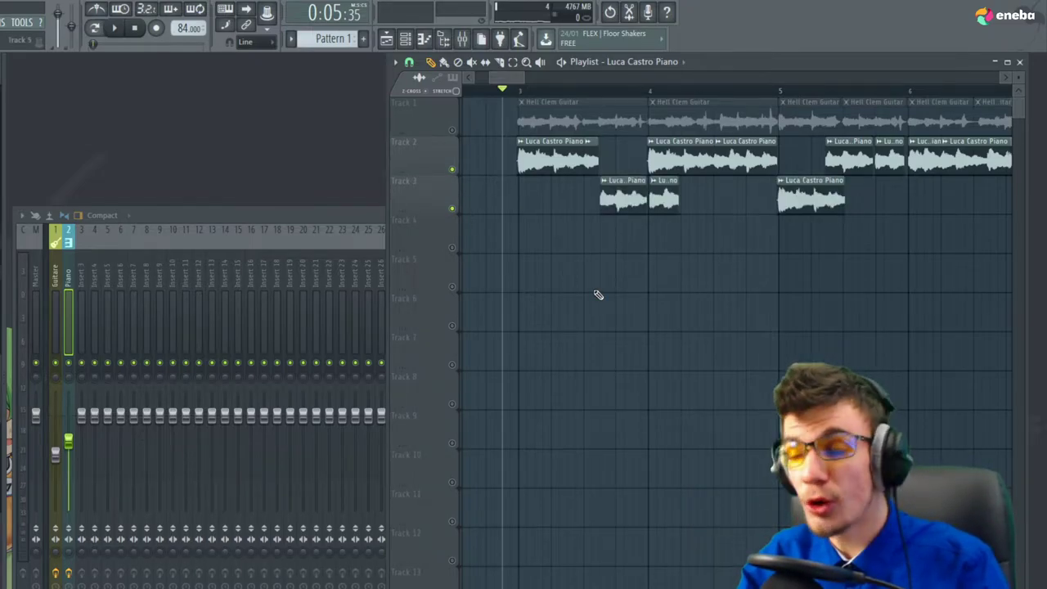
scroll(532, 306, "down", 2)
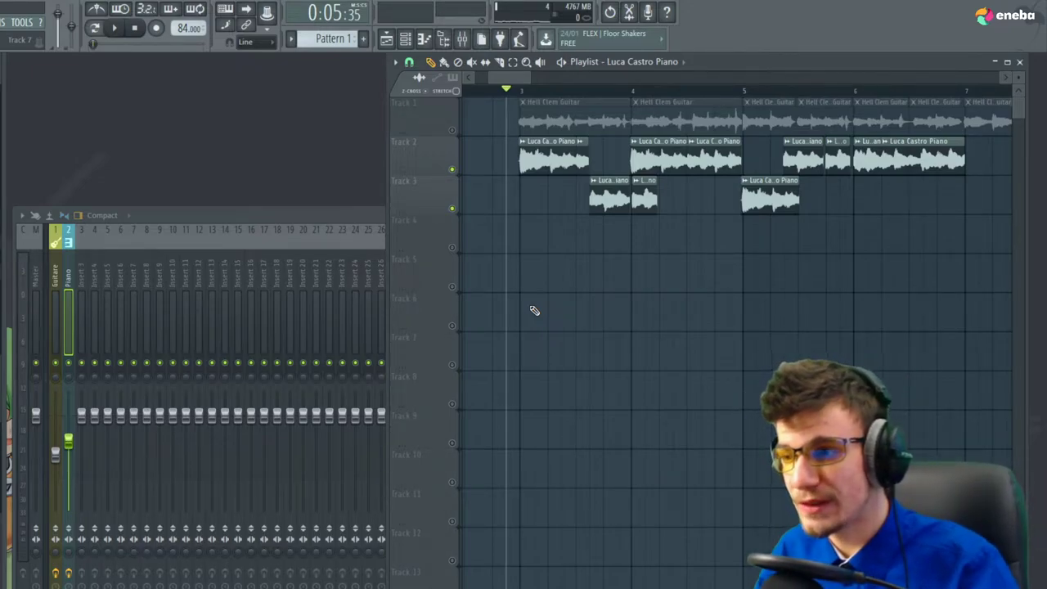
key("space")
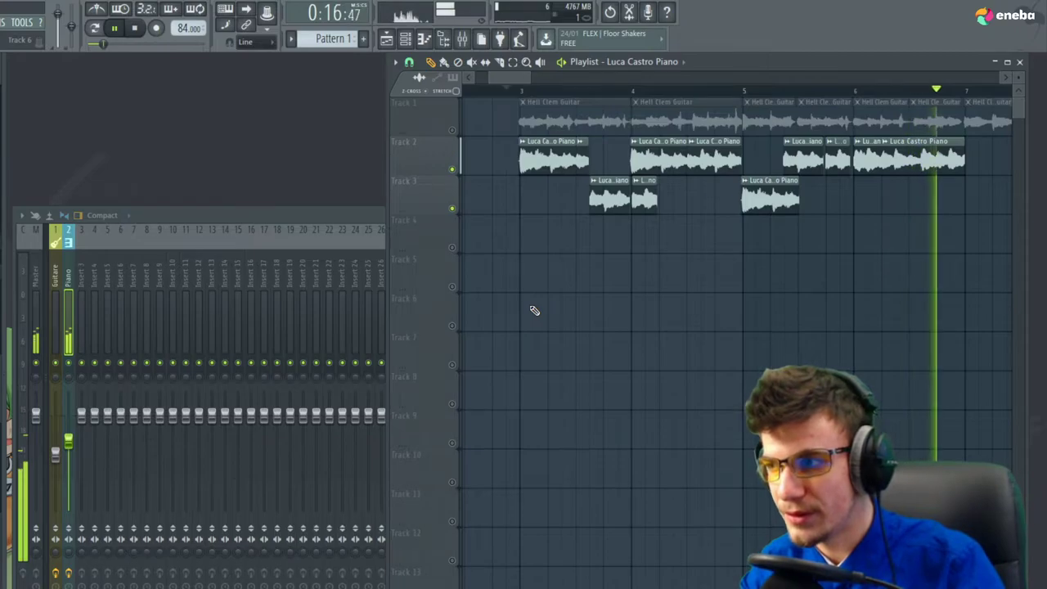
key("space")
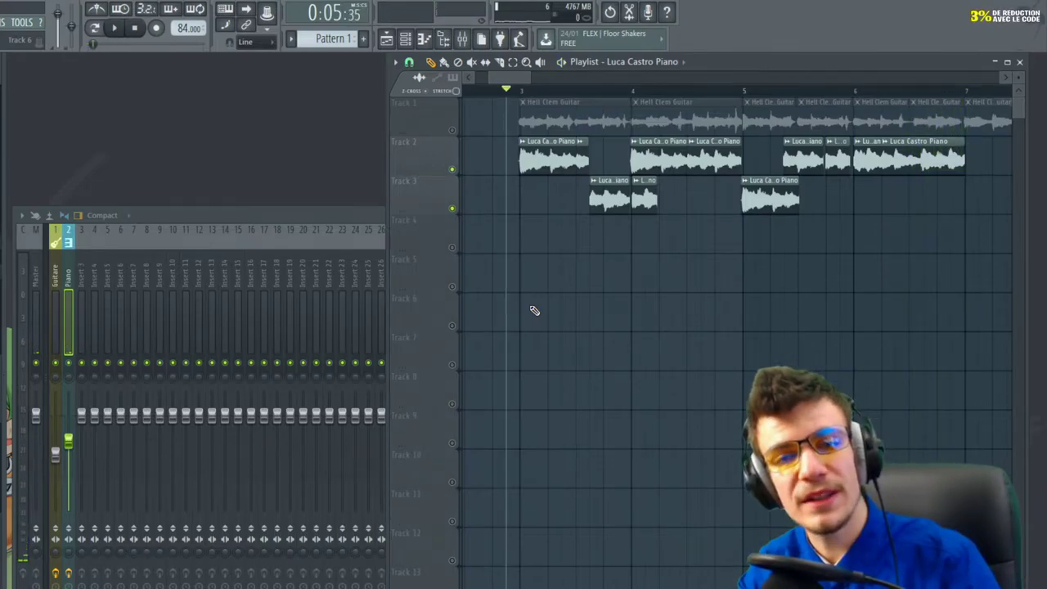
right_click(453, 168)
key("space")
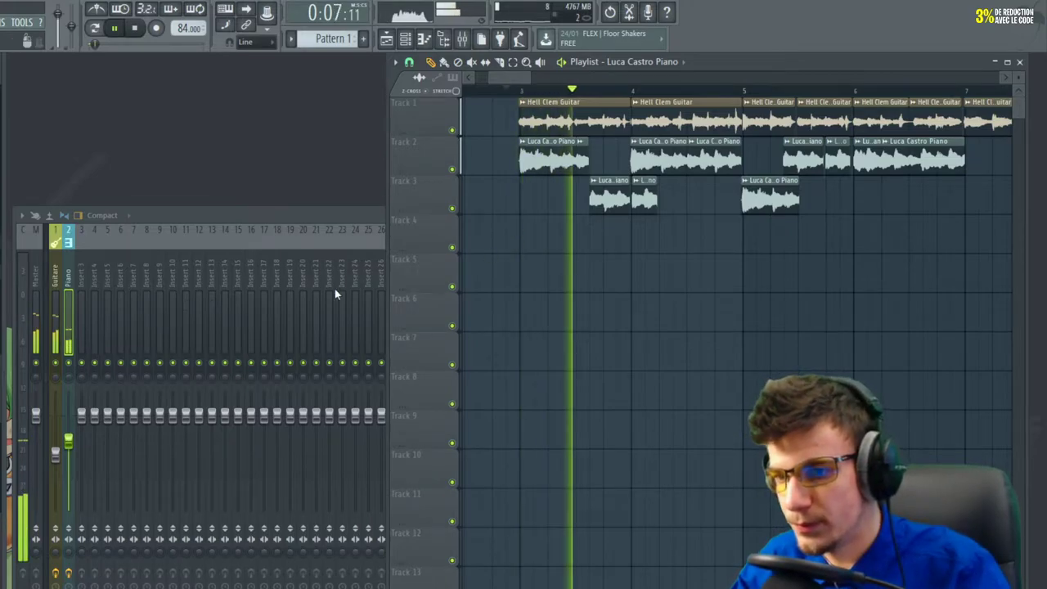
Bring the Mixer forward and mark a playback range from bar 3 to bar 11
left_click(72, 456)
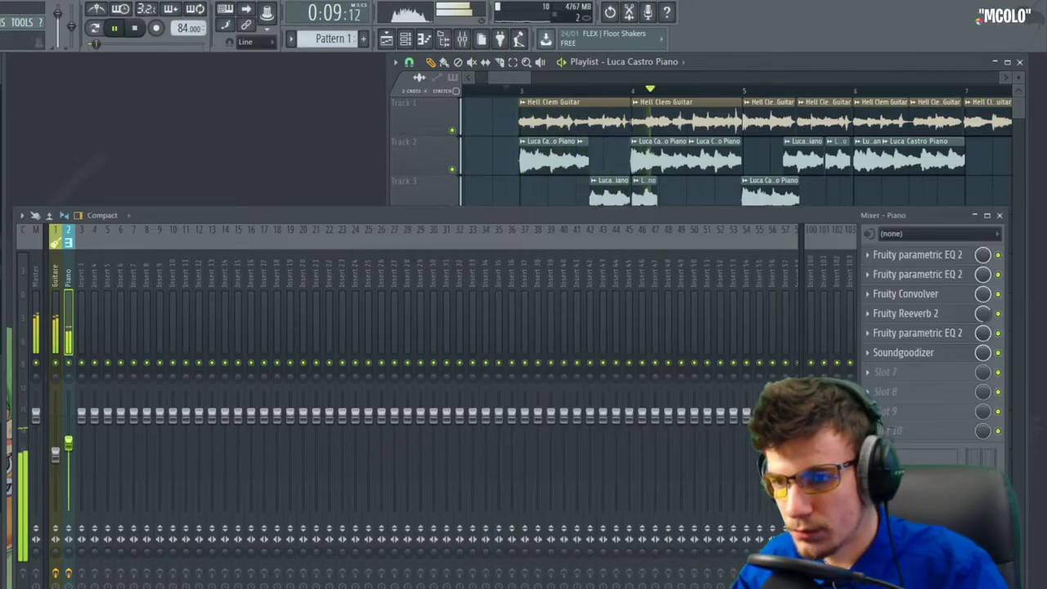
left_click(846, 207)
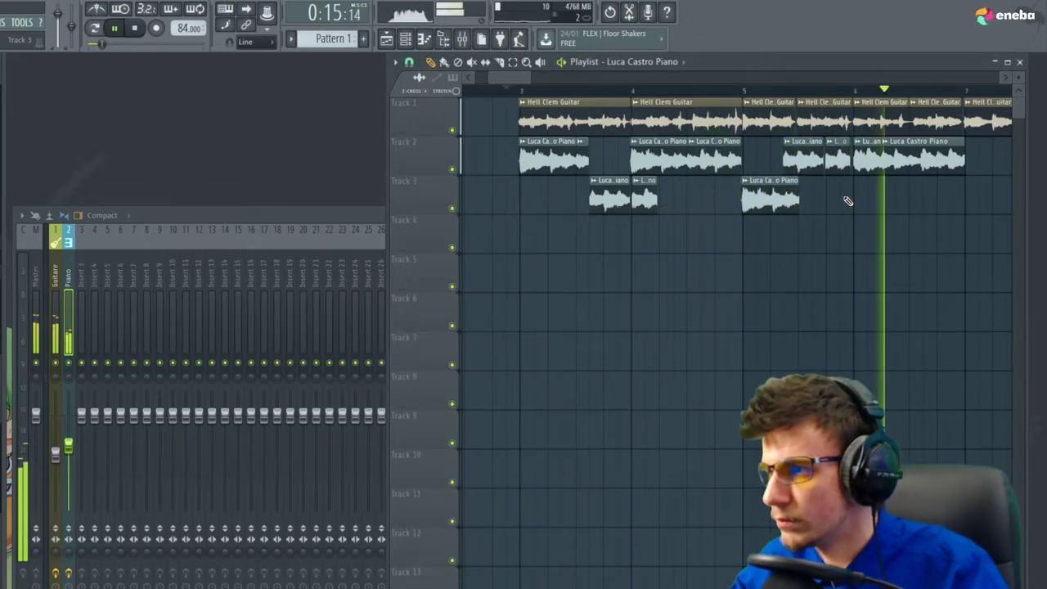
scroll(517, 346, "down", 3)
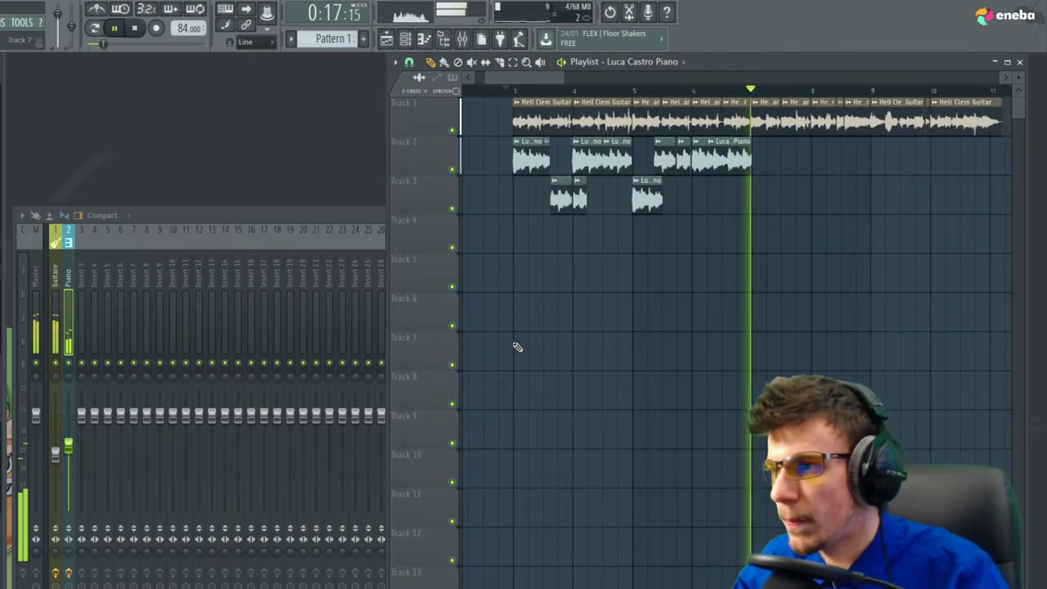
key("space")
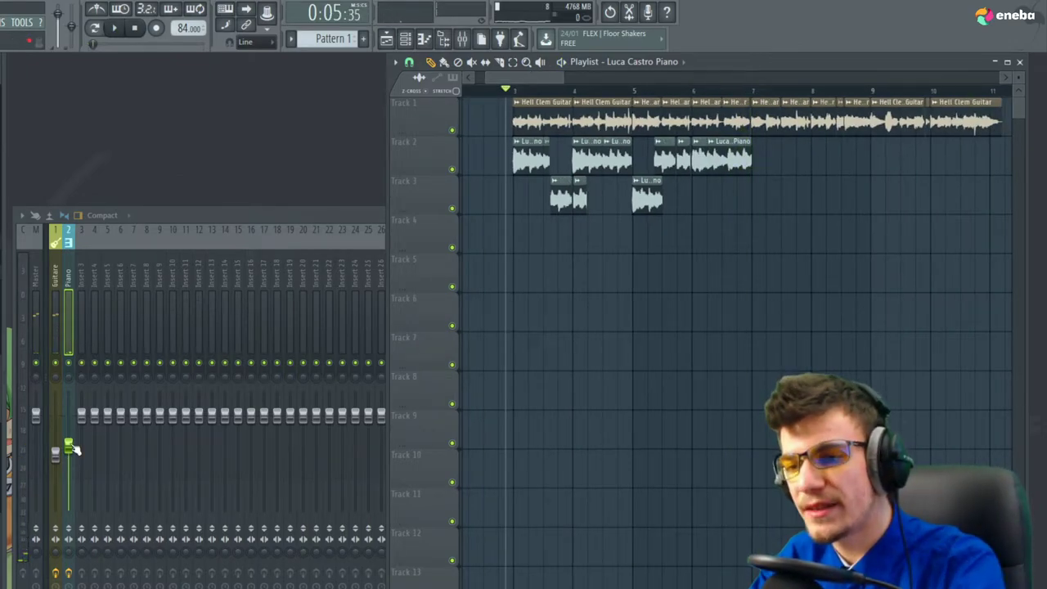
left_click(72, 455)
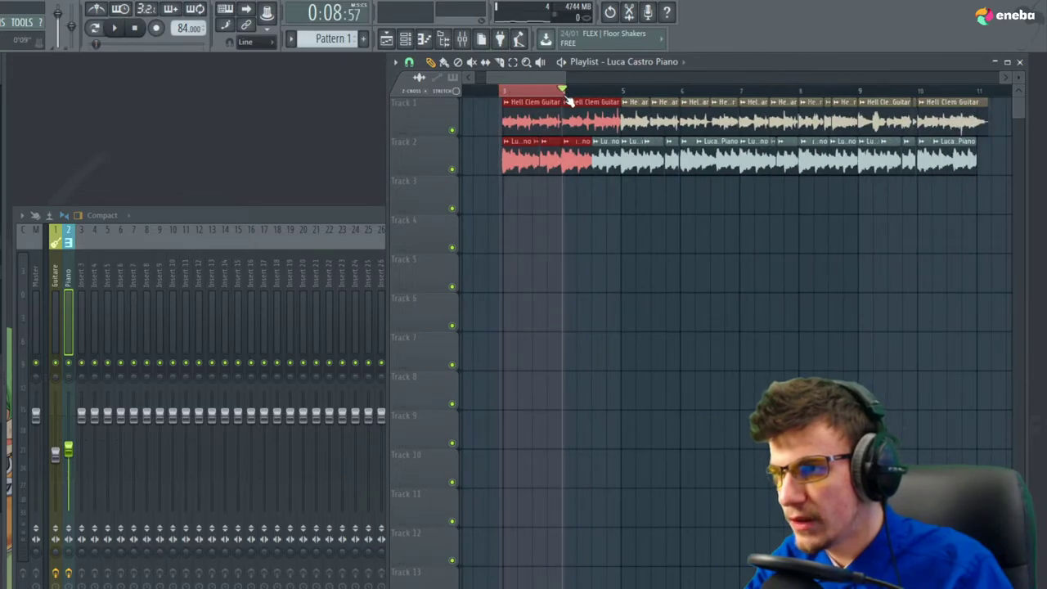
left_click_drag(565, 96, 891, 101)
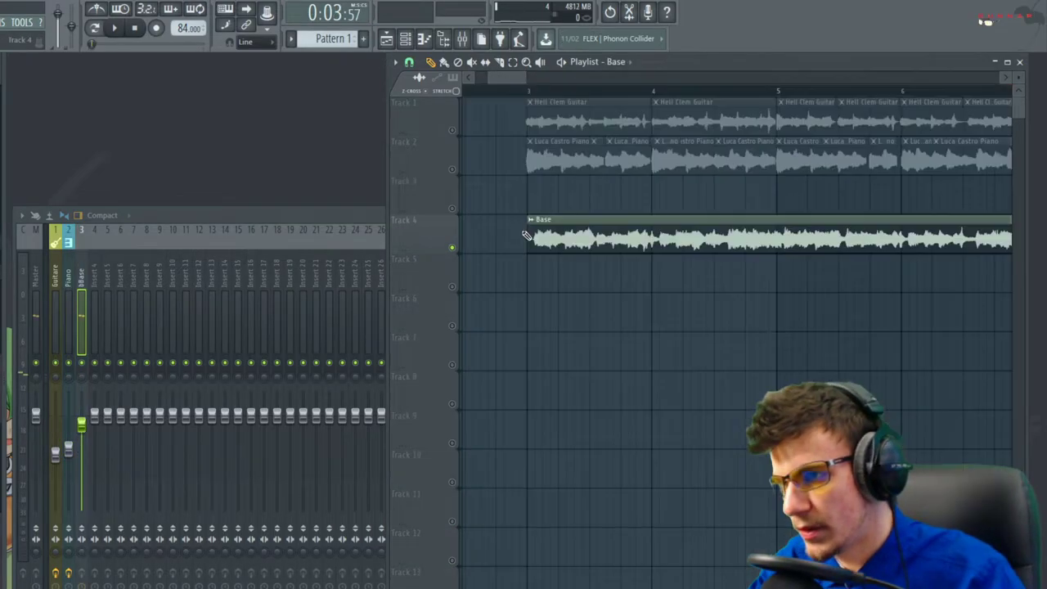
Line the Base clip up with bar 3 and play from bar 3
left_click(535, 97)
scroll(536, 148, "up", 3)
left_click_drag(616, 246, 597, 246)
key("space")
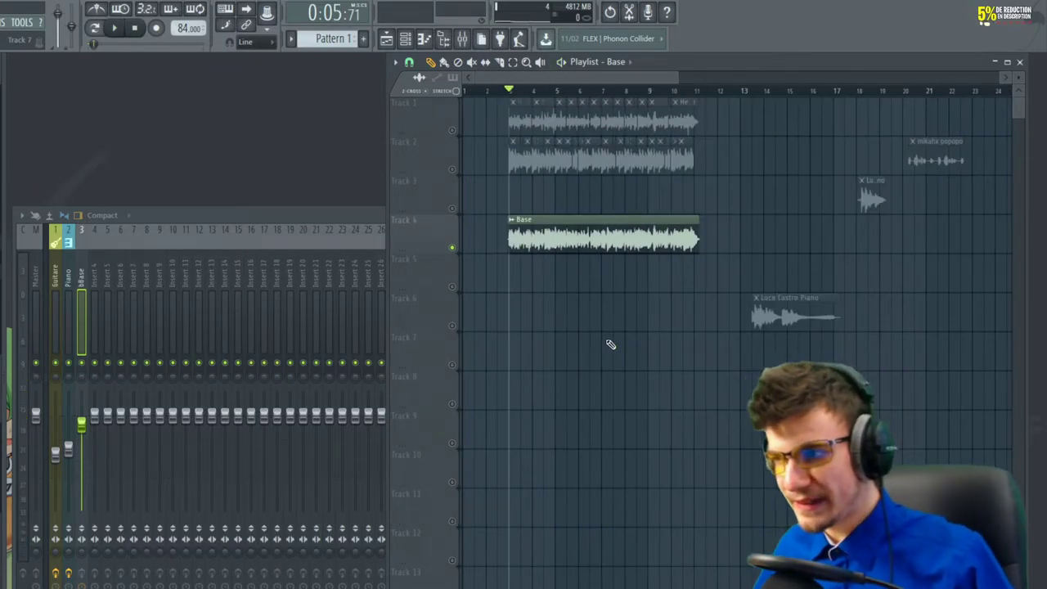
Solo Track 2 and play the mikahx popopo vocal sample
scroll(654, 333, "right", 3)
scroll(750, 327, "up", 5)
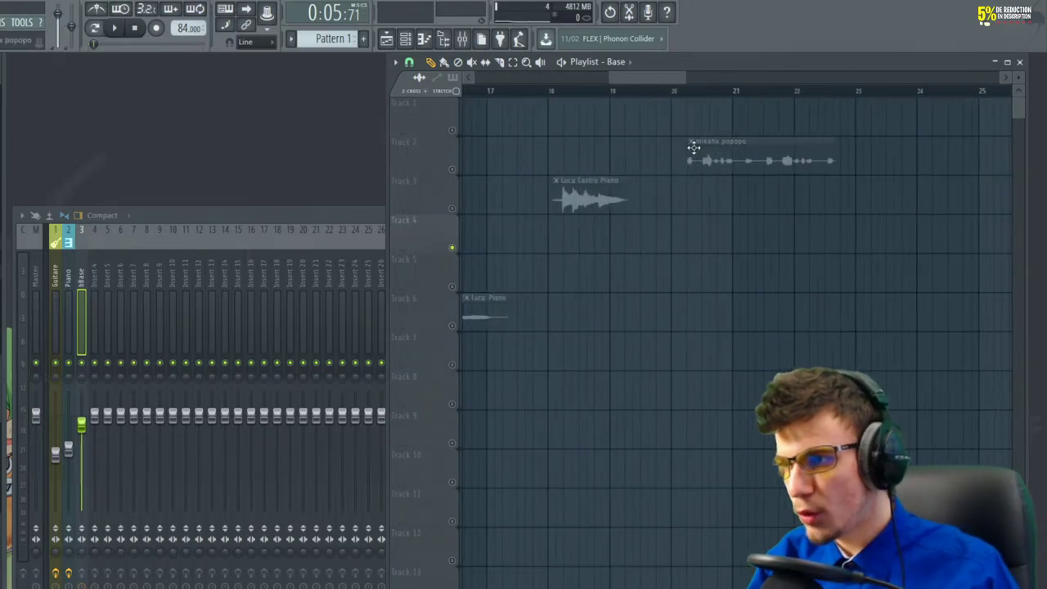
right_click(454, 170)
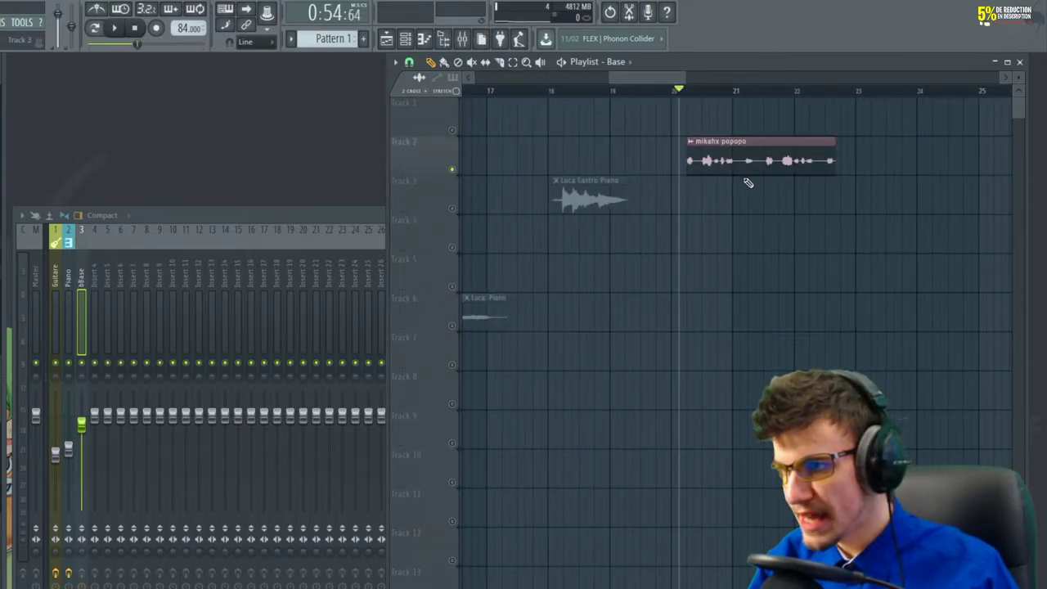
key("space")
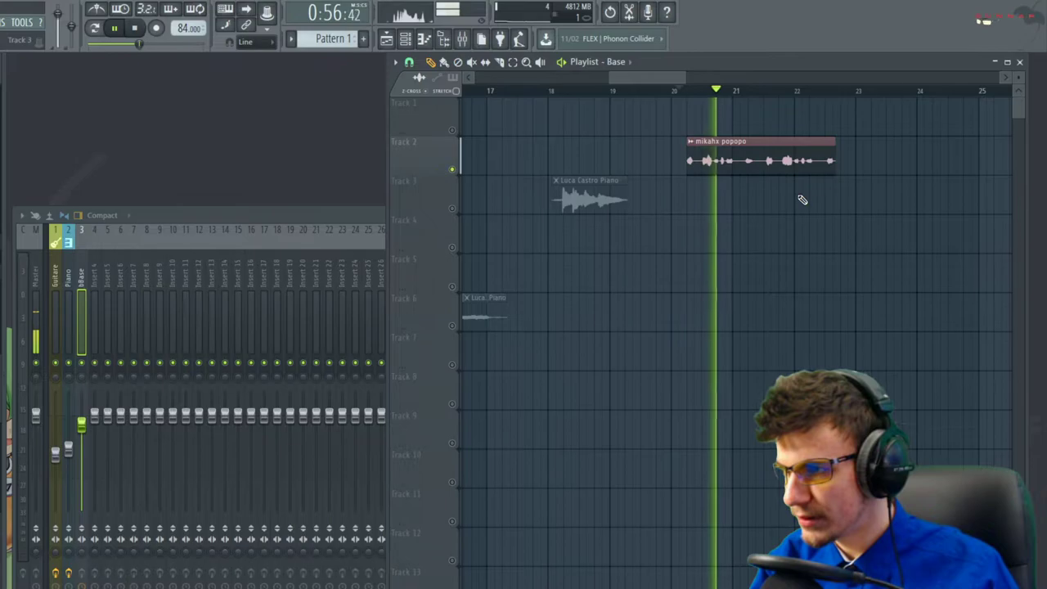
key("space")
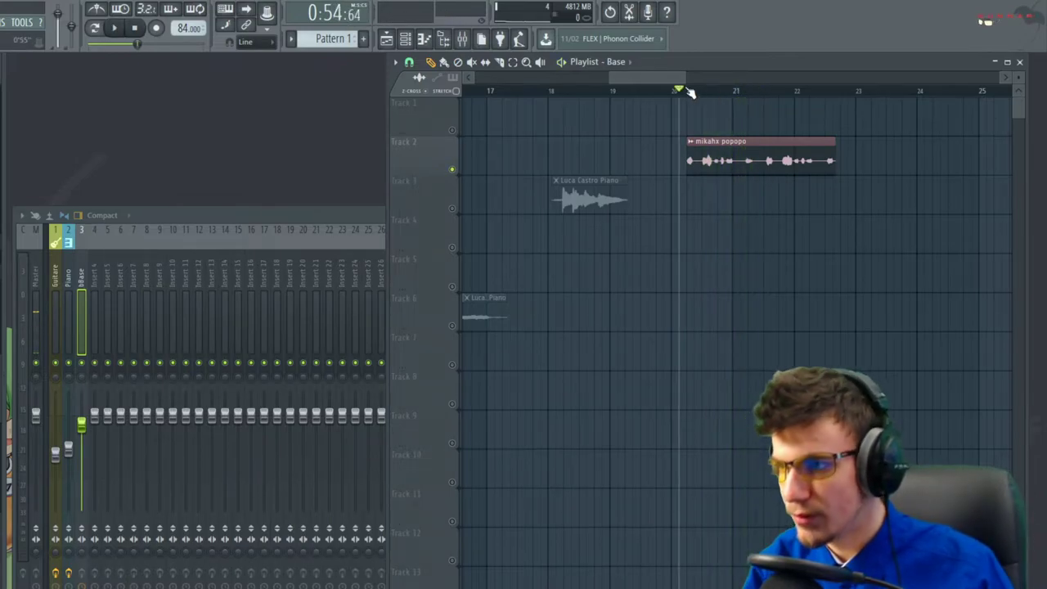
Normalize the mikahx popopo sample and play it through mixer insert 5
double_click(715, 161)
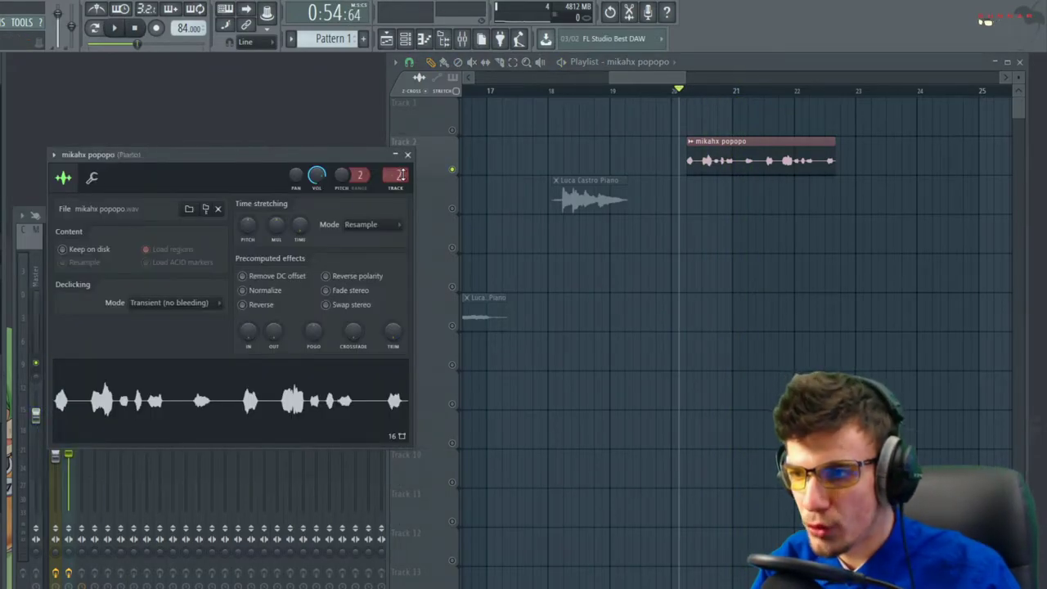
left_click(263, 290)
left_click(408, 154)
left_click(107, 379)
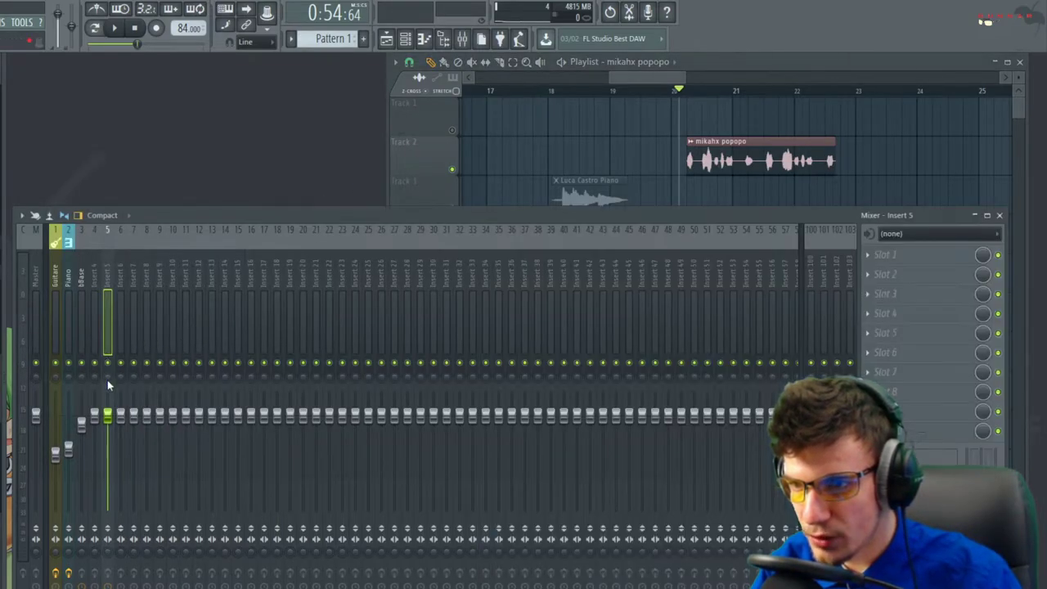
key("space")
key("space")
Rename mixer insert 5 to 'Notes' and colour it lime green
right_click(116, 226)
left_click(158, 242)
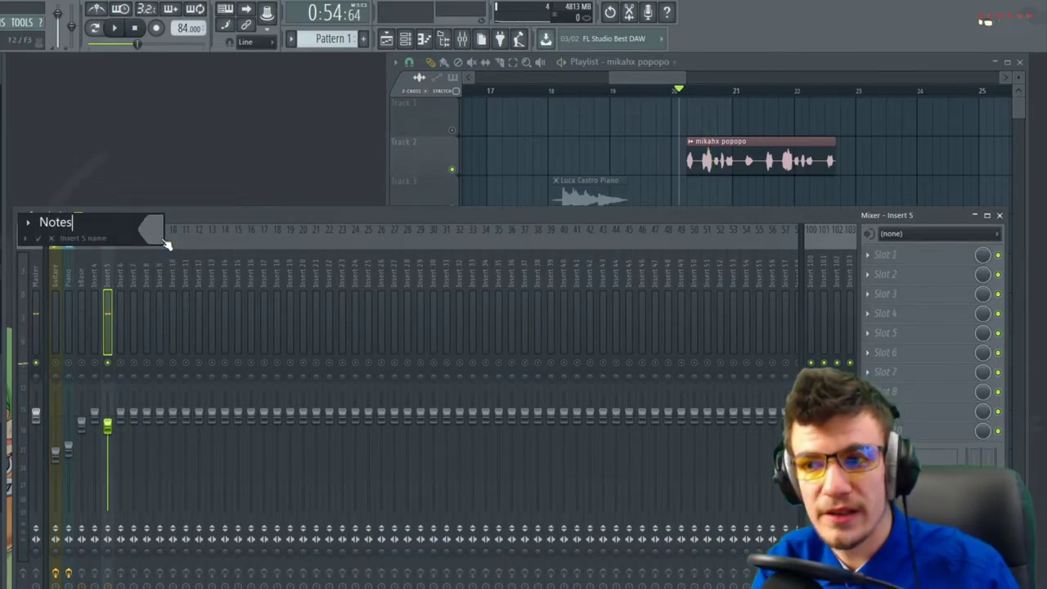
key("Return")
right_click(114, 227)
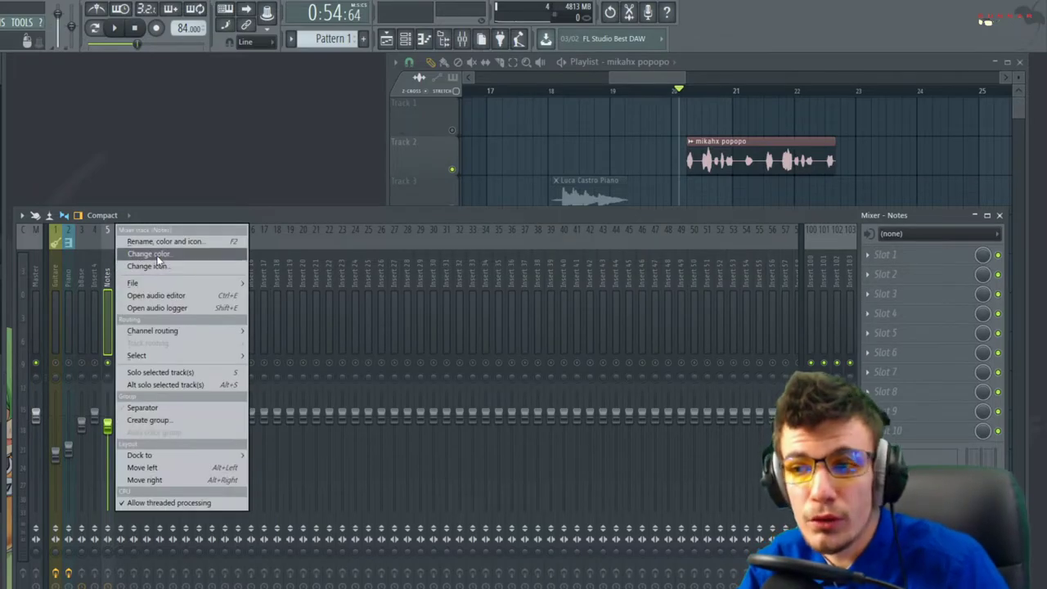
left_click(158, 253)
left_click(163, 258)
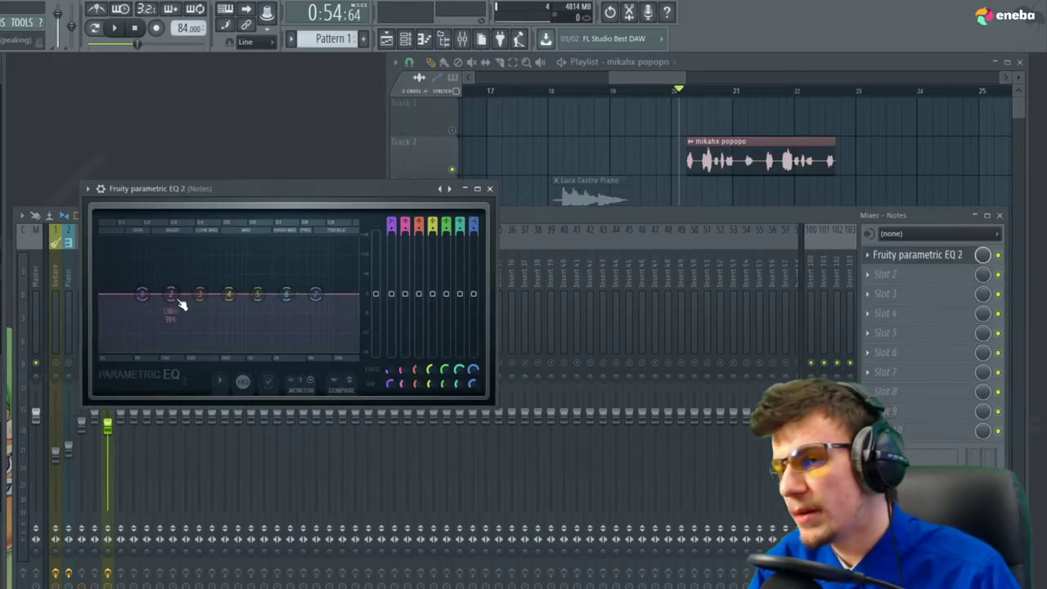
Shape a steep low cut with EQ bands 1 and 2 on Notes, then move the vocal clip near bar 3
left_click_drag(142, 295, 180, 341)
left_click_drag(171, 294, 164, 310)
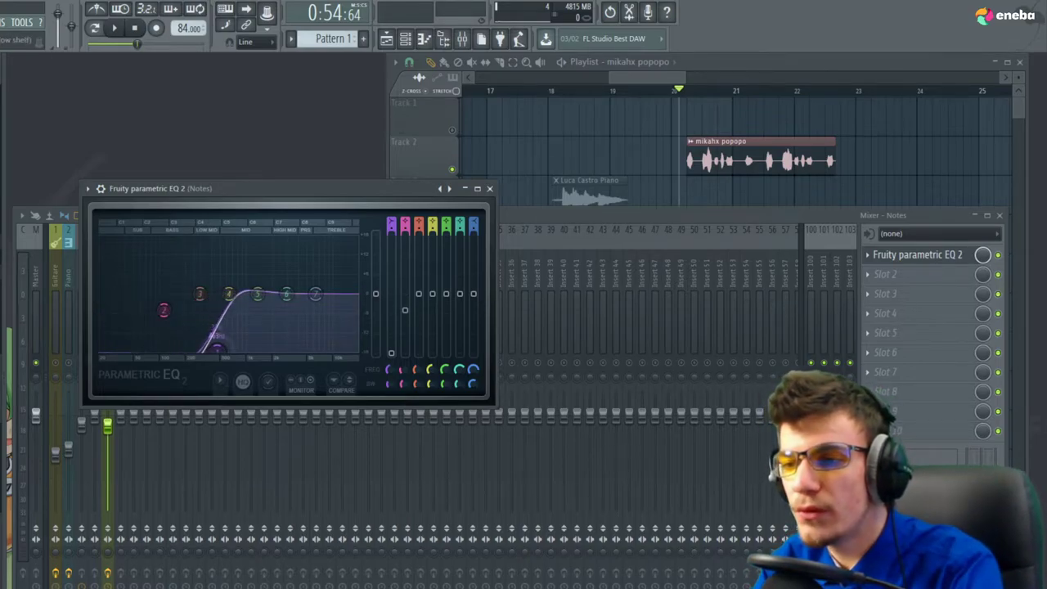
left_click_drag(222, 337, 232, 348)
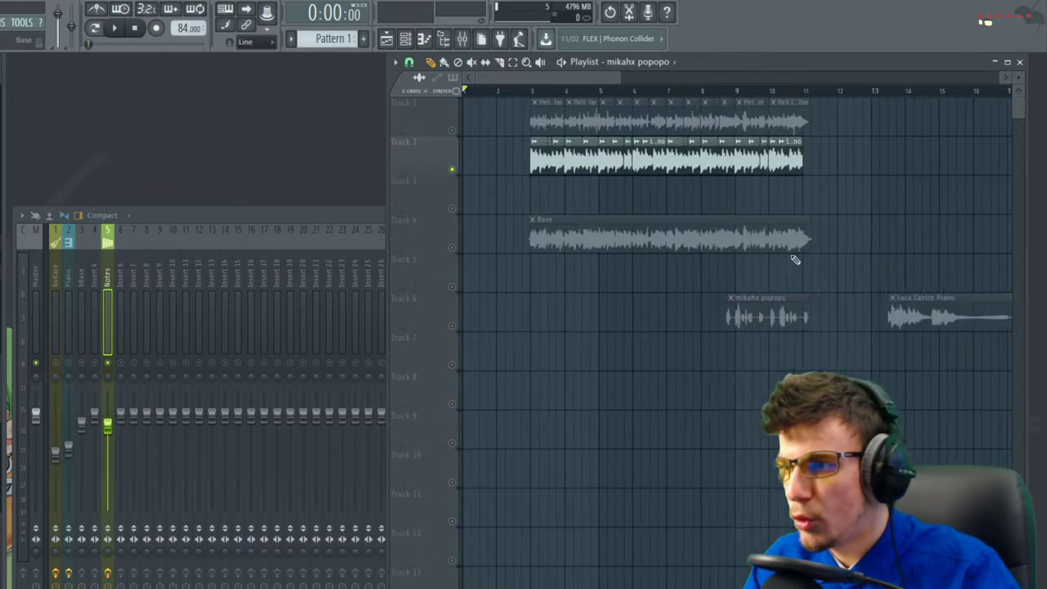
left_click_drag(758, 304, 708, 304)
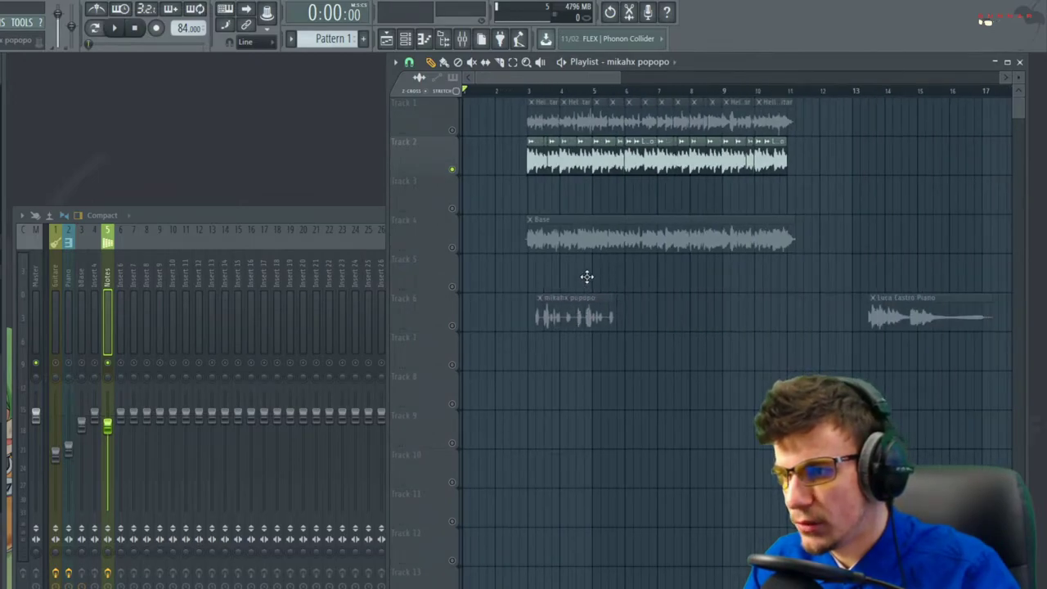
Mute the piano track and unmute the Base track and Track 5
left_click(453, 170)
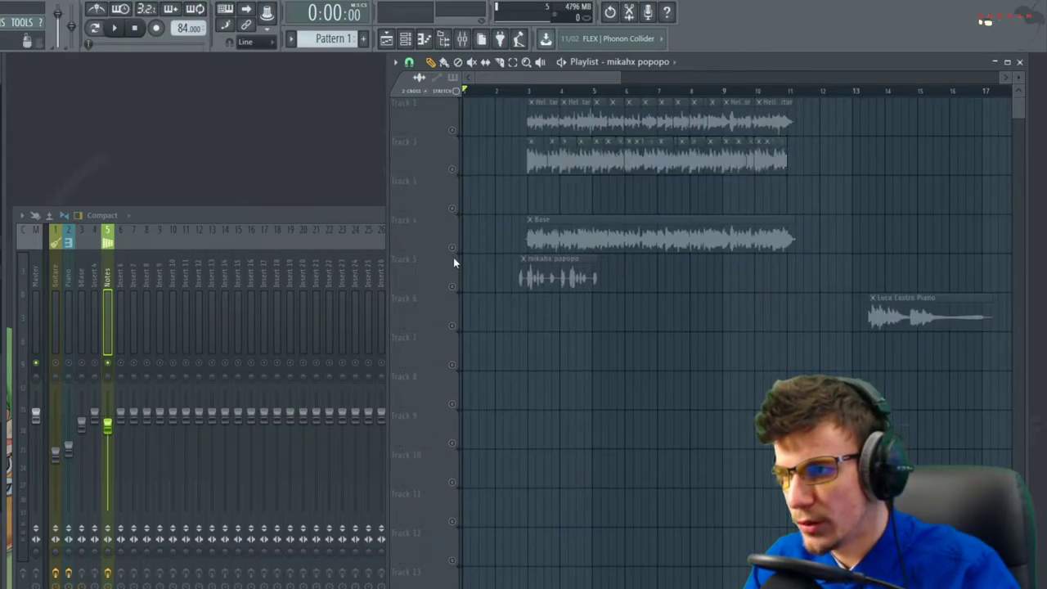
left_click(453, 248)
scroll(539, 275, "up", 3)
left_click(453, 287)
Shift the Notes vocal clip slightly later on Track 5 and split it
left_click_drag(511, 276, 550, 276)
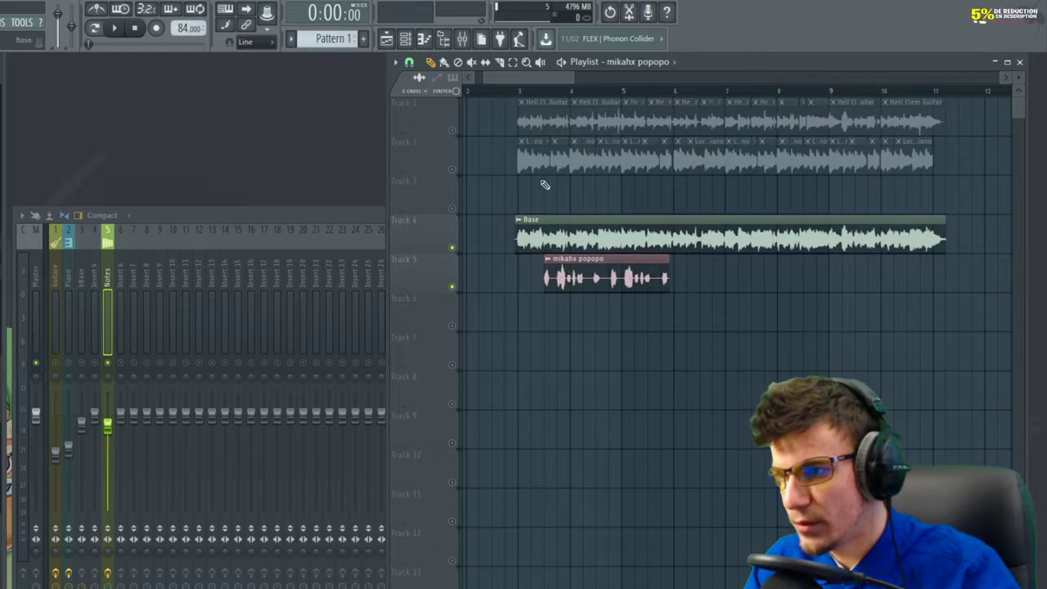
left_click_drag(566, 256, 568, 291)
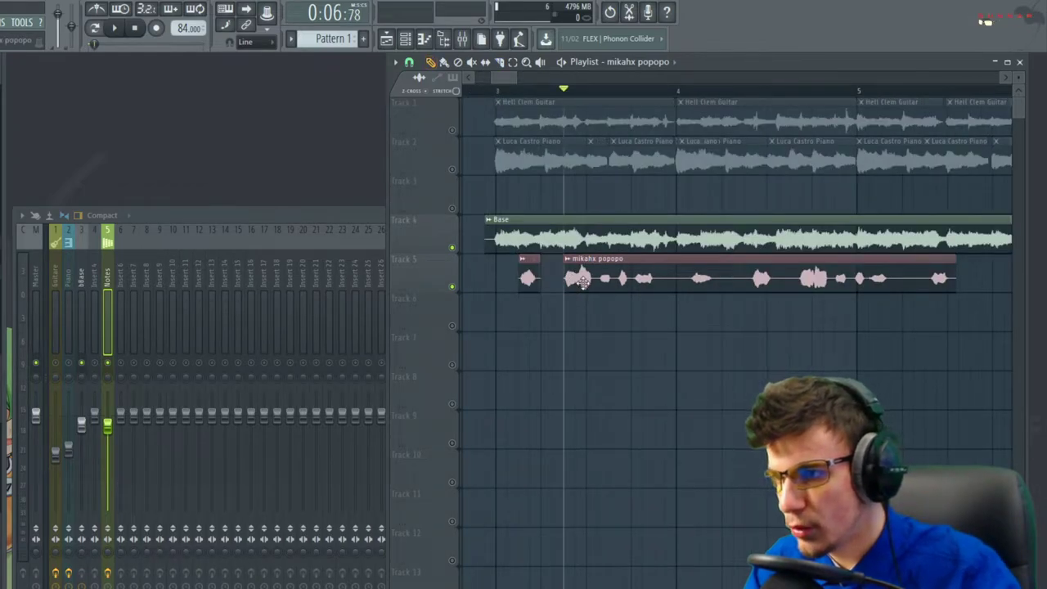
scroll(581, 281, "up", 2)
scroll(623, 272, "up", 2)
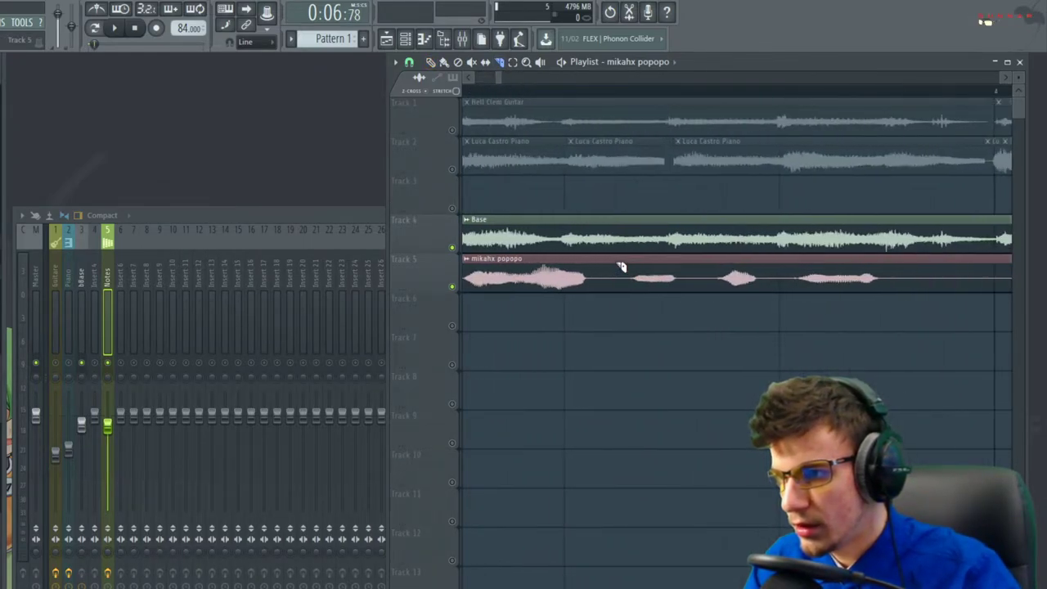
scroll(628, 272, "up", 2)
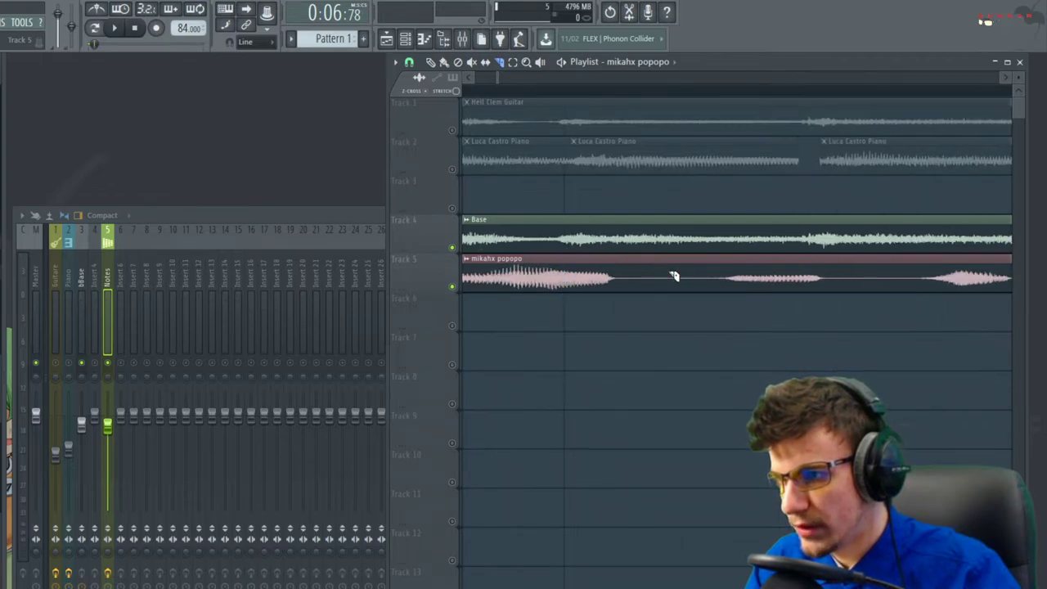
scroll(673, 277, "right", 2)
scroll(610, 299, "right", 4)
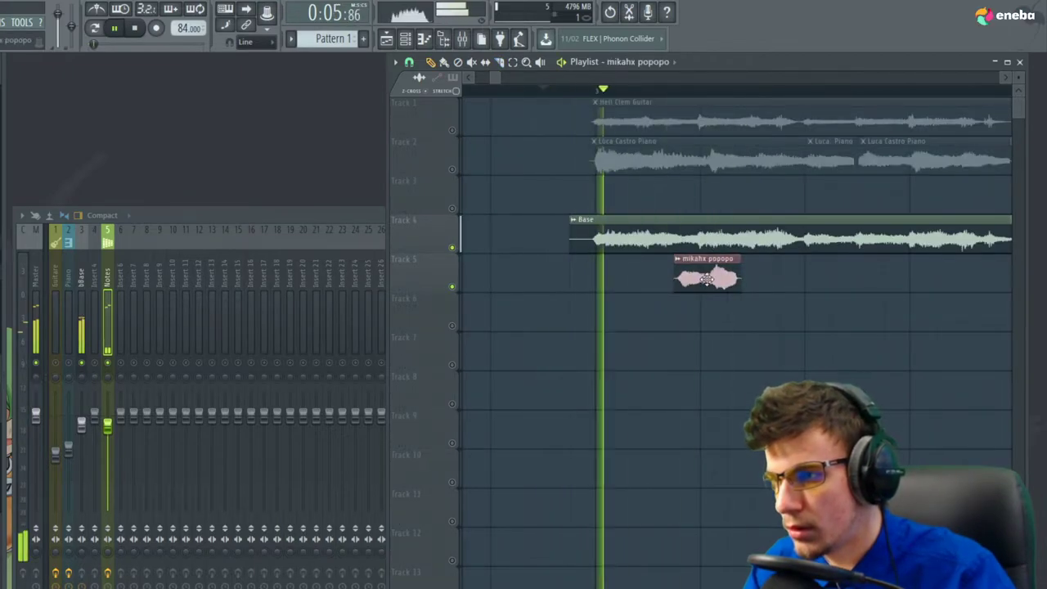
key("space")
Play back the split vocal clip to audition the cut
scroll(707, 280, "up", 8)
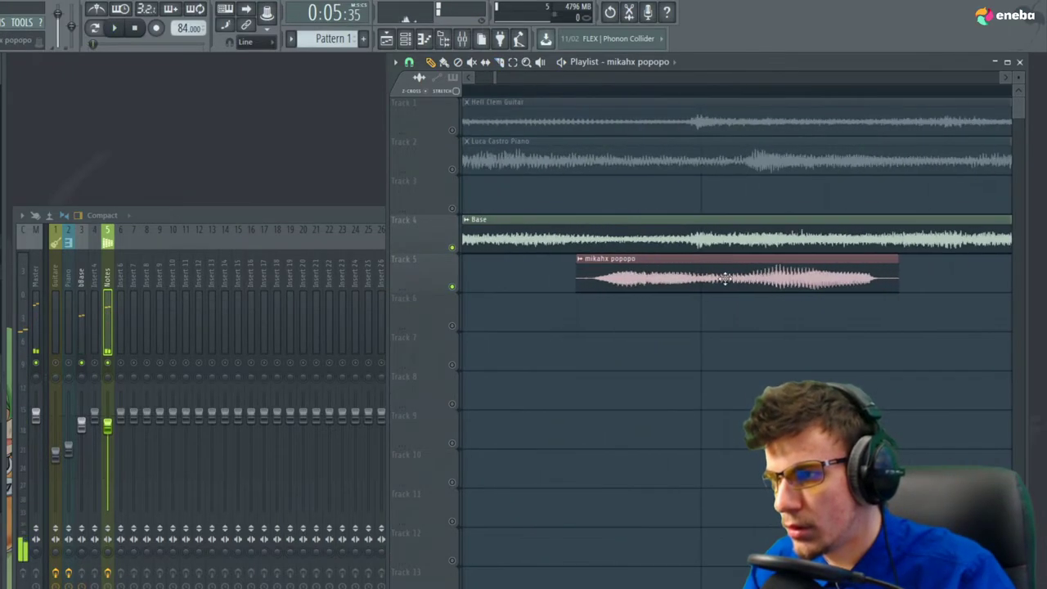
scroll(666, 287, "down", 6)
key("space")
scroll(600, 310, "down", 3)
key("space")
scroll(562, 318, "down", 1)
key("space")
Place second and third small vocal chops beside the first clip and replay them
left_click(595, 272)
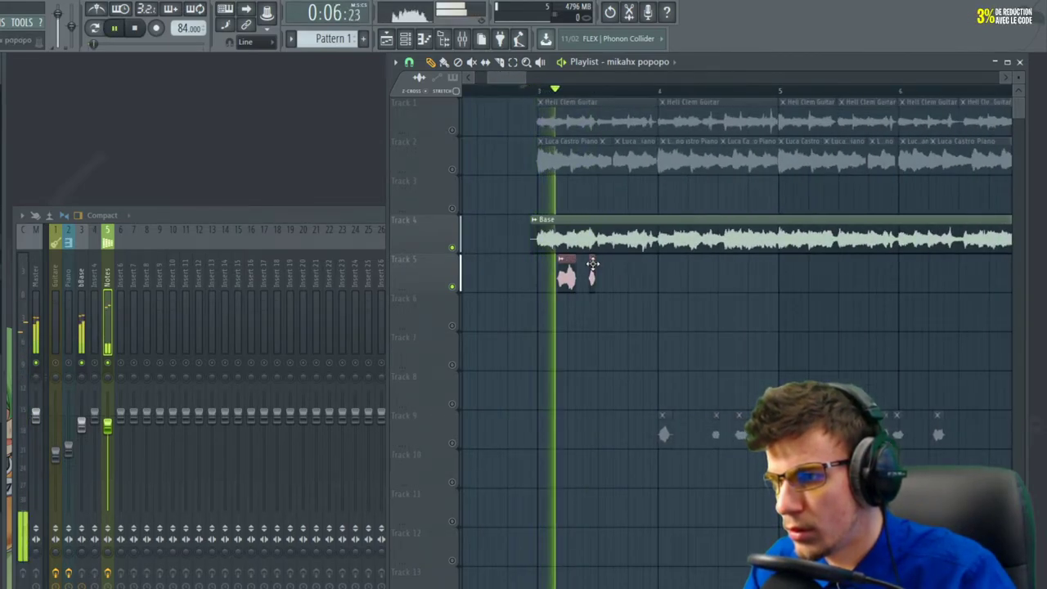
key("space")
key("space")
scroll(594, 275, "up", 4)
left_click(653, 280)
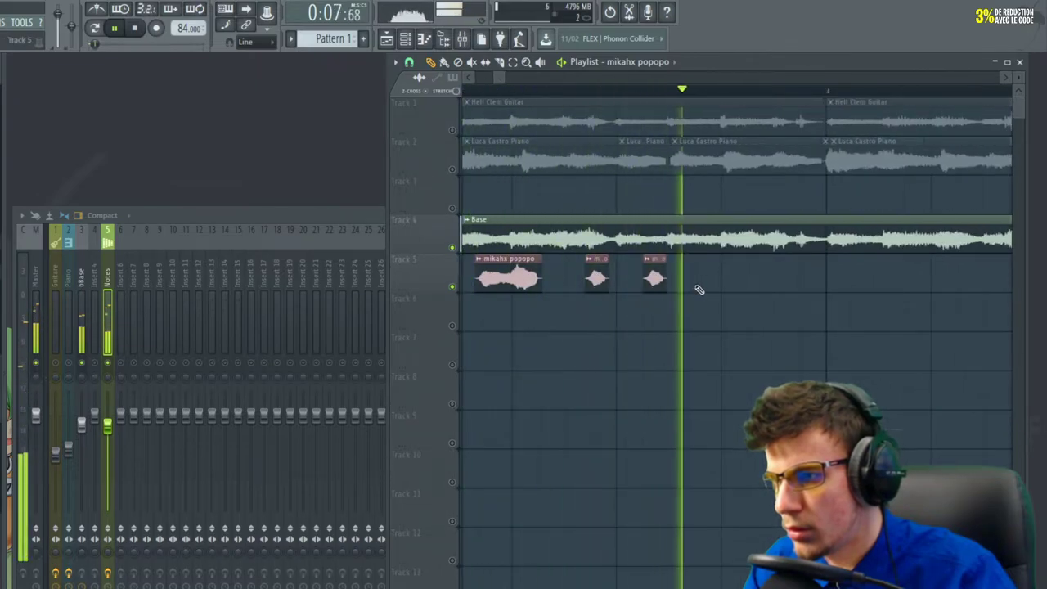
key("space")
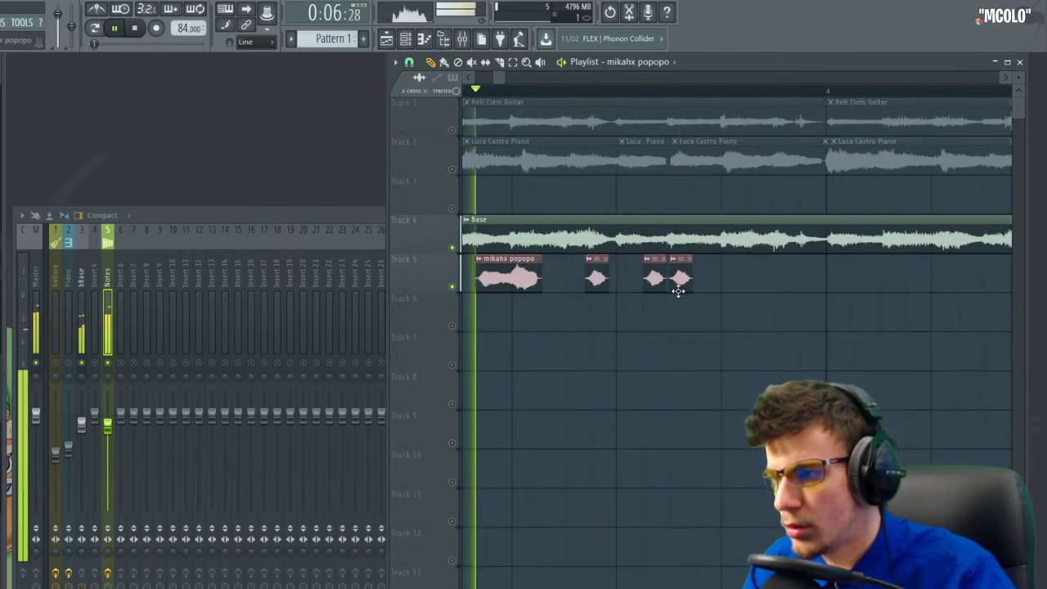
key("space")
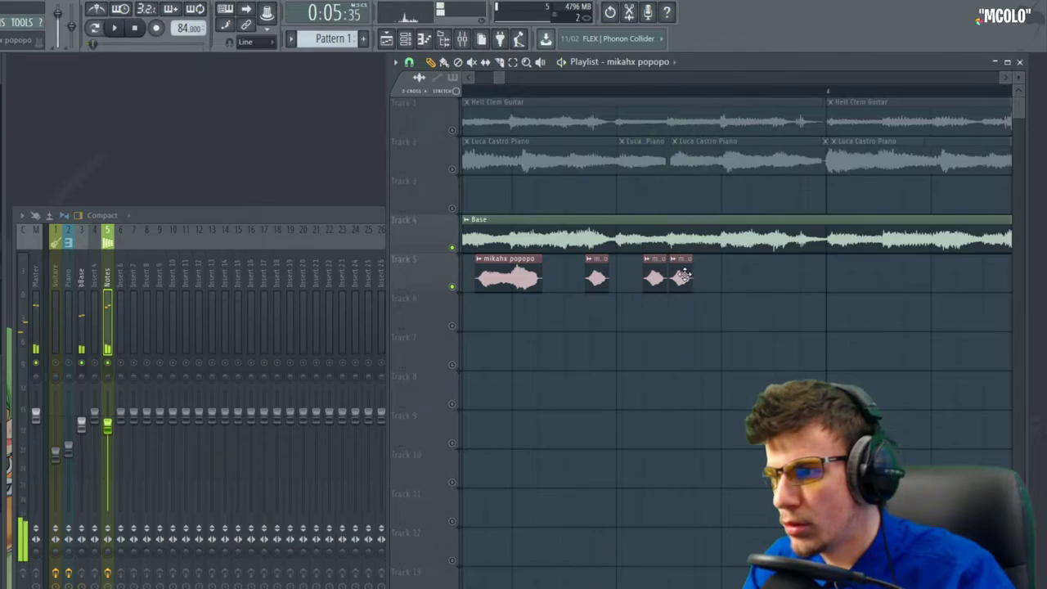
Add another vocal chop after the others and audition the arrangement from bar 4
left_click_drag(747, 312, 751, 255)
key("space")
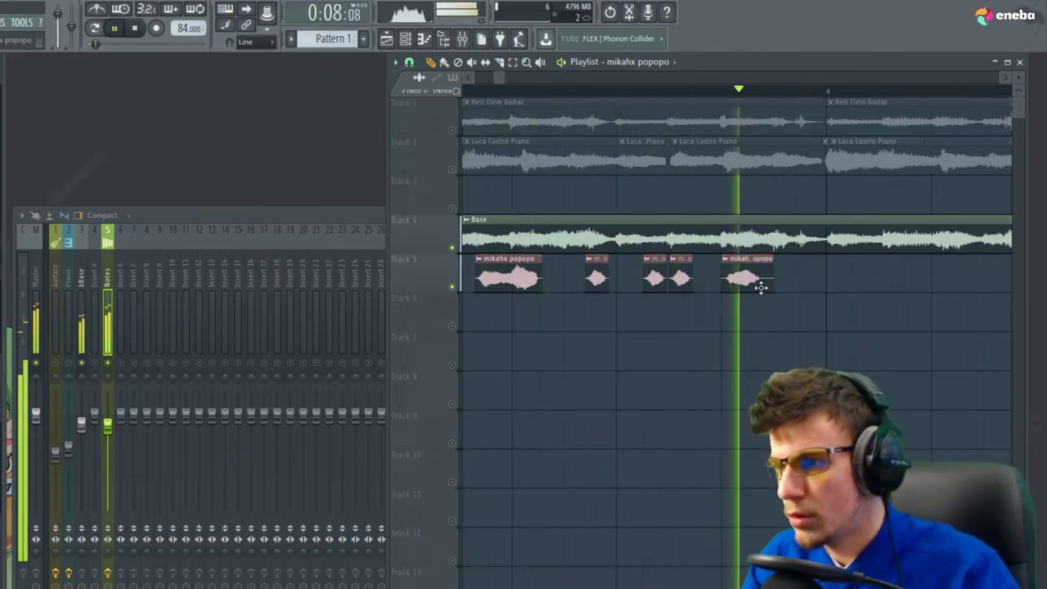
key("space")
scroll(760, 286, "down", 4)
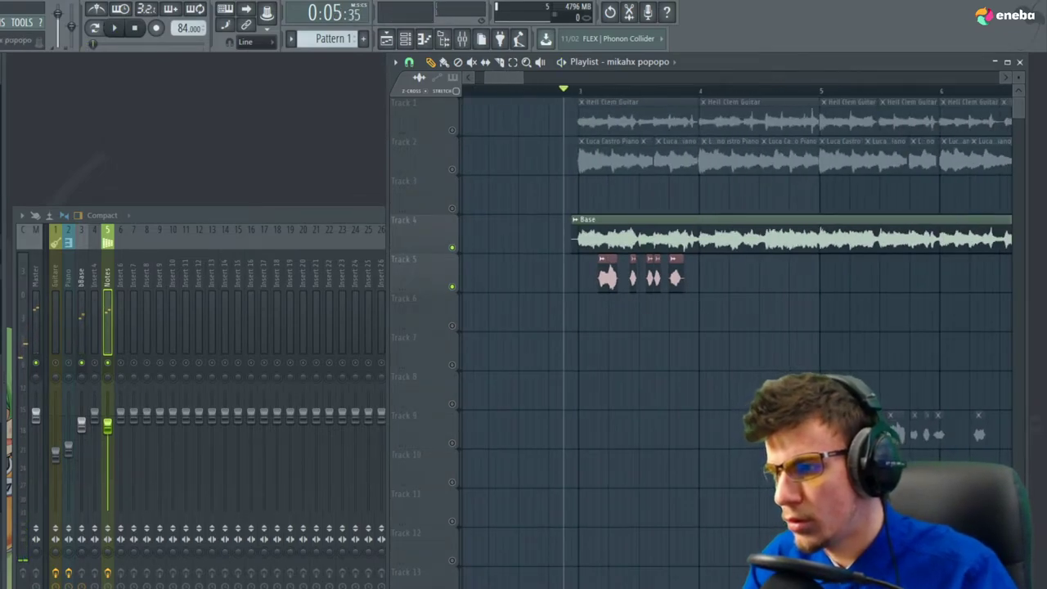
left_click(704, 90)
key("space")
left_click(694, 91)
key("space")
scroll(658, 95, "up", 4)
key("space")
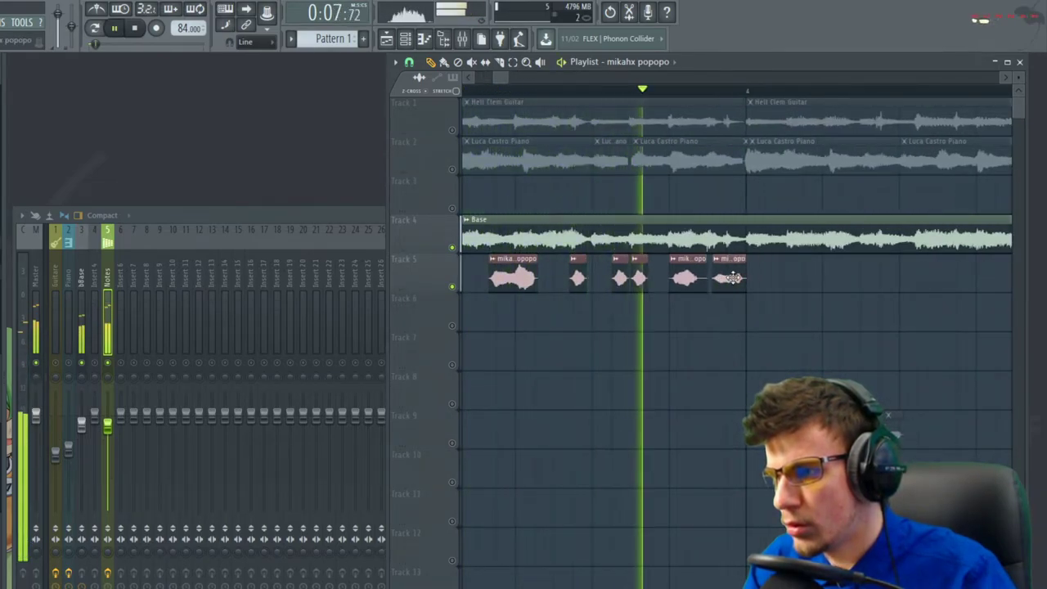
key("space")
Shorten the second vocal clip's end and extend the first clip's end
scroll(725, 276, "up", 4)
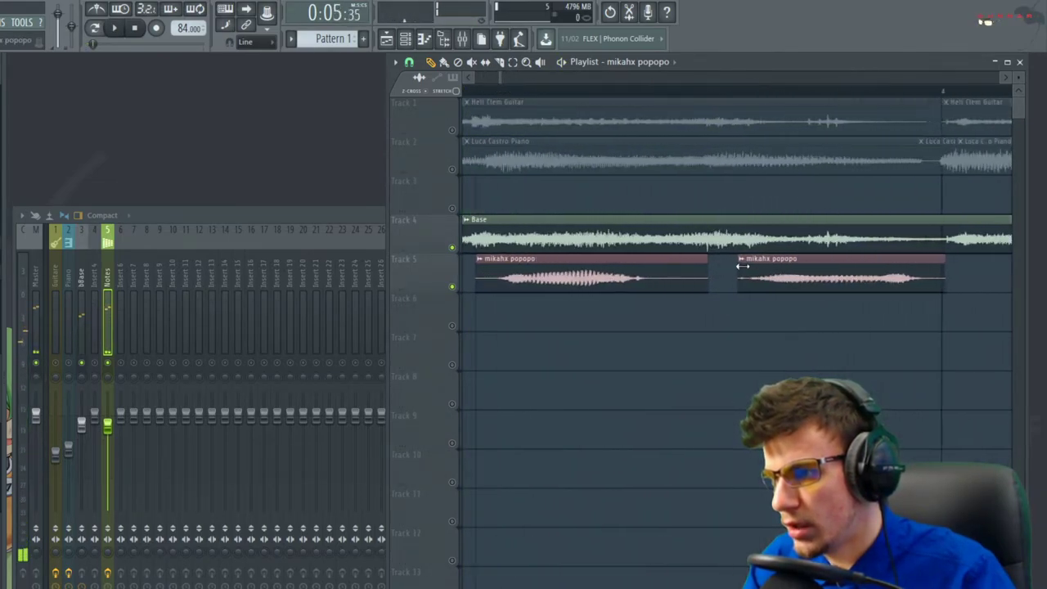
left_click_drag(914, 279, 904, 279)
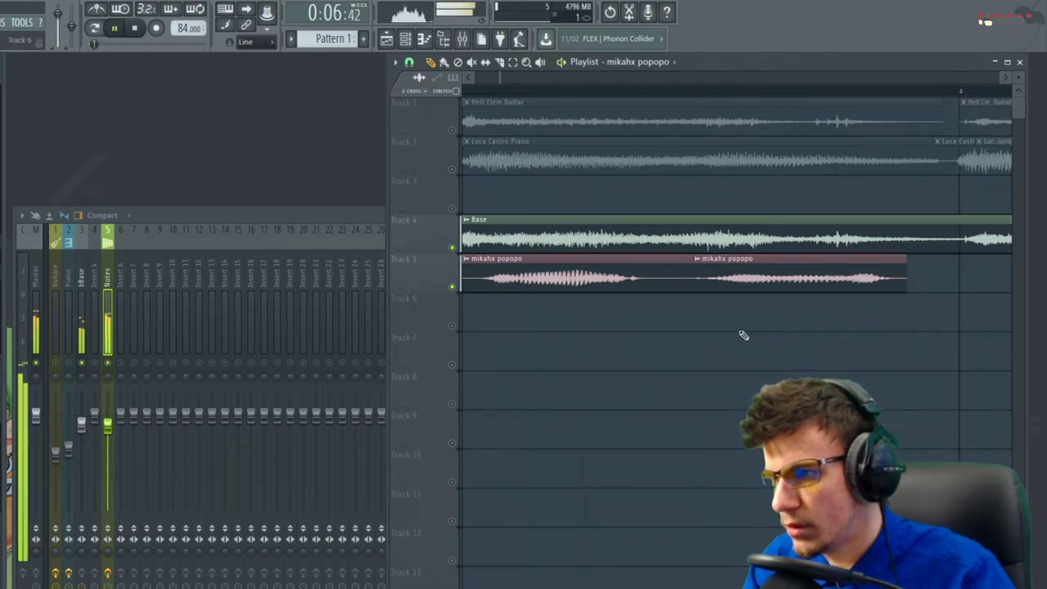
left_click_drag(693, 277, 707, 277)
scroll(649, 310, "down", 8)
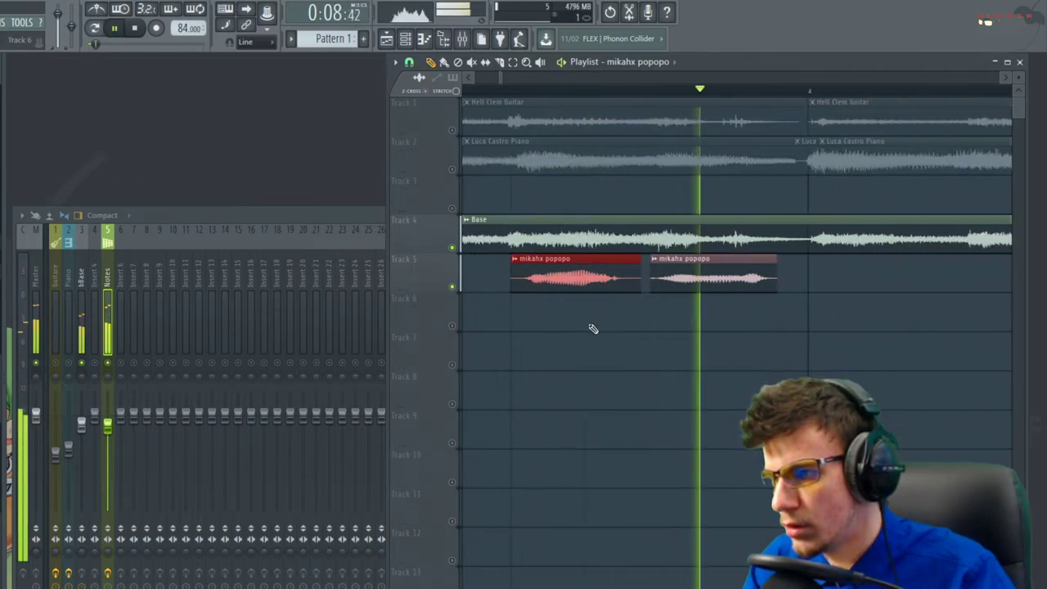
key("space")
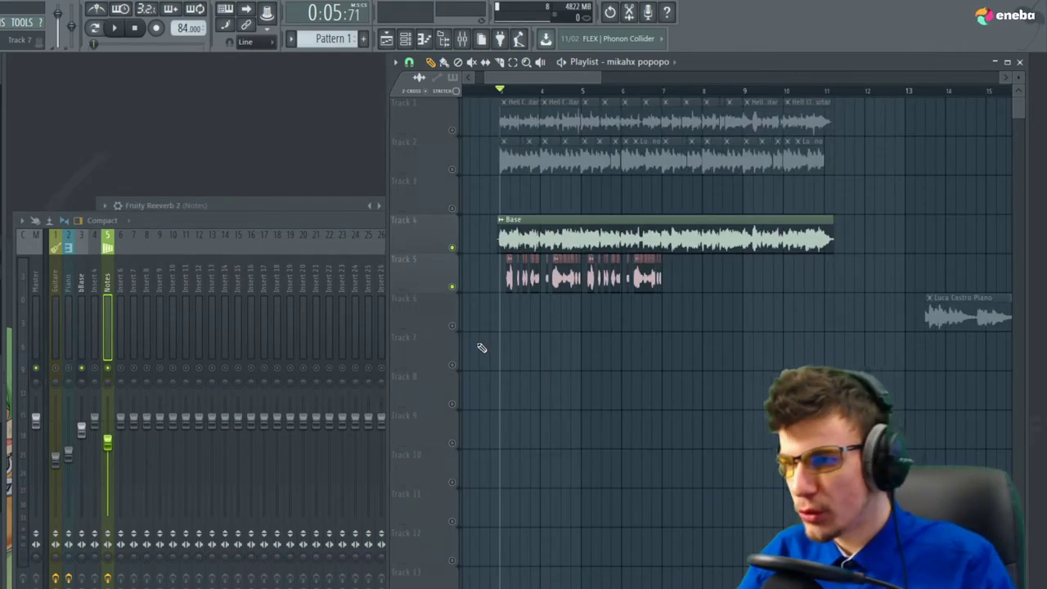
Solo Track 5 and play back only the vocal chops
scroll(482, 348, "up", 2)
right_click(453, 288)
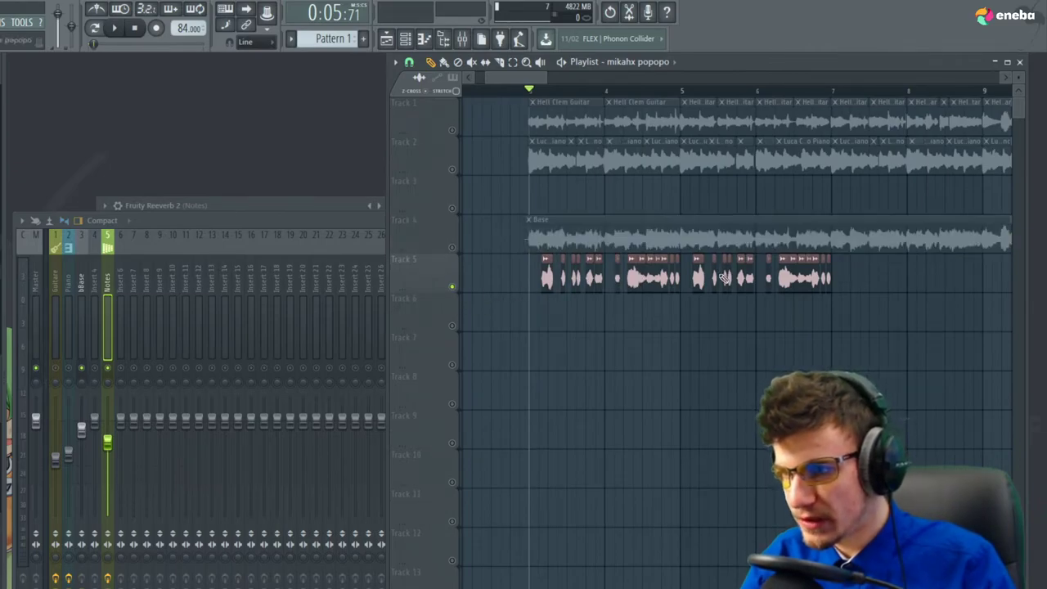
key("space")
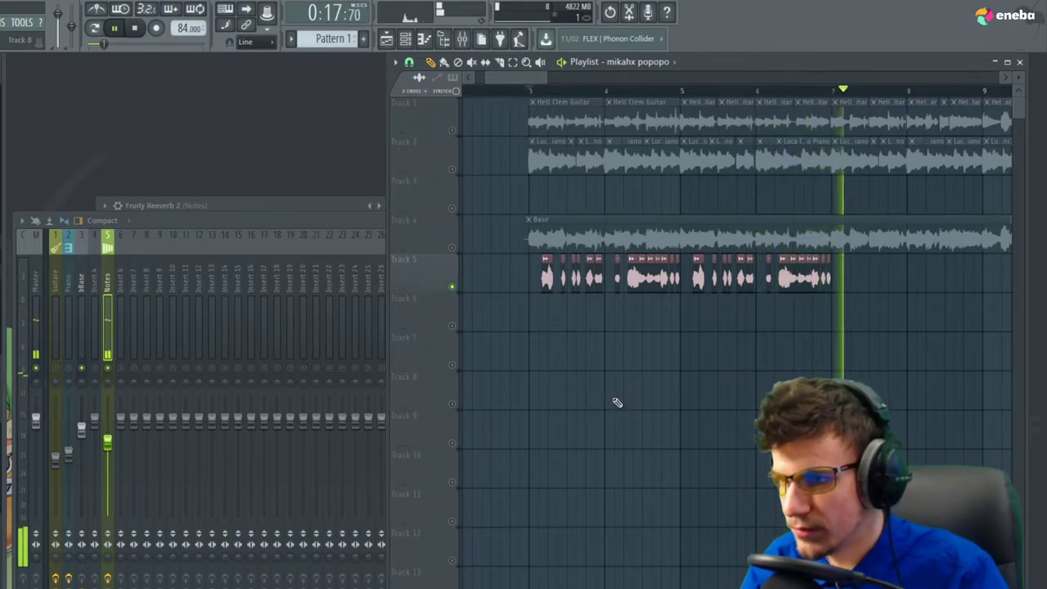
key("space")
Inspect the Notes track's two parametric EQs, compressor, reverb and fast distortion in the mixer
left_click(110, 317)
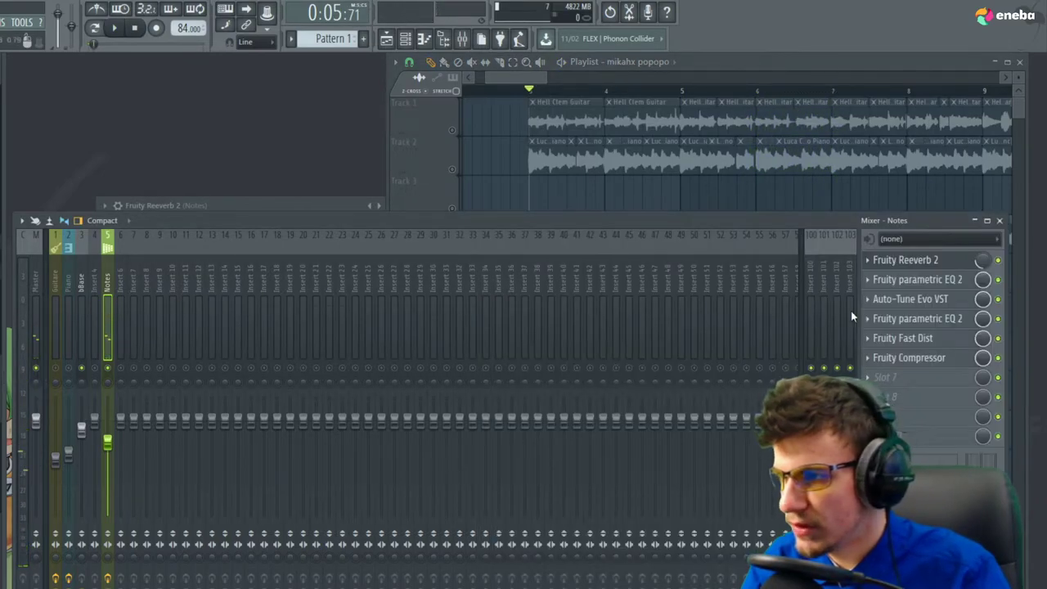
left_click(936, 281)
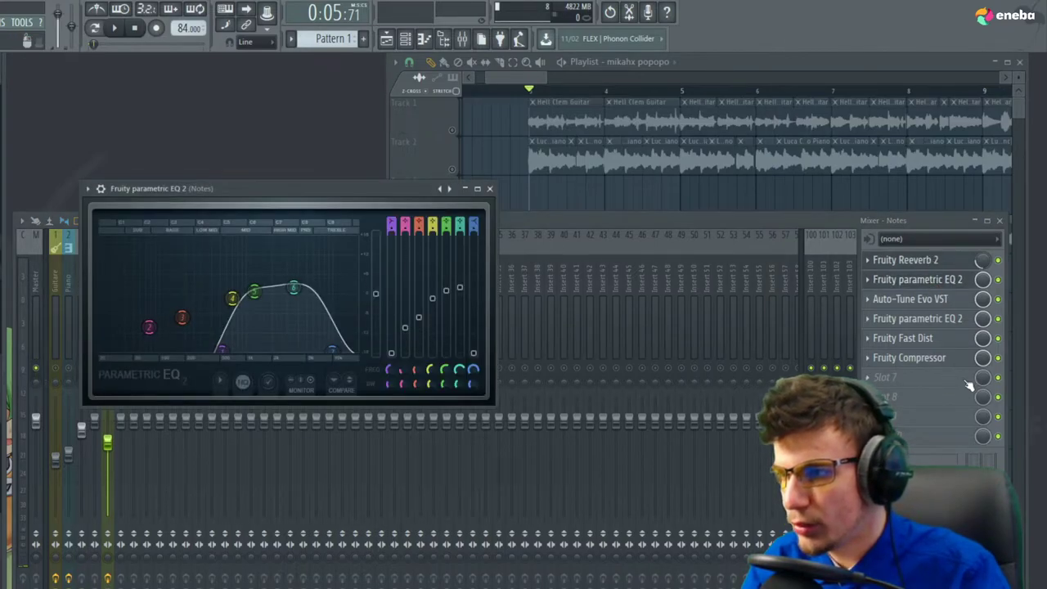
left_click(928, 319)
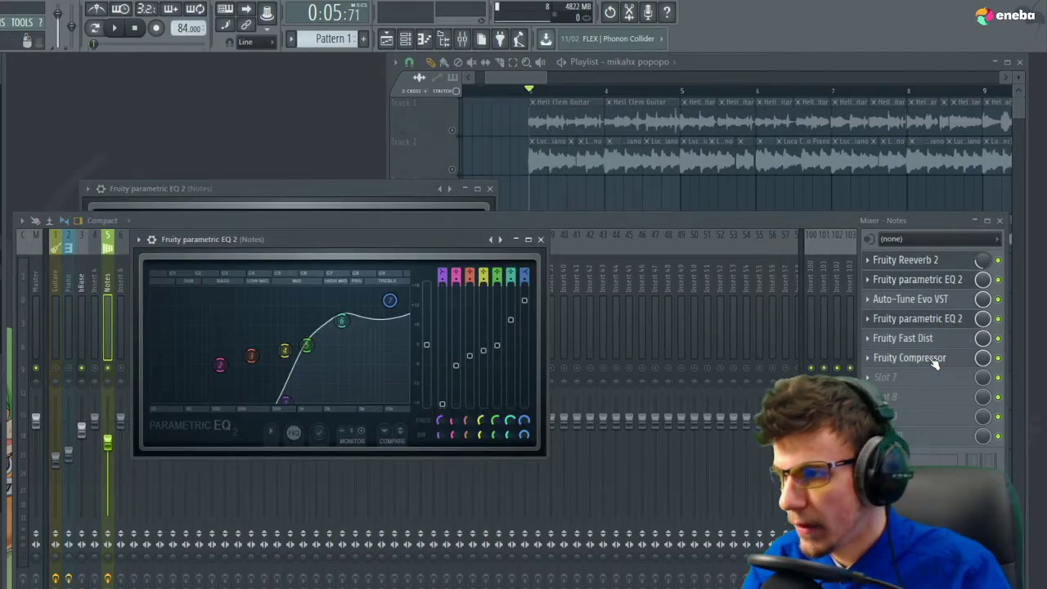
left_click(932, 359)
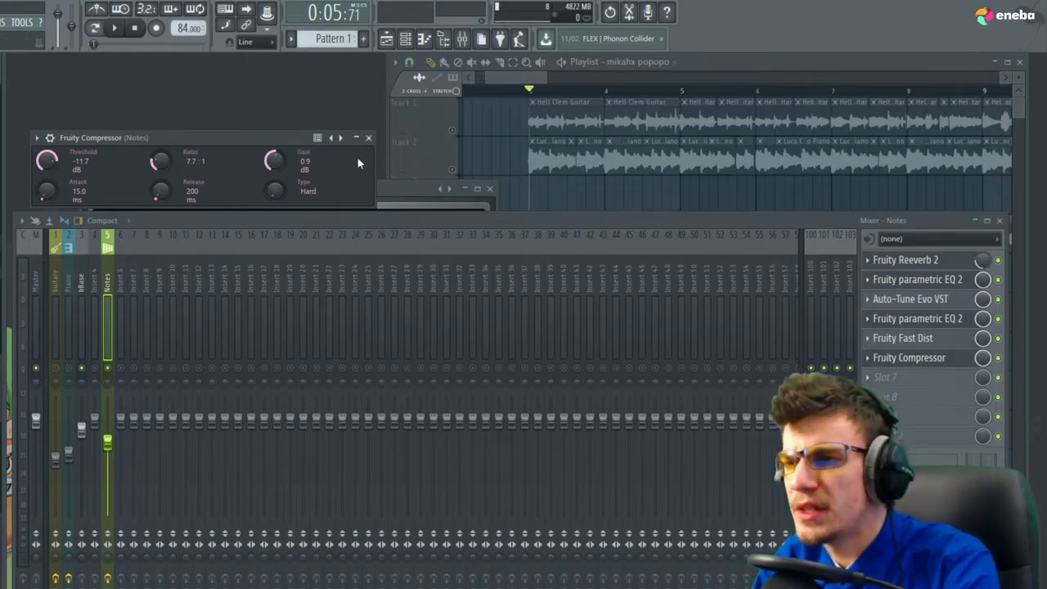
left_click(369, 138)
left_click(490, 189)
left_click(542, 237)
left_click(406, 205)
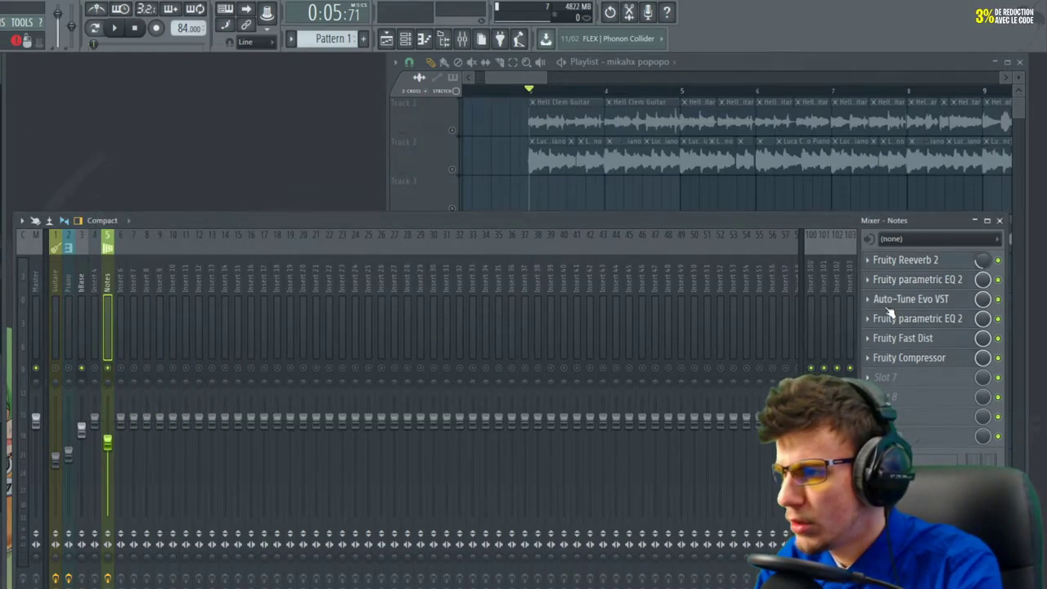
left_click(932, 338)
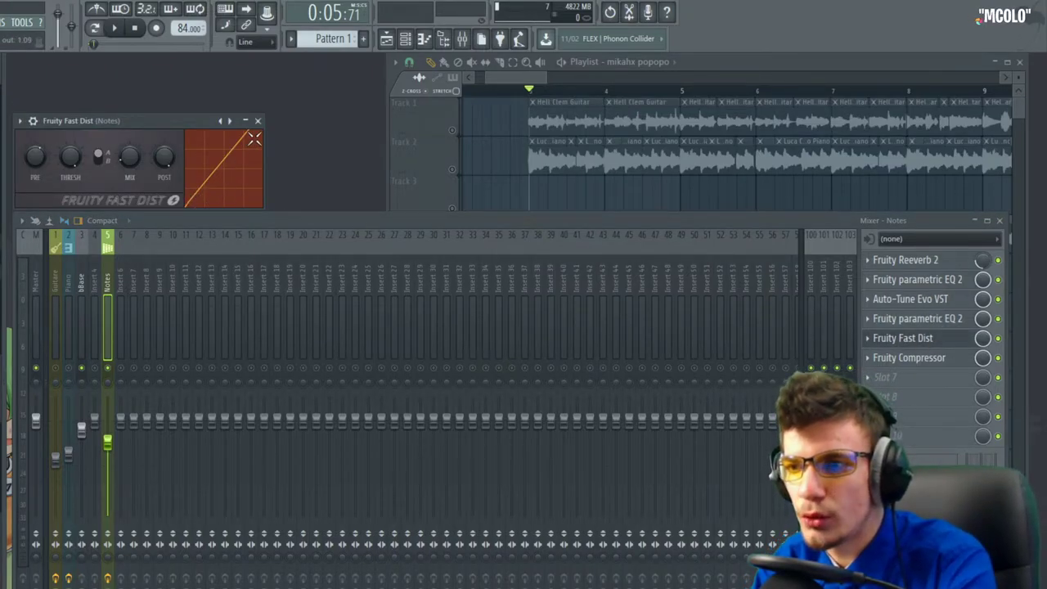
left_click(258, 121)
Load Acon Digital Multiply into the empty Notes slot and try the Rhodes chorus preset
left_click(874, 392)
mouse_move(899, 394)
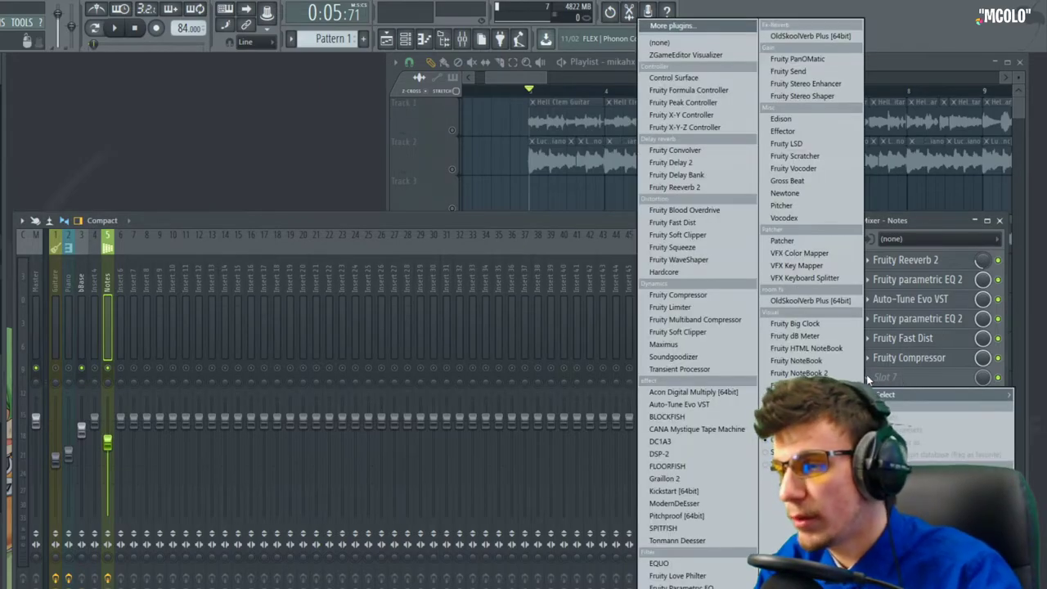
left_click(719, 392)
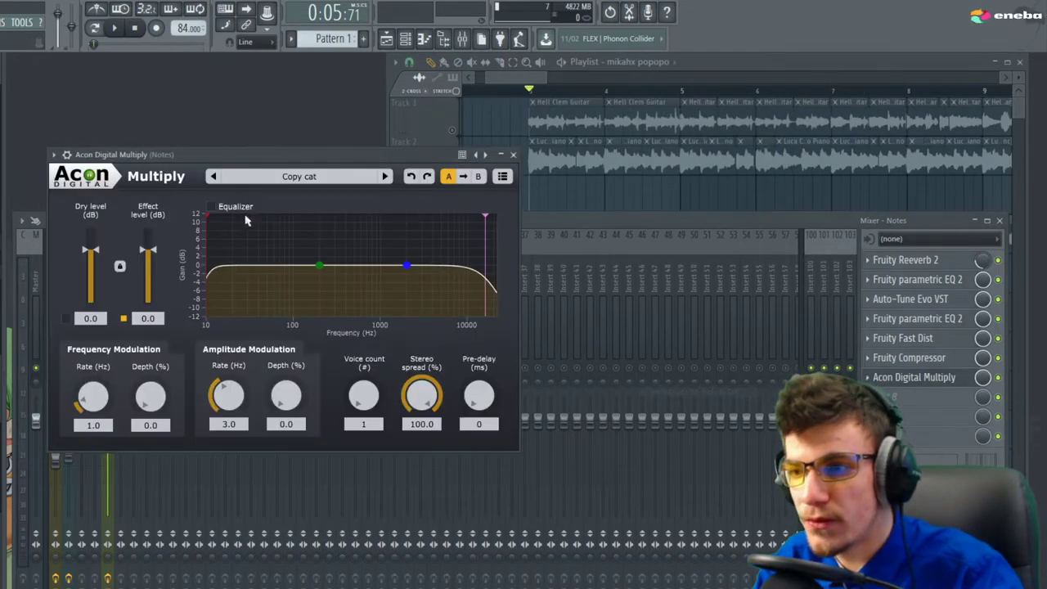
left_click(321, 178)
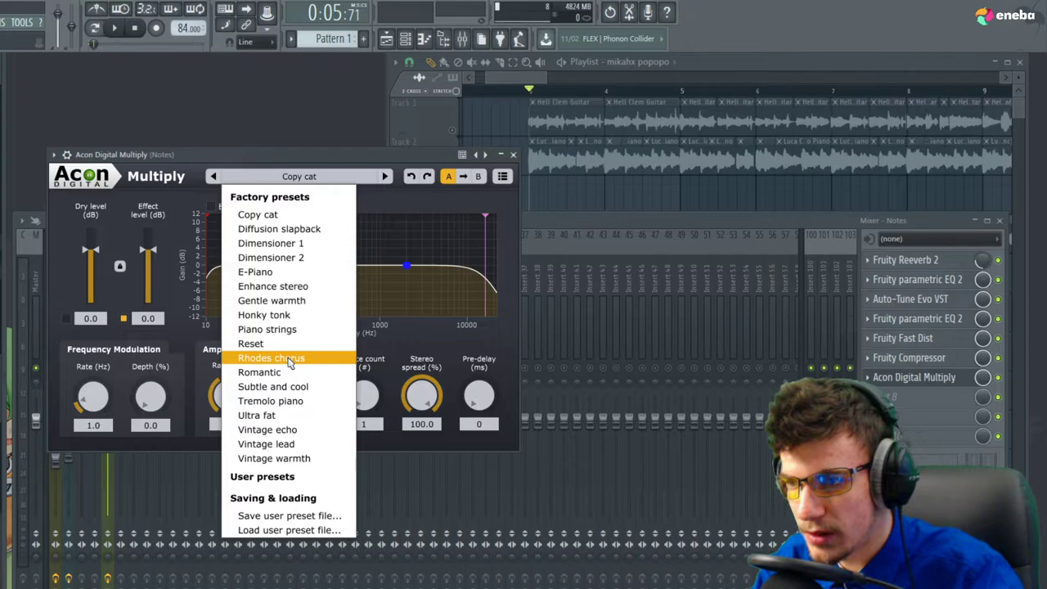
left_click(287, 361)
key("space")
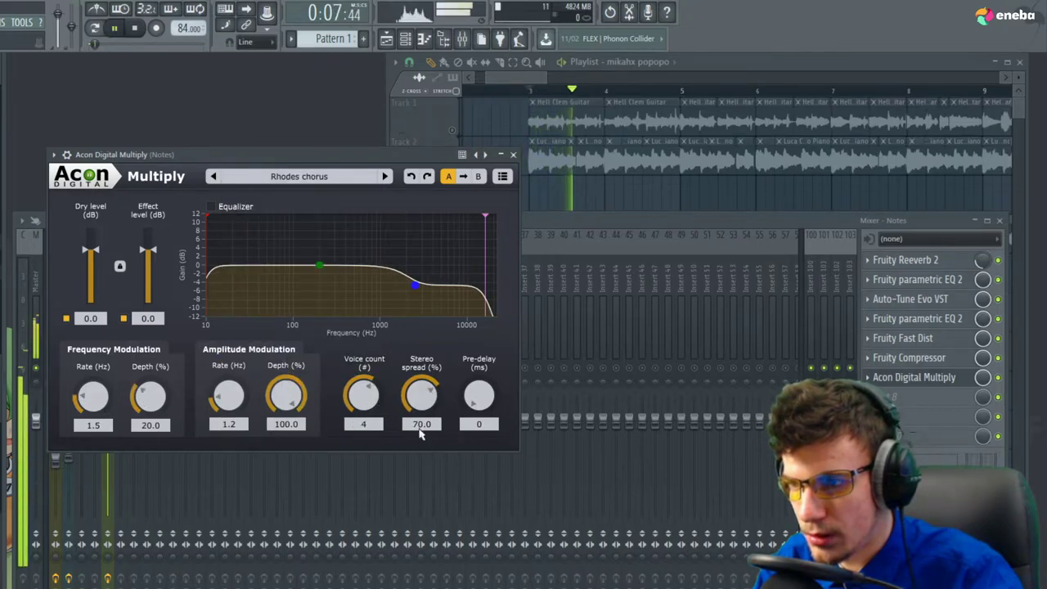
Try the Dimensioner 2, Diffusion slapback, Subtle and cool, and Vintage lead presets
left_click(339, 179)
left_click(278, 257)
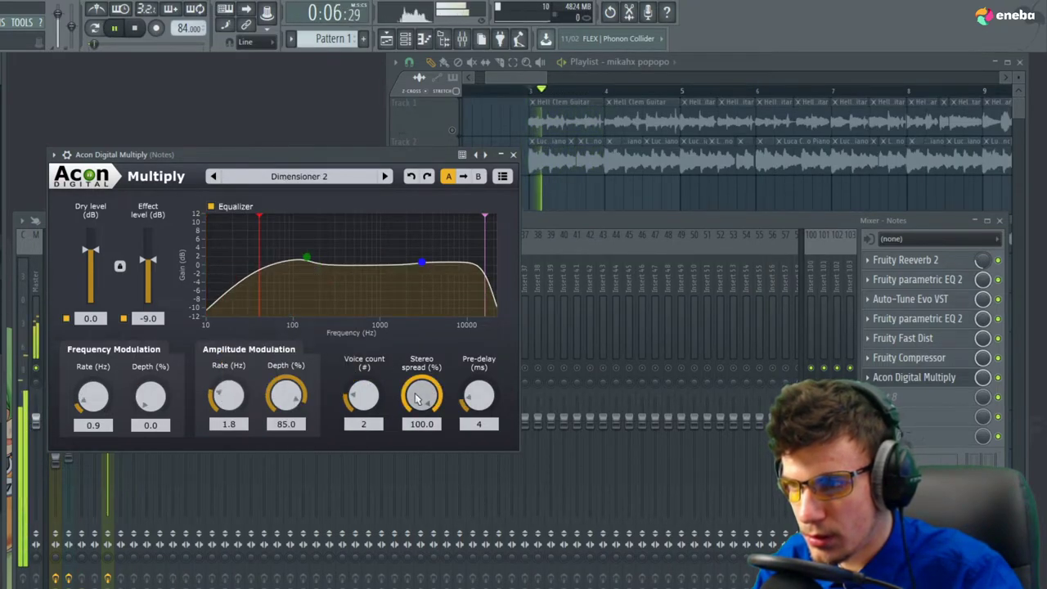
left_click(344, 177)
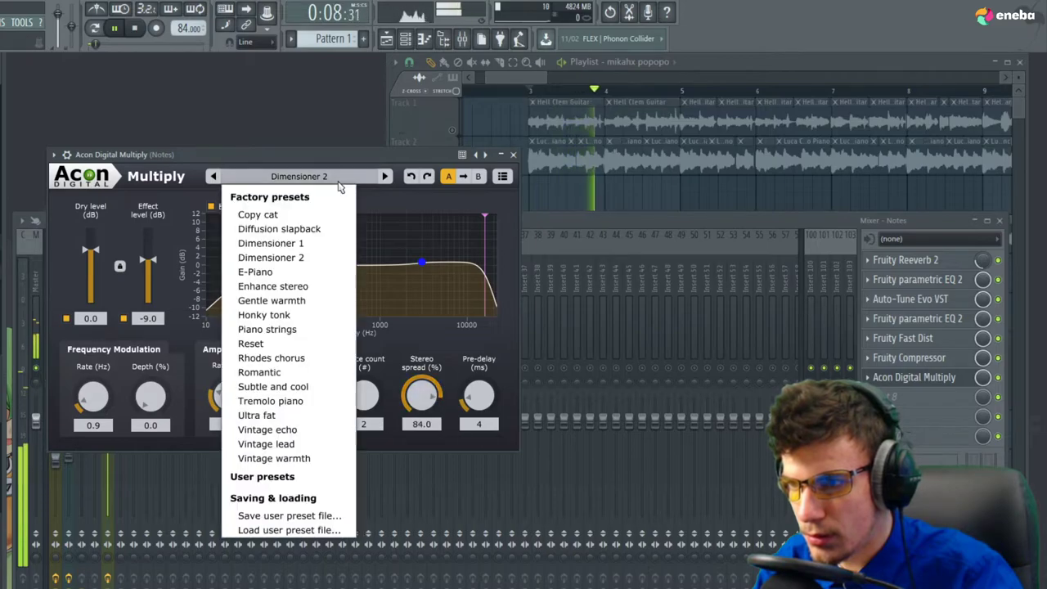
left_click(321, 227)
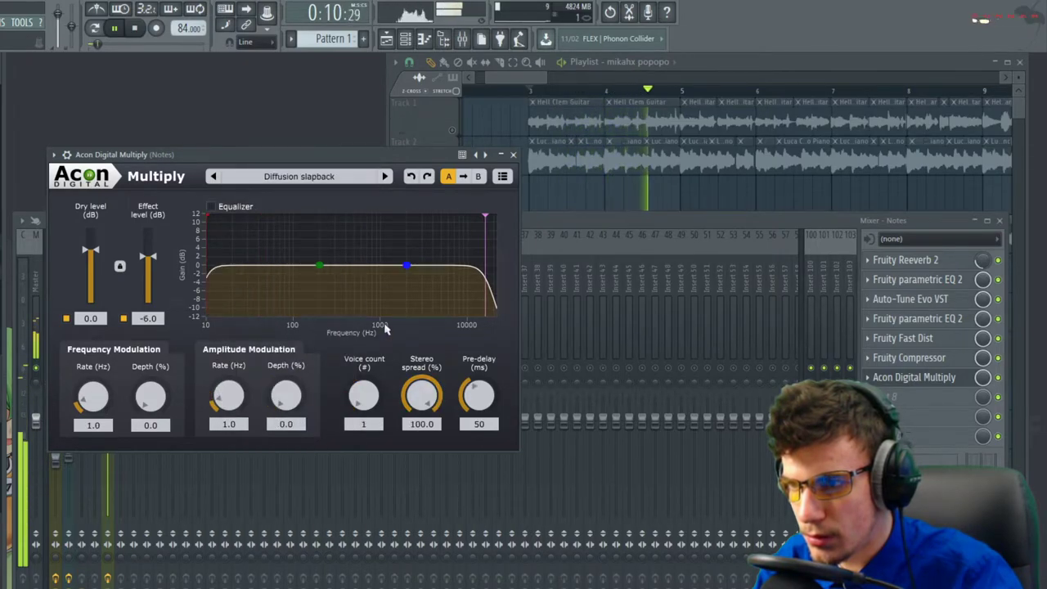
left_click(335, 179)
left_click(281, 385)
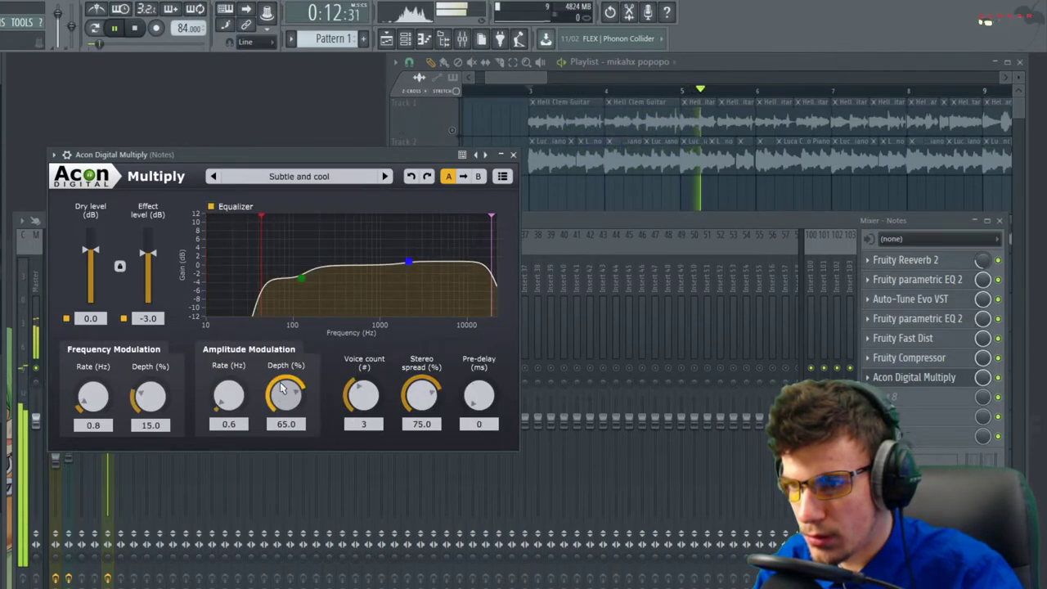
left_click(327, 177)
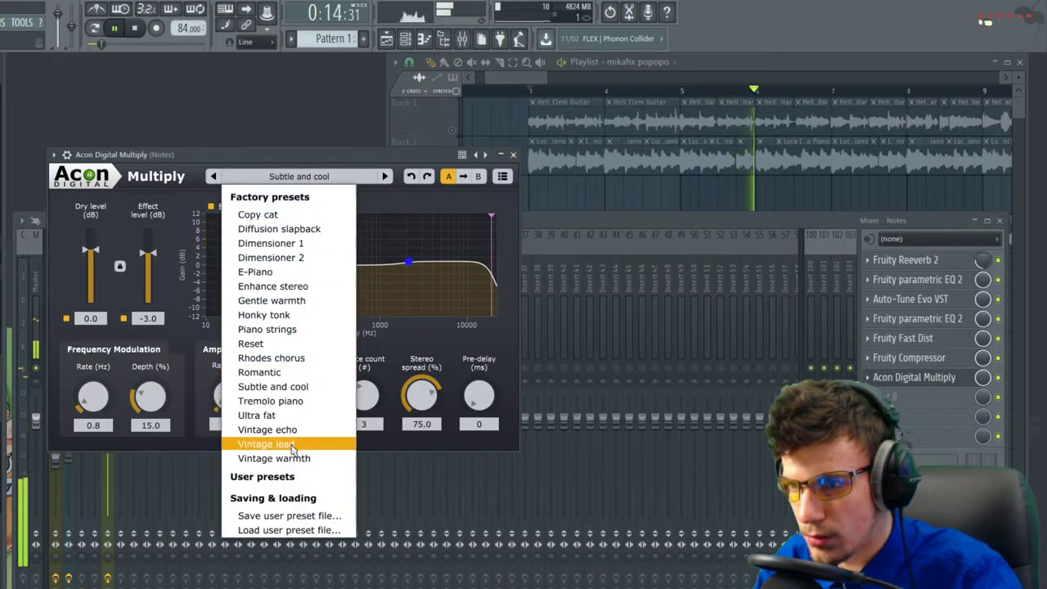
left_click(293, 444)
Lower stereo spread to 54.8, settle on Tremolo piano, and move the snare clip to bar 17
left_click_drag(417, 401, 419, 421)
left_click(333, 178)
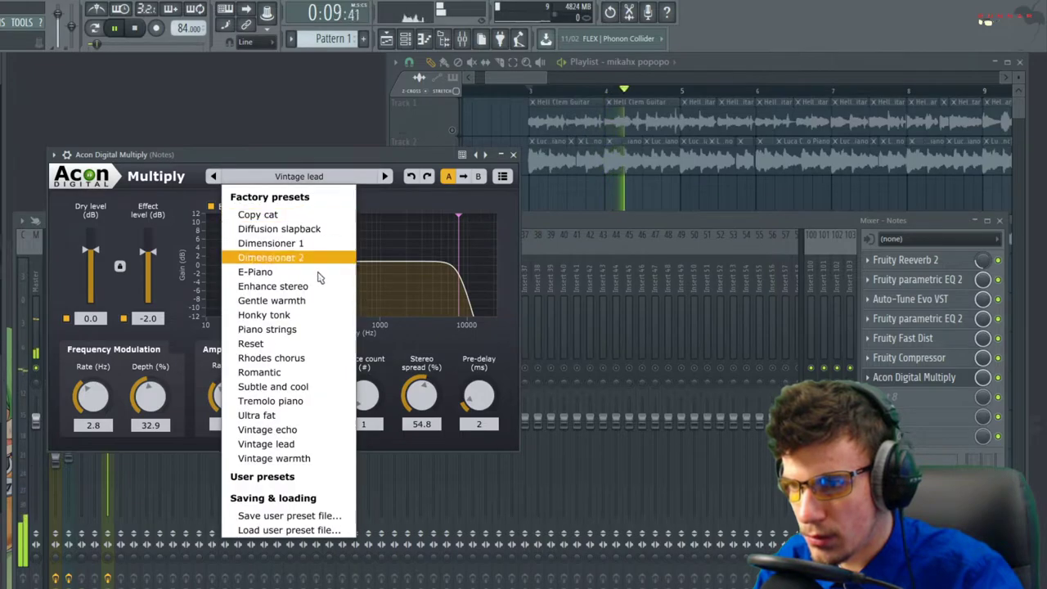
left_click(296, 402)
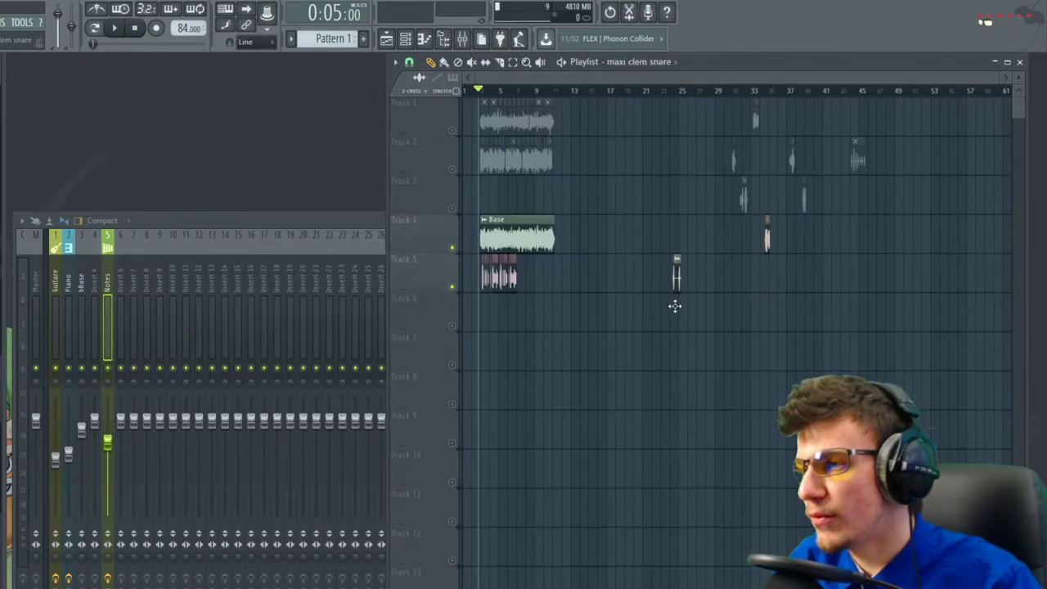
left_click_drag(675, 306, 609, 317)
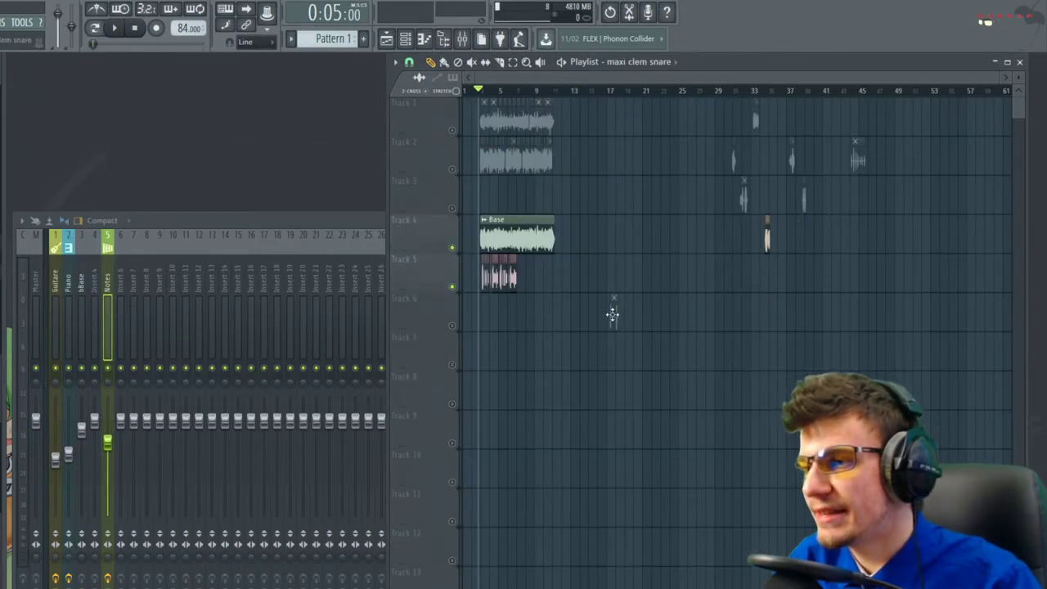
Audition the snare clip and set the playback start at bar 17
scroll(604, 276, "up", 8)
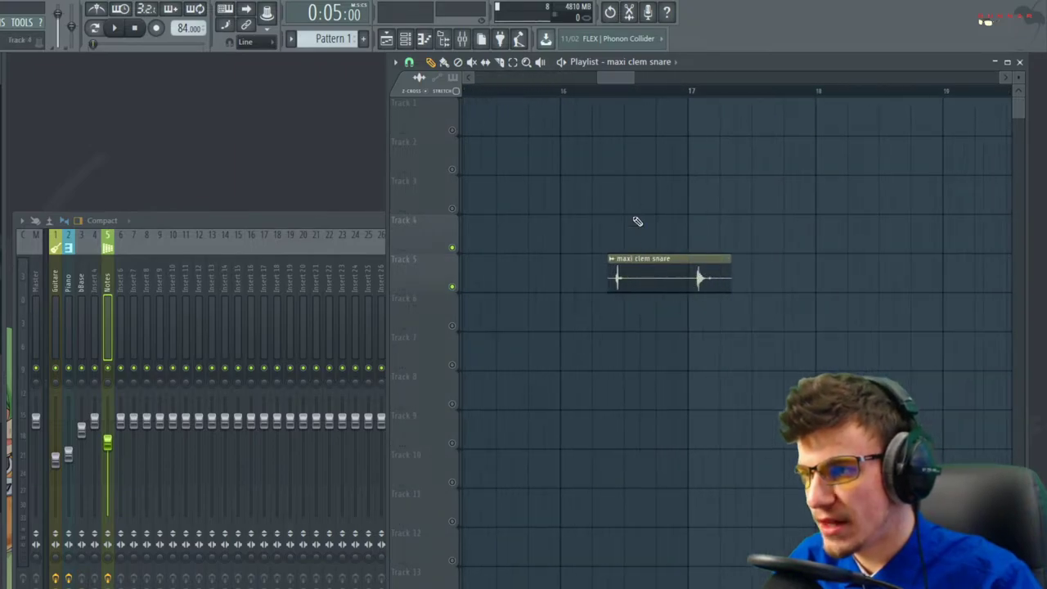
key("space")
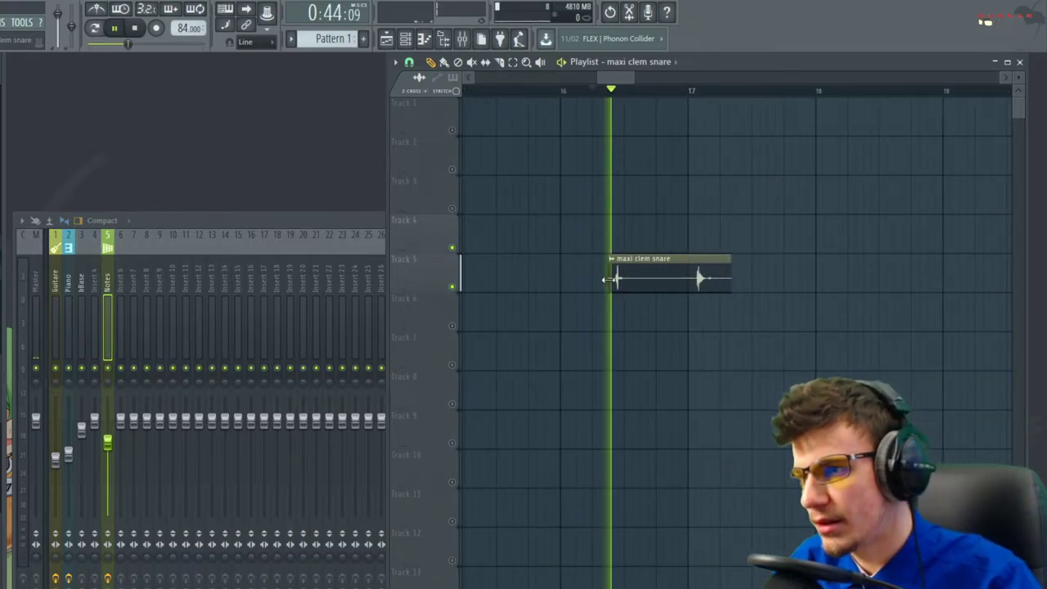
key("space")
left_click(689, 90)
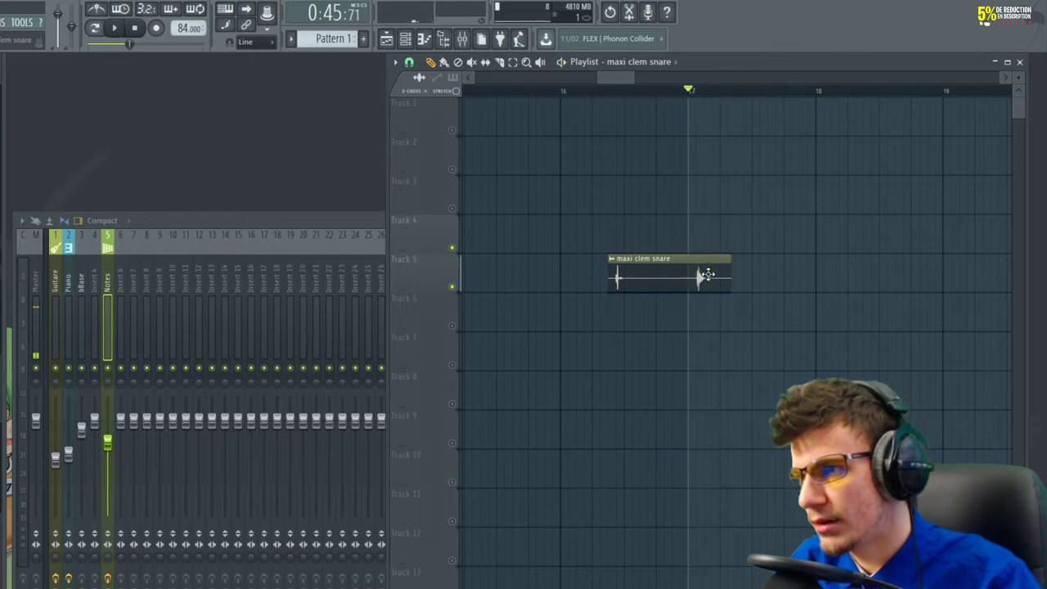
scroll(611, 272, "up", 3)
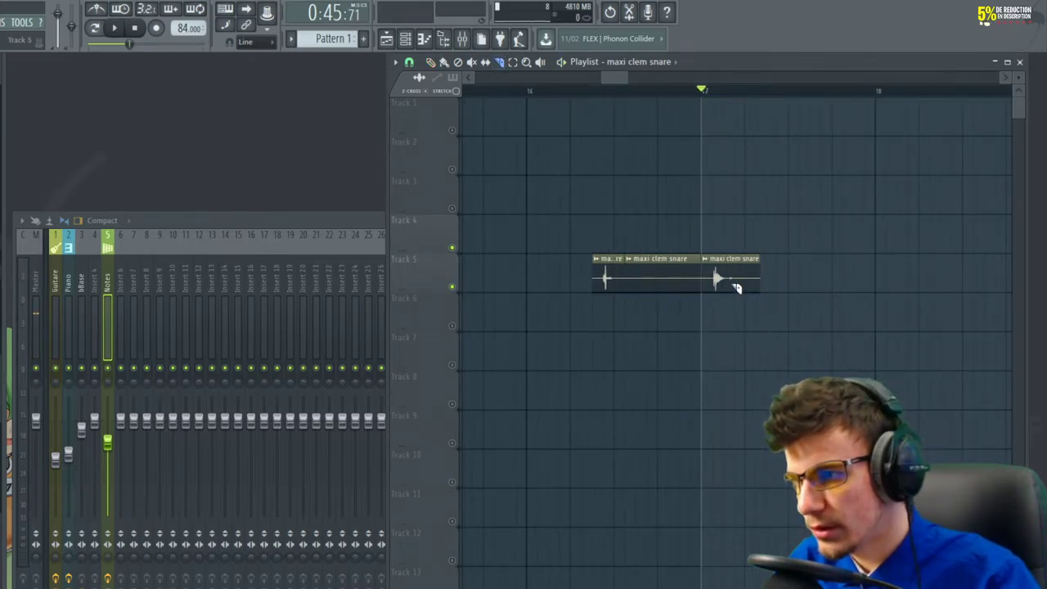
Delete the snare clip's middle slice, move the last hit onto Track 6, and play both
right_click(675, 279)
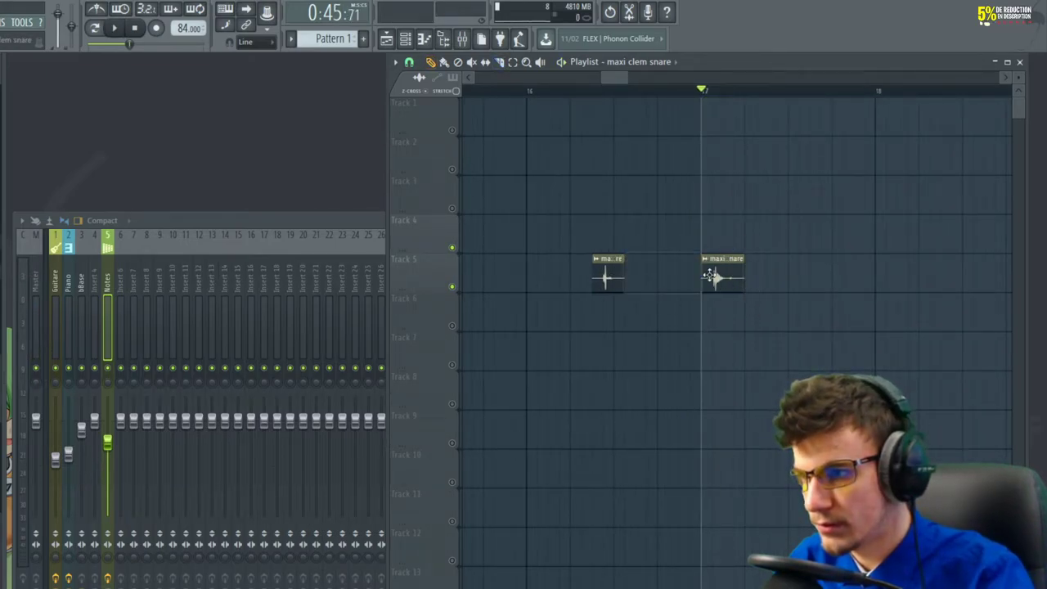
left_click_drag(714, 279, 595, 318)
scroll(609, 336, "up", 4)
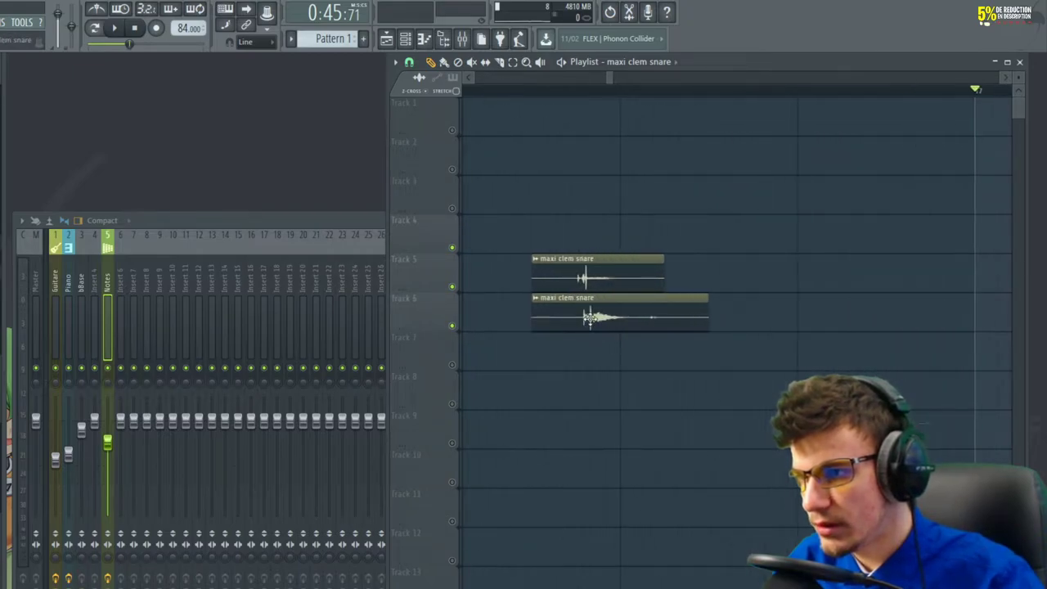
scroll(582, 317, "up", 3)
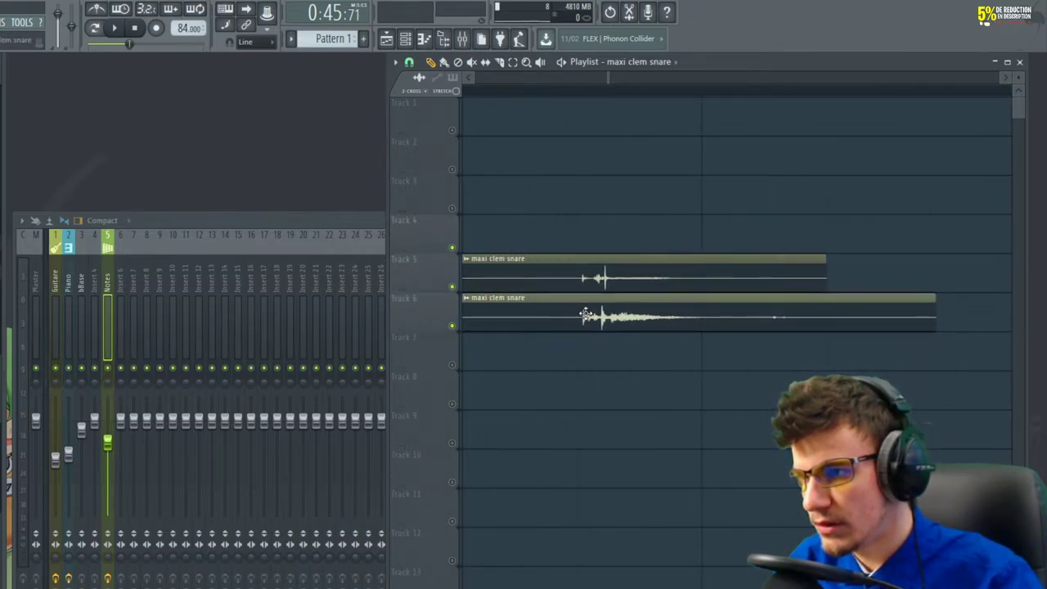
scroll(584, 314, "down", 3)
left_click(555, 90)
key("space")
key("space")
key("ctrl+a")
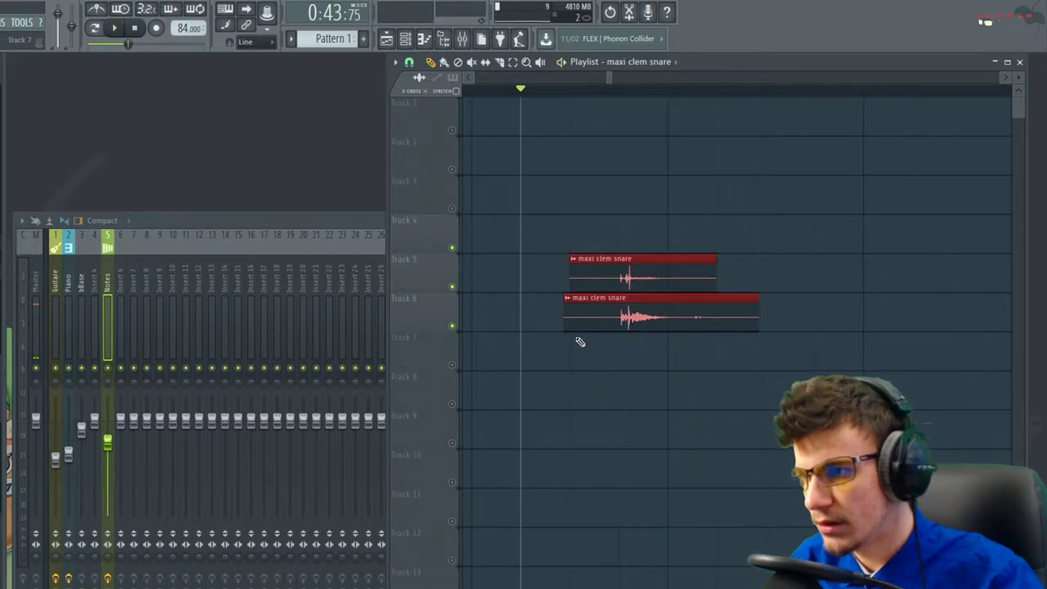
Trim the starts of both snare clips together, then shorten both ends to match
left_click_drag(564, 311, 601, 321)
left_click(742, 347)
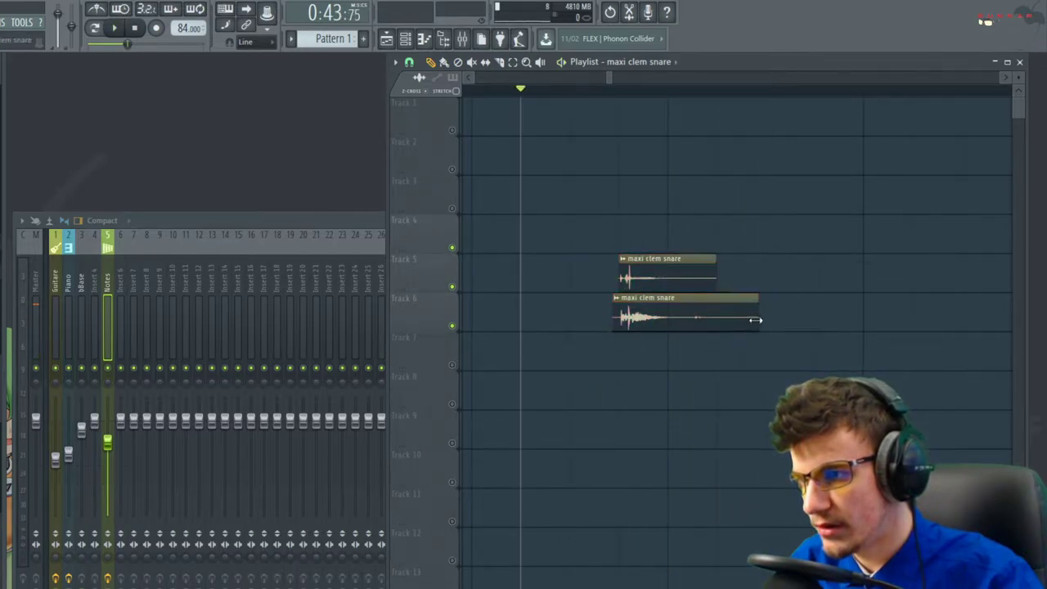
scroll(684, 327, "up", 3)
key("space")
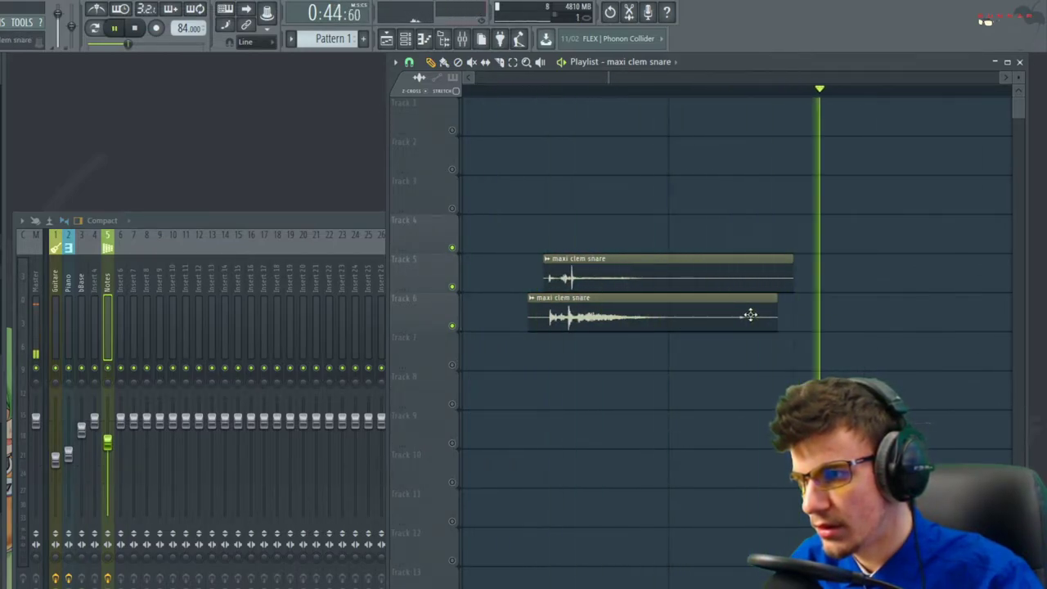
left_click_drag(777, 314, 694, 315)
left_click_drag(792, 278, 693, 278)
key("space")
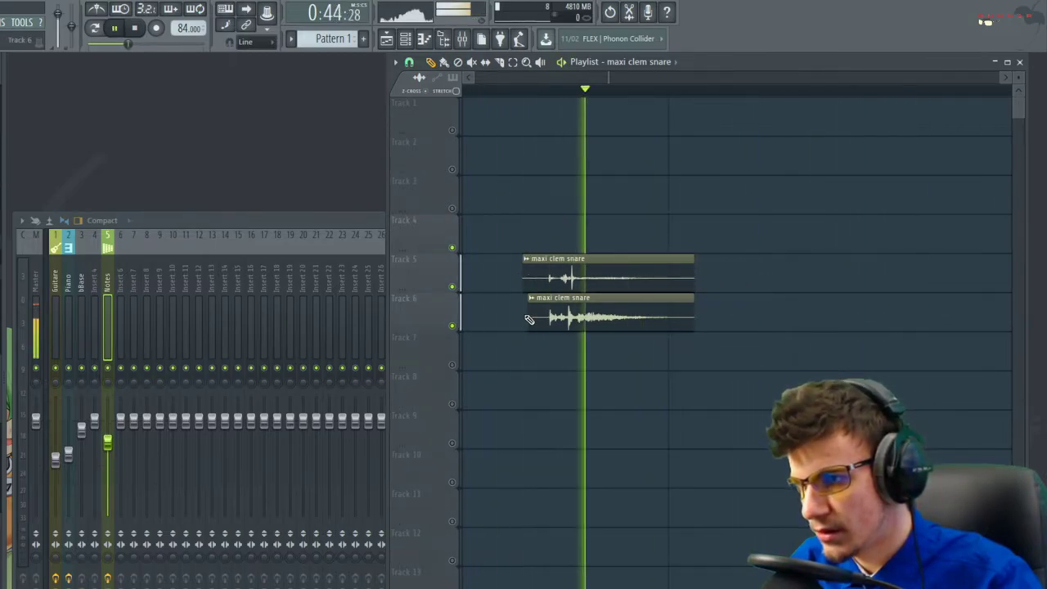
Play back the trimmed snare layers and open the maxi clem snare sample settings
key("space")
scroll(594, 278, "down", 3)
double_click(588, 271)
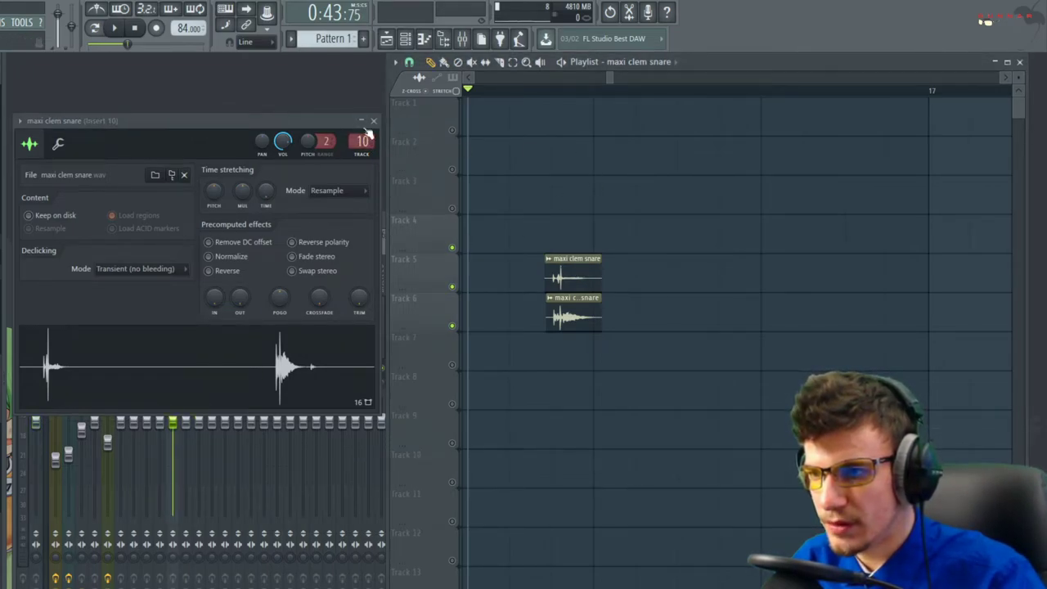
Close the sample settings and give mixer Insert 10 the drum icon
left_click(372, 122)
right_click(183, 233)
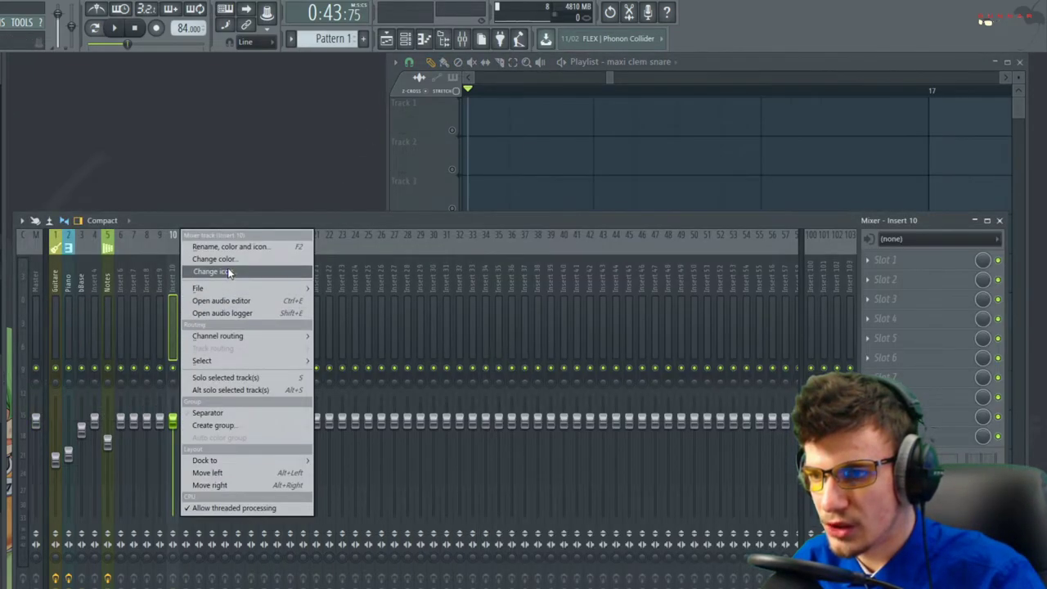
left_click(228, 273)
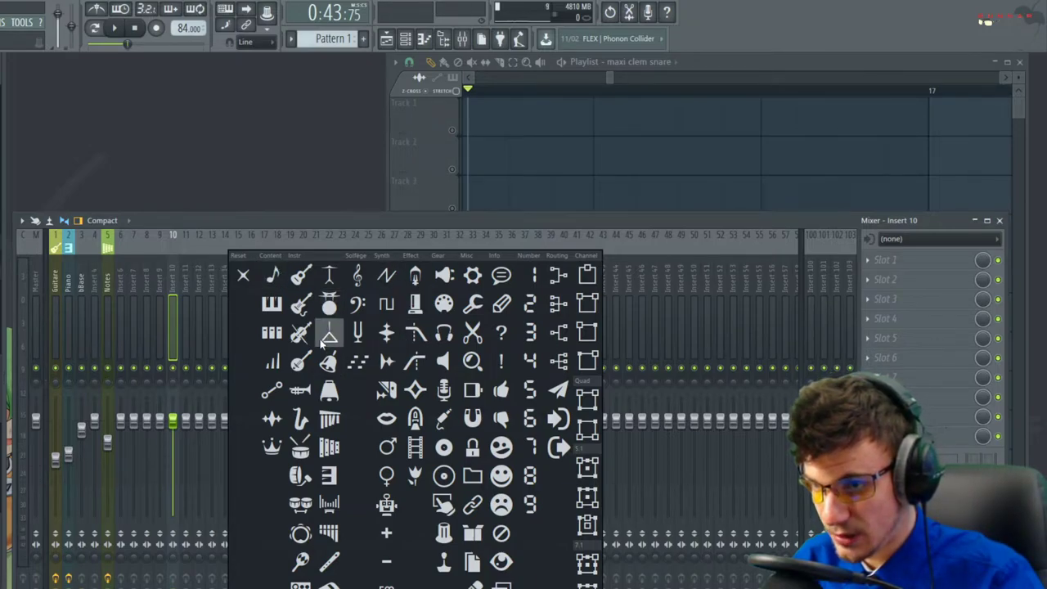
left_click(301, 451)
Rename mixer Insert 10 to Snare
right_click(174, 302)
left_click(223, 249)
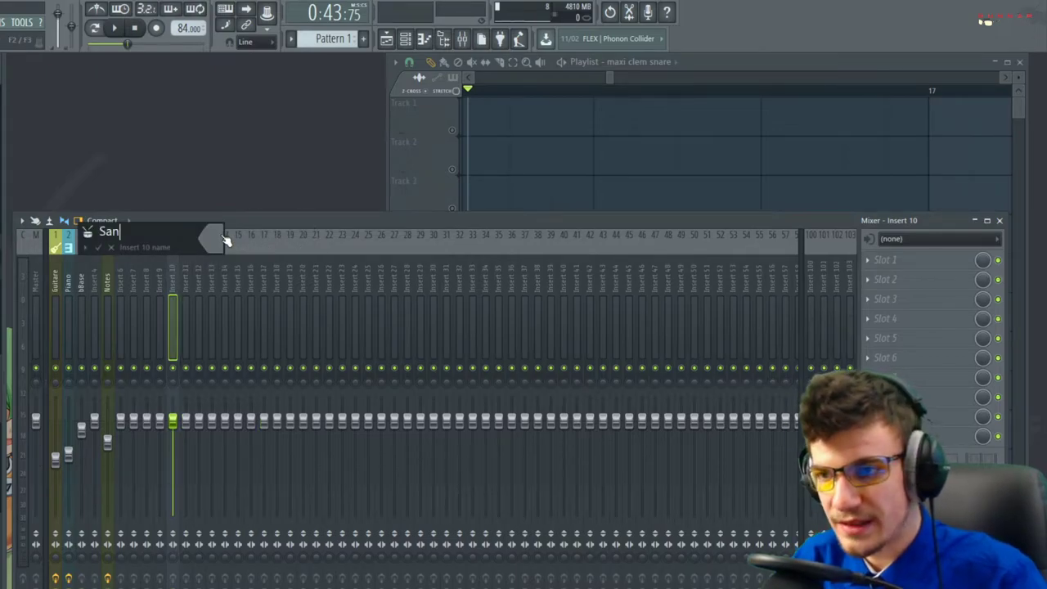
key("Return")
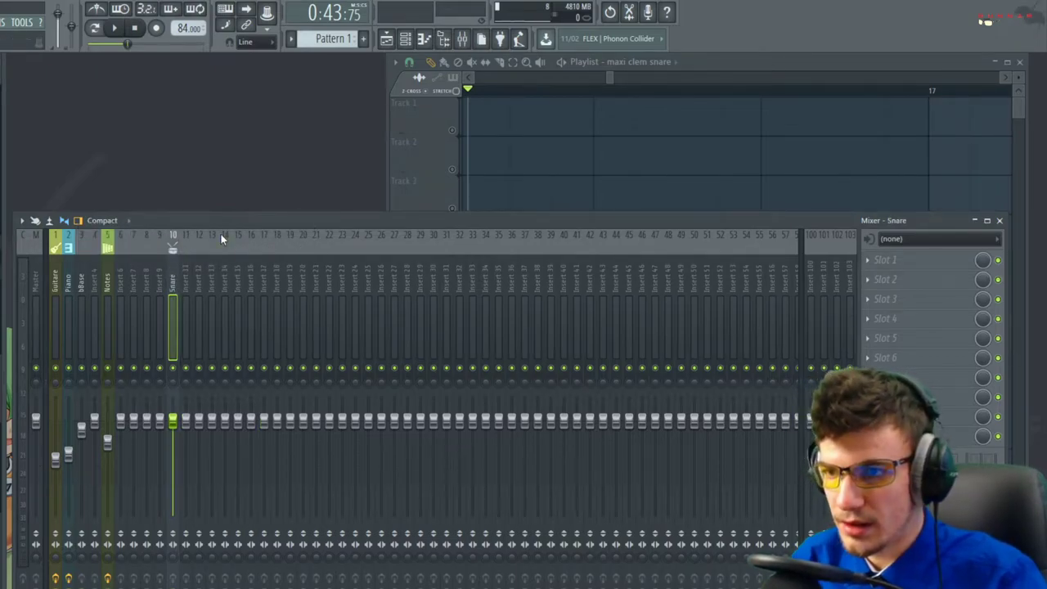
left_click(915, 263)
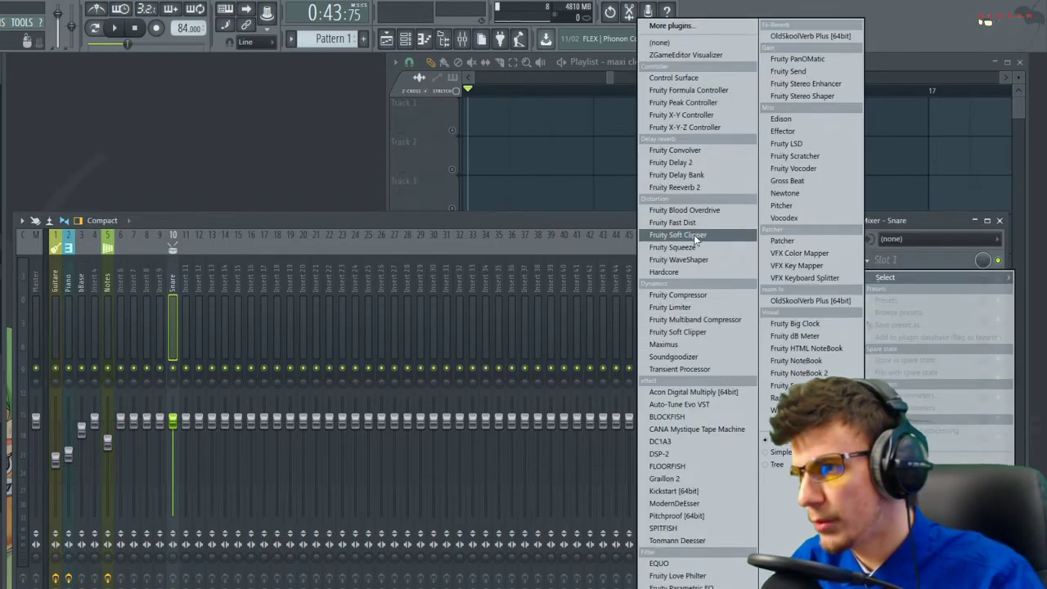
Load Fruity Fast Dist into Snare slot 1 and audition the distorted snare
left_click(672, 221)
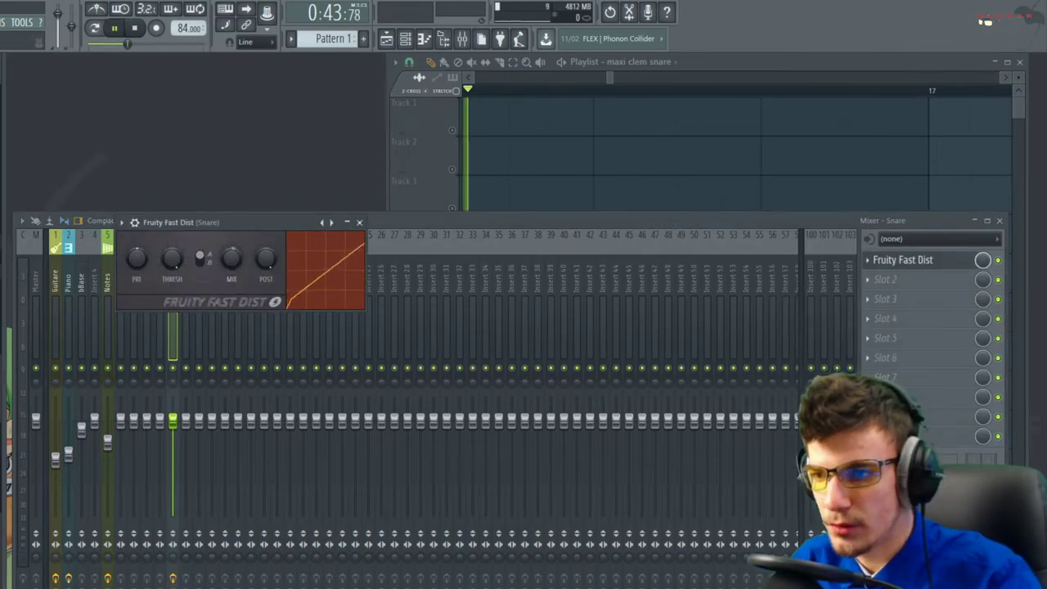
key("space")
key("space")
key("space")
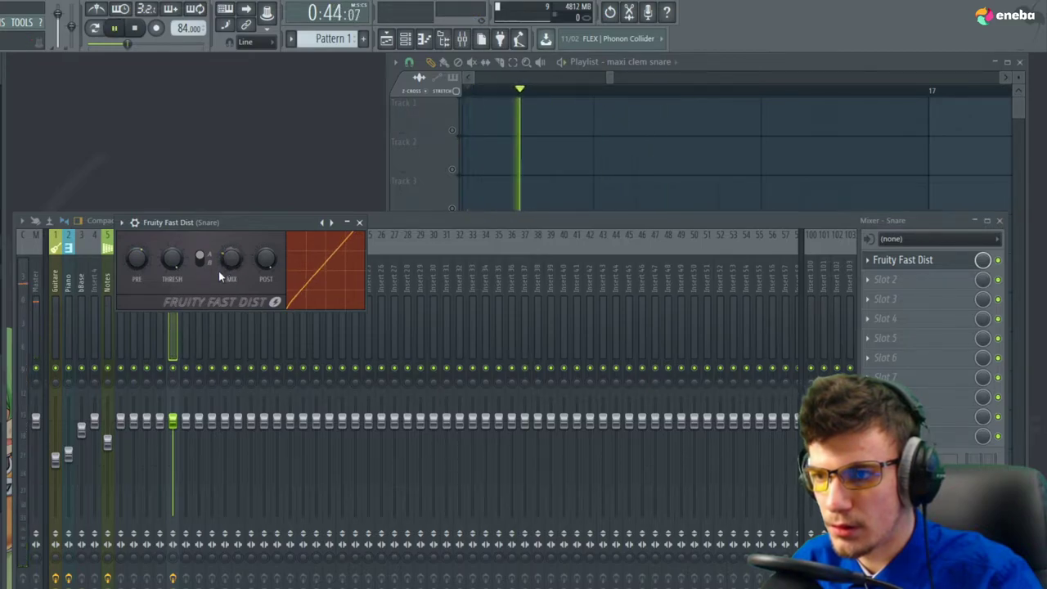
key("space")
key("space")
left_click(999, 262)
key("space")
key("space")
key("space")
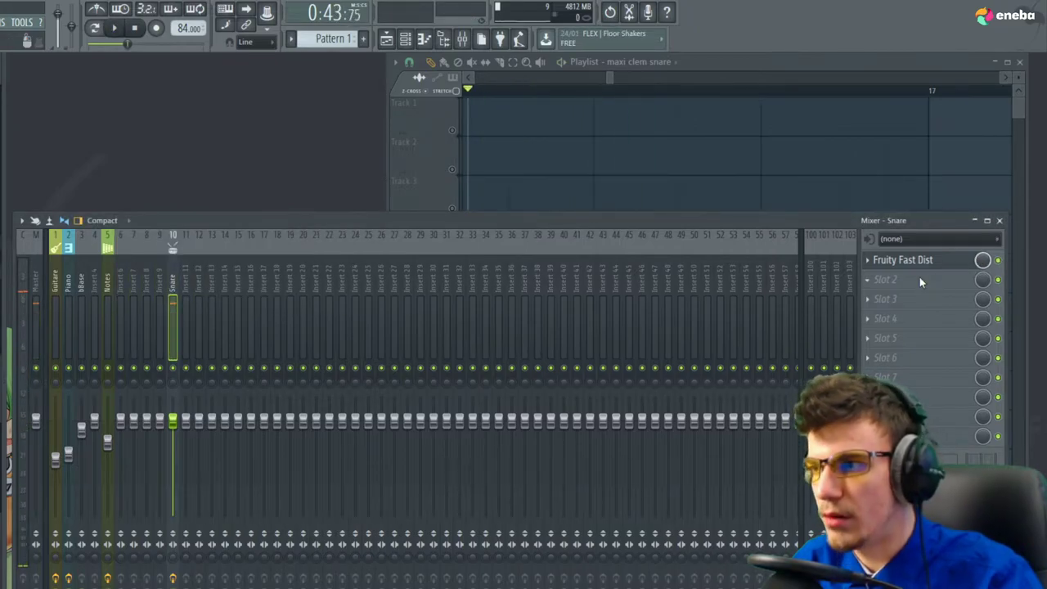
Add Fruity parametric EQ 2 in slot 2 and cut the snare's low frequencies
left_click(919, 278)
left_click(681, 587)
left_click_drag(193, 345, 251, 398)
left_click_drag(221, 346, 218, 363)
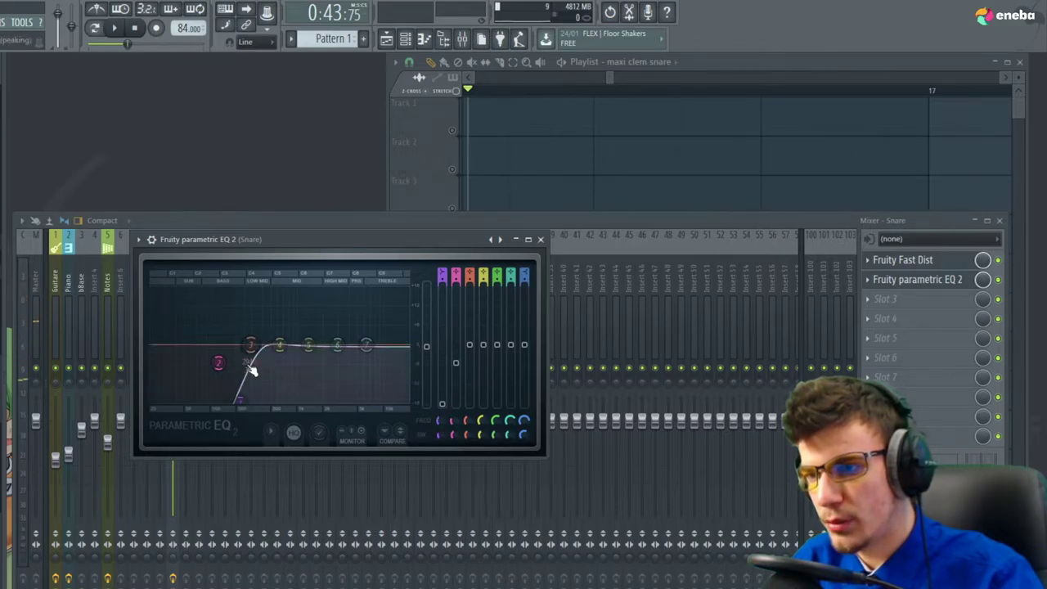
key("space")
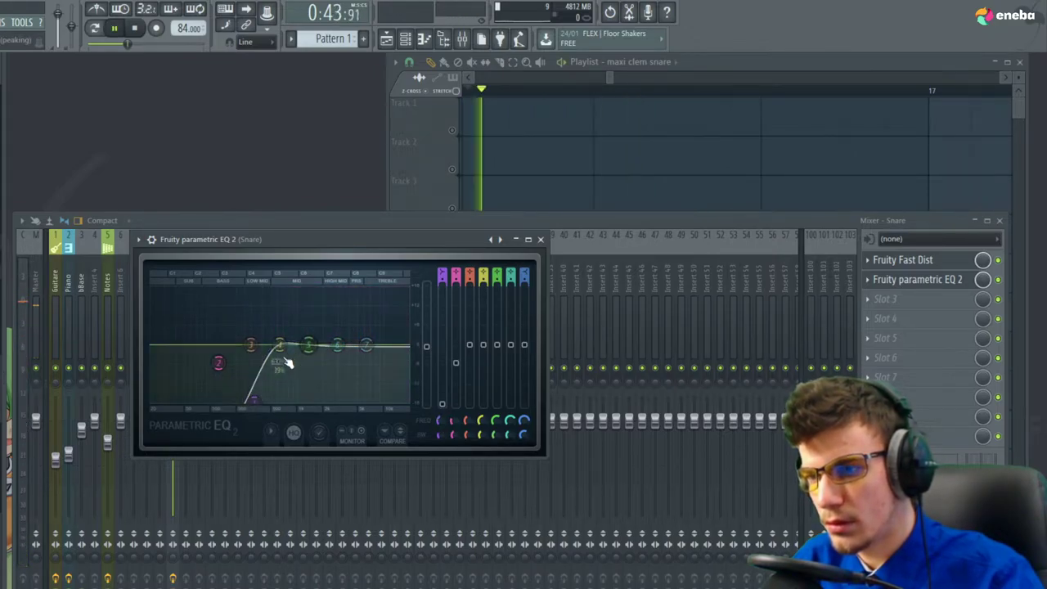
left_click_drag(255, 401, 227, 401)
key("space")
key("space")
left_click_drag(219, 363, 249, 347)
key("space")
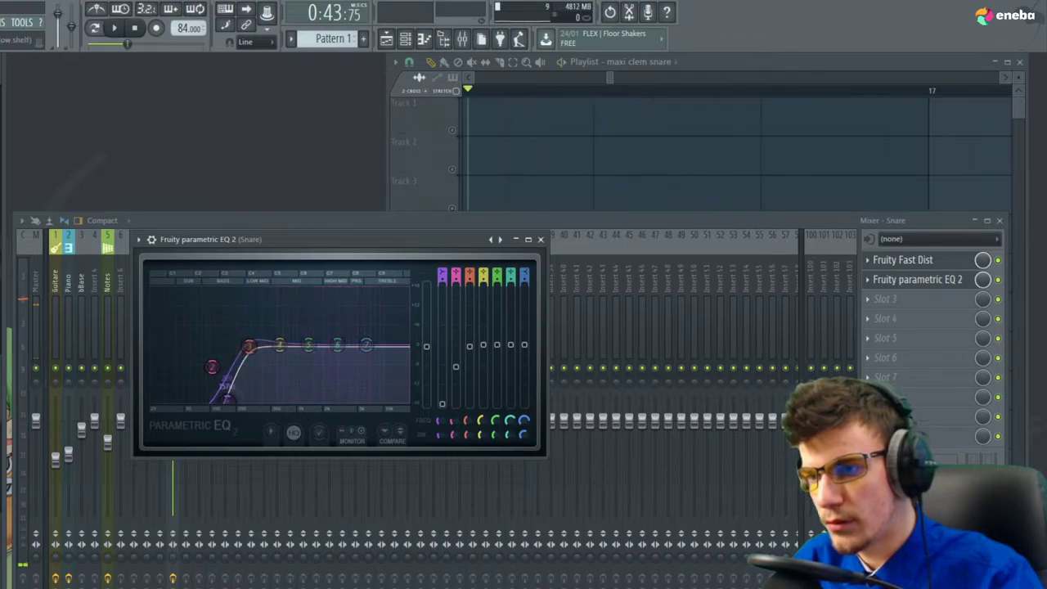
key("space")
Flatten EQ band 3, lift band 4, and boost the highs with a shelf
key("space")
left_click_drag(251, 342, 277, 338)
key("space")
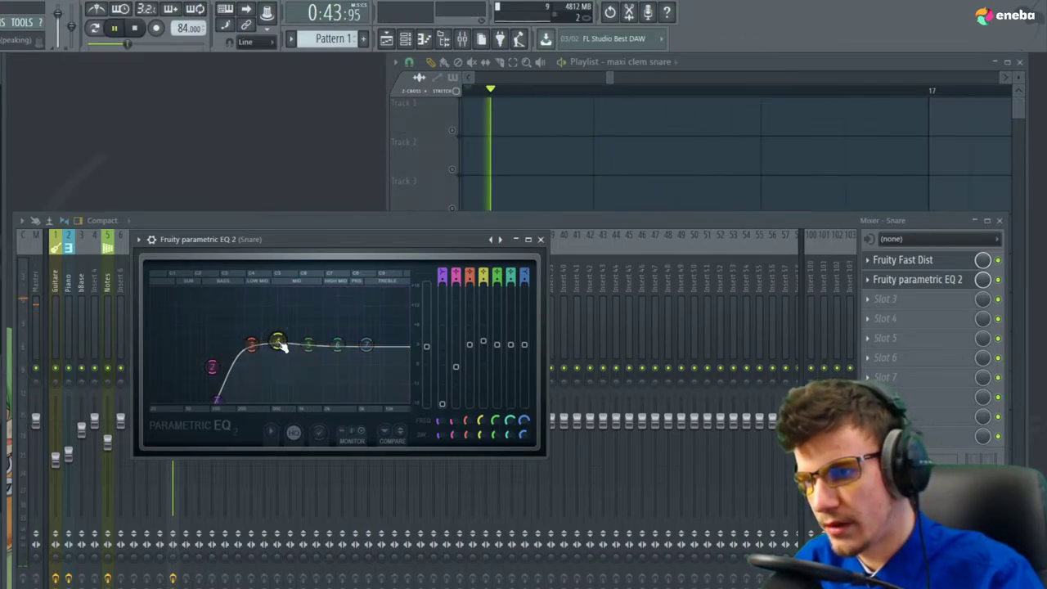
key("space")
key("space")
mouse_move(366, 344)
left_mouse_down()
mouse_move(373, 360)
mouse_move(368, 335)
left_mouse_up()
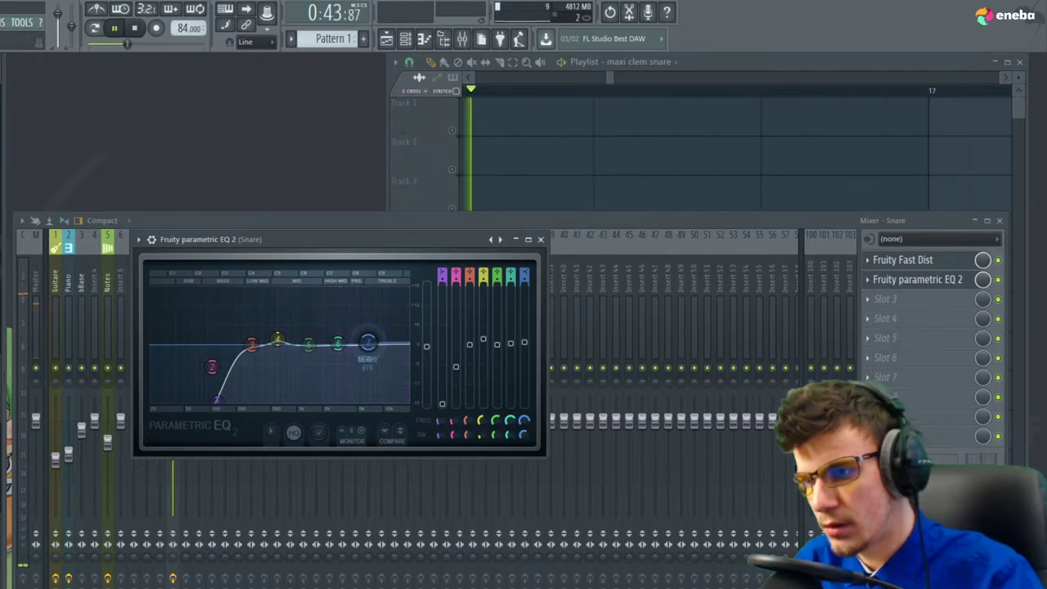
key("space")
left_click(540, 240)
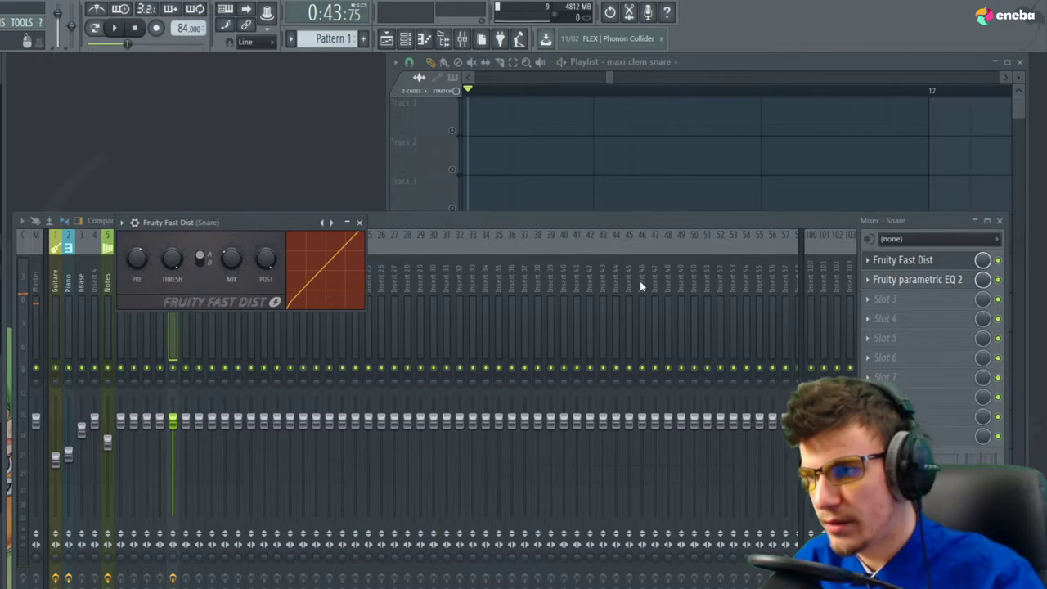
left_click(358, 221)
Load Fruity Reeverb 2 into slot 3, audition it, and select the snare clip on Track 6
left_click(885, 298)
left_click(695, 187)
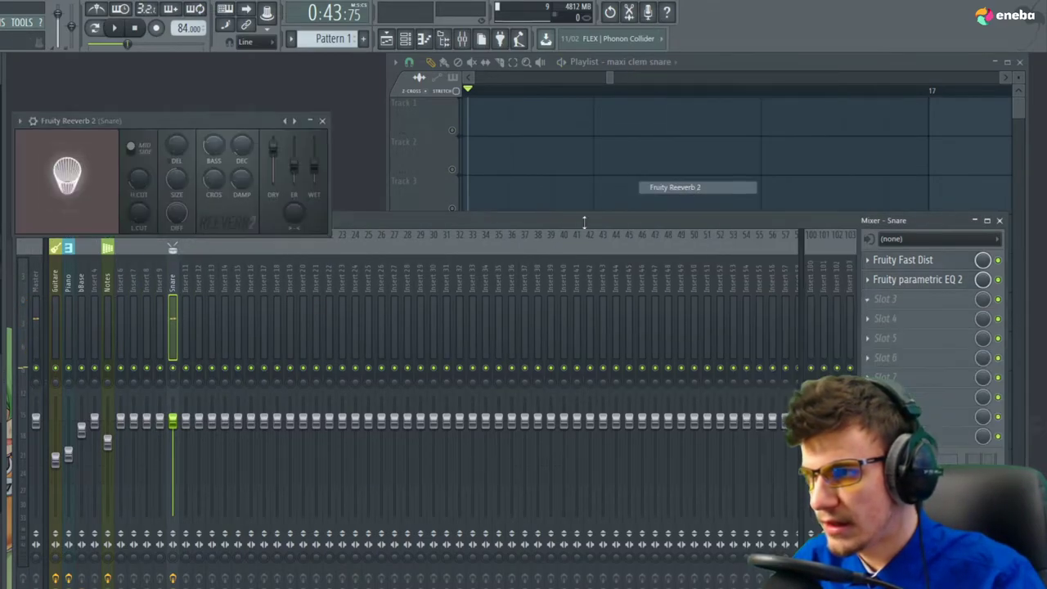
key("space")
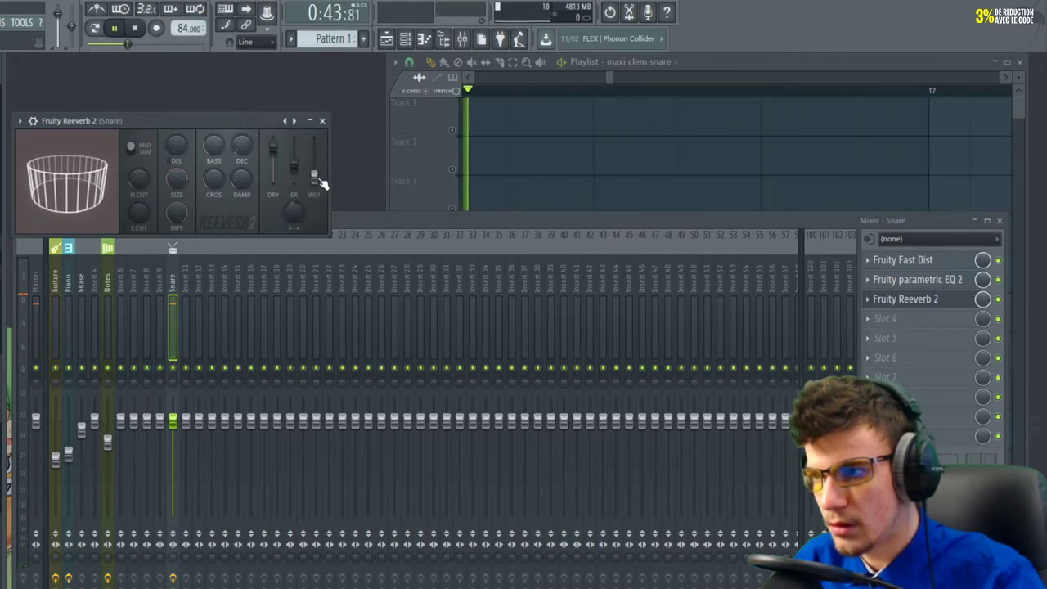
left_click(323, 122)
left_click(695, 180)
scroll(834, 307, "down", 3)
key("space")
left_click(828, 310, "ctrl")
scroll(834, 315, "down", 3)
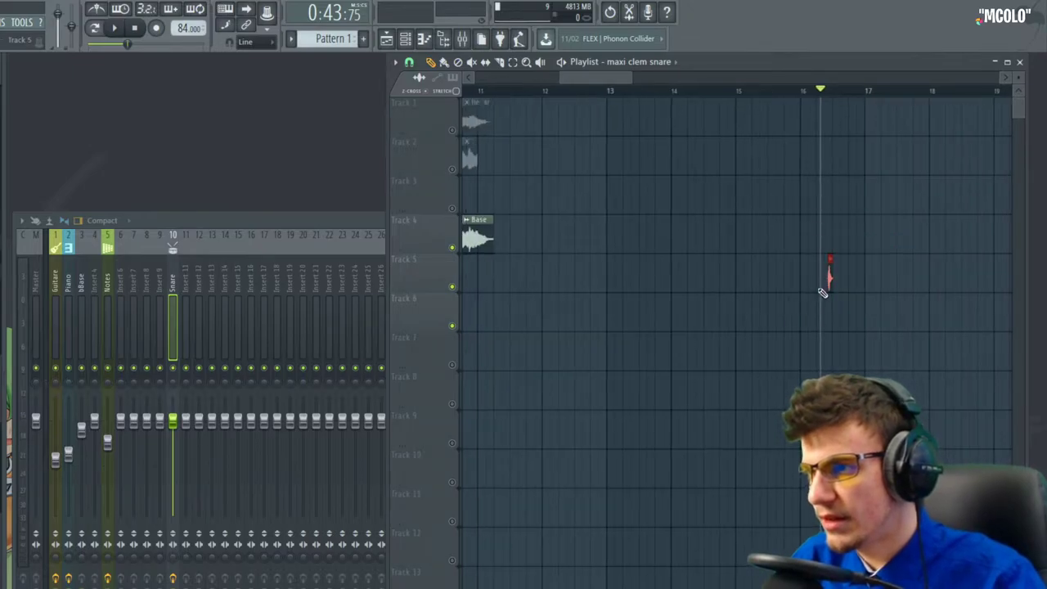
Place the maxi clem snare clip on Track 8 near bar 3, checking its timing with playback
left_click_drag(829, 278, 32, 319)
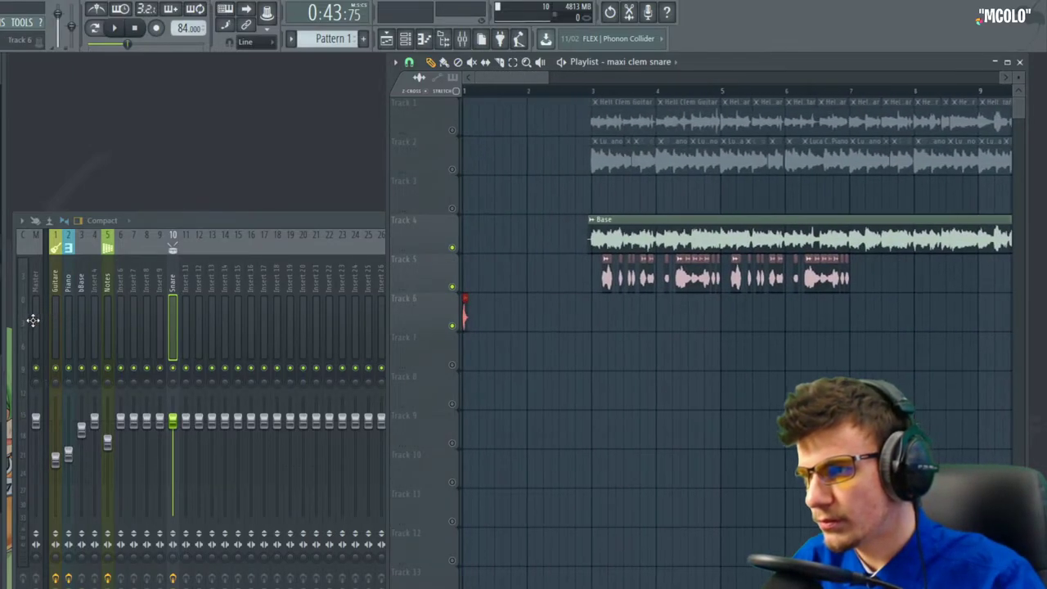
scroll(628, 311, "up", 3)
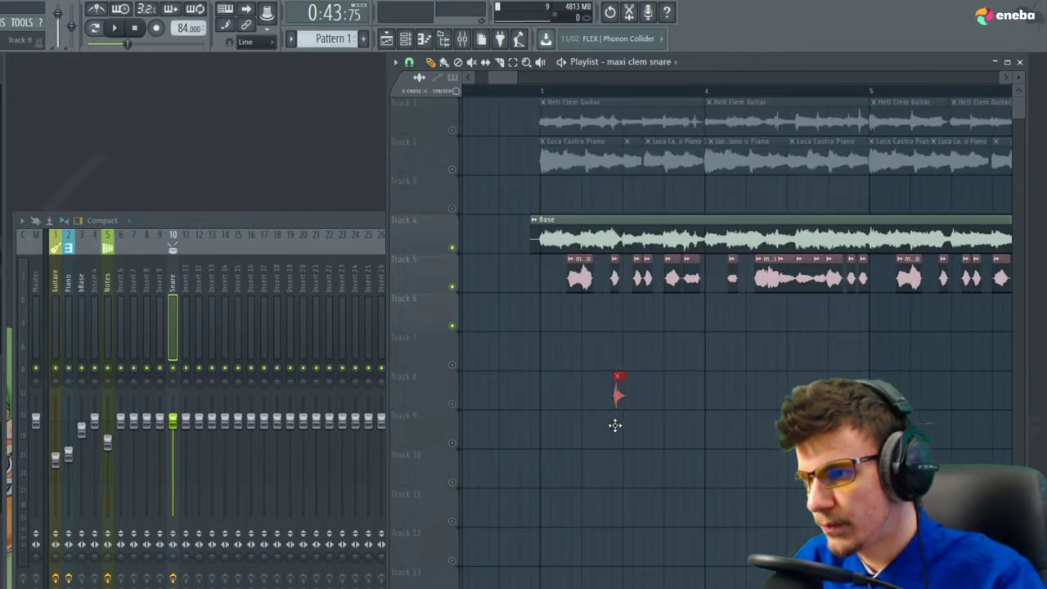
key("space")
key("space")
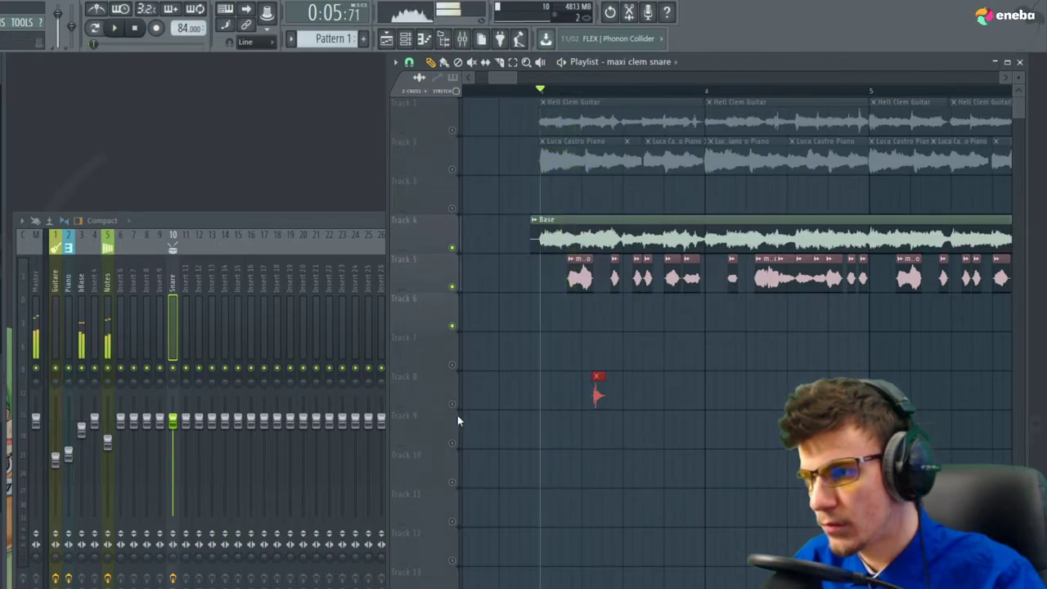
key("space")
scroll(606, 388, "up", 6)
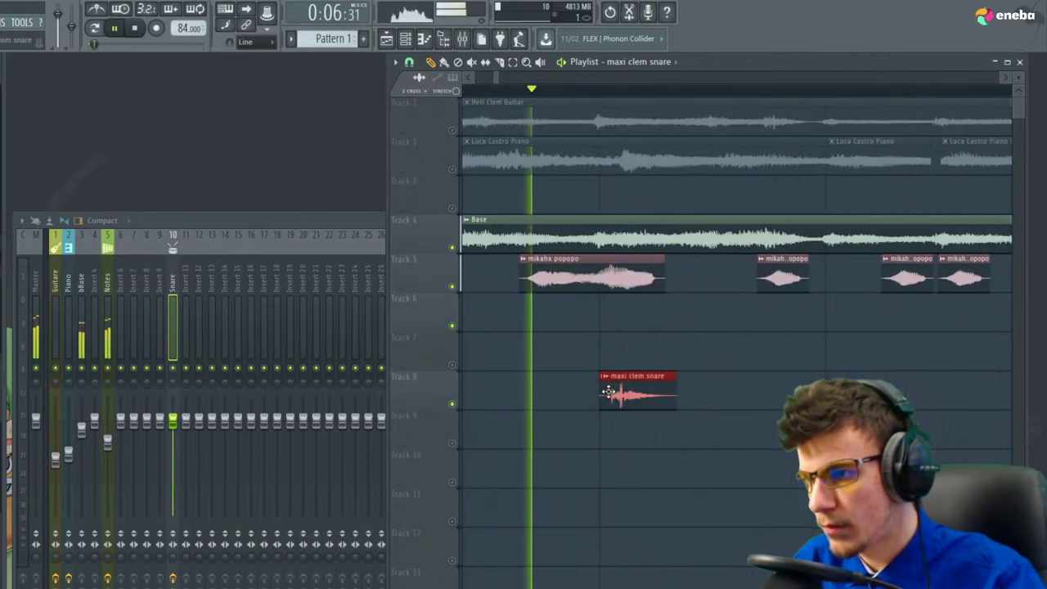
left_click_drag(611, 392, 585, 402)
Select the four snare clips on Track 8 and play the arrangement with the repeated snare hits
scroll(555, 426, "down", 6)
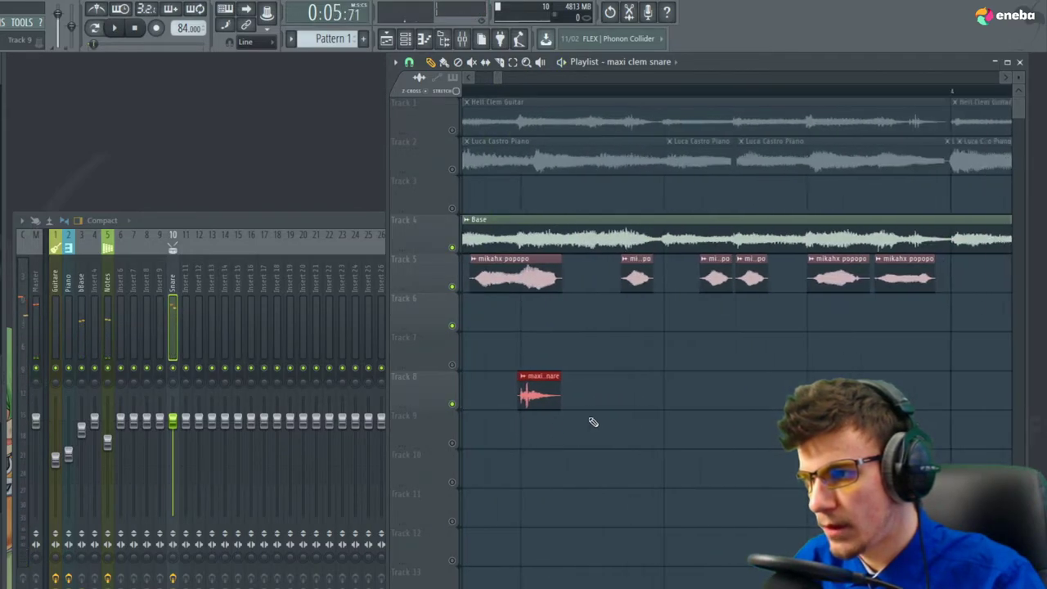
scroll(677, 398, "down", 3)
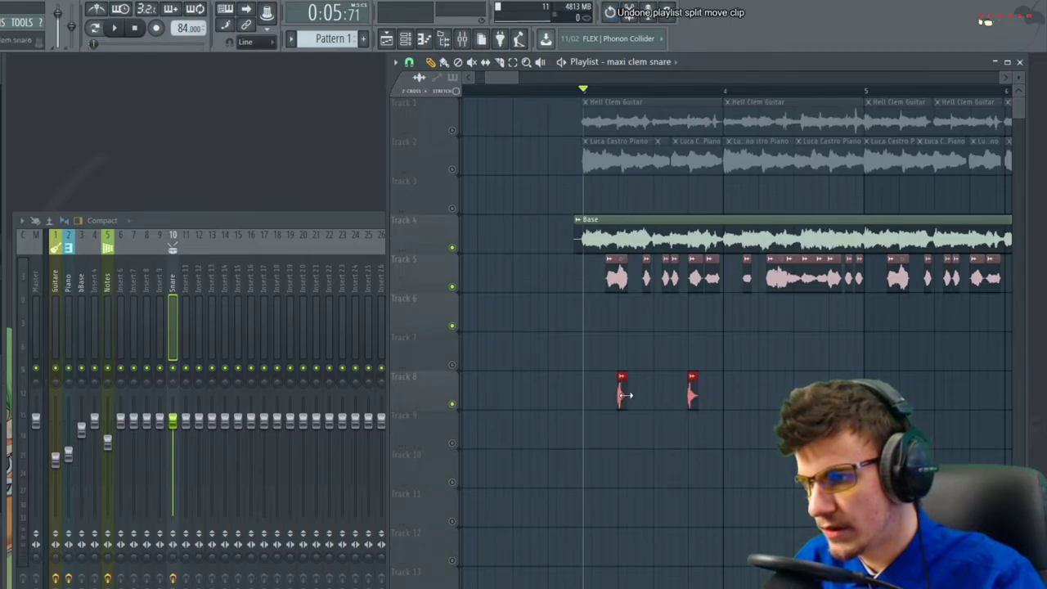
scroll(613, 405, "down", 2)
left_click_drag(793, 383, 578, 408)
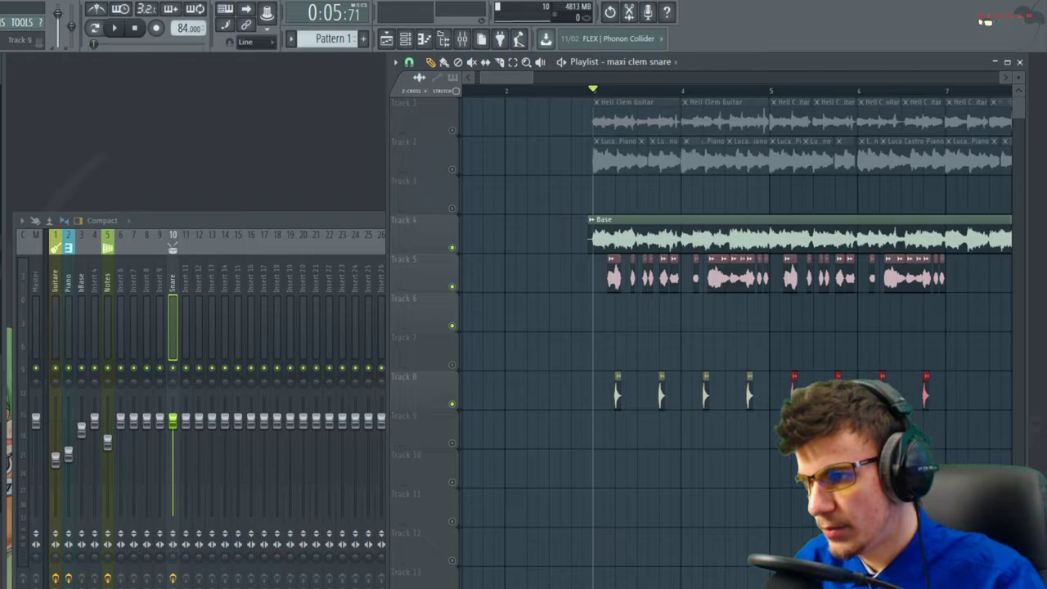
key("space")
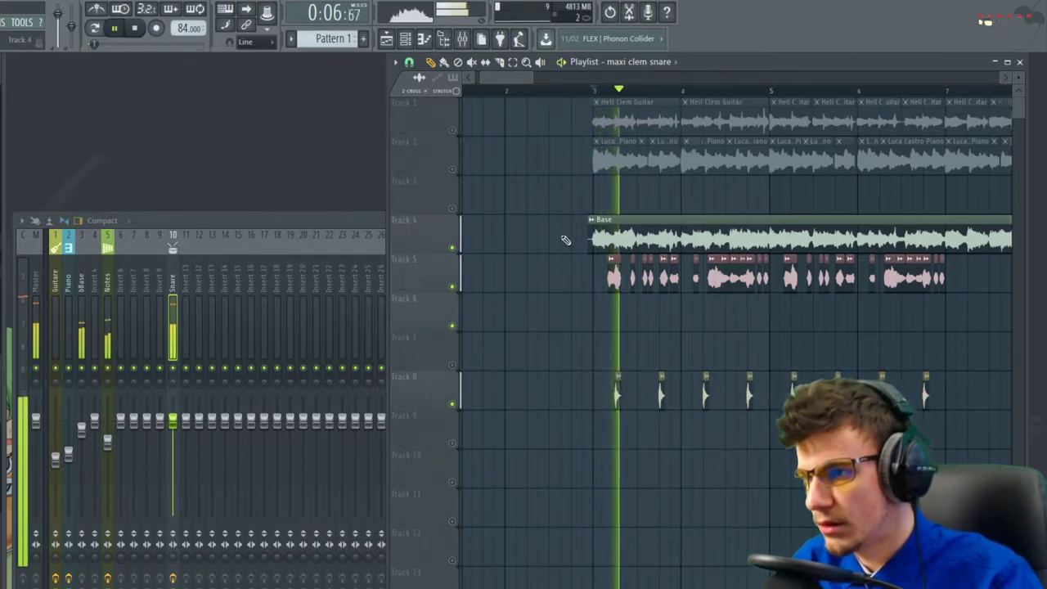
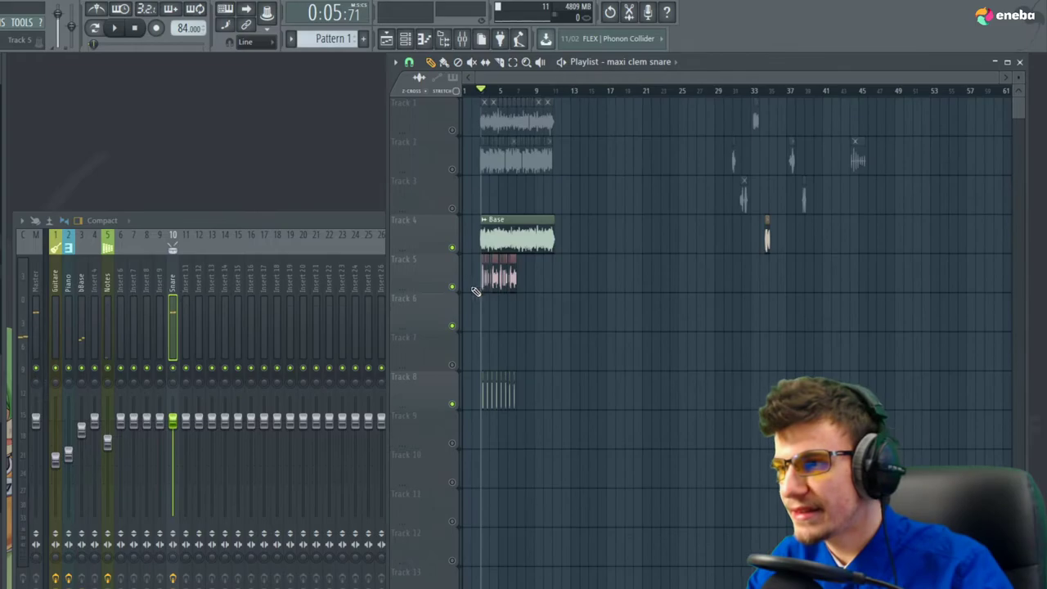
Mute Track 4 (Base clip) and Track 5 (vocal chops), then play the arrangement
scroll(818, 242, "up", 5)
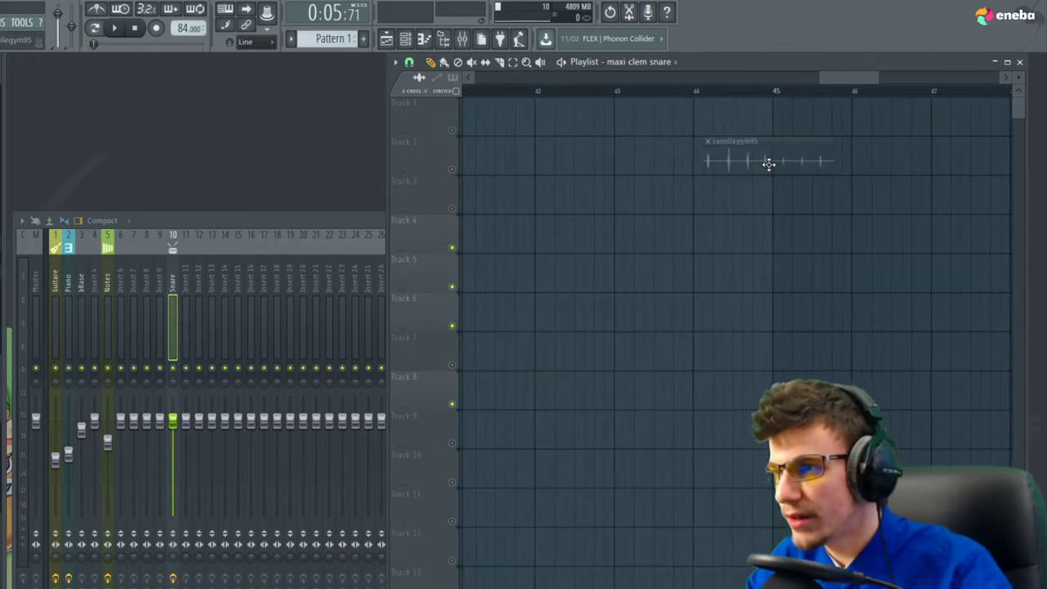
scroll(803, 173, "down", 5)
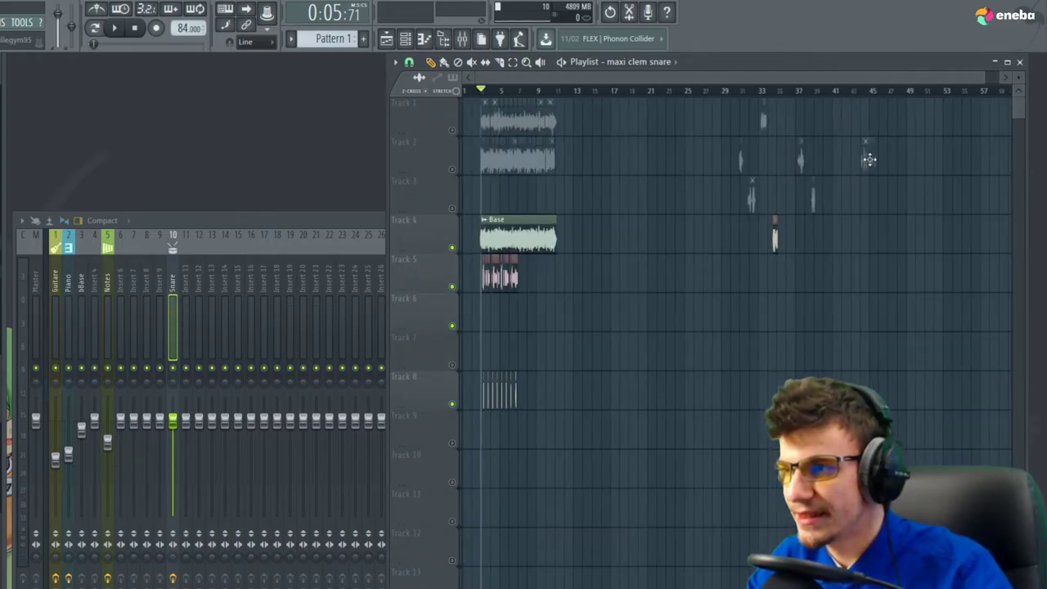
scroll(491, 415, "up", 5)
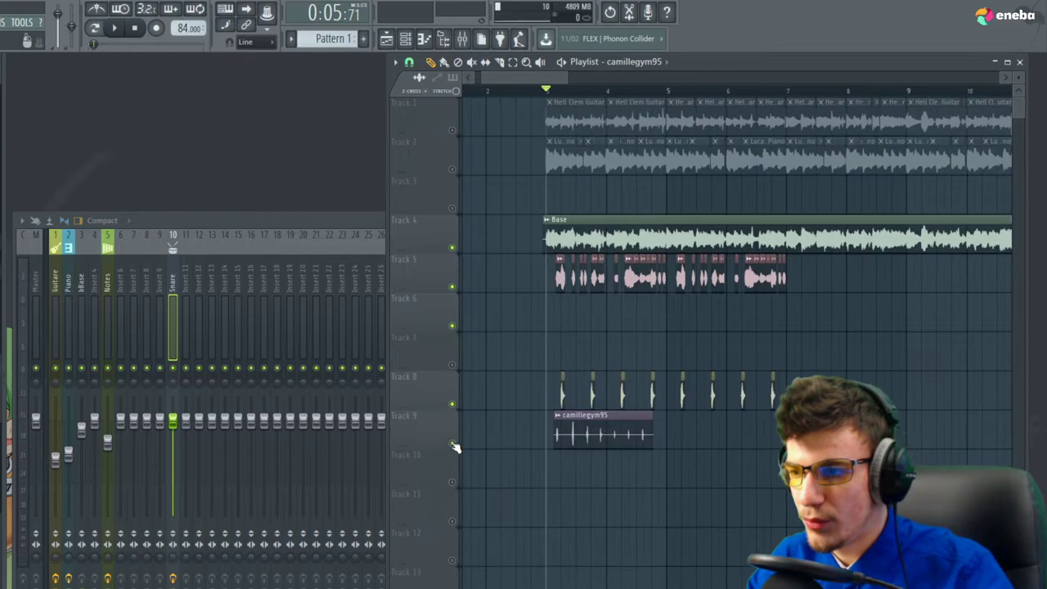
left_click(452, 248)
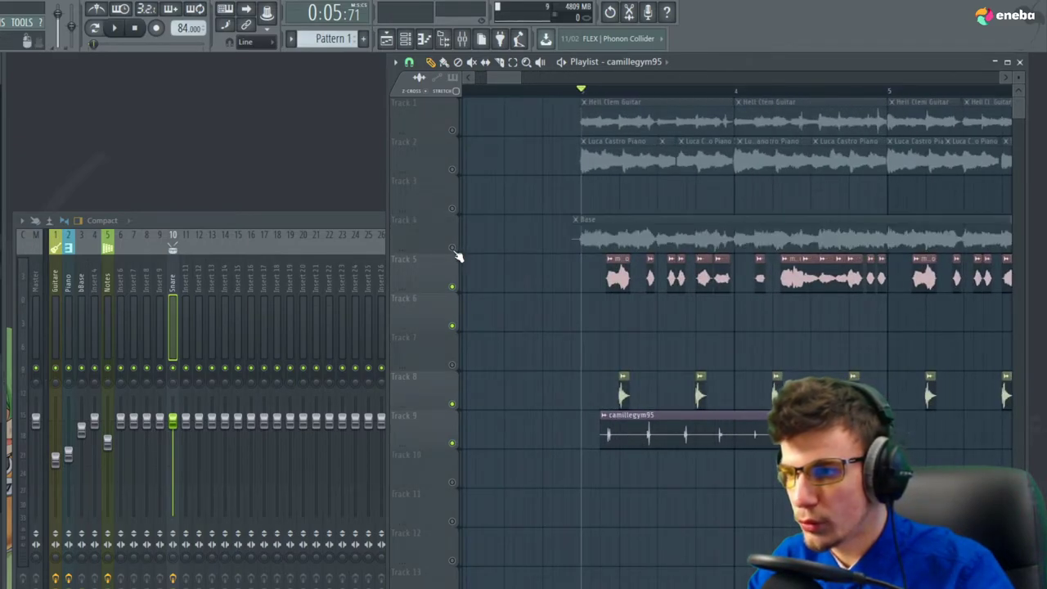
left_click(453, 287)
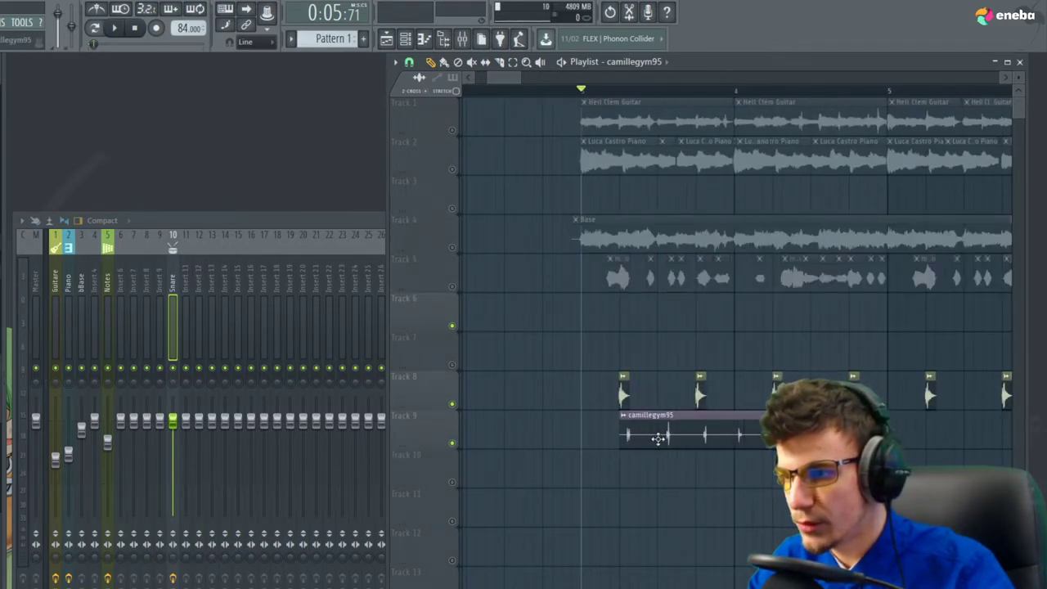
key("space")
scroll(657, 439, "up", 3)
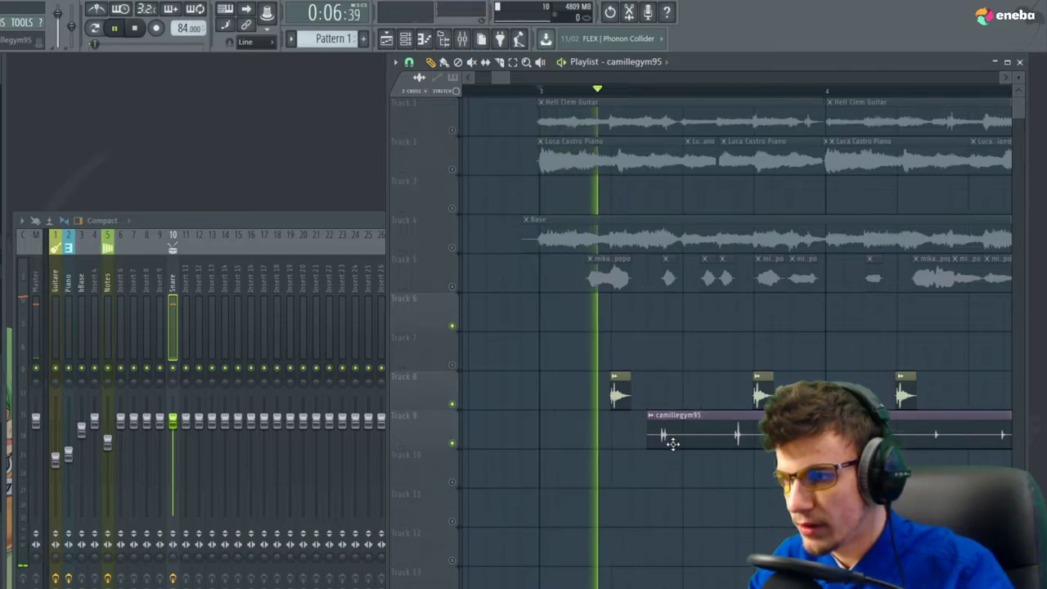
left_click_drag(648, 438, 659, 442)
key("space")
key("space")
key("space")
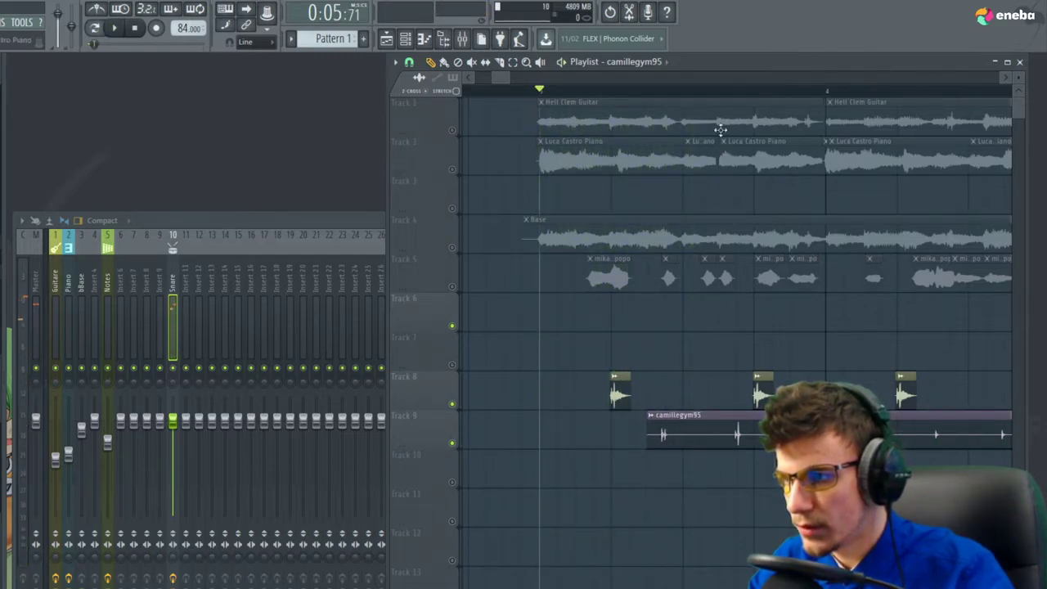
left_click(719, 89)
key("space")
key("space")
mouse_move(650, 439)
left_mouse_down()
mouse_move(720, 446)
mouse_move(646, 443)
left_mouse_up()
key("space")
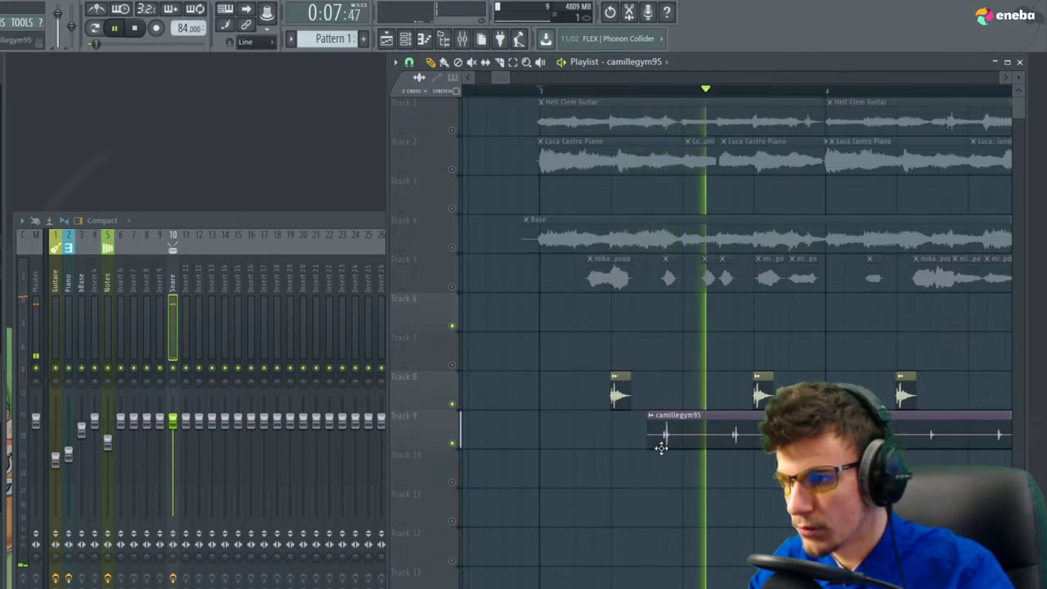
key("space")
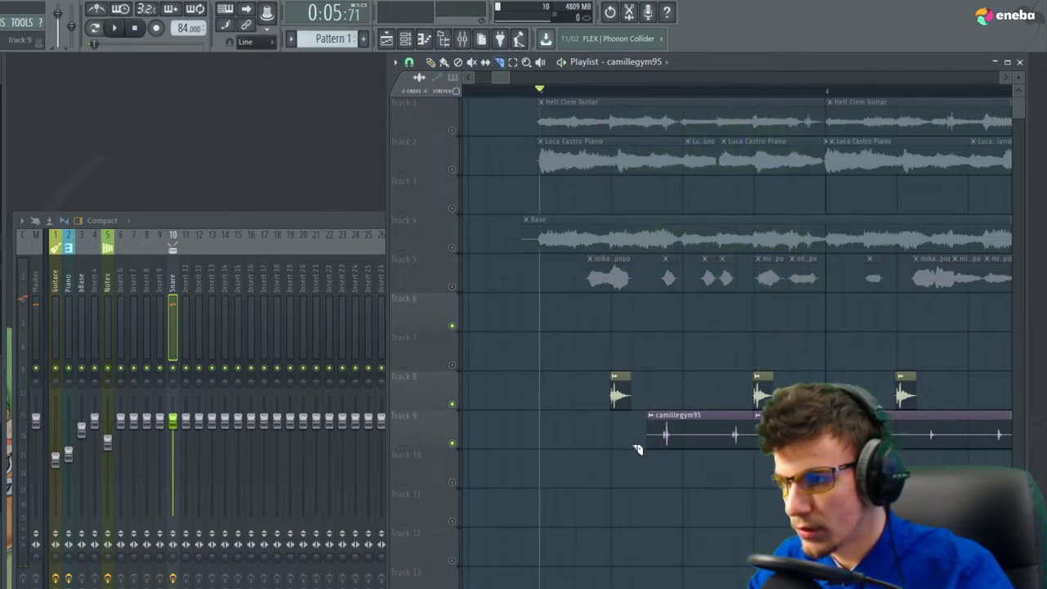
scroll(634, 453, "down", 2)
scroll(605, 425, "up", 4)
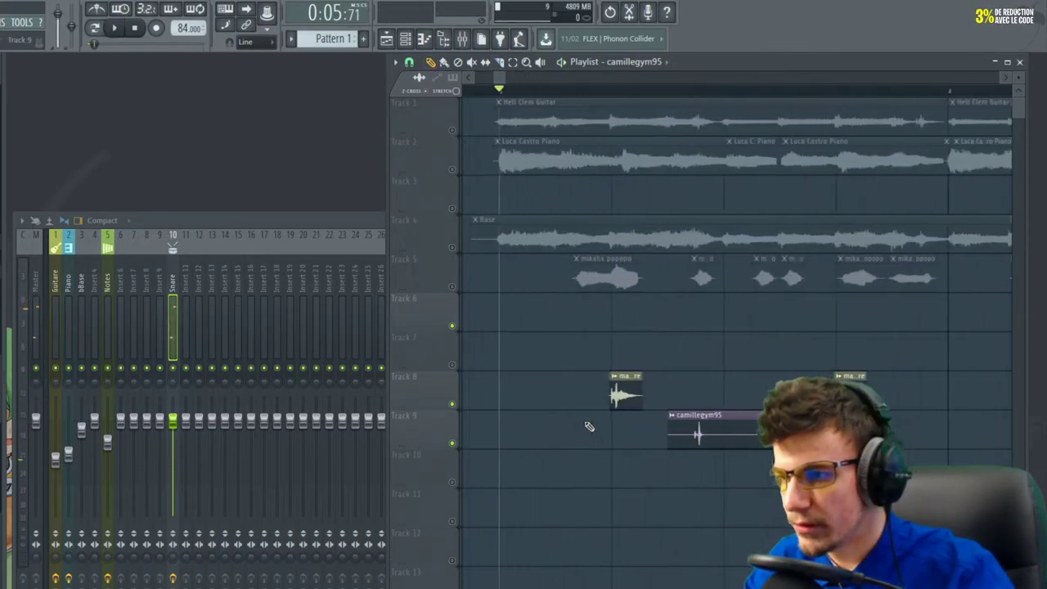
key("space")
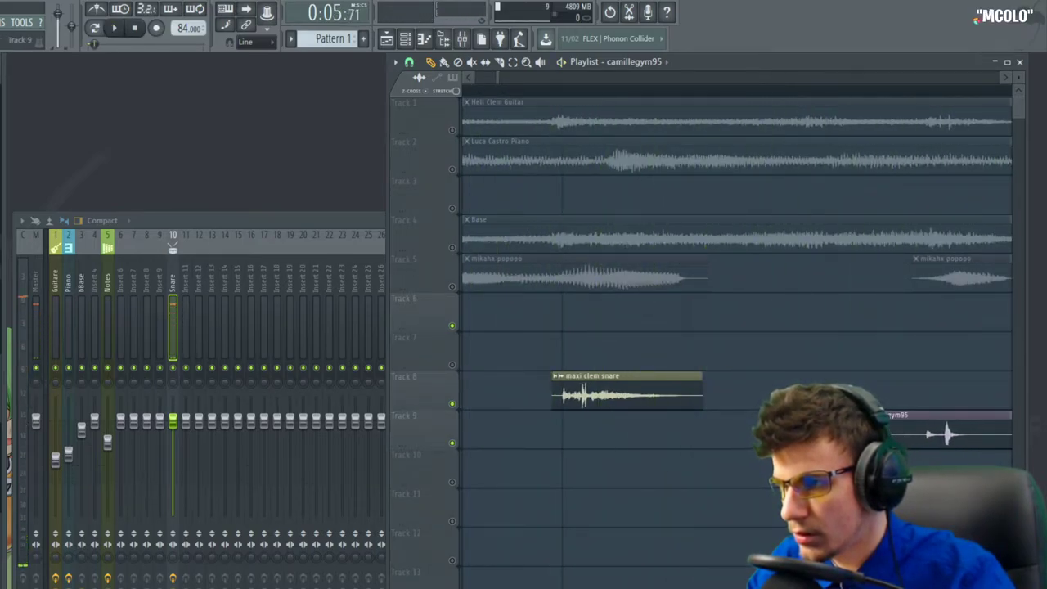
scroll(706, 434, "down", 3)
key("space")
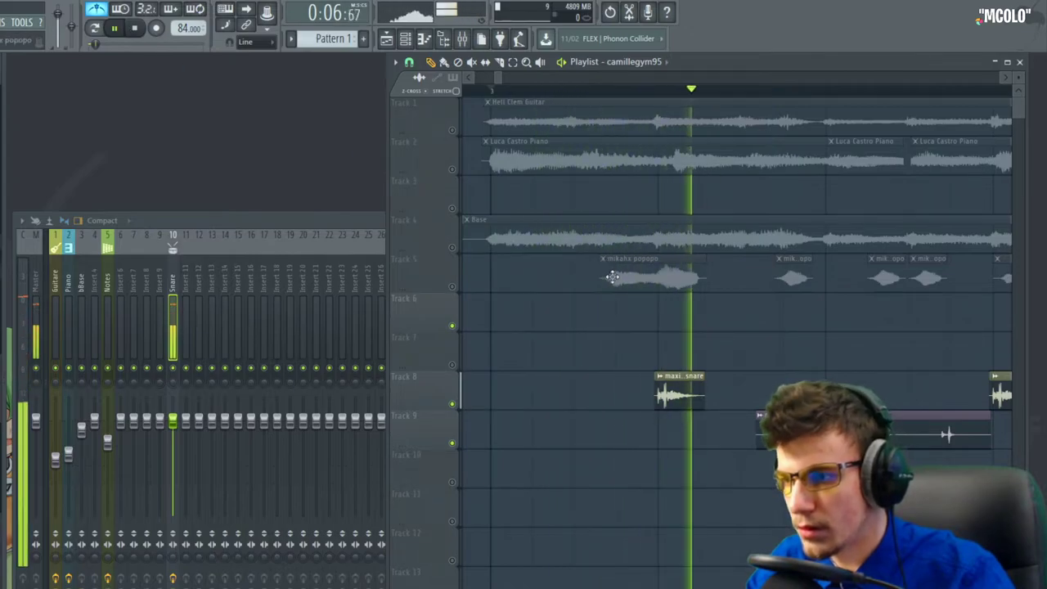
key("space")
key("space")
key("space")
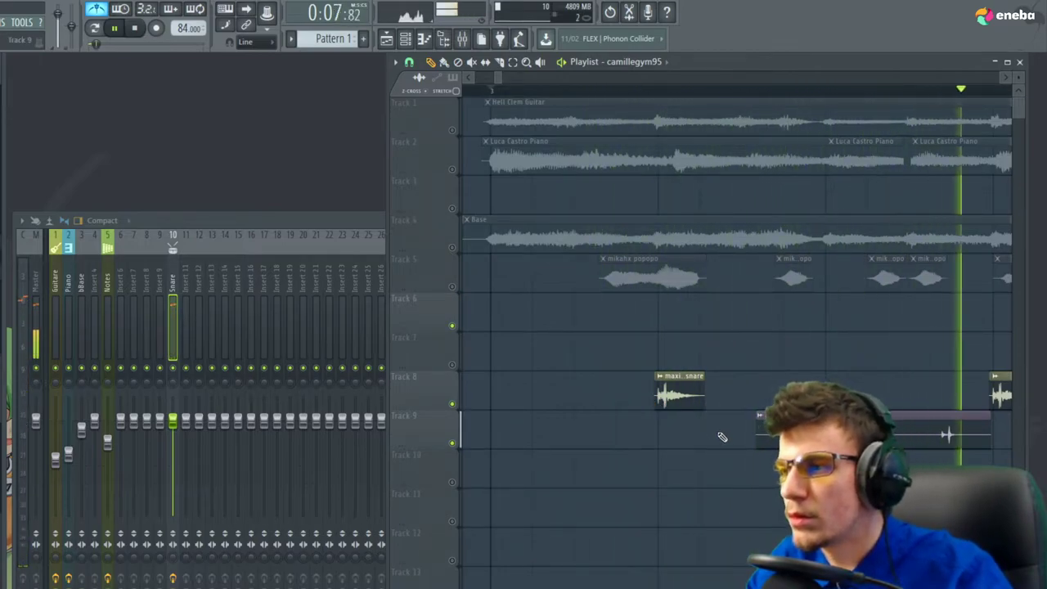
scroll(784, 408, "up", 3)
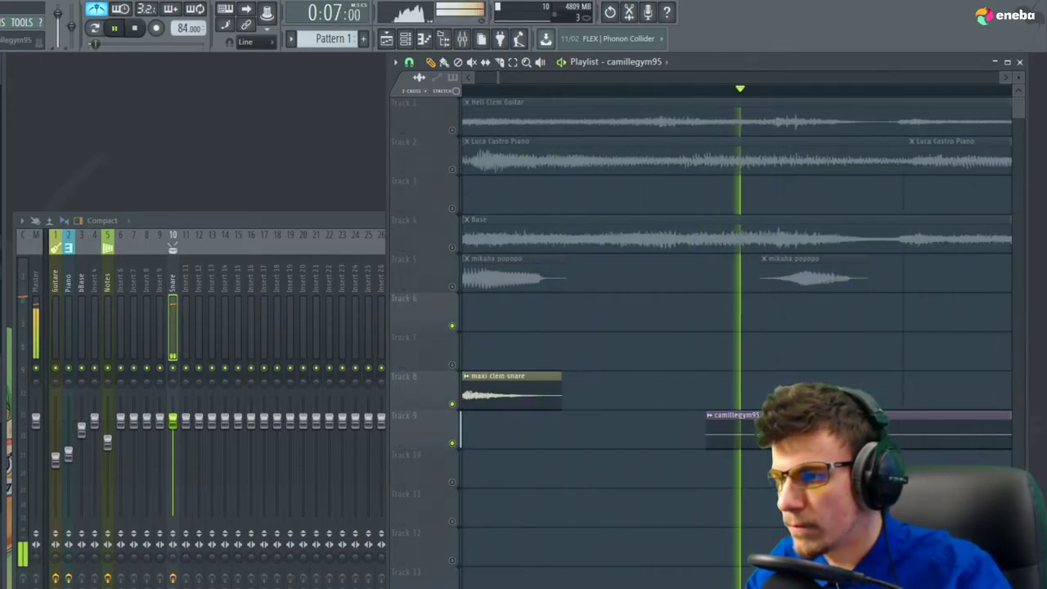
left_click_drag(716, 436, 772, 439)
scroll(591, 453, "down", 3)
scroll(847, 409, "up", 3)
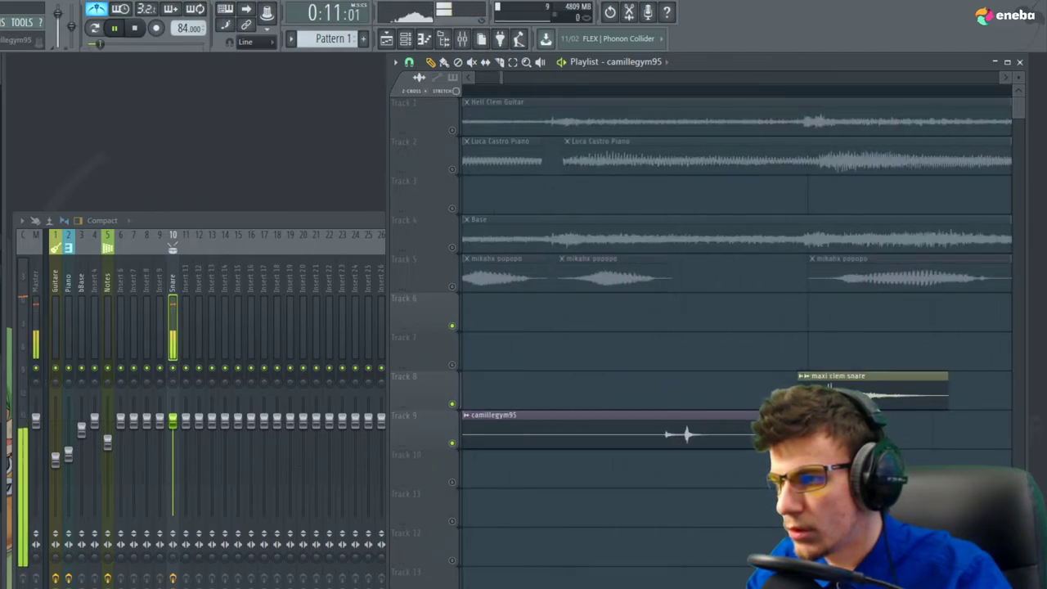
scroll(725, 444, "down", 3)
scroll(680, 431, "up", 3)
key("c")
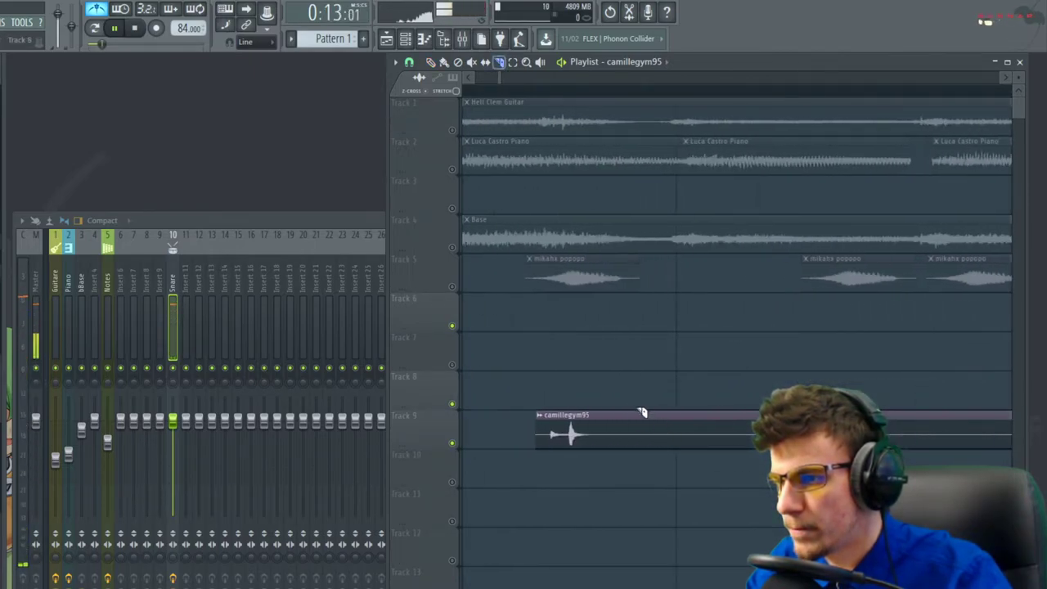
scroll(614, 483, "down", 3)
scroll(739, 442, "up", 3)
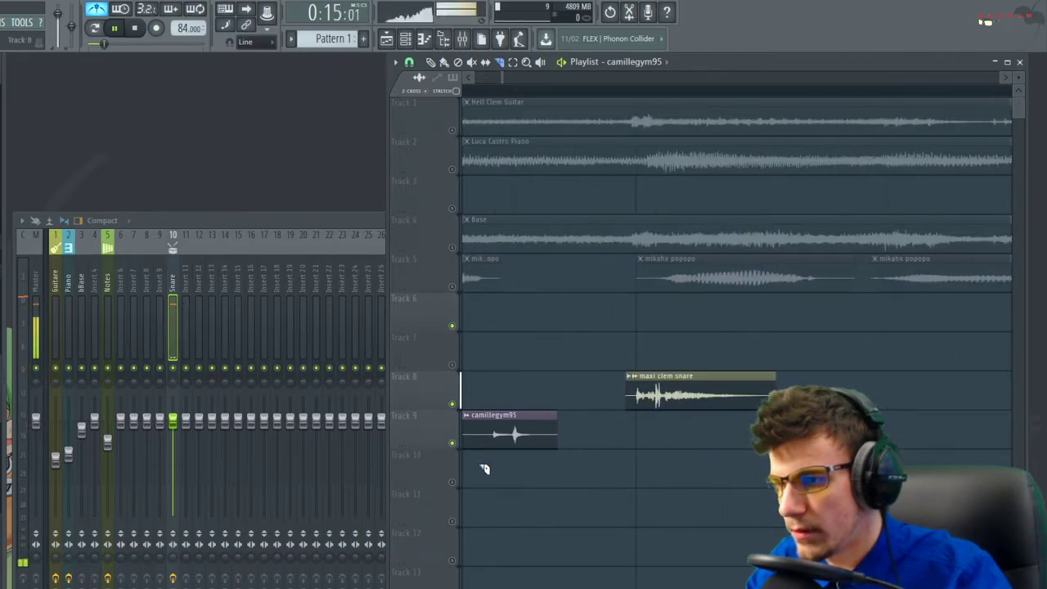
scroll(570, 460, "down", 3)
scroll(540, 417, "up", 3)
left_click_drag(584, 396, 583, 467)
scroll(740, 482, "down", 3)
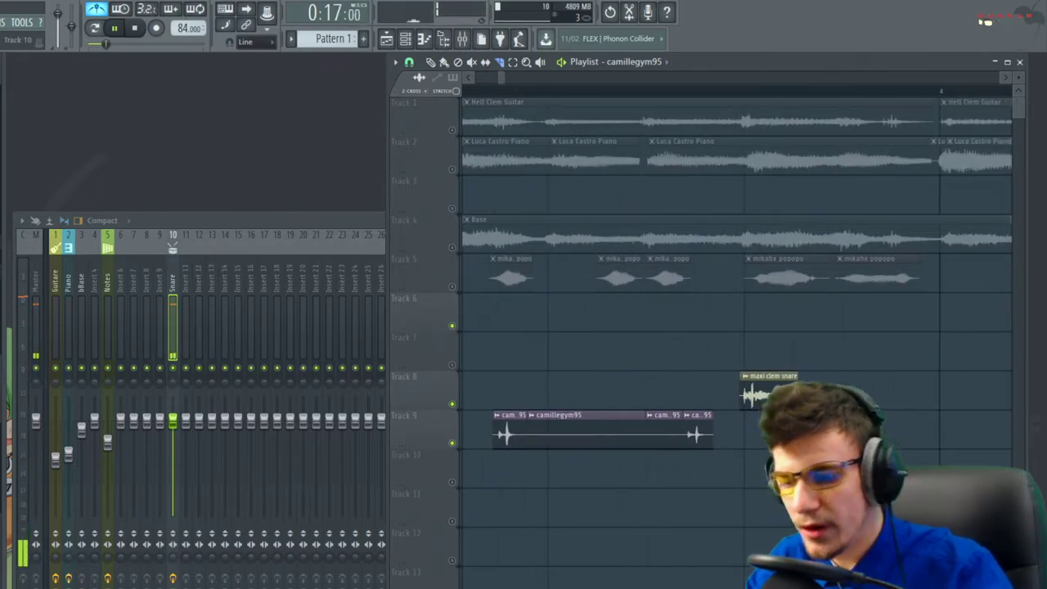
Delete the long middle slice and audition the remaining short hits
key("p")
right_click(579, 427)
key("space")
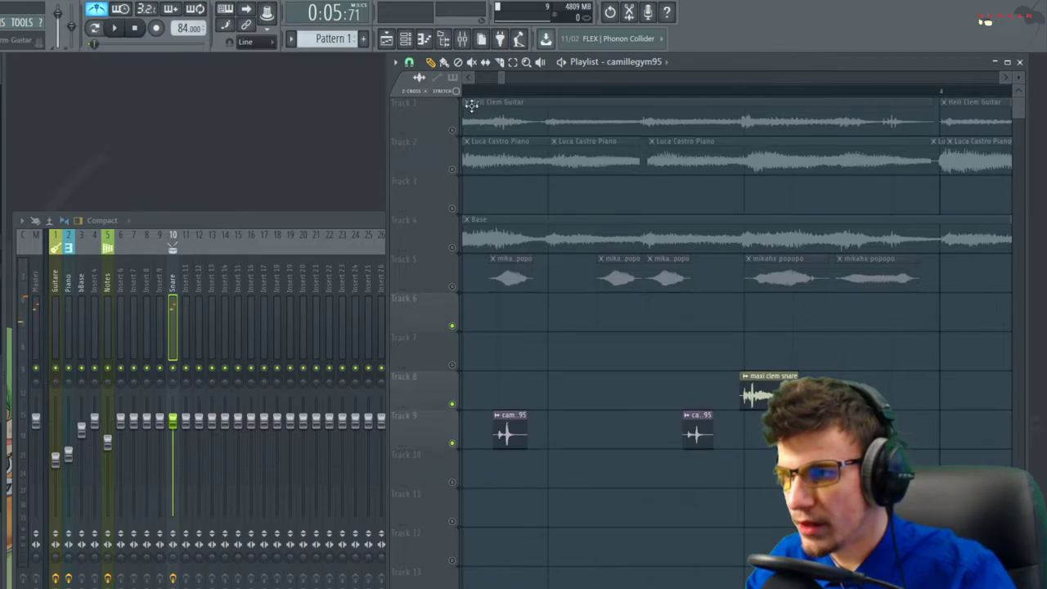
scroll(551, 283, "up", 3)
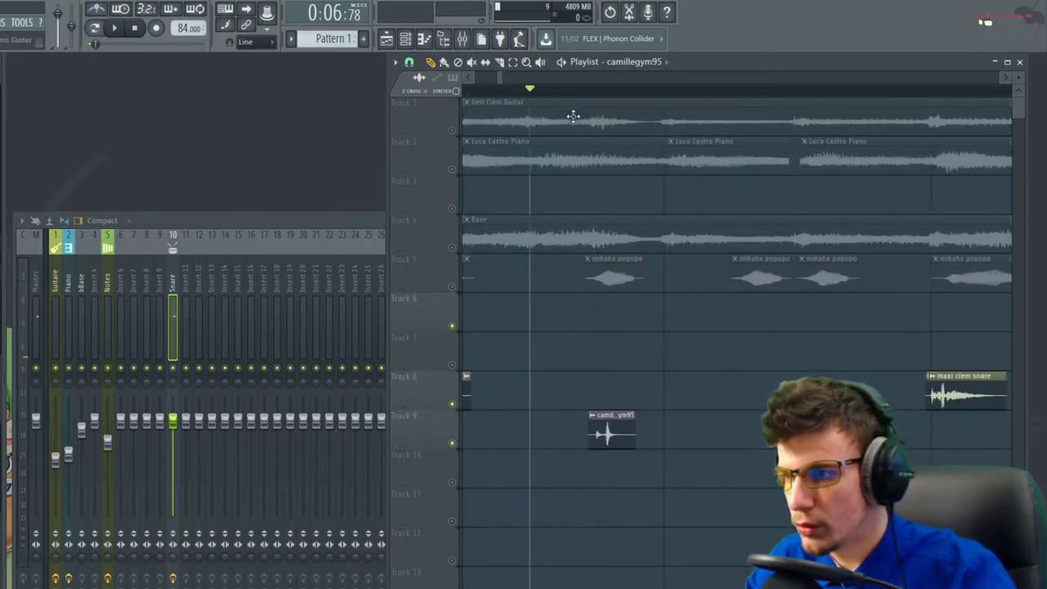
scroll(550, 278, "down", 3)
key("space")
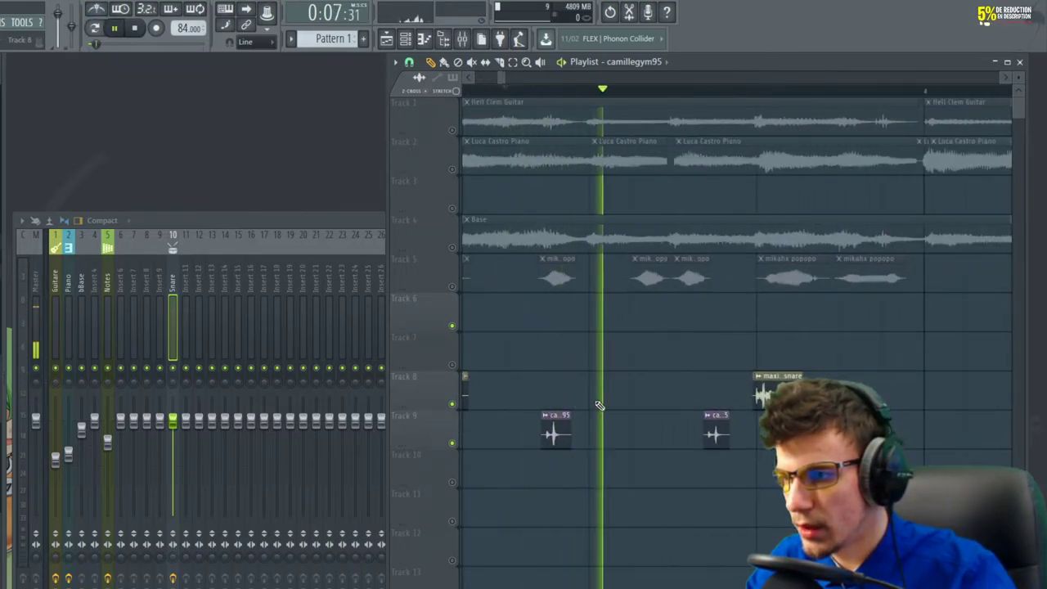
key("space")
double_click(548, 432)
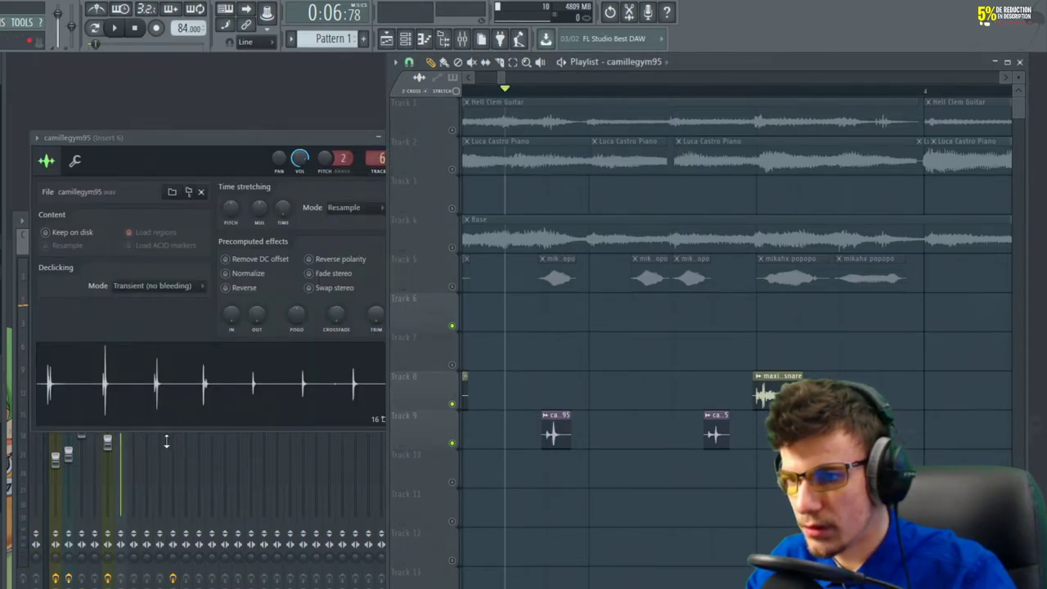
key("F9")
key("space")
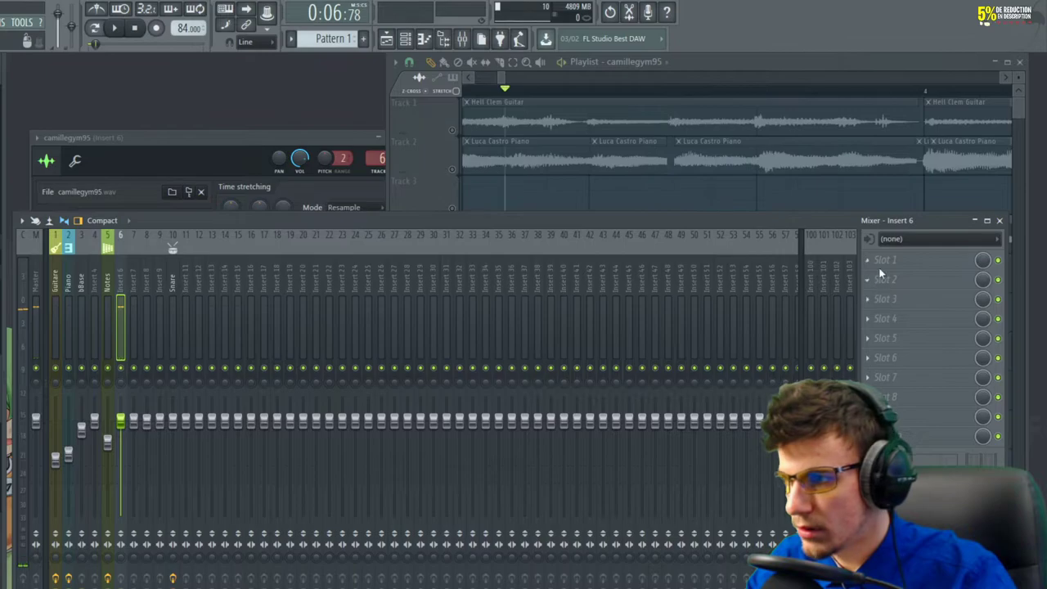
left_click(868, 260)
mouse_move(899, 276)
left_click(695, 587)
Shape the EQ with a low cut, a lowered second band and boosted upper bands
left_click_drag(176, 327, 241, 384)
left_click_drag(205, 327, 210, 344)
key("space")
mouse_move(349, 328)
left_mouse_down()
mouse_move(350, 319)
mouse_move(319, 317)
mouse_move(339, 308)
mouse_move(291, 320)
mouse_move(303, 337)
left_mouse_up()
key("space")
key("space")
key("space")
key("space")
key("space")
key("space")
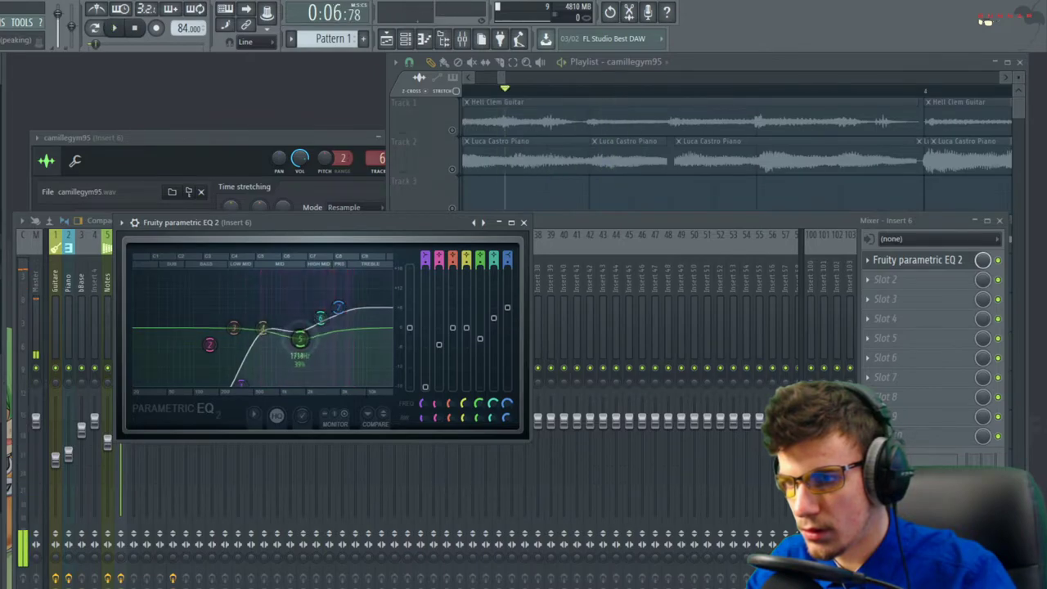
key("space")
Put Fruity Reeverb 2 in slot 2, replacing the Fruity delay bank first loaded there
left_click(913, 279)
mouse_move(899, 296)
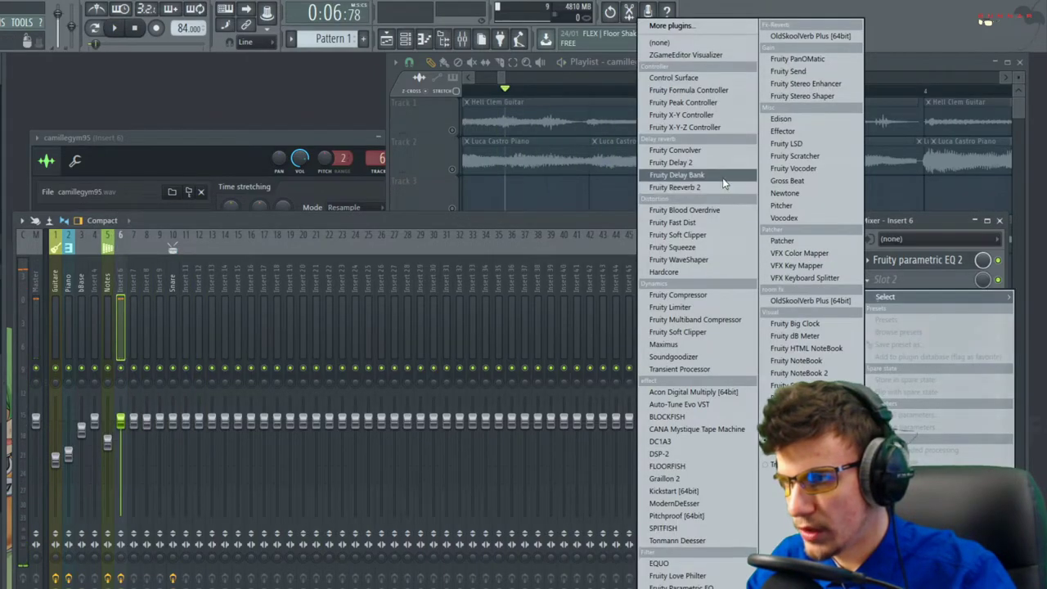
left_click(722, 176)
left_click(869, 280)
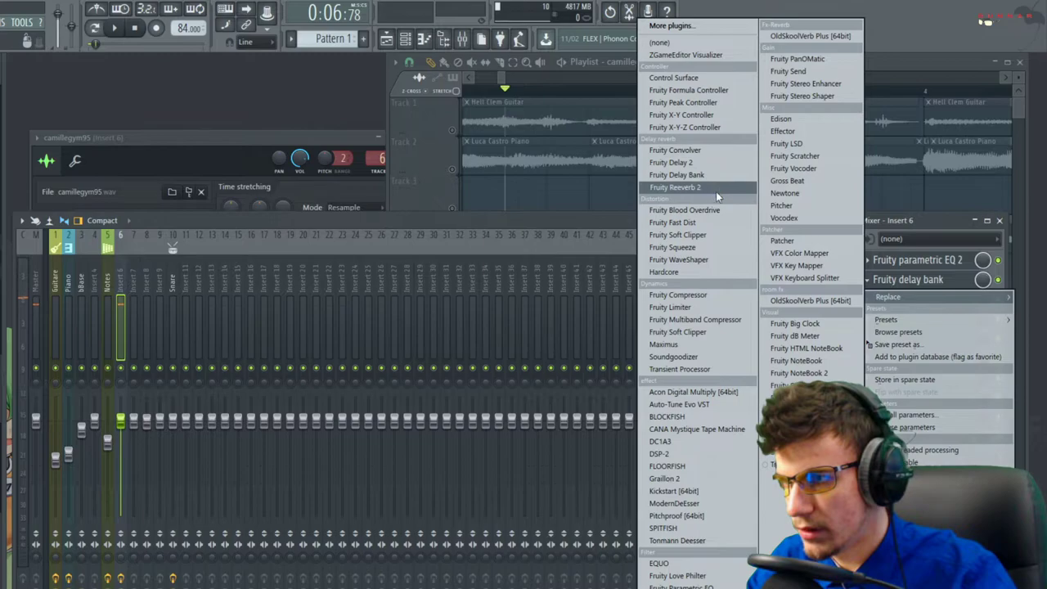
left_click(715, 191)
key("space")
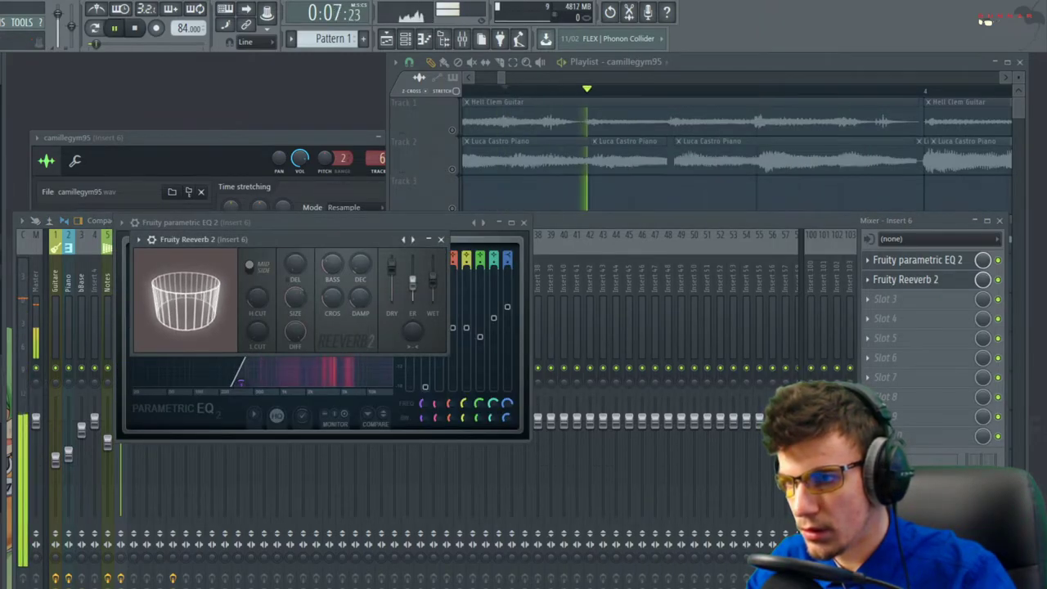
Close the Fruity Reeverb 2 and parametric EQ windows and the mixer
left_click(440, 238)
key("space")
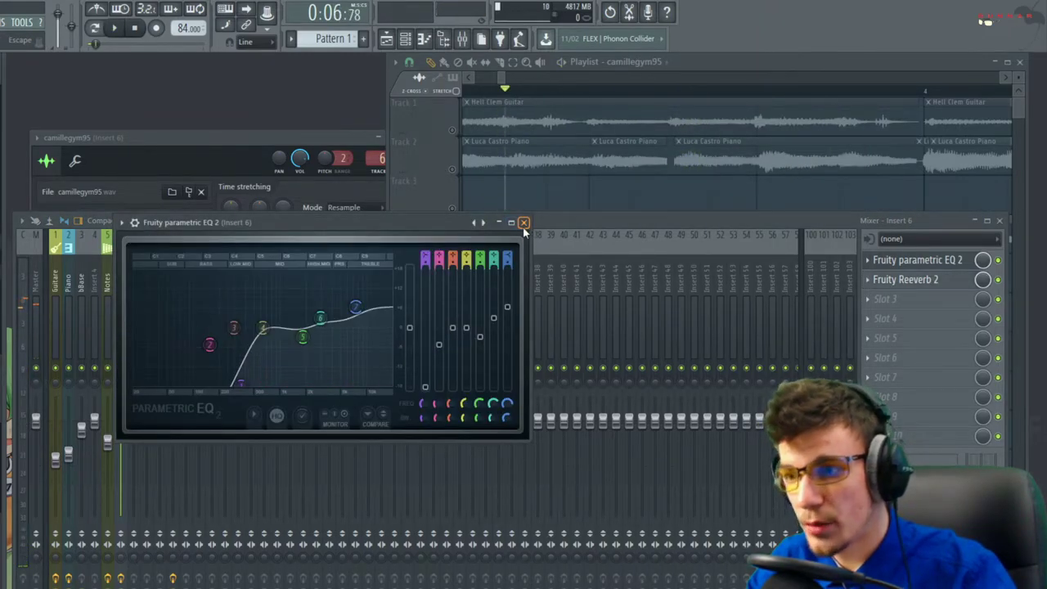
left_click(524, 223)
key("space")
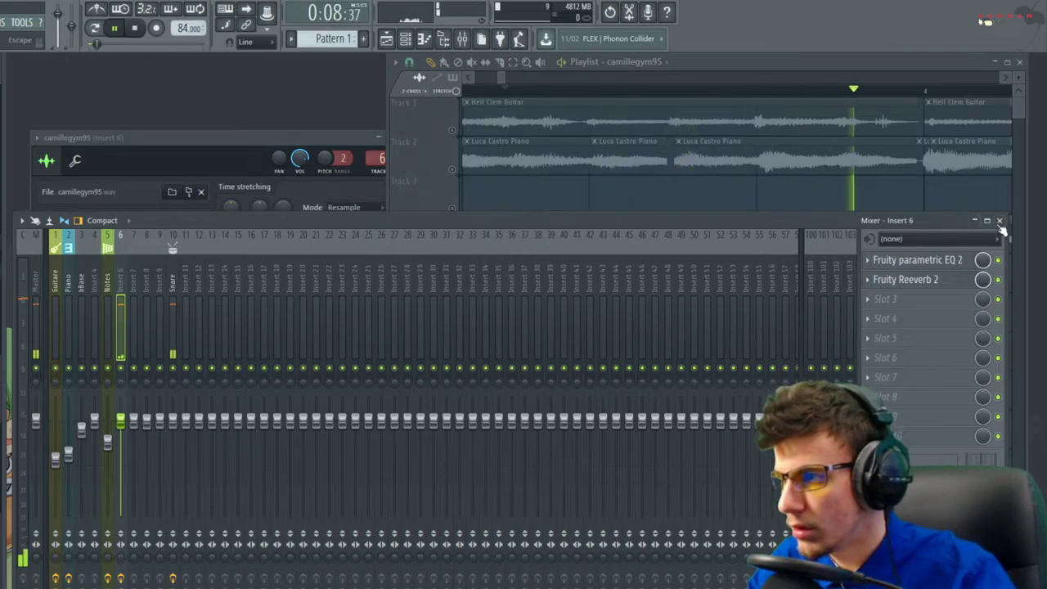
left_click(999, 220)
key("space")
Play the song from bar 3 and turn down the camillegym95 sample's volume
scroll(708, 104, "left", 3)
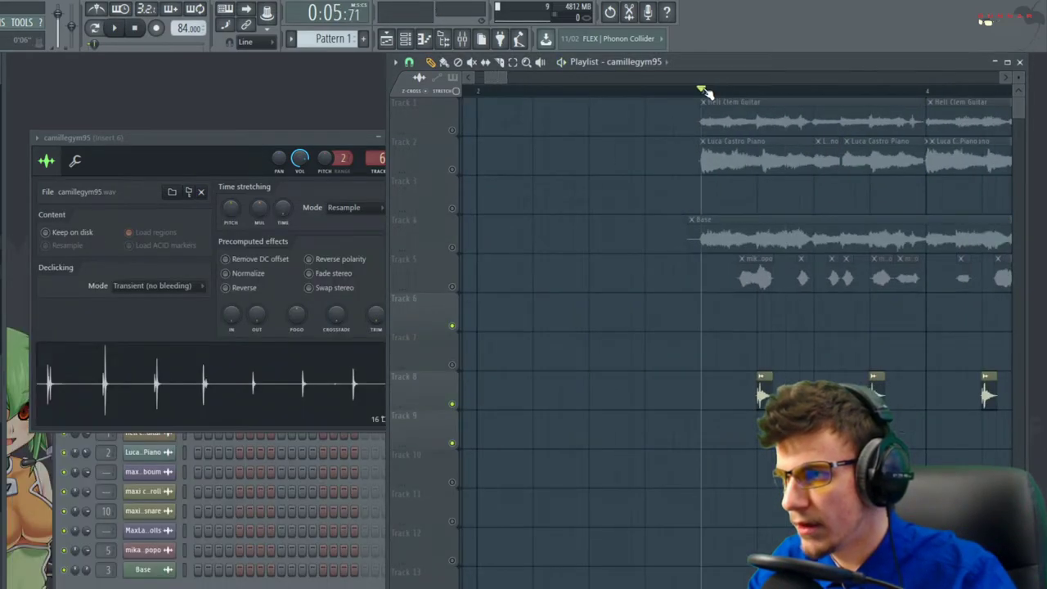
key("space")
scroll(633, 322, "down", 2)
scroll(749, 325, "up", 3)
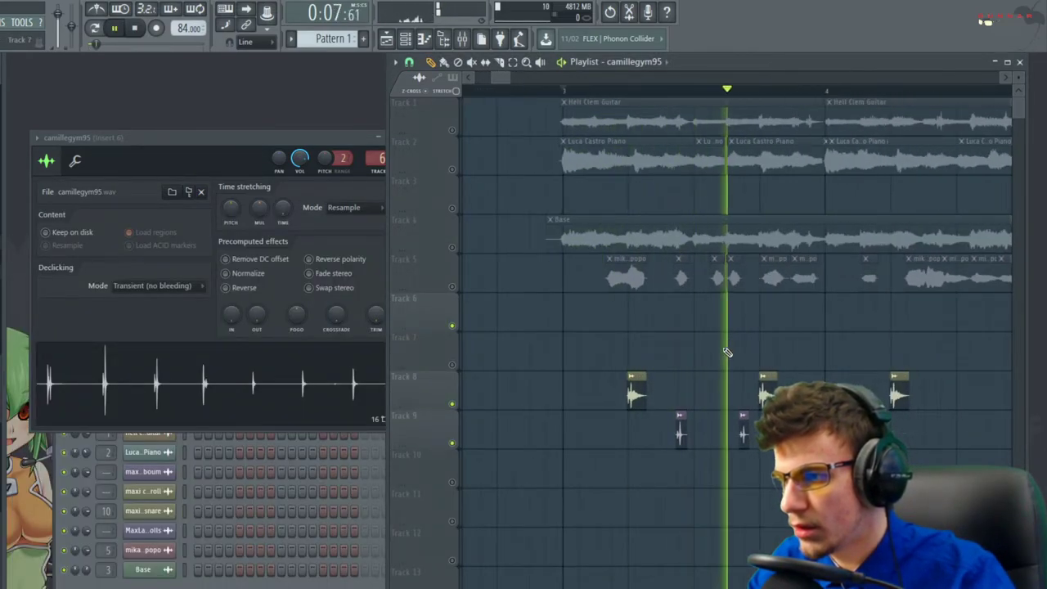
double_click(679, 419)
left_click_drag(302, 161, 304, 177)
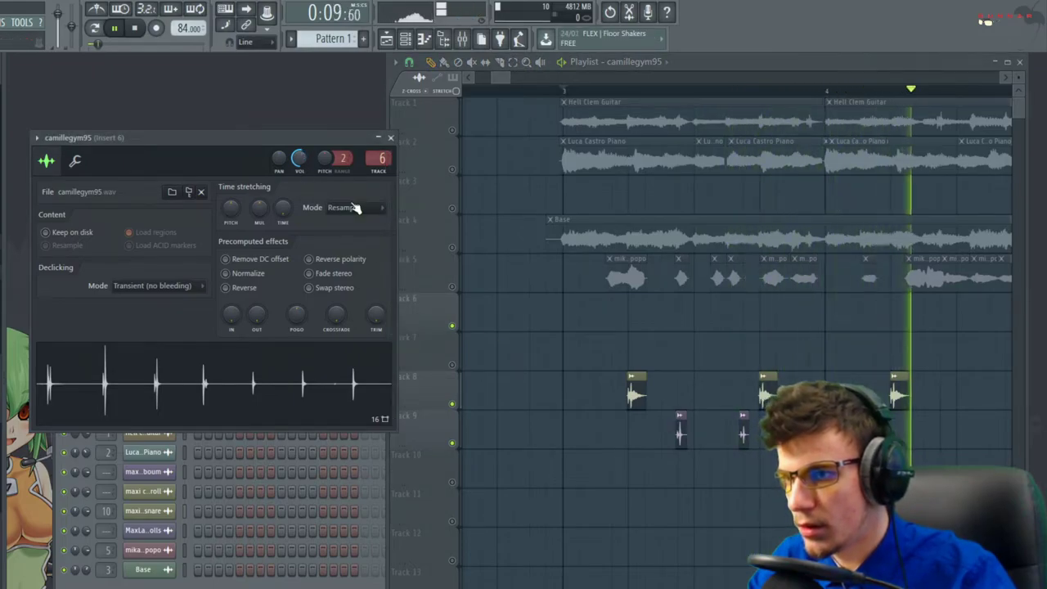
Bring the playlist forward, replay the beat, and close the camillegym95 settings window
right_click(479, 447)
scroll(480, 445, "down", 2)
key("space")
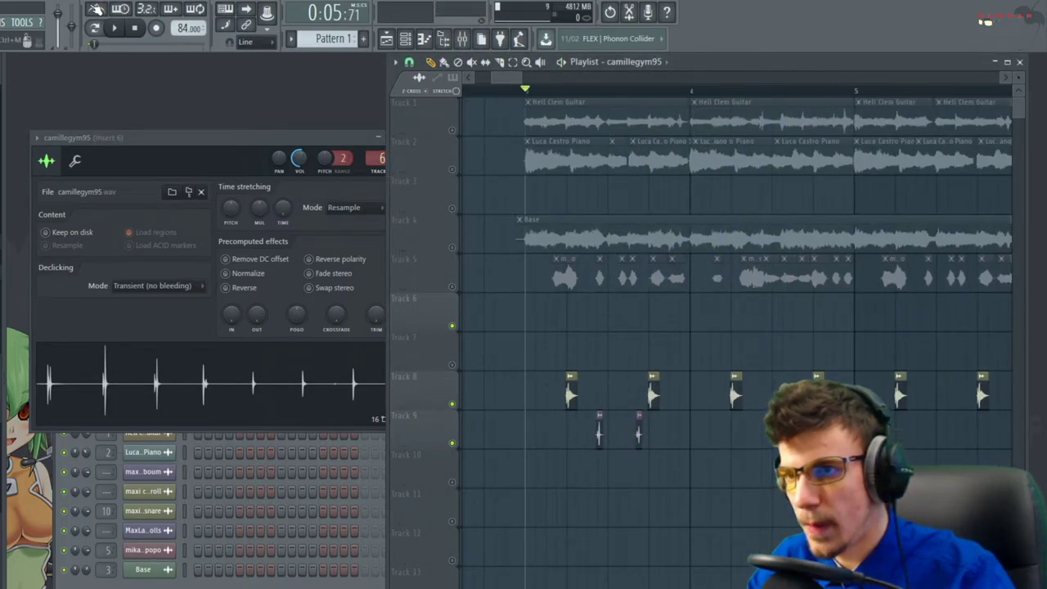
key("space")
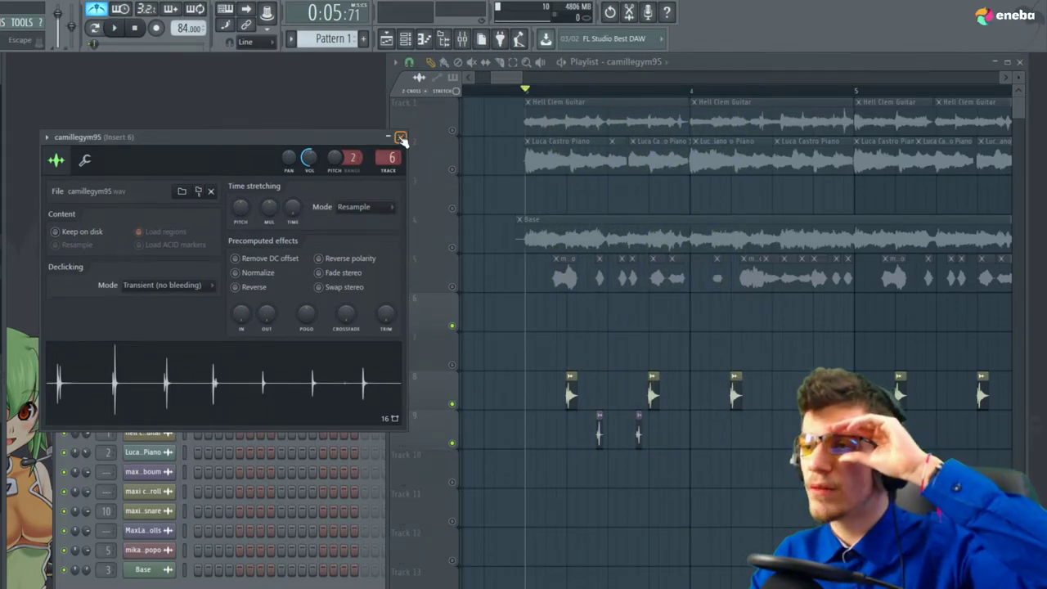
left_click(400, 138)
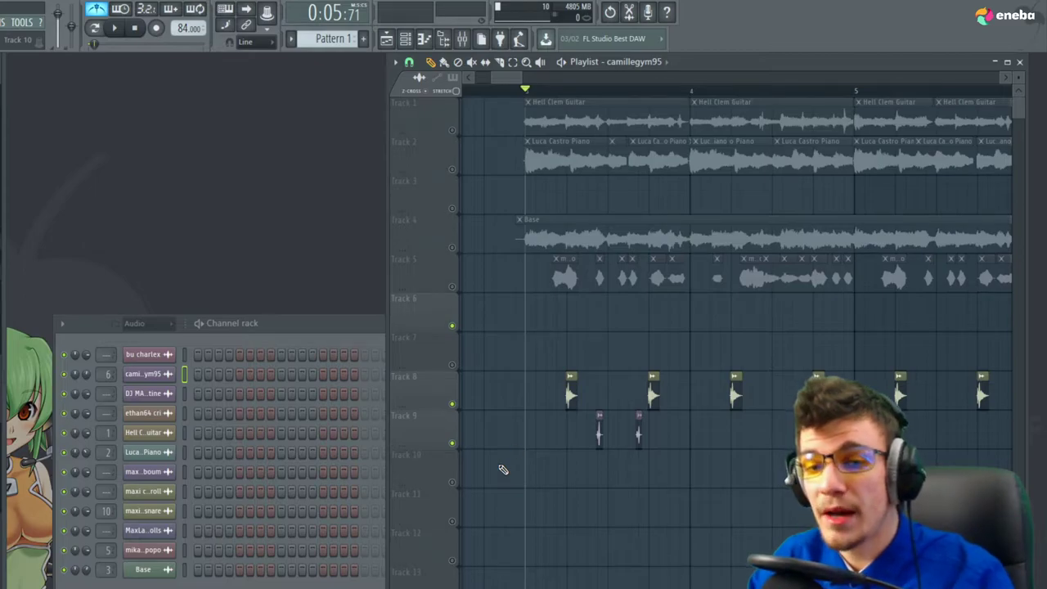
Solo Track 2, then Track 3 to play the DJ MAP Poutine clip
scroll(519, 509, "down", 8)
scroll(852, 491, "up", 2)
scroll(719, 373, "up", 4)
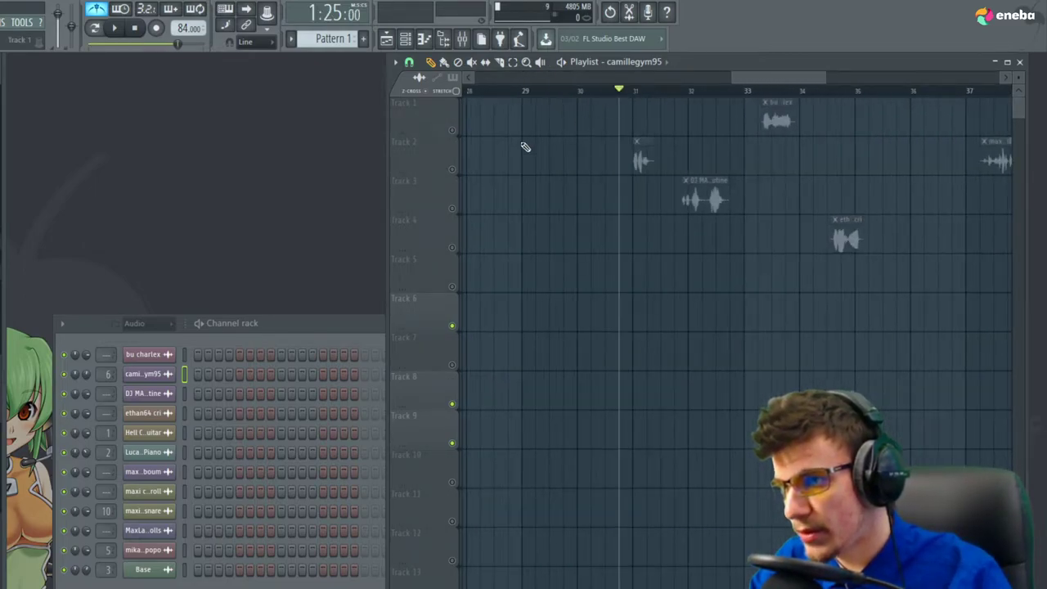
right_click(453, 170)
key("space")
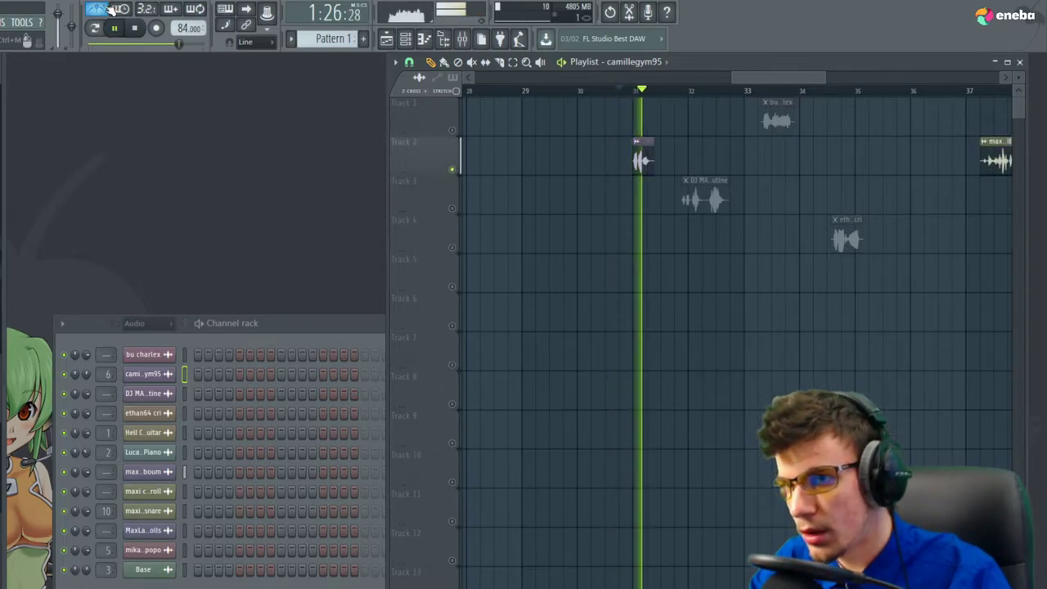
scroll(701, 153, "up", 2)
key("space")
left_click(672, 94)
right_click(452, 208)
key("space")
Solo Track 1 to hear the bu charlex clip from just before bar 33
key("space")
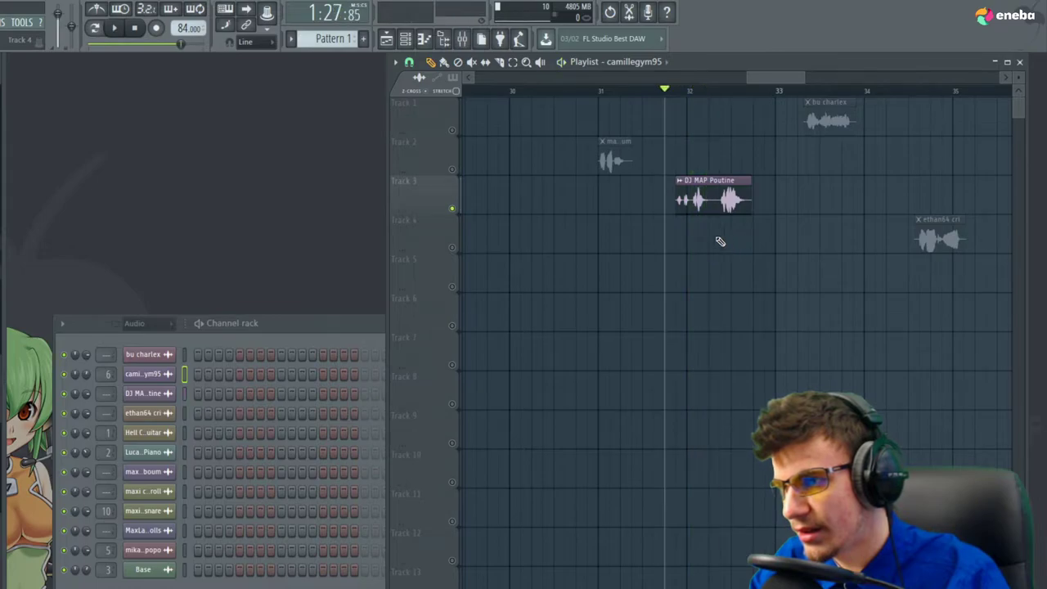
scroll(701, 203, "up", 3)
left_click(611, 91)
key("space")
scroll(615, 175, "down", 2)
left_click(720, 91)
right_click(452, 129)
Solo Track 4 to hear the ethan64 clip from near bar 34
scroll(601, 167, "down", 2)
left_click(748, 91)
right_click(453, 247)
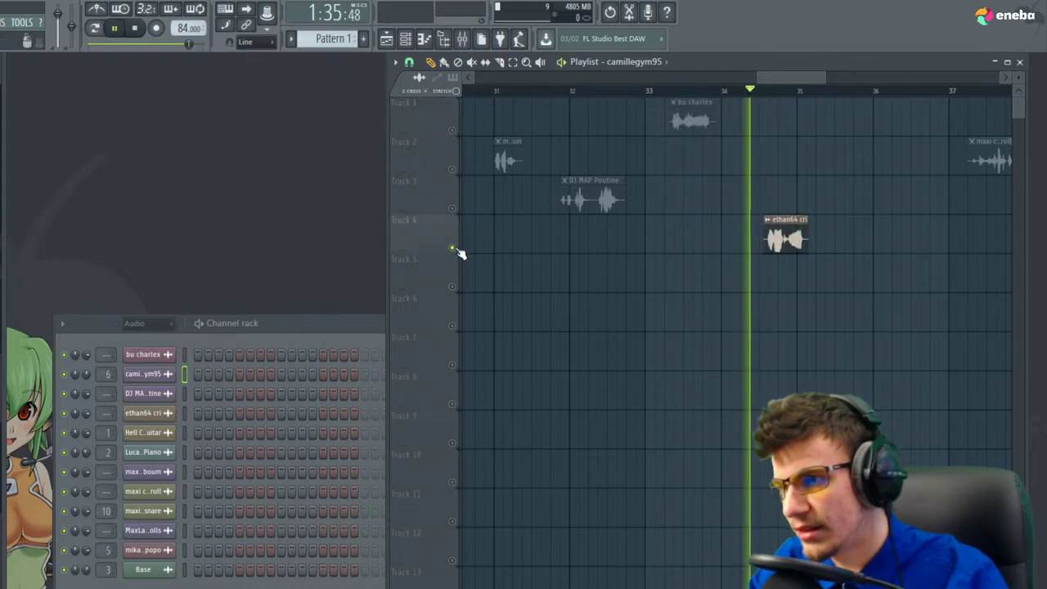
scroll(493, 264, "down", 2)
scroll(818, 237, "up", 3)
left_click(783, 91)
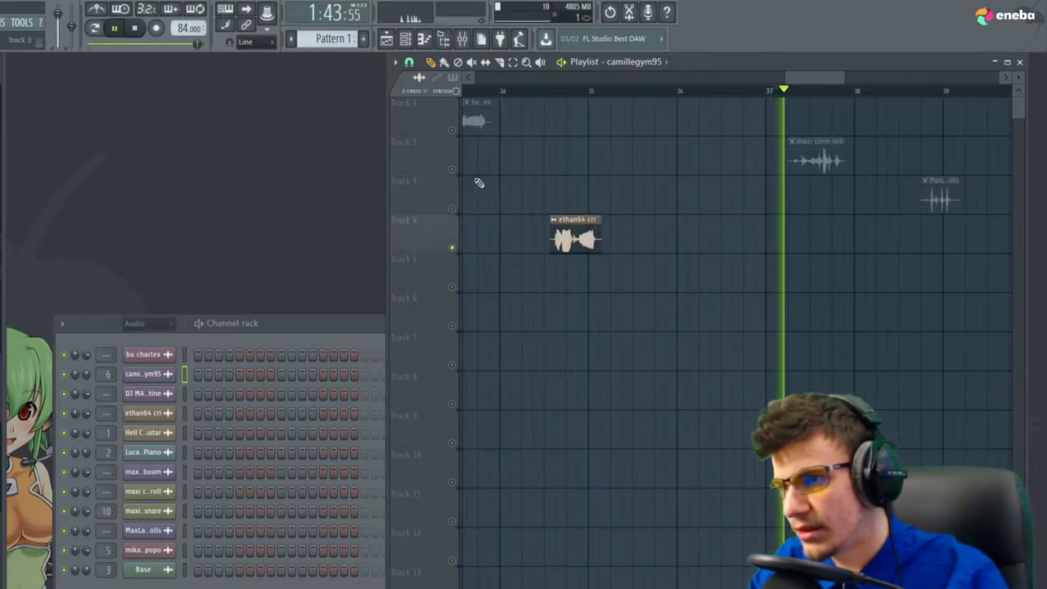
Solo Track 2's maxi clem roll past bar 37 and Track 3's clip near bar 39
right_click(452, 169)
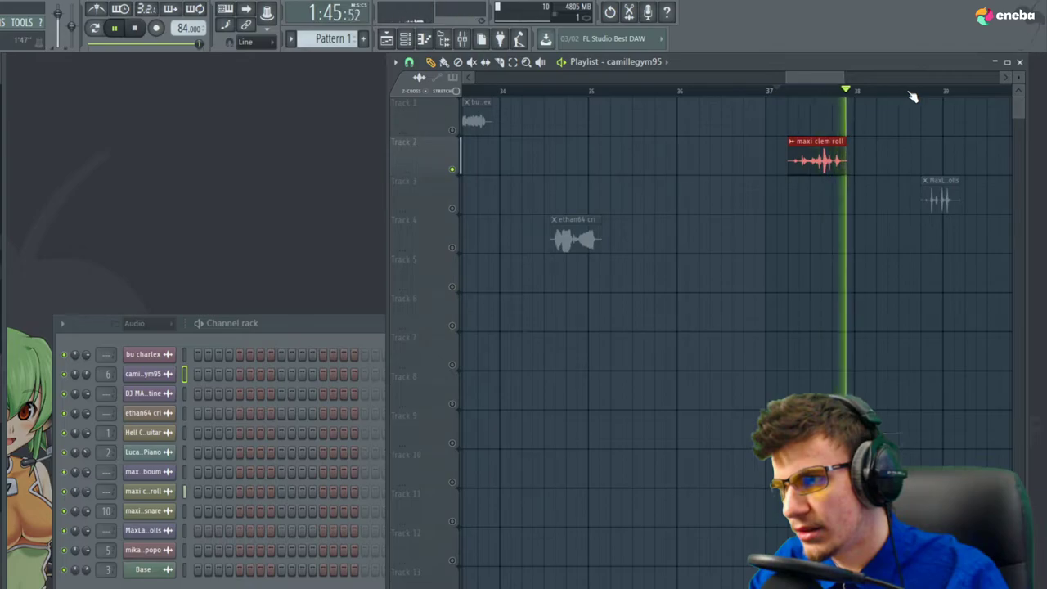
right_click(453, 210)
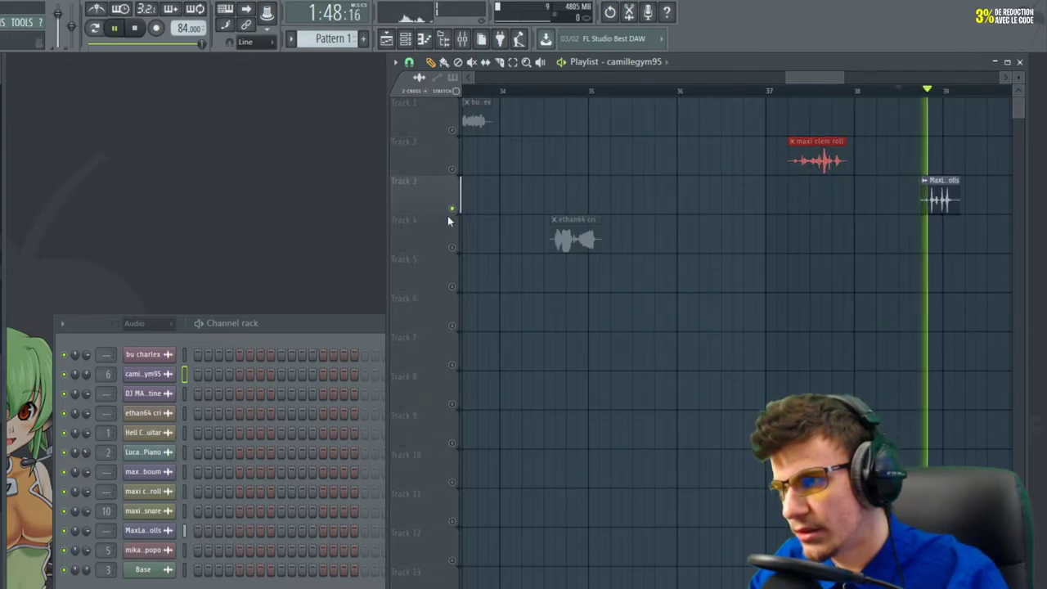
key("space")
scroll(873, 322, "down", 4)
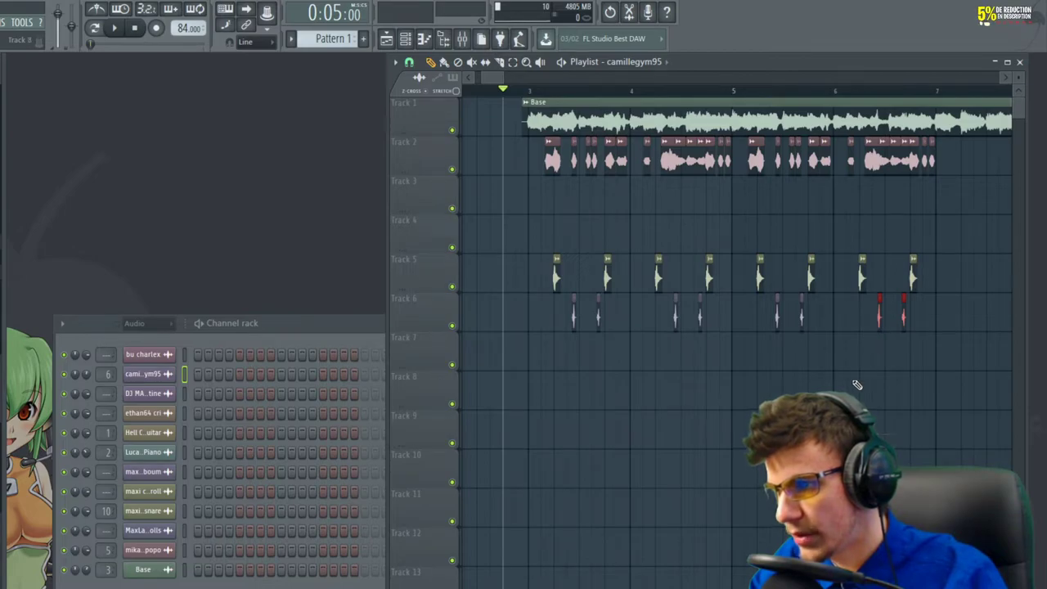
Play the whole arrangement from the start, then stop it
key("space")
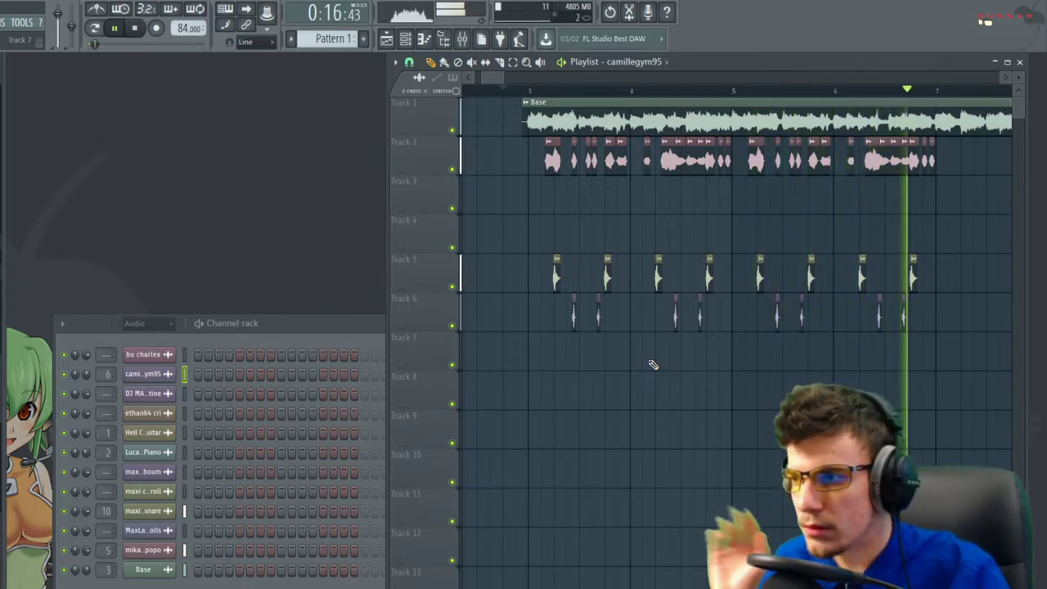
key("space")
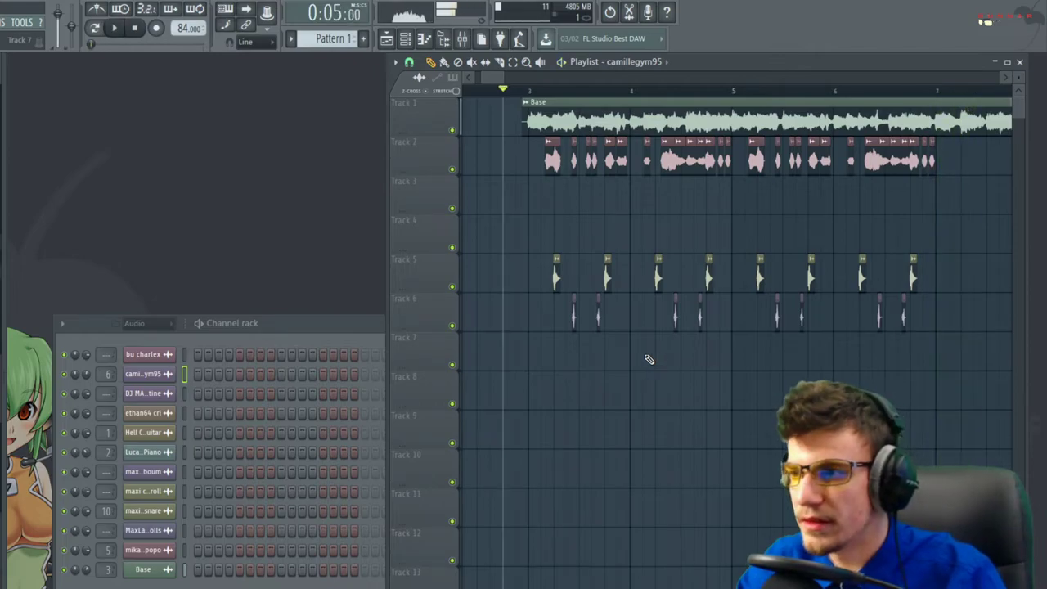
scroll(528, 389, "down", 5)
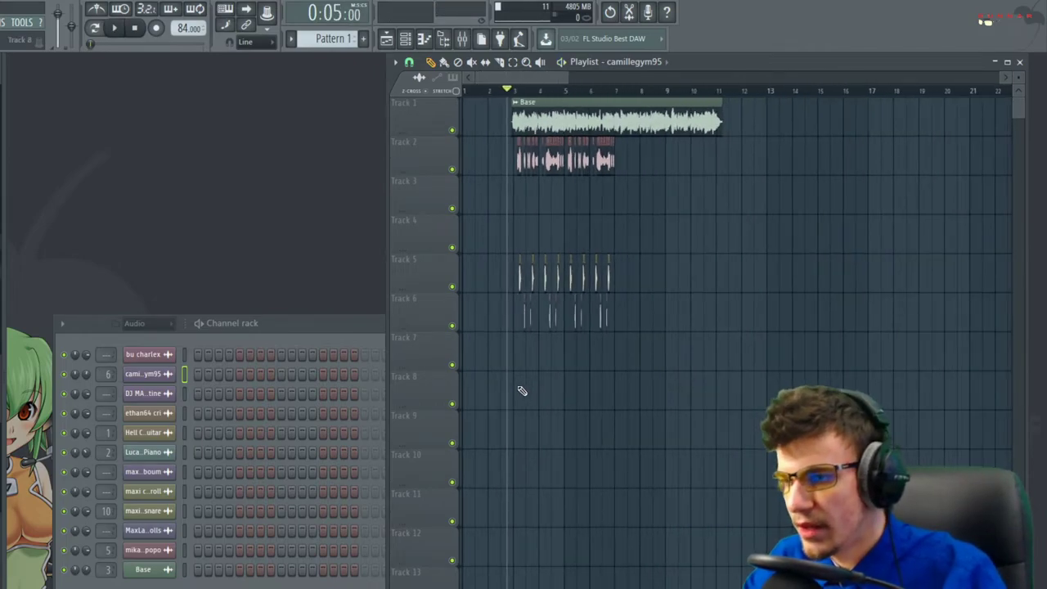
scroll(521, 391, "down", 3)
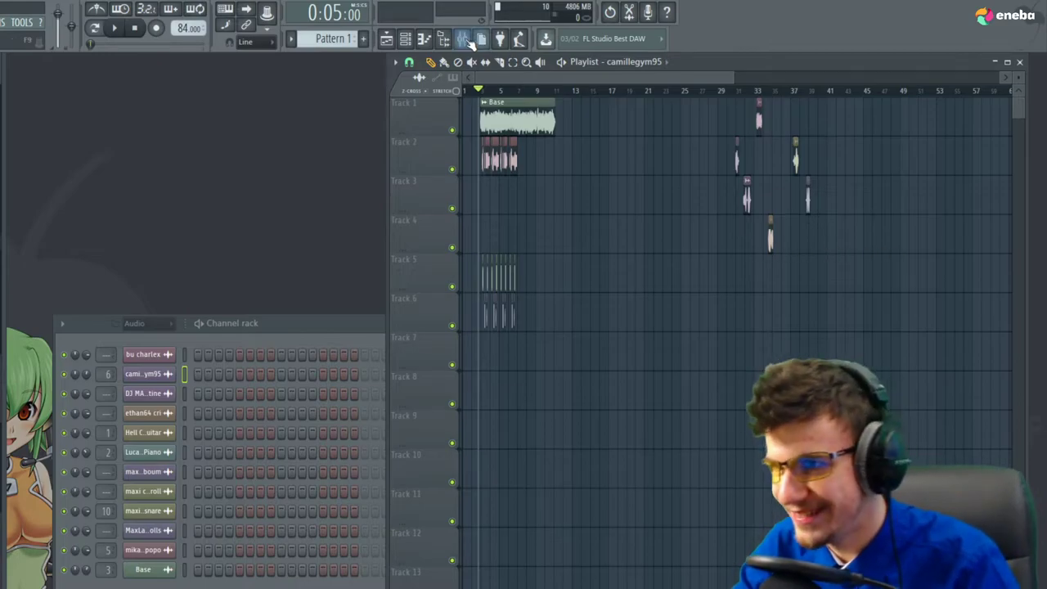
Open the mixer, select an empty insert, and load Edison recording with Ctrl+E
left_click(462, 38)
left_click(432, 336)
left_click(416, 333)
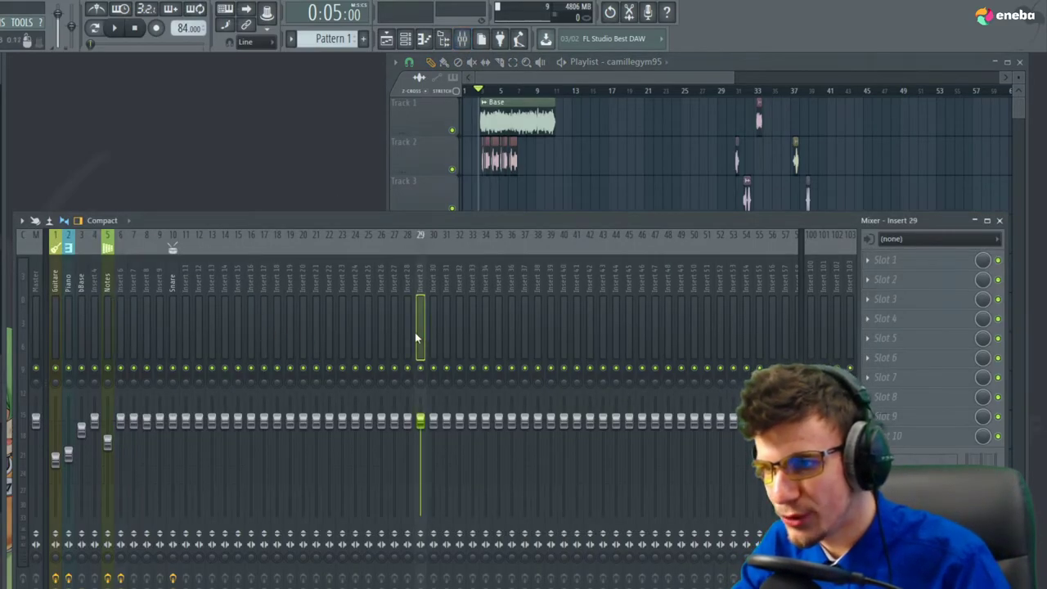
key("ctrl+e")
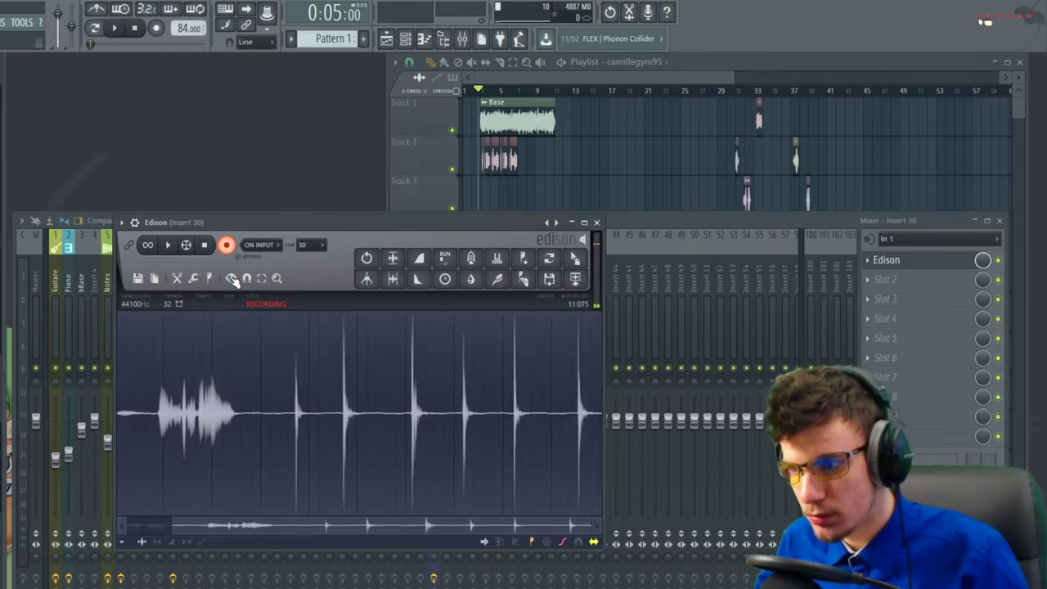
Stop the Edison recording and delete the take's selected opening section
left_click(205, 245)
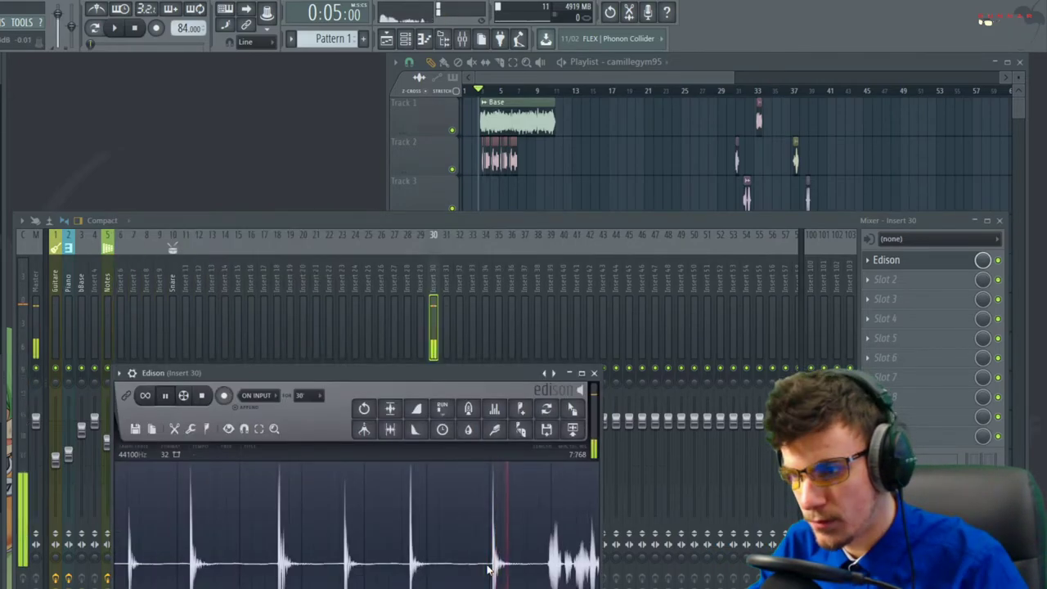
key("Delete")
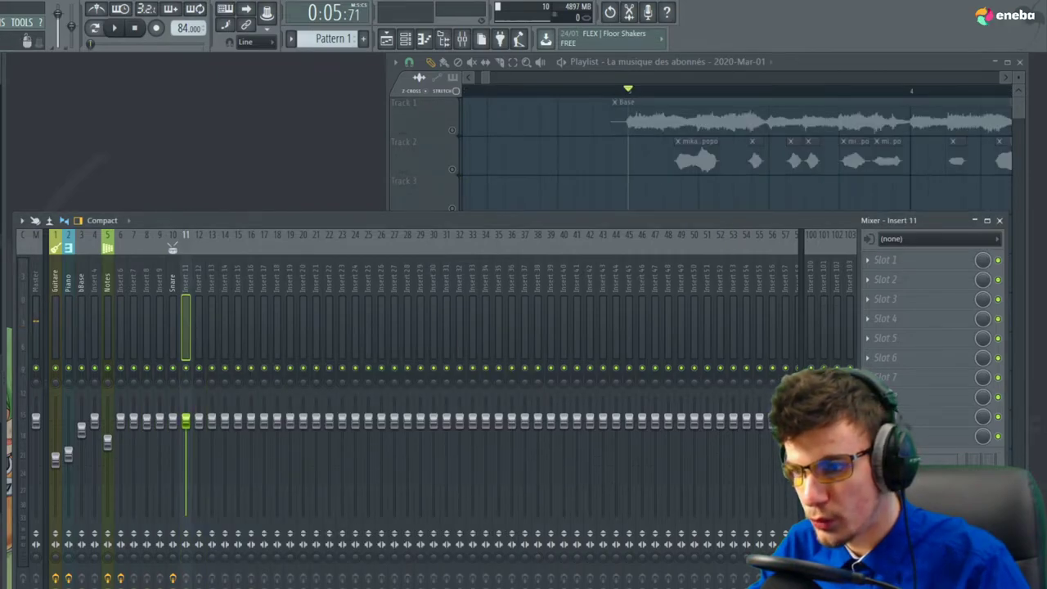
Route the kick sample to mixer insert 11 and rename that insert 'Kick'
left_click_drag(666, 413, 666, 384)
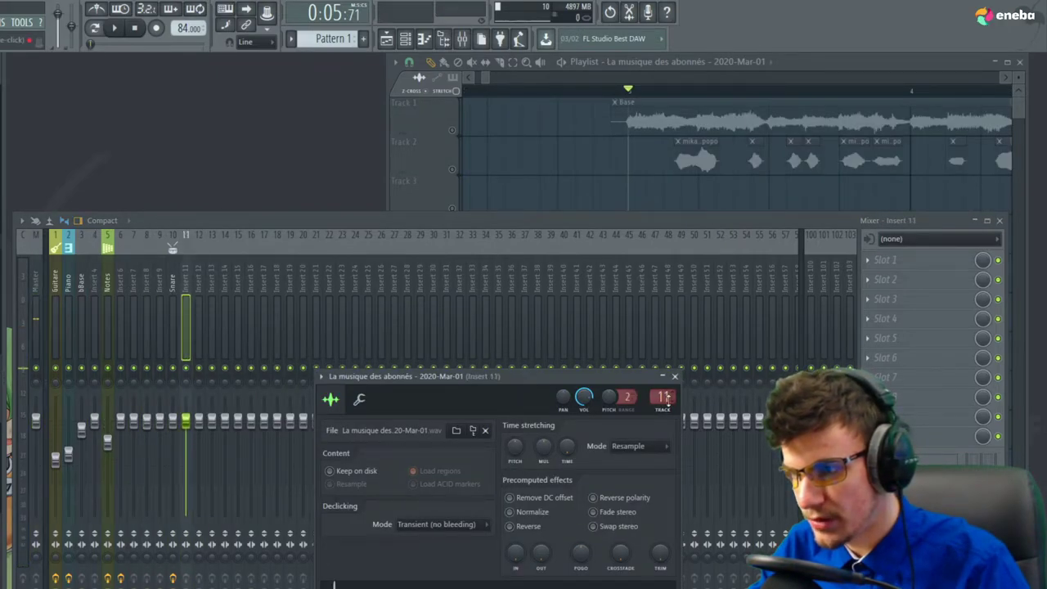
right_click(187, 311)
left_click(258, 253)
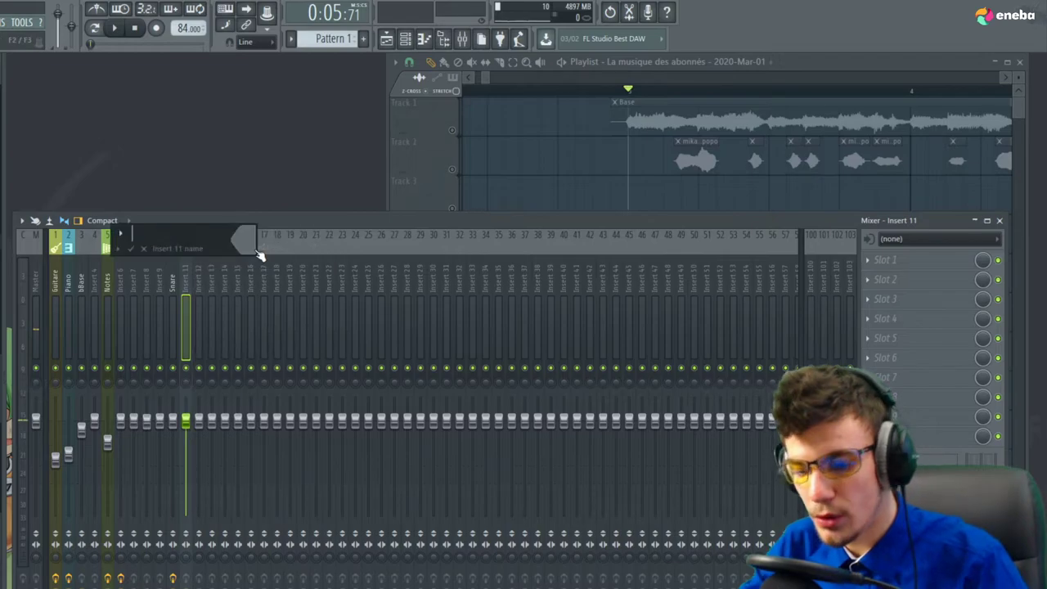
type("Kick")
key("Return")
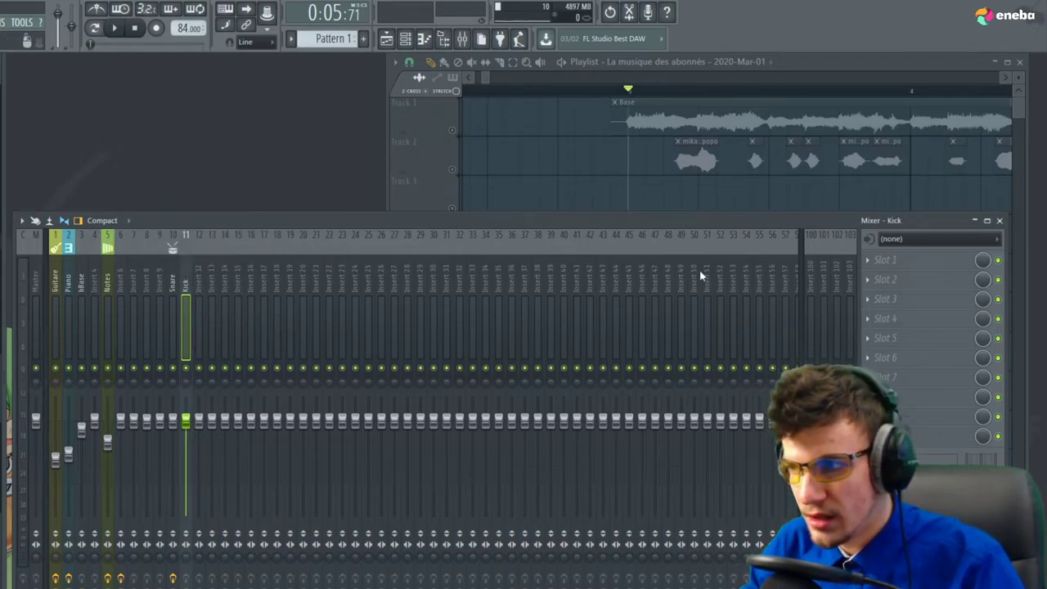
Add Fruity Fast Dist to the Kick insert and lower its PRE gain to soften it
left_click(885, 259)
left_click(683, 209)
key("space")
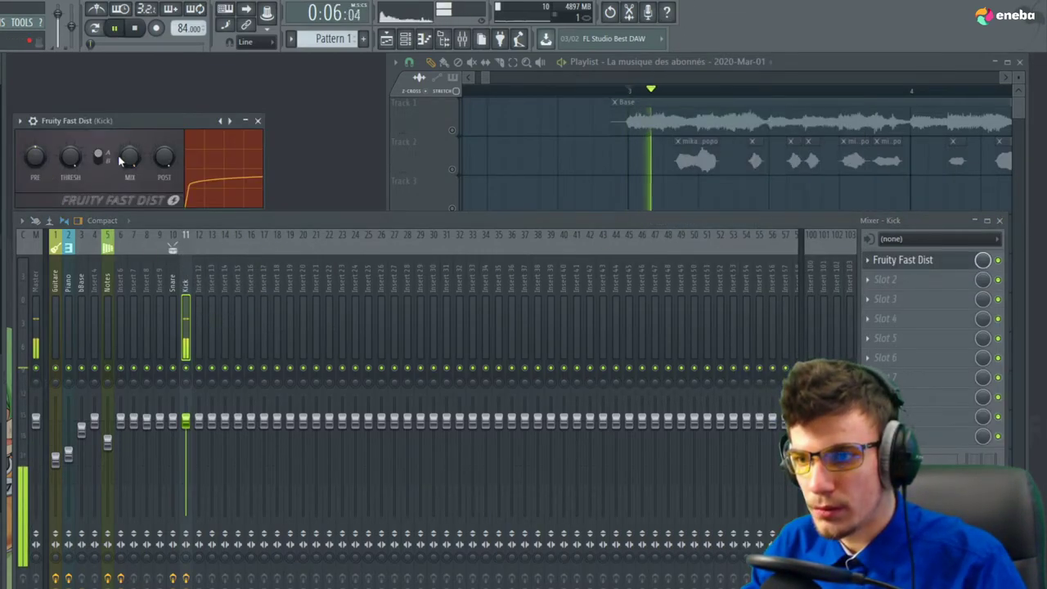
key("space")
key("space")
key("space")
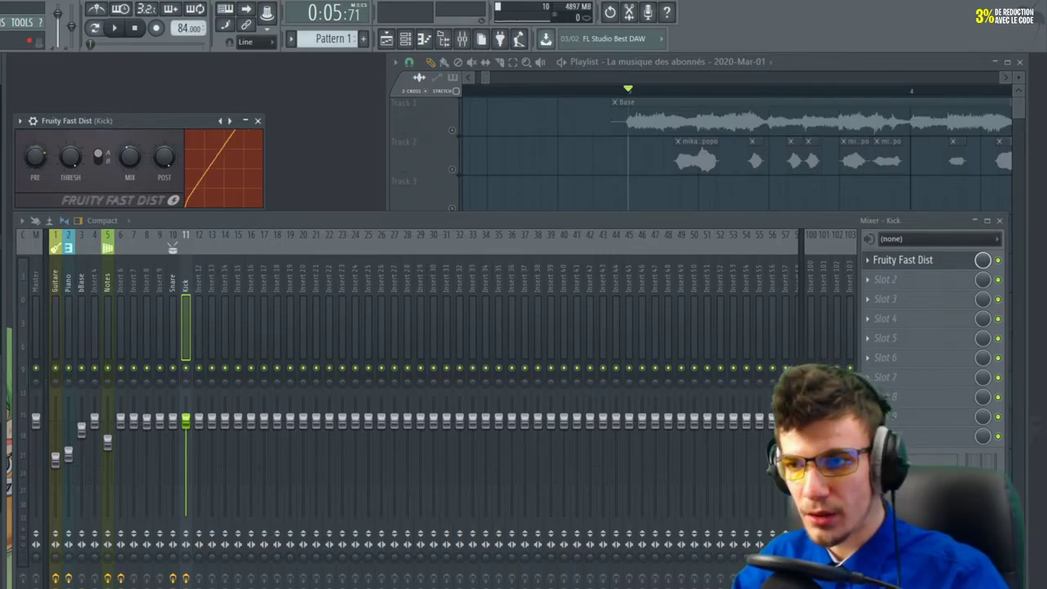
key("space")
left_click_drag(47, 158, 46, 184)
key("space")
key("space")
key("space")
key("space")
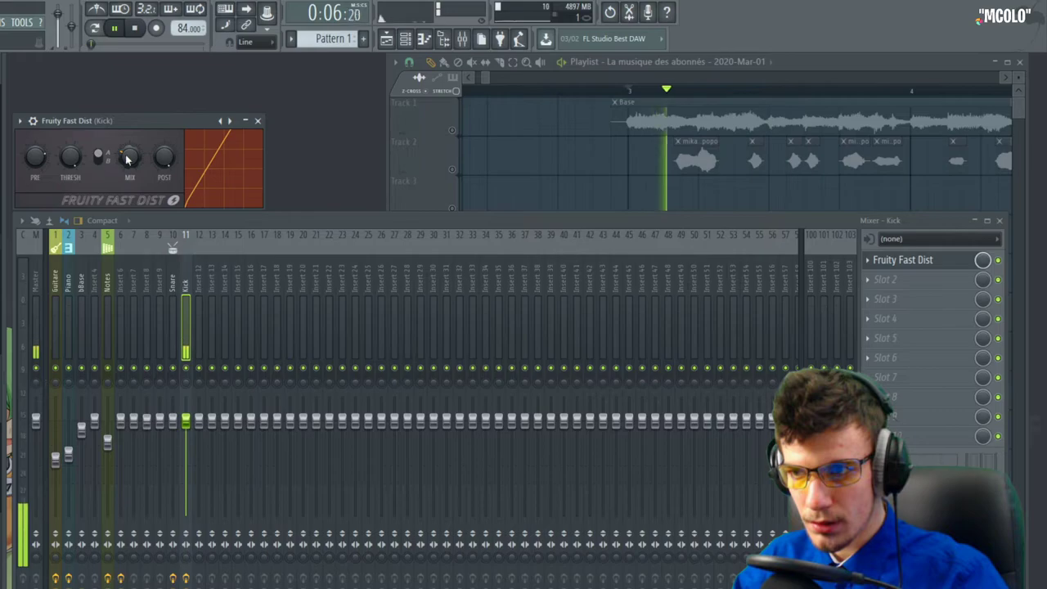
key("space")
key("space")
key("space")
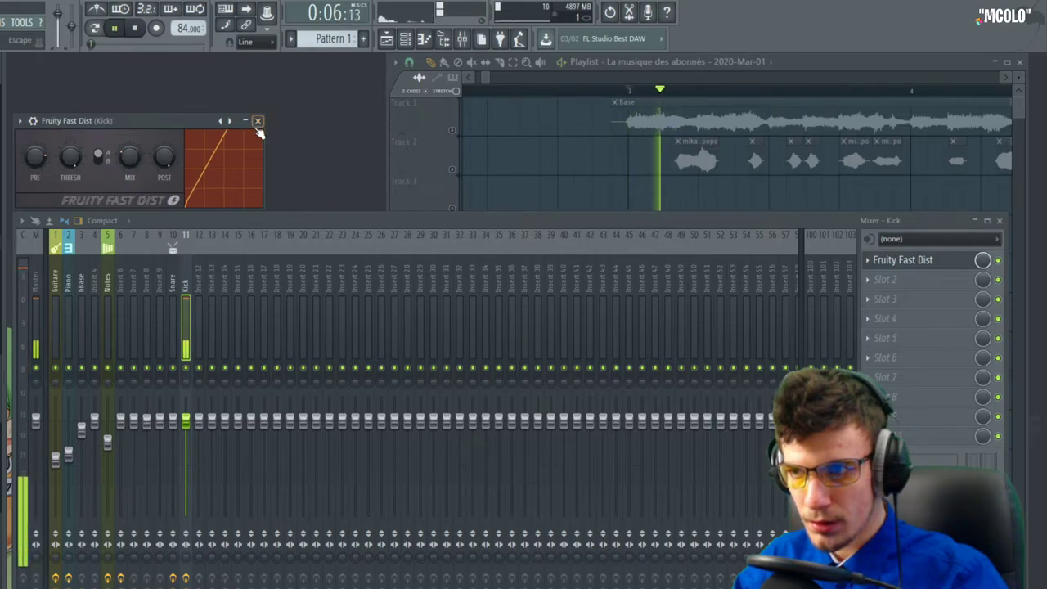
left_click(257, 121)
Shorten the kick clip on Track 8 by pulling its right edge left, then preview the kick
double_click(670, 405)
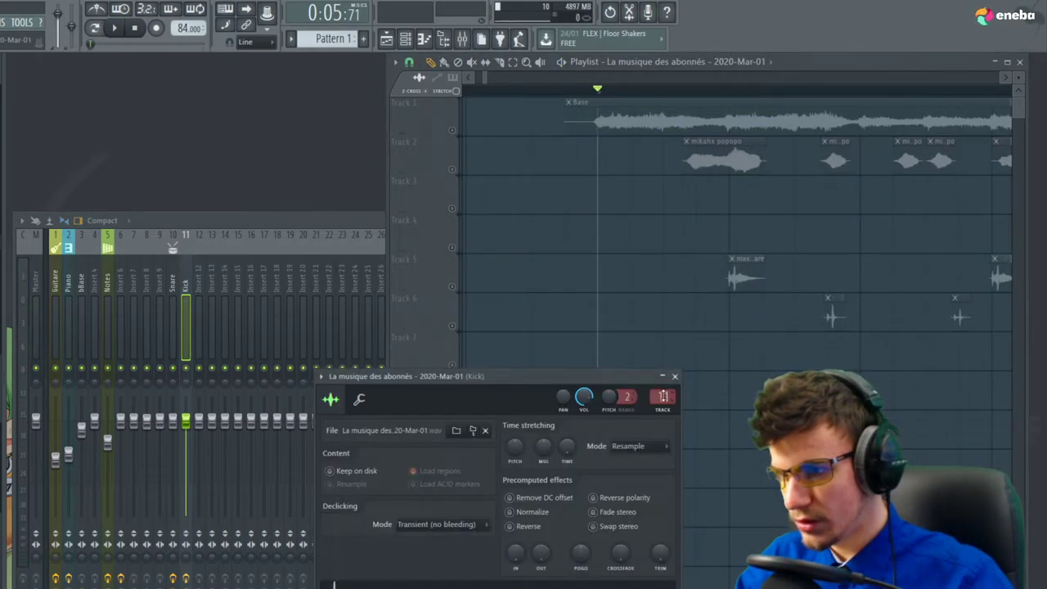
key("space")
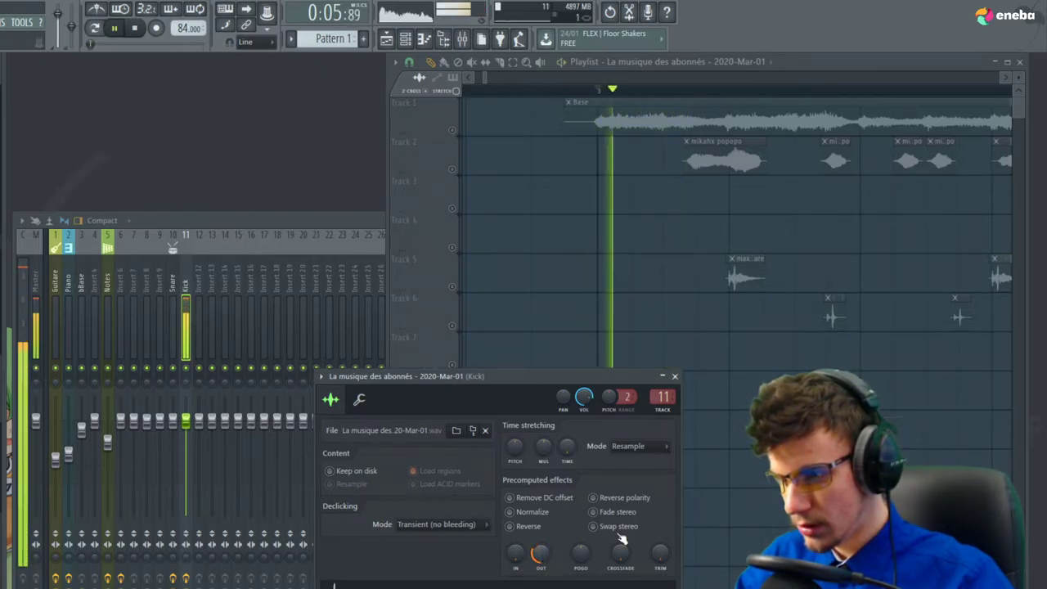
right_click(692, 460)
scroll(667, 442, "up", 2)
left_click_drag(690, 402, 634, 412)
scroll(556, 436, "down", 2)
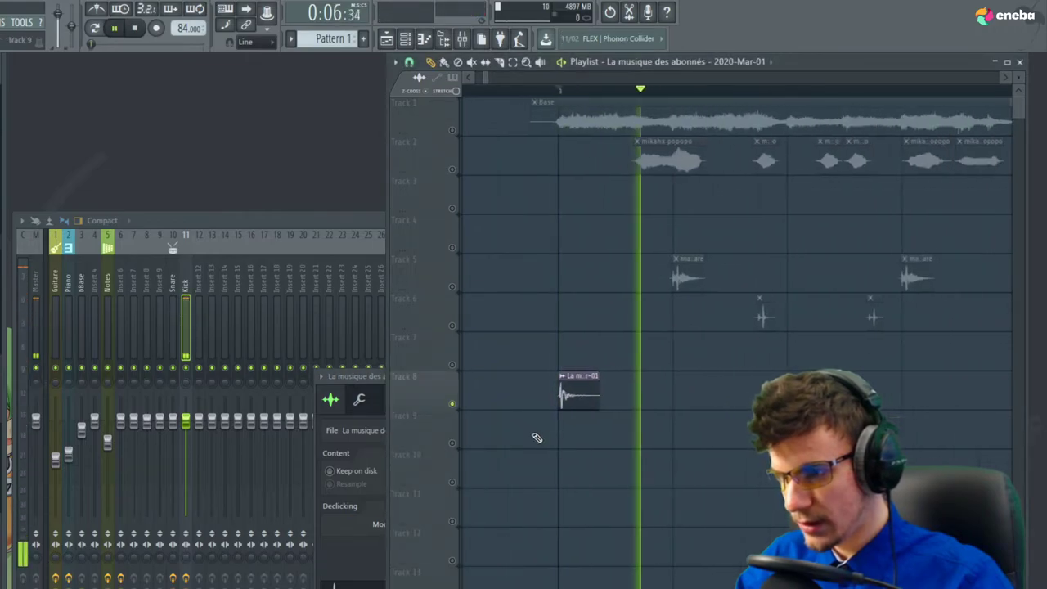
key("space")
left_click(352, 574)
left_click(676, 377)
Add Fruity Parametric EQ 2 to the Kick with a high-pass low band and bands 6–7 cutting highs
left_click(185, 328)
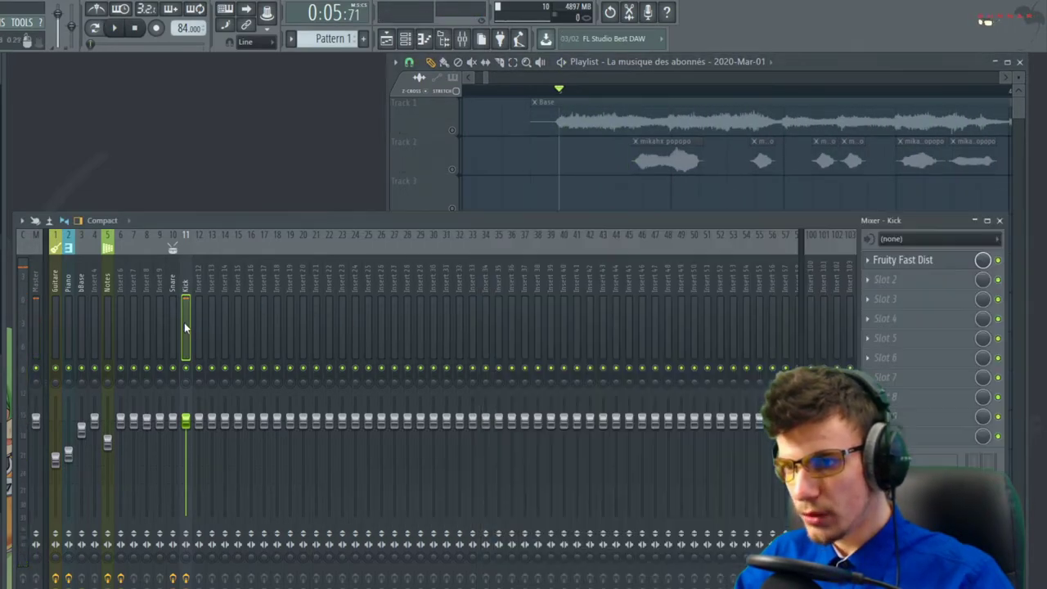
left_click(936, 278)
mouse_move(892, 297)
left_click(685, 588)
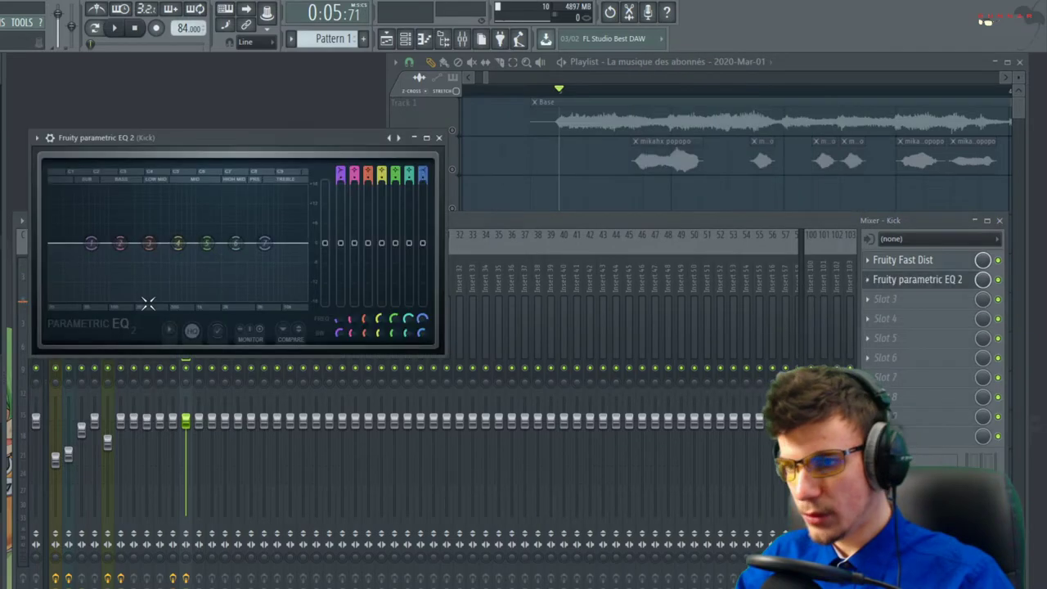
mouse_move(120, 280)
left_click(162, 315)
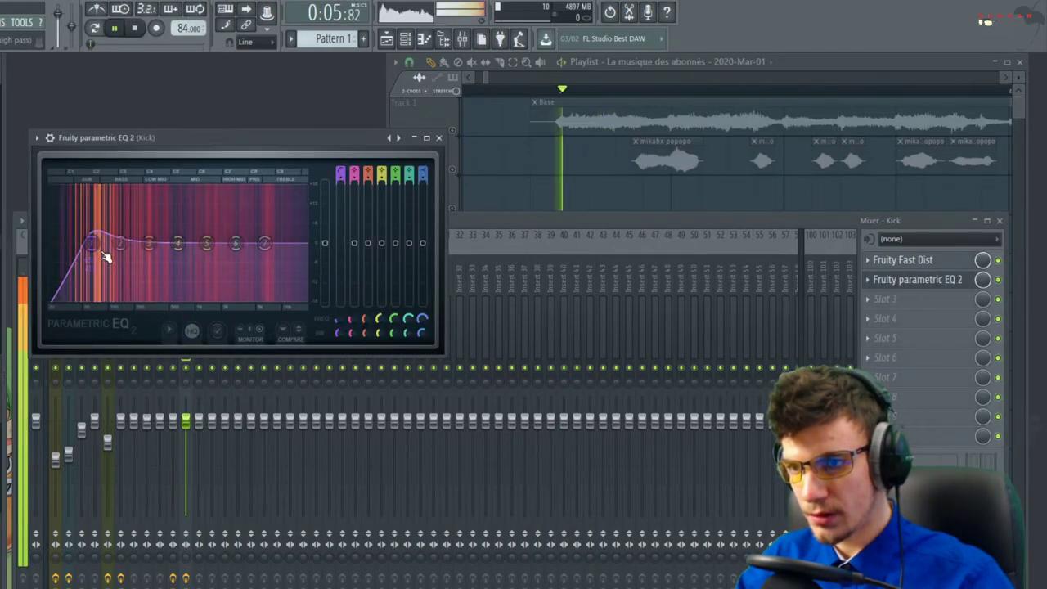
left_click_drag(264, 242, 233, 295)
key("space")
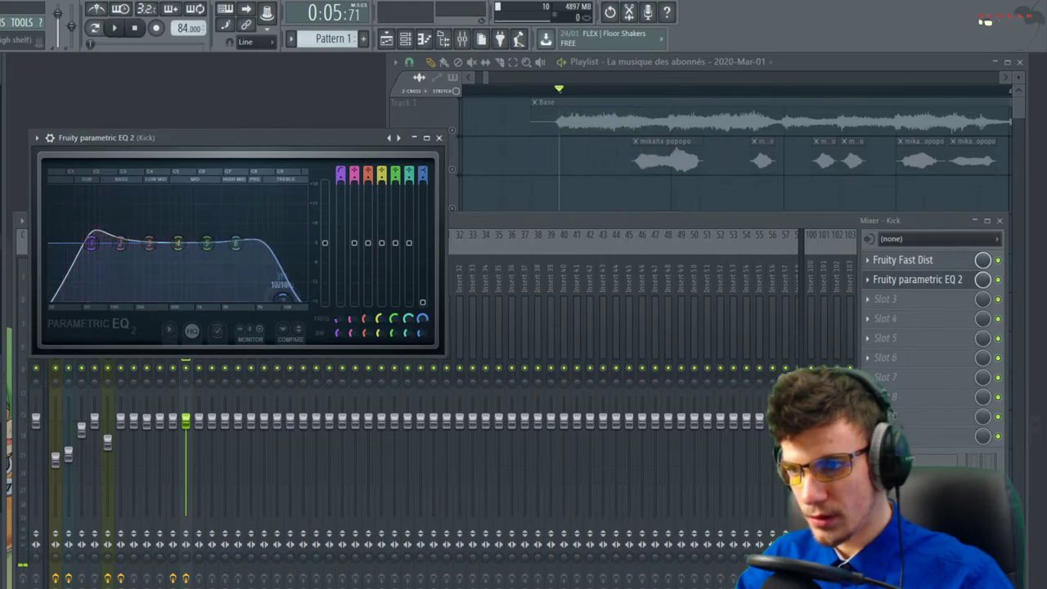
left_click_drag(236, 243, 239, 257)
key("space")
key("space")
key("space")
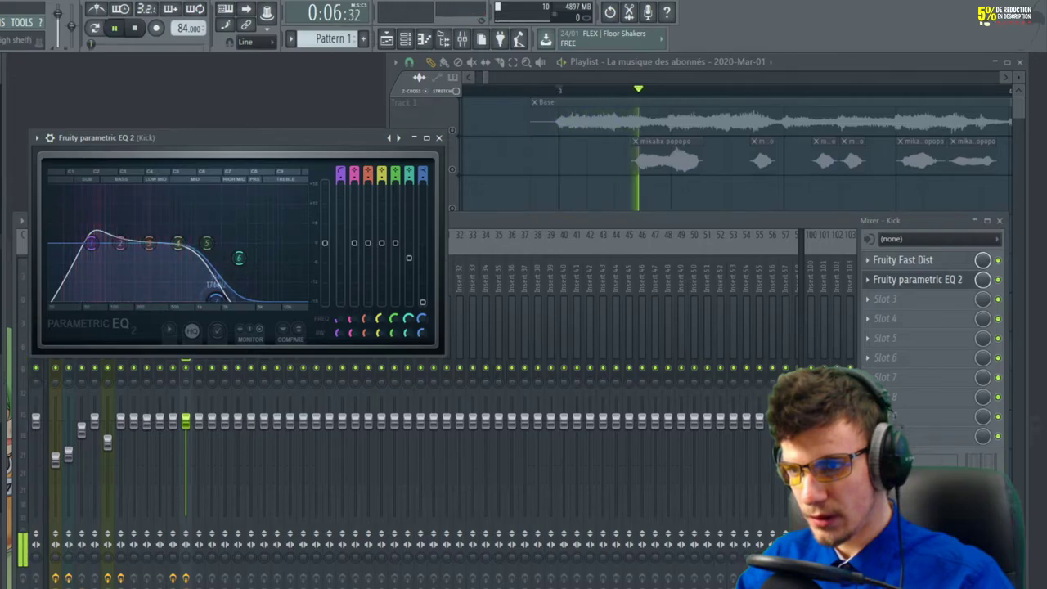
key("space")
key("space")
key("space")
key("space")
left_click(439, 138)
key("space")
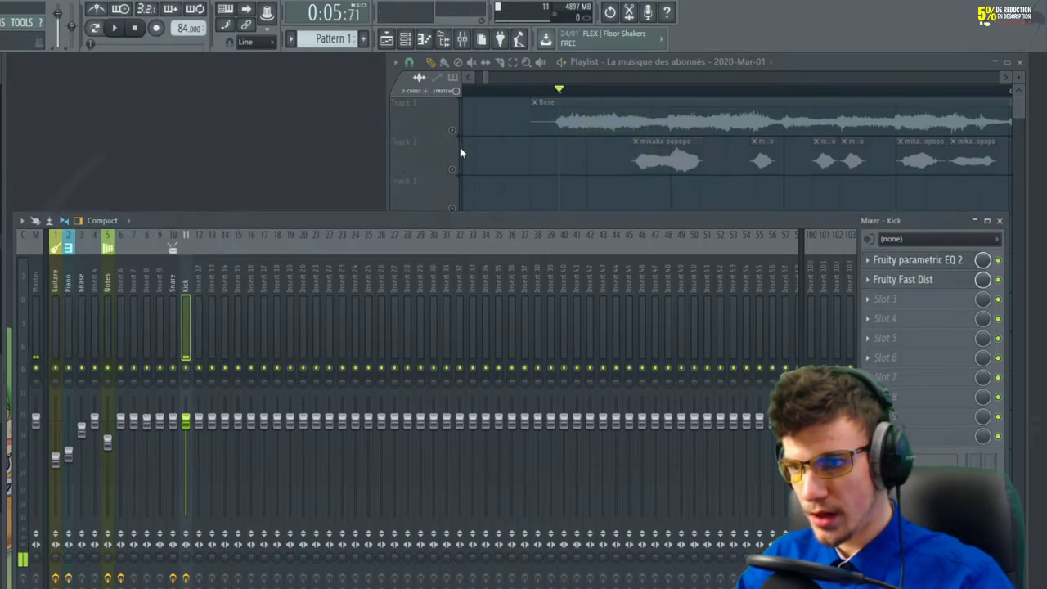
Load a second Fruity Fast Dist in Kick slot 3 with lower MIX and slightly raised PRE
left_click(940, 311)
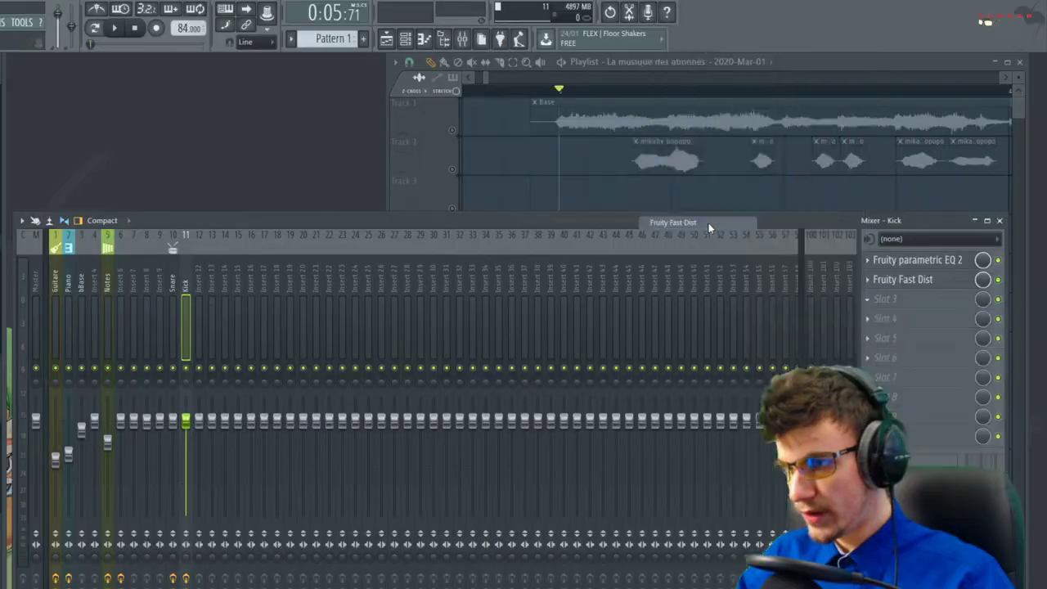
left_click_drag(162, 195, 163, 221)
key("space")
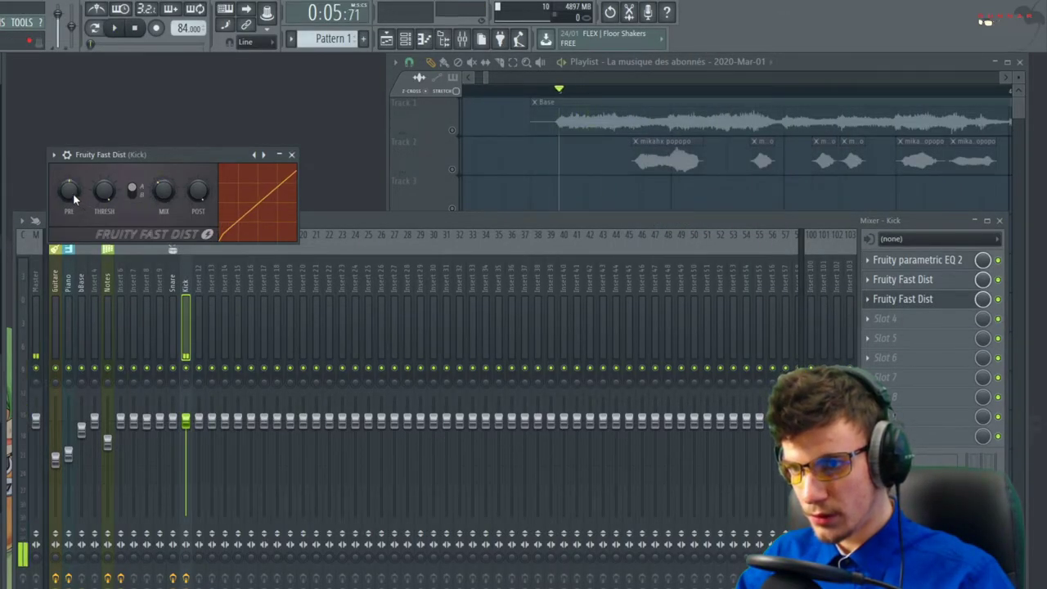
left_click_drag(73, 193, 73, 181)
key("space")
left_click(292, 155)
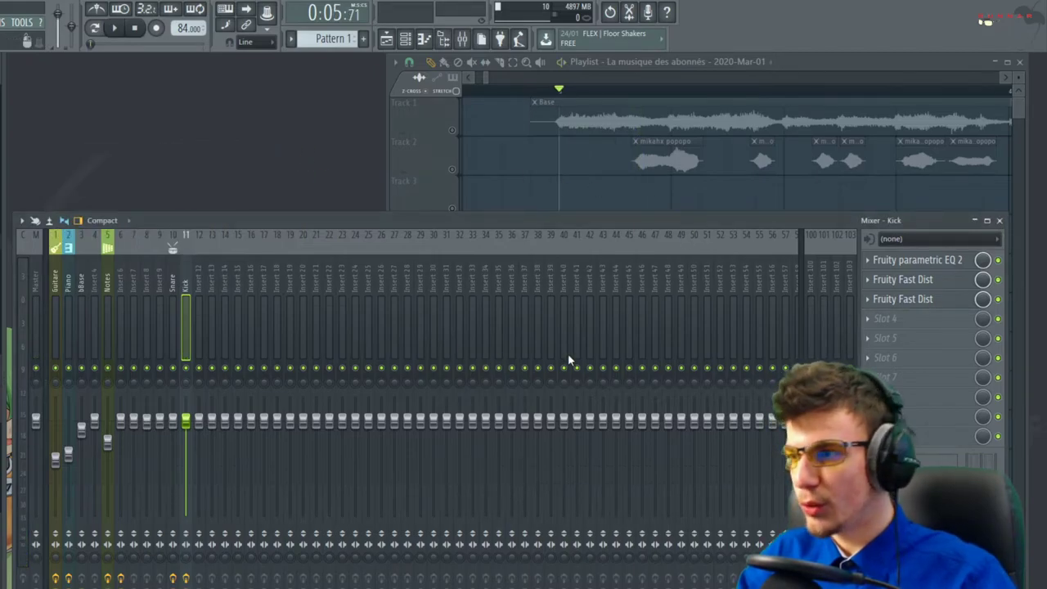
key("space")
key("space")
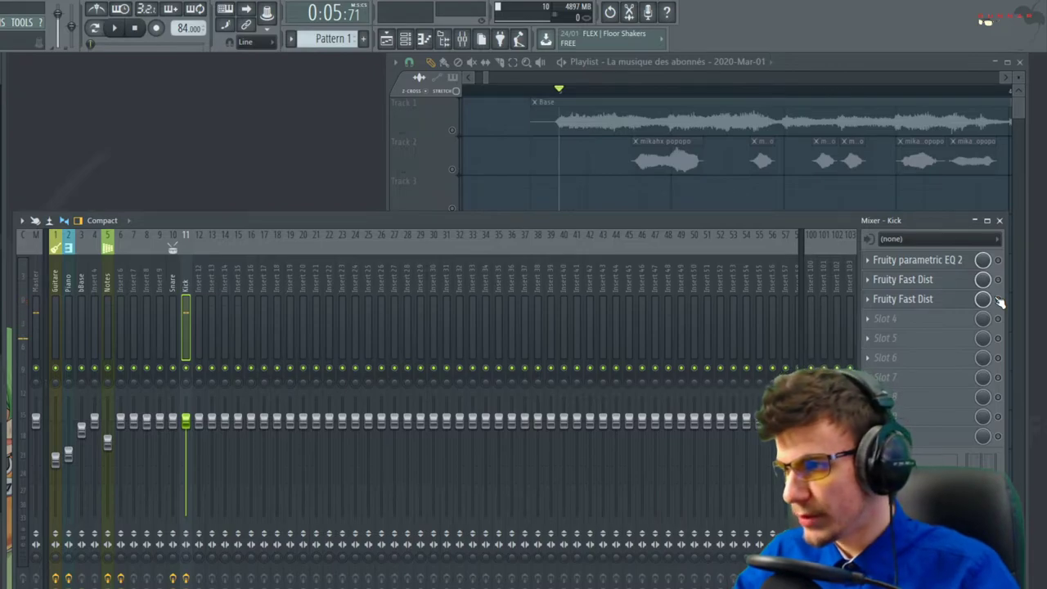
key("space")
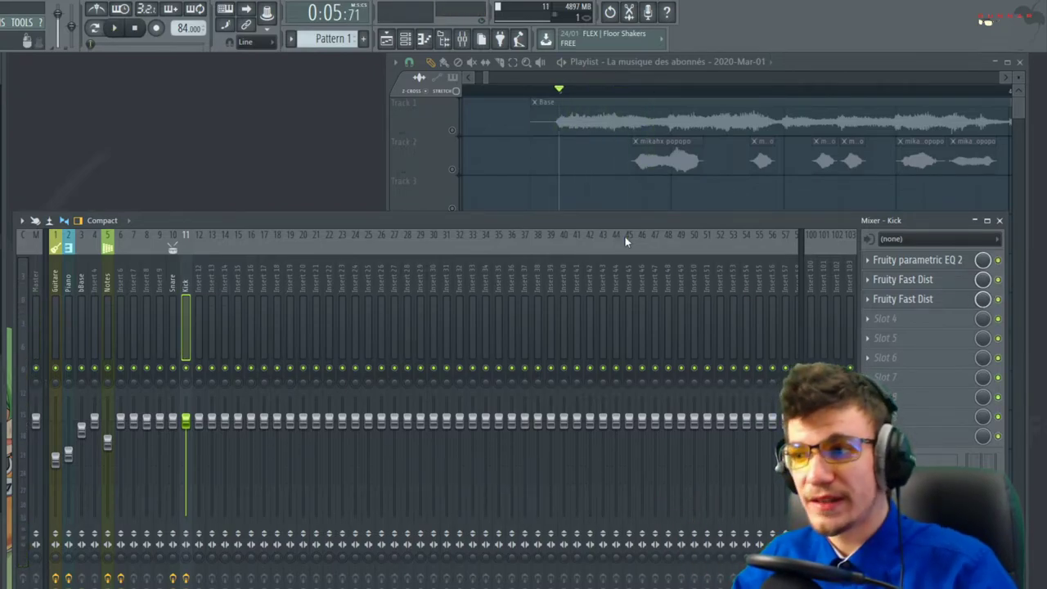
Unsolo Track 9 in the playlist and play the full arrangement
left_click(571, 194)
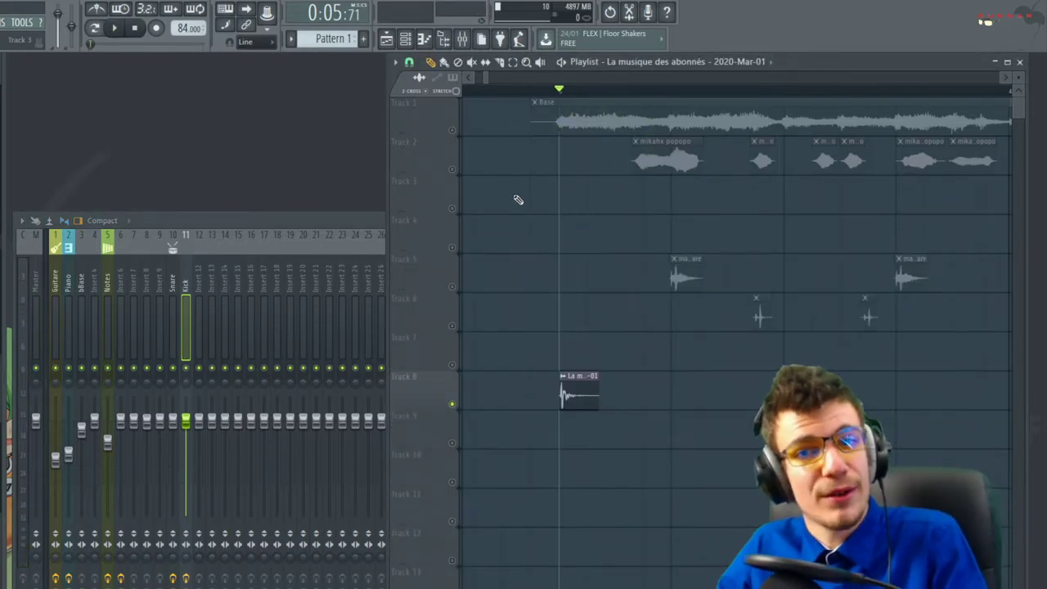
scroll(522, 316, "down", 2)
scroll(522, 316, "down", 1)
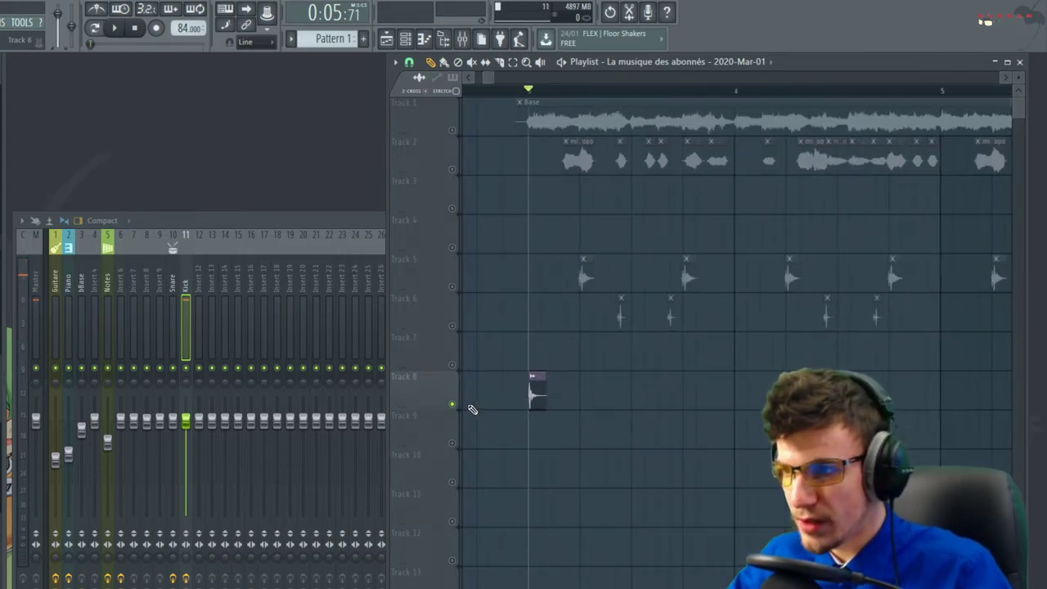
left_click(453, 404)
key("space")
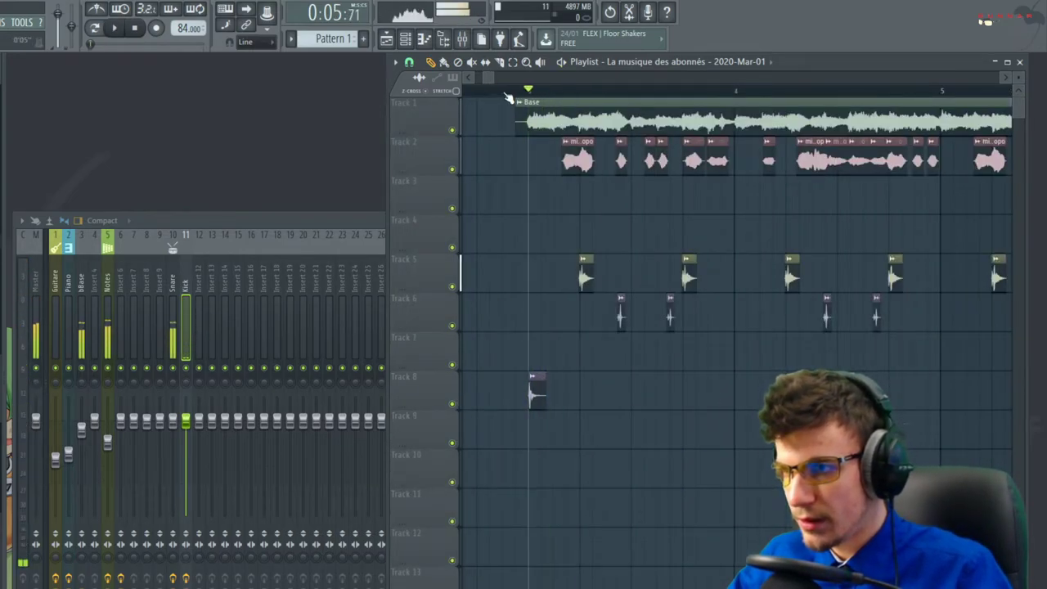
scroll(537, 386, "up", 4)
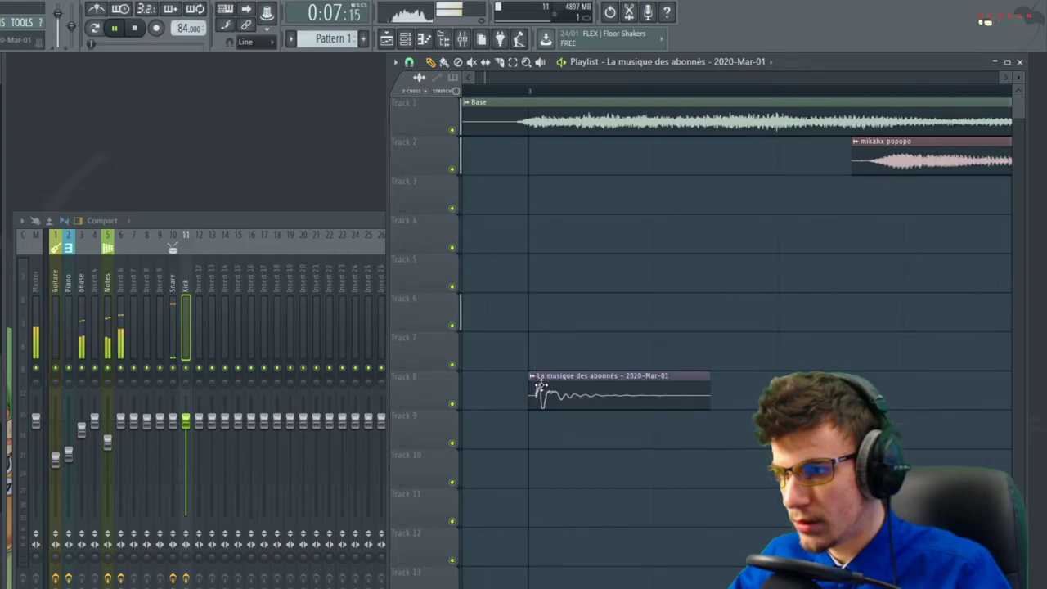
scroll(525, 391, "down", 4)
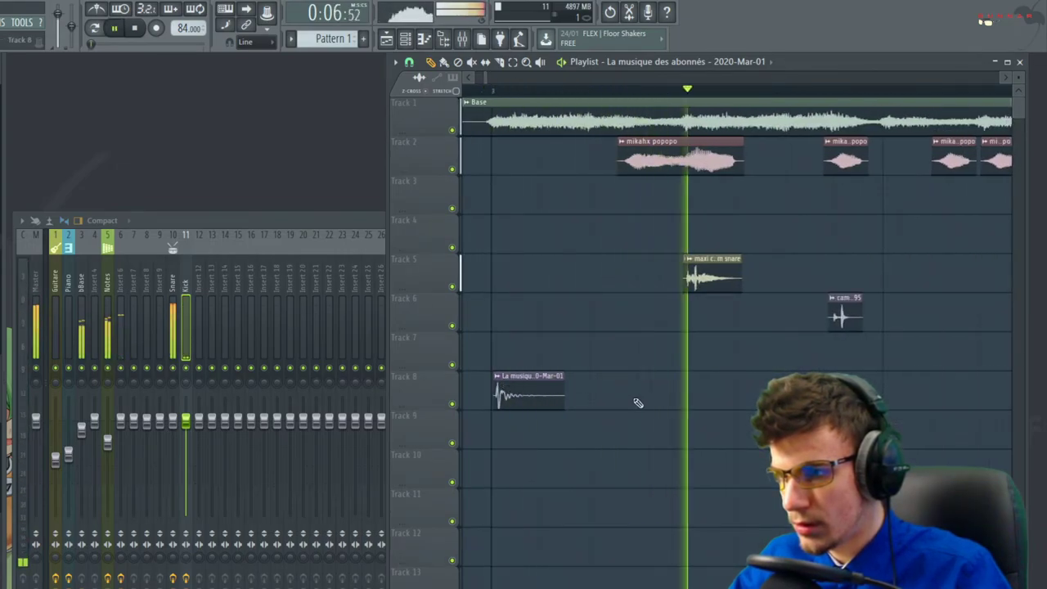
key("space")
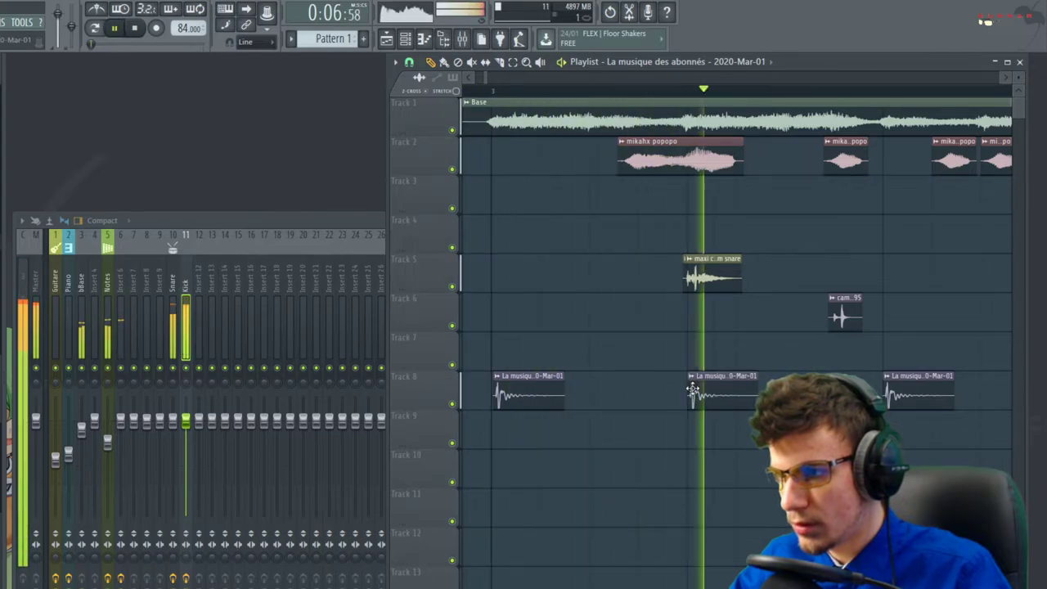
key("space")
key("space")
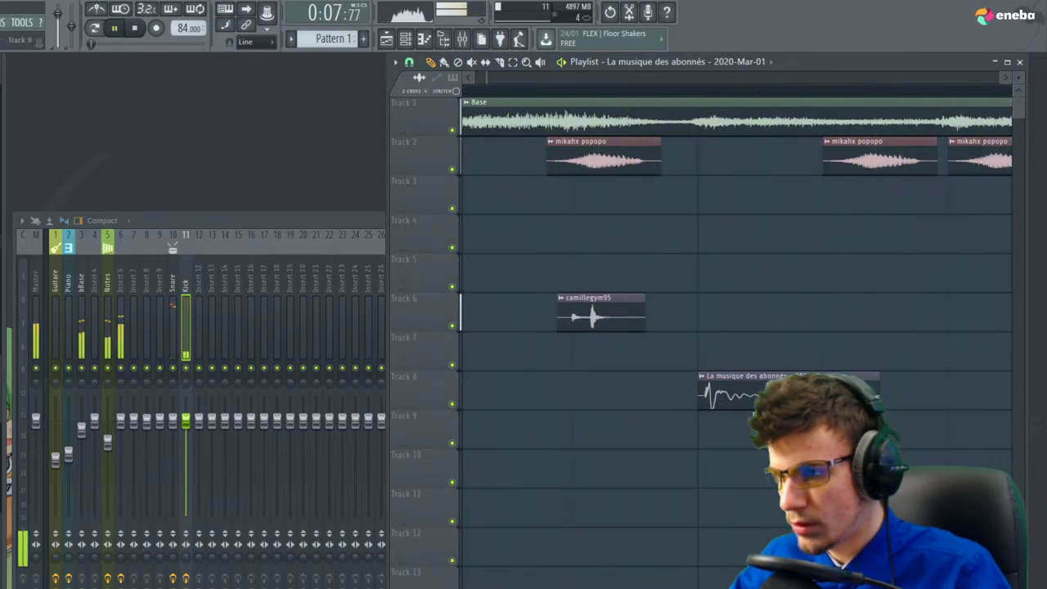
Move the Track 8 kick clip later and replay from that point in the song
left_click_drag(719, 404, 880, 396)
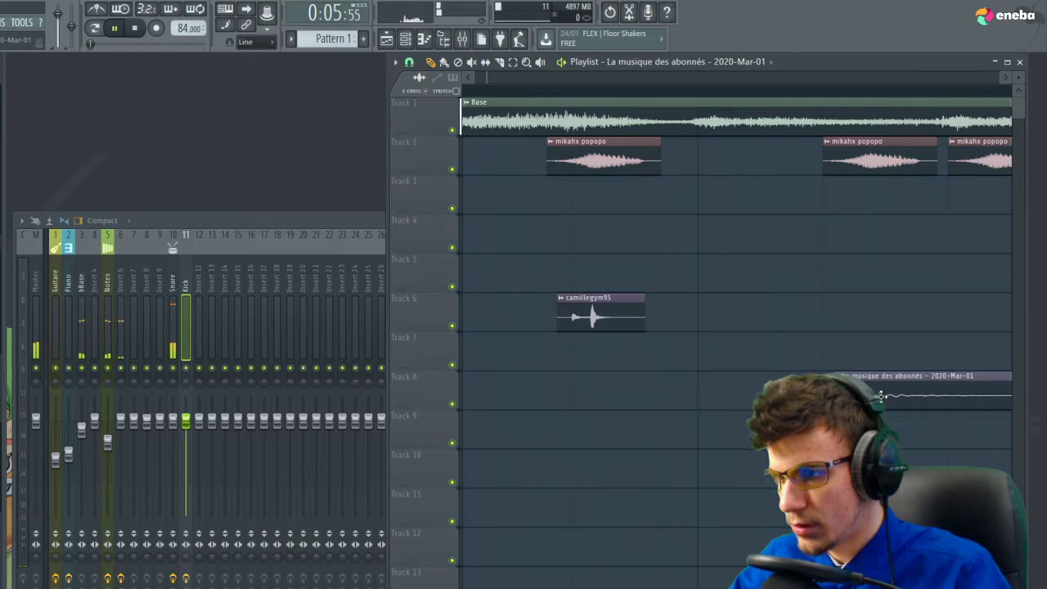
scroll(579, 399, "down", 3)
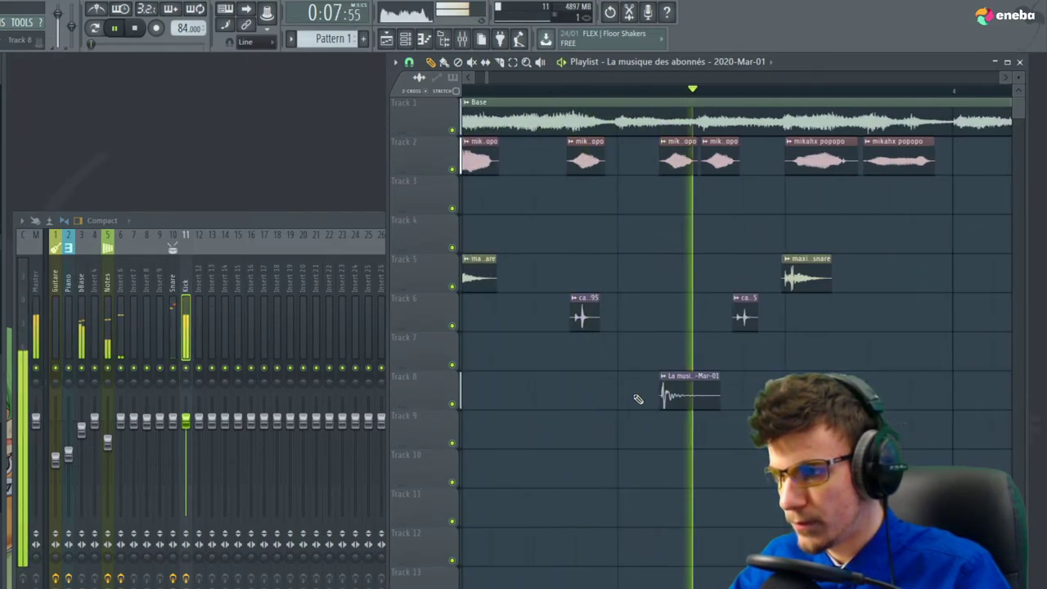
key("space")
scroll(966, 407, "down", 2)
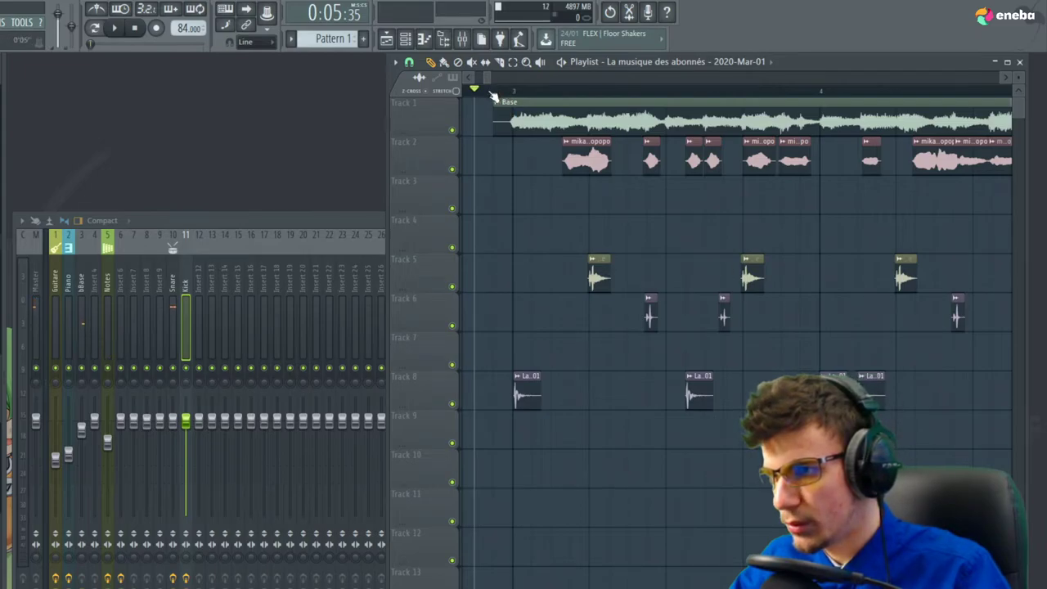
left_click(515, 92)
key("space")
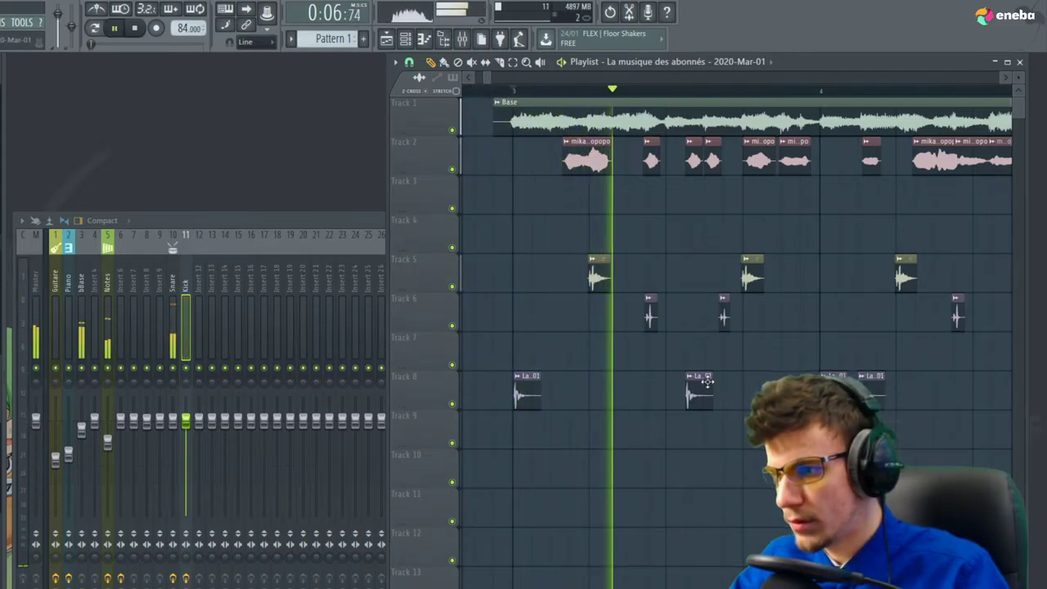
scroll(633, 385, "down", 1)
scroll(695, 402, "up", 2)
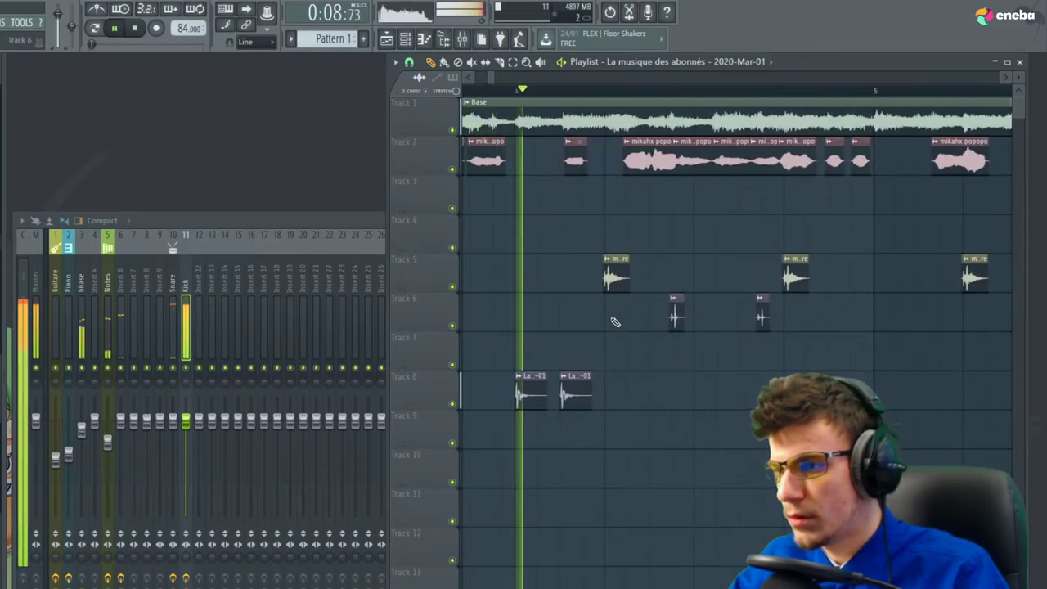
Paint two more kick clips on Track 8 and delete one, auditioning from bar 3
left_click(746, 396)
left_click(813, 396)
key("space")
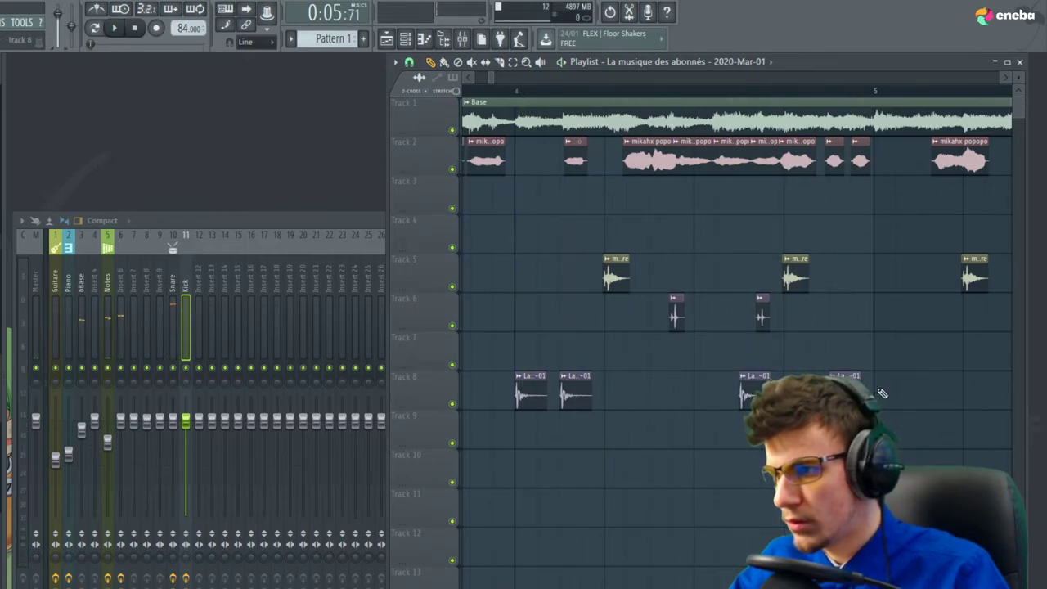
scroll(883, 390, "down", 4)
key("space")
scroll(689, 245, "up", 3)
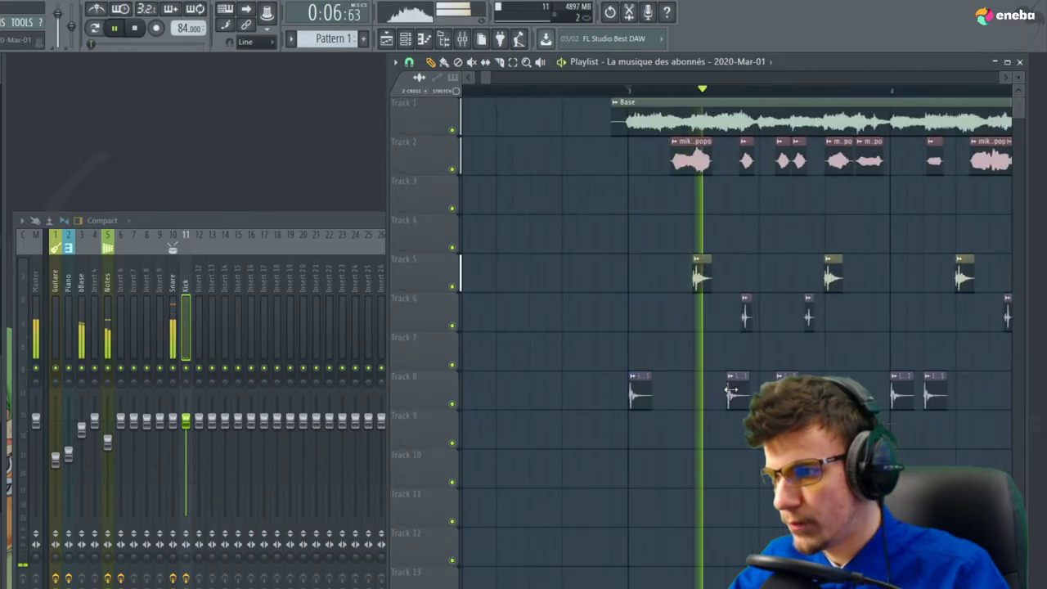
right_click(732, 391)
key("space")
key("space")
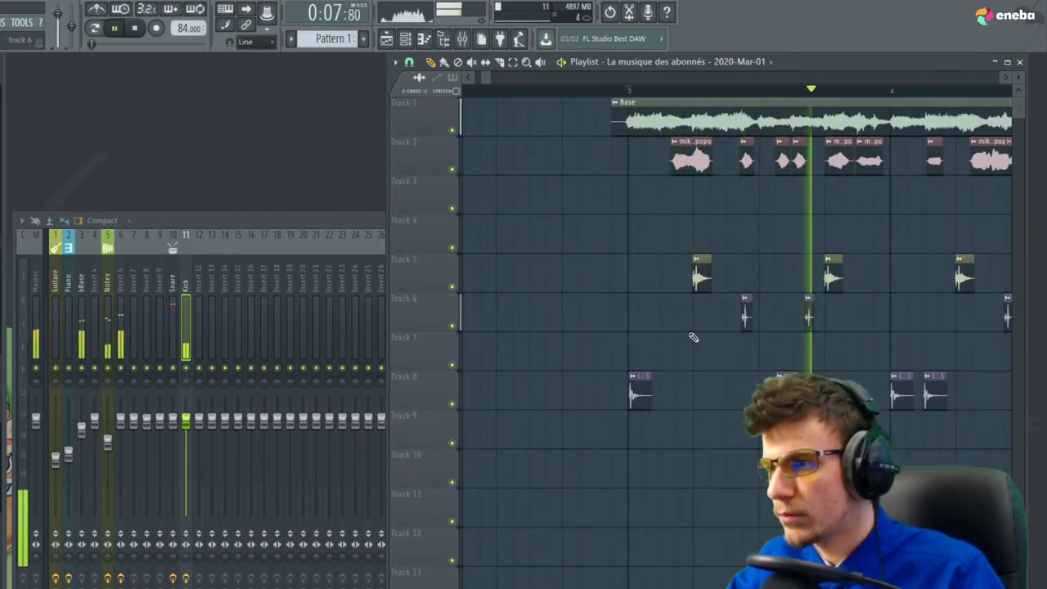
scroll(549, 394, "down", 3)
scroll(702, 425, "up", 1)
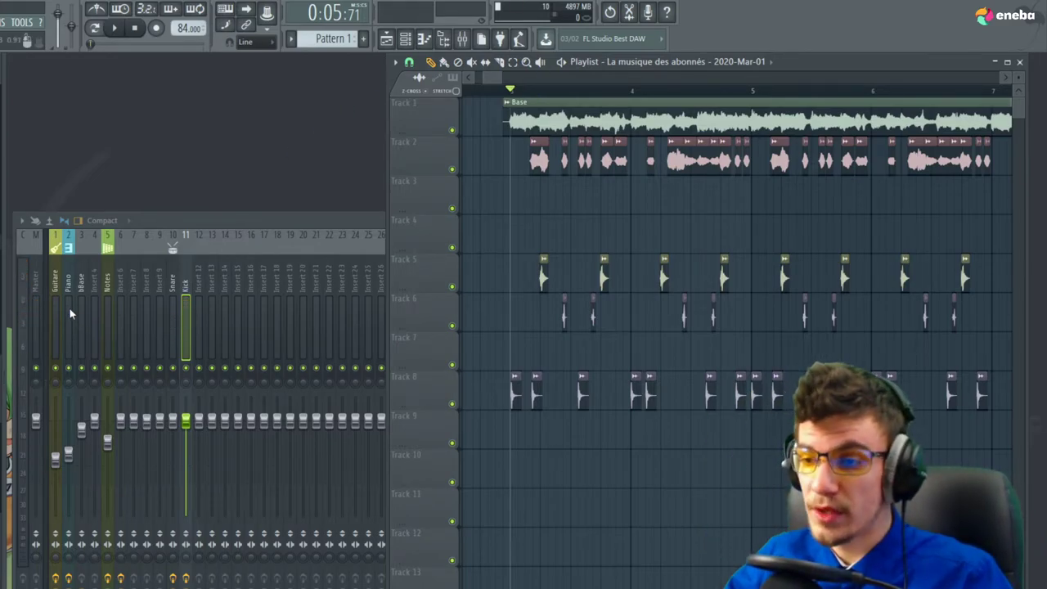
Load Fruity Fast Dist into the Snare insert's fourth slot with its MIX turned down
left_click(174, 326)
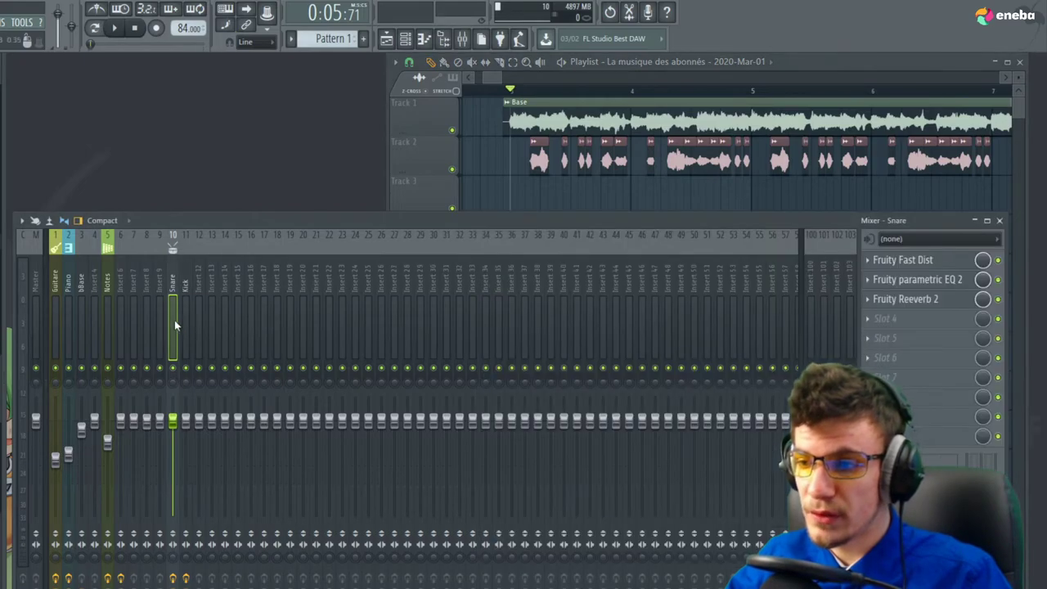
left_click(912, 319)
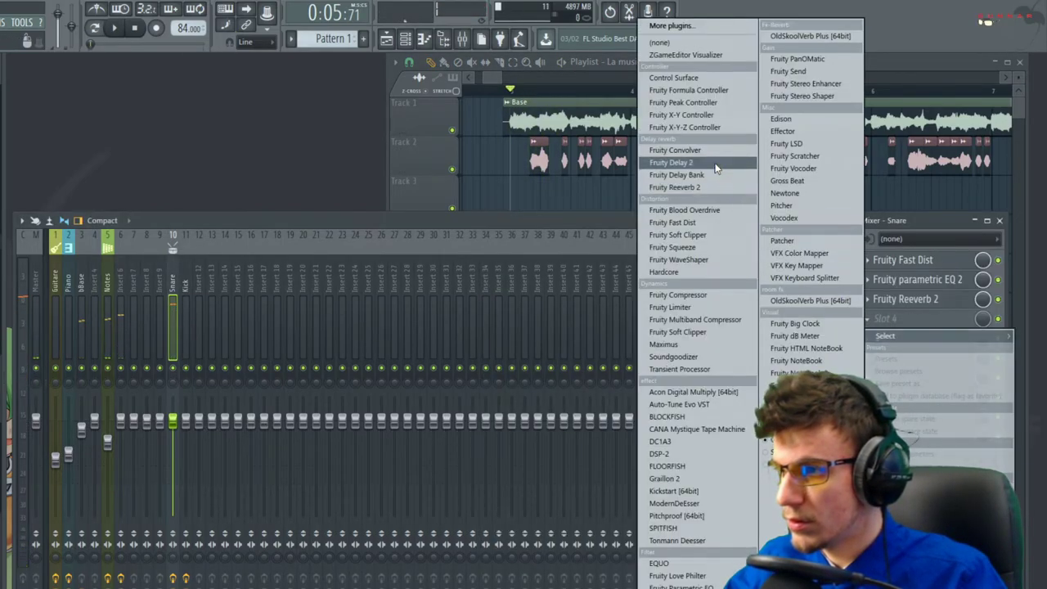
left_click(705, 223)
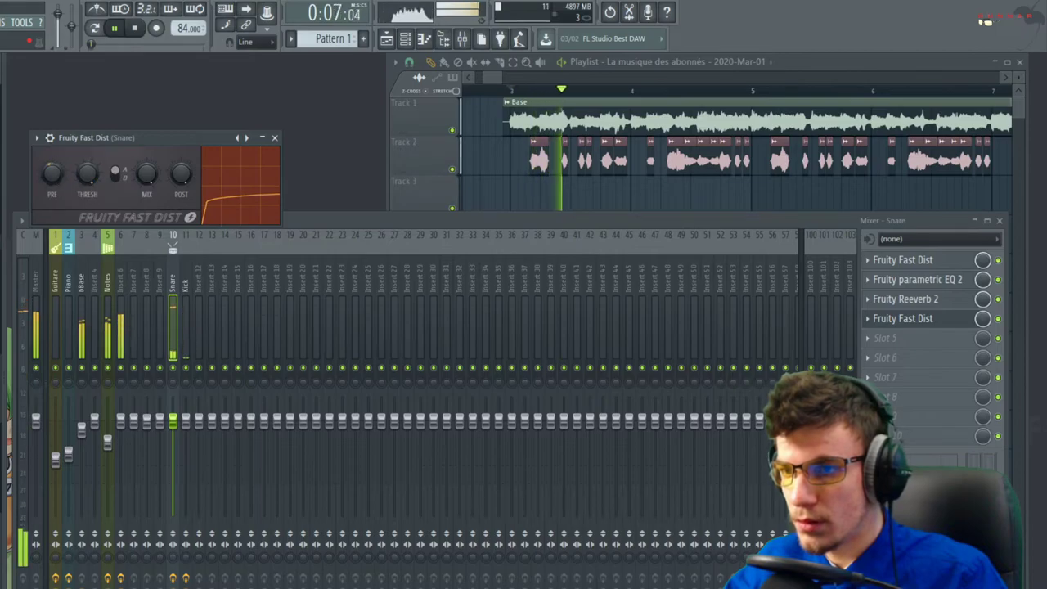
left_click_drag(149, 181, 149, 206)
key("space")
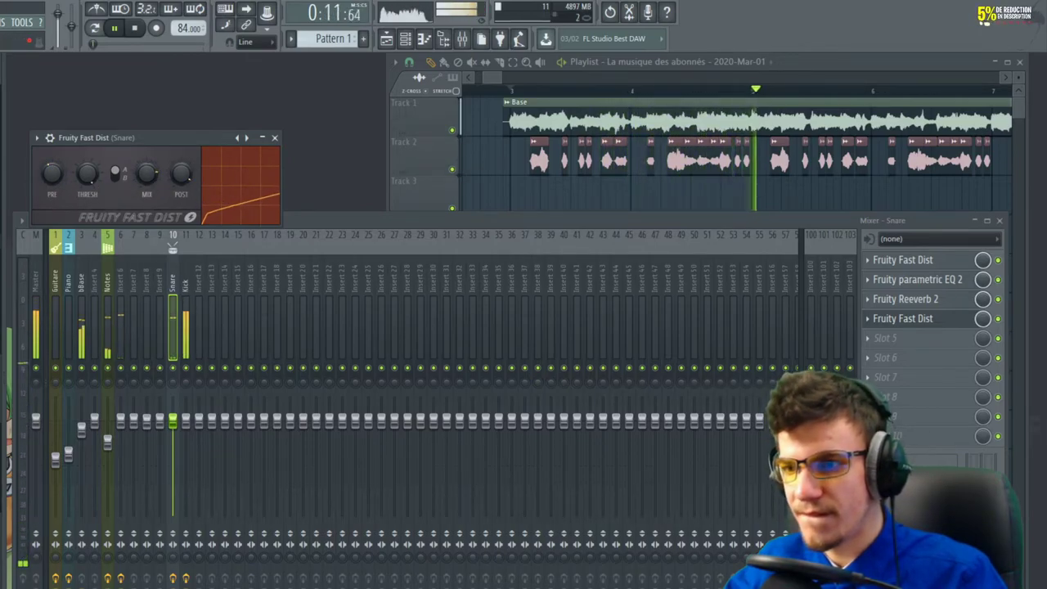
left_click(275, 138)
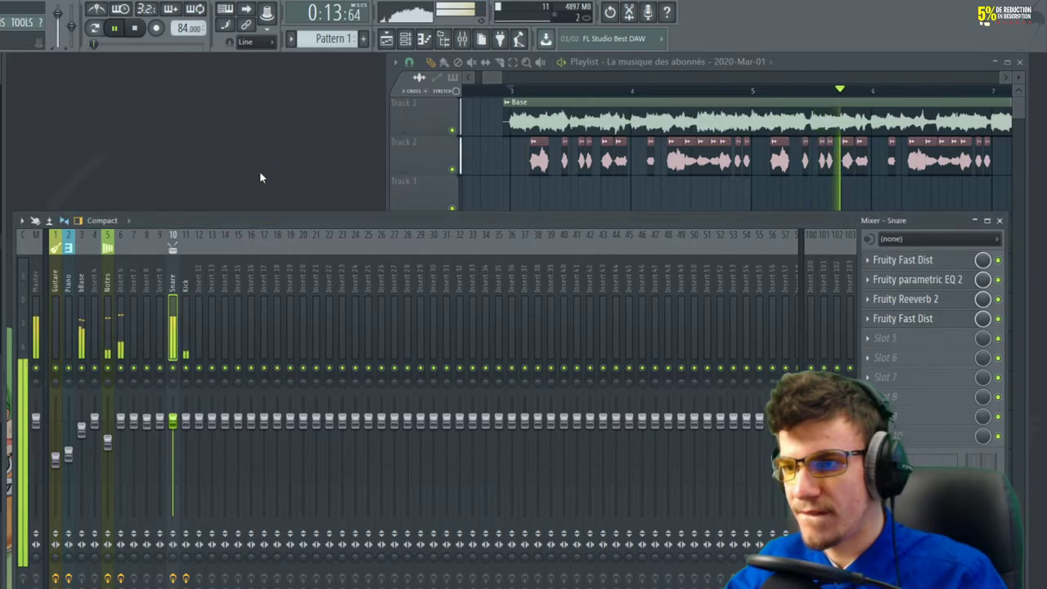
left_click(998, 220)
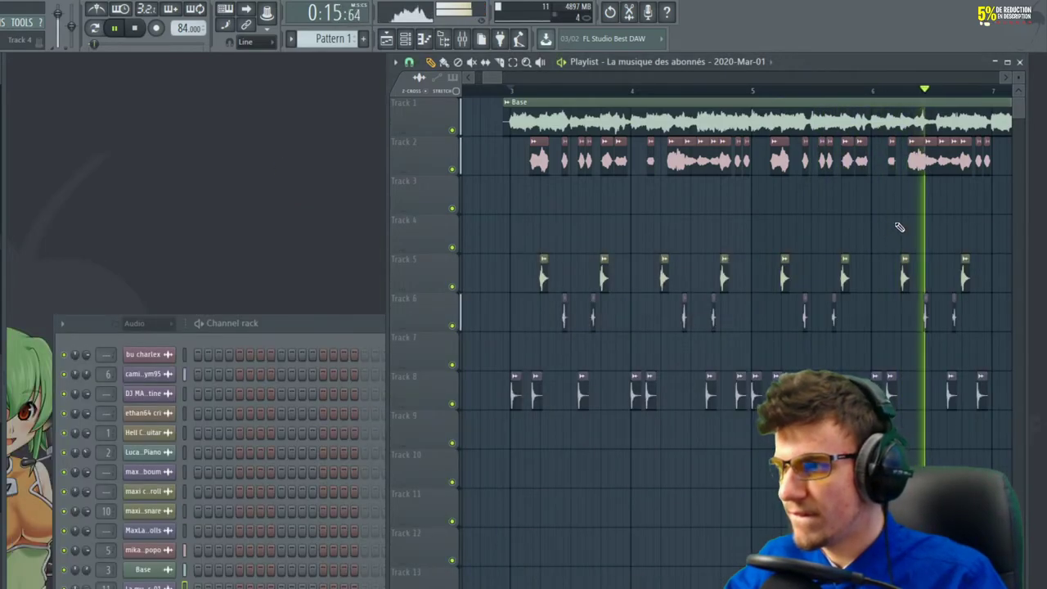
scroll(463, 229, "down", 3)
key("space")
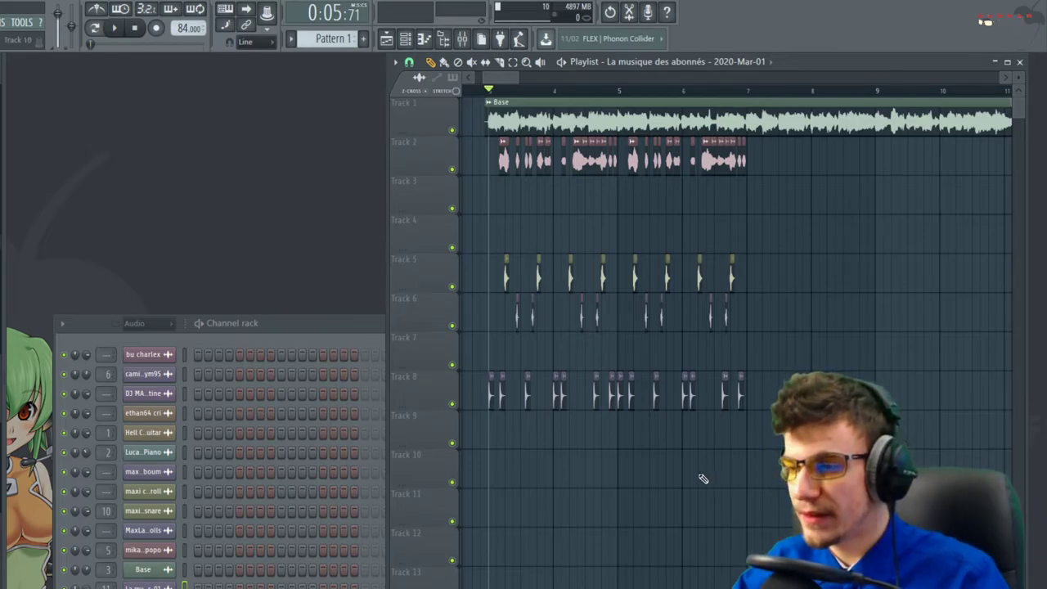
scroll(702, 478, "down", 5)
scroll(646, 205, "up", 5)
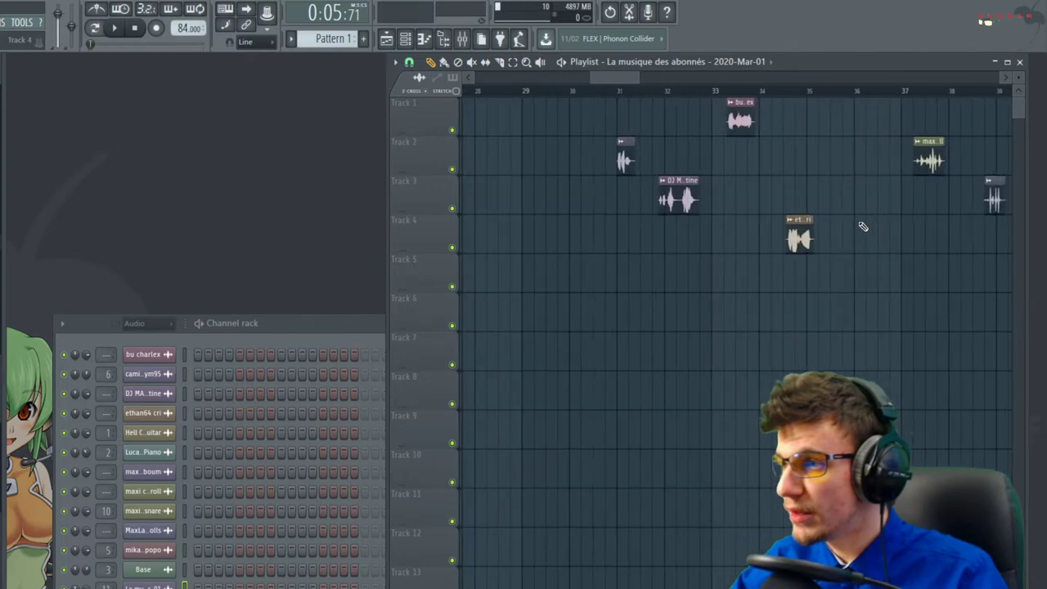
key("space")
left_click(664, 95)
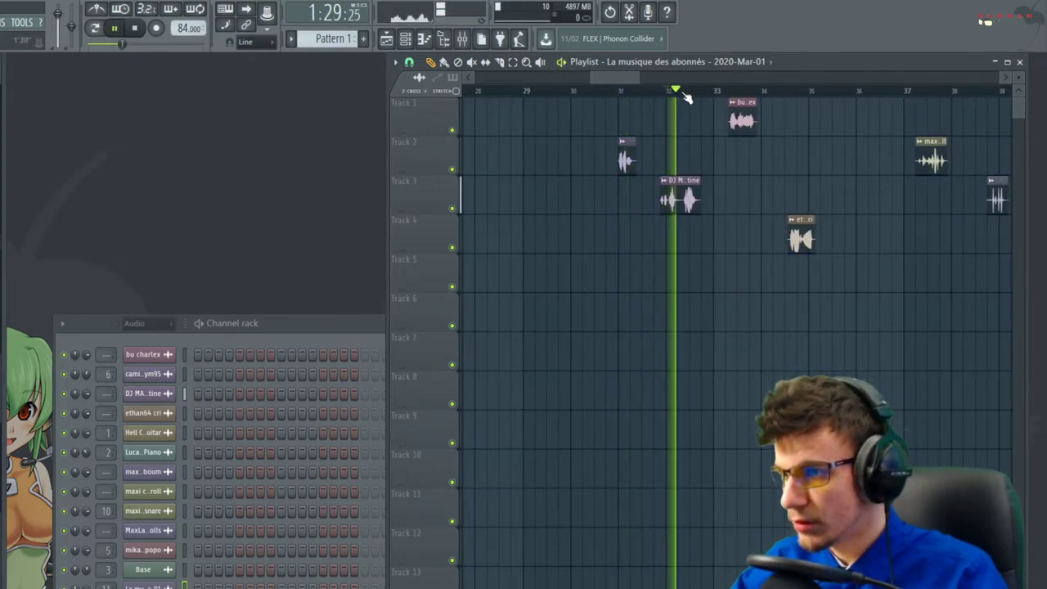
left_click(719, 92)
left_click(793, 91)
left_click(778, 92)
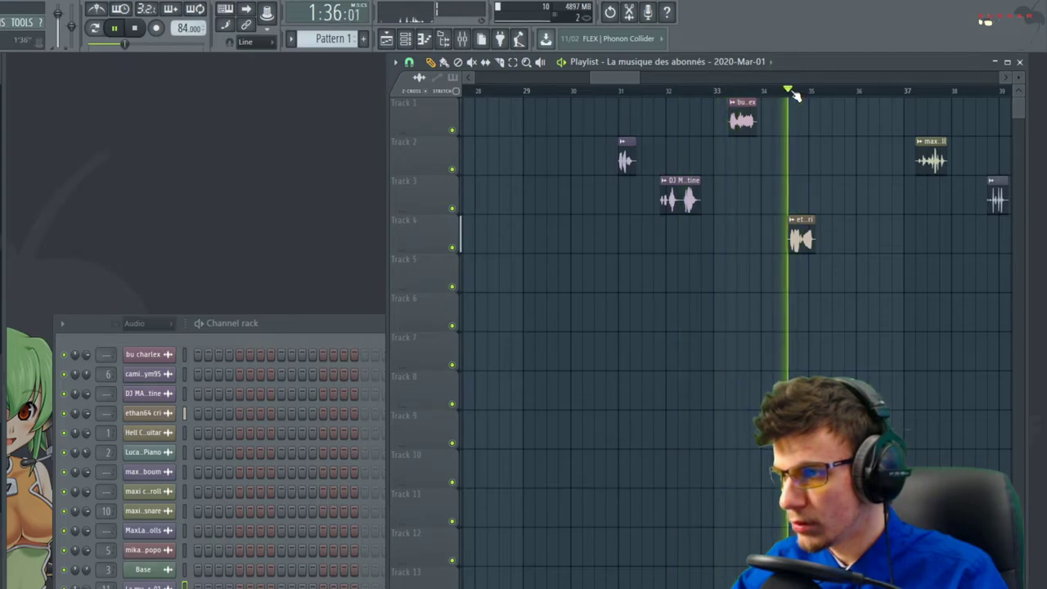
left_click(921, 92)
left_click(754, 91)
scroll(769, 140, "up", 6)
key("space")
Lower the ethan64 cri sample's time-stretch pitch and switch its mode to Stretch
double_click(712, 220)
key("space")
key("space")
key("space")
left_click_drag(264, 241, 265, 256)
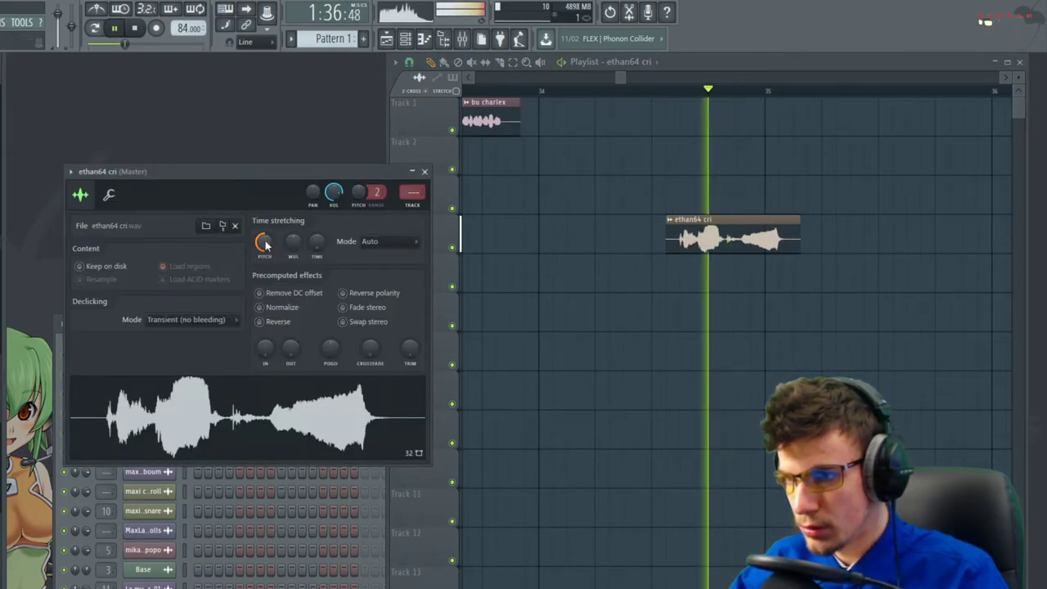
key("space")
left_click(386, 242)
left_click(377, 278)
key("space")
Reset the channel pitch to zero, show the wrench settings, and open Part_1 in the piano roll
key("space")
key("space")
key("space")
left_click_drag(359, 193, 363, 204)
key("space")
key("space")
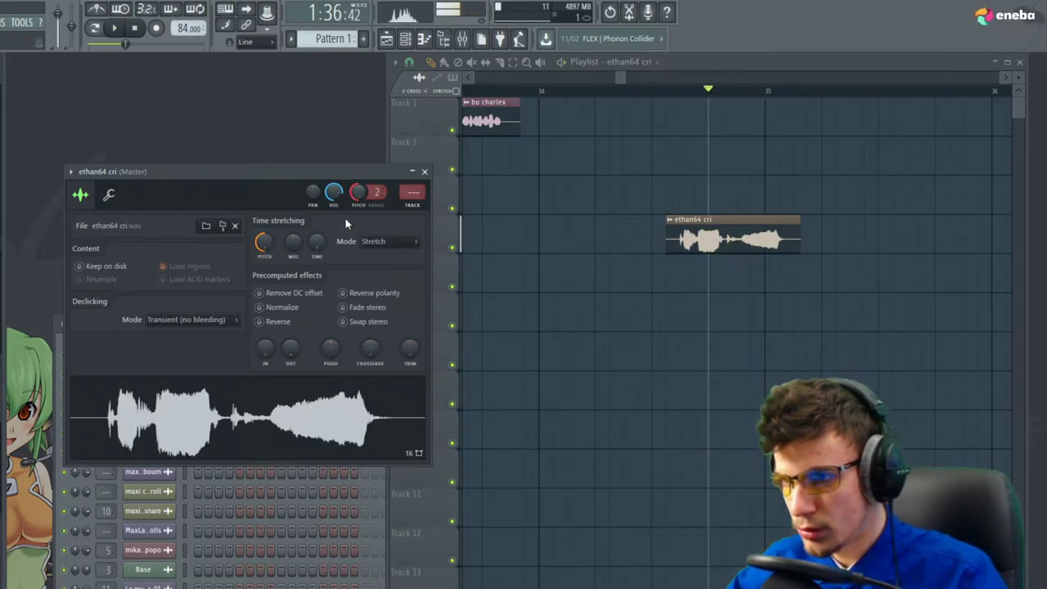
left_click(380, 209)
left_click(109, 195)
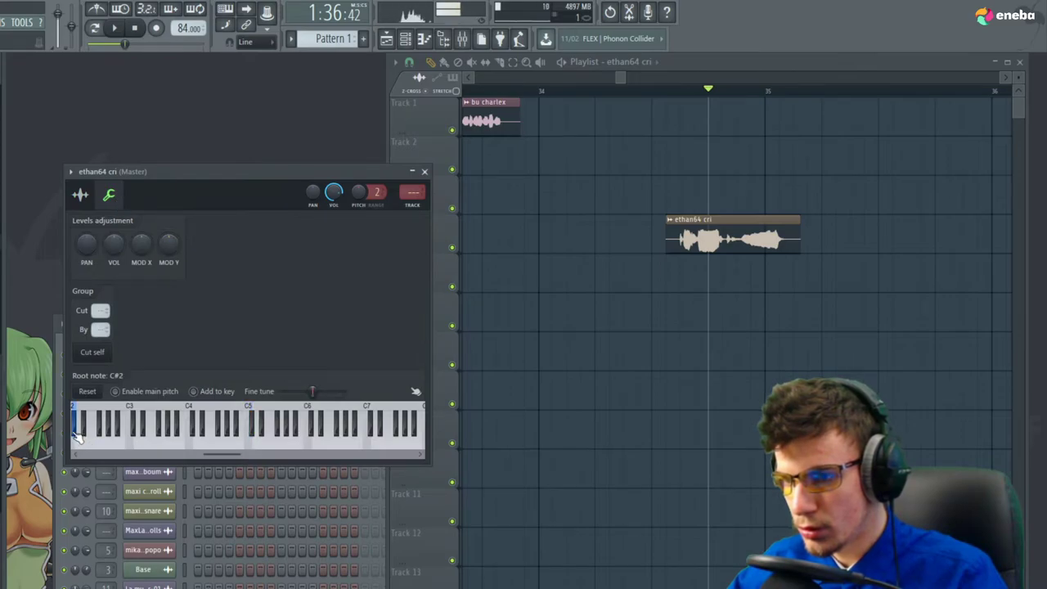
left_click_drag(229, 457, 82, 440)
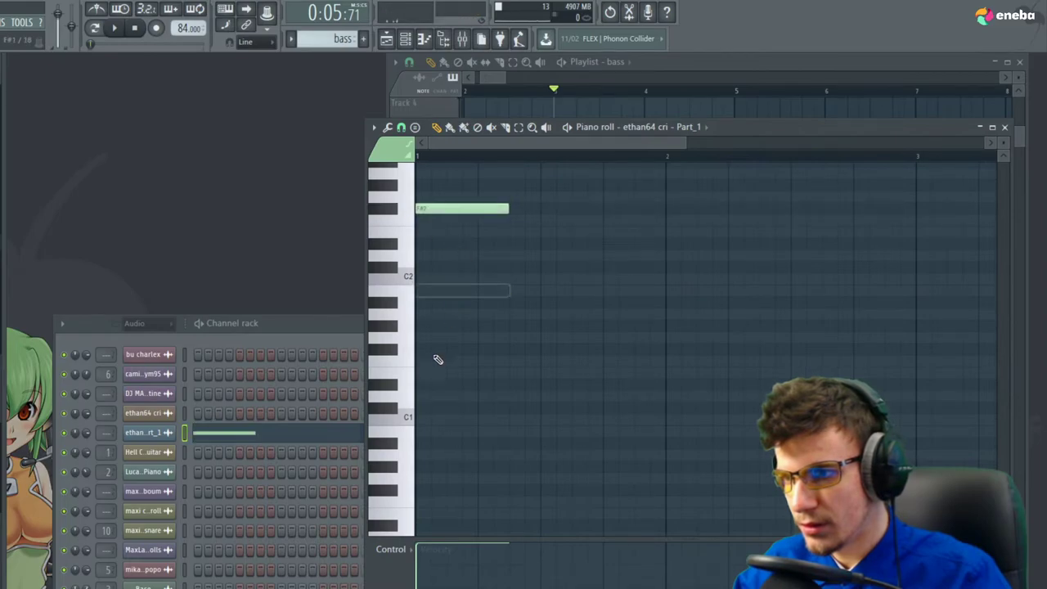
Open the Part_1 channel settings alongside the piano roll and preview the F#2 note
scroll(439, 354, "up", 3)
left_click(150, 433)
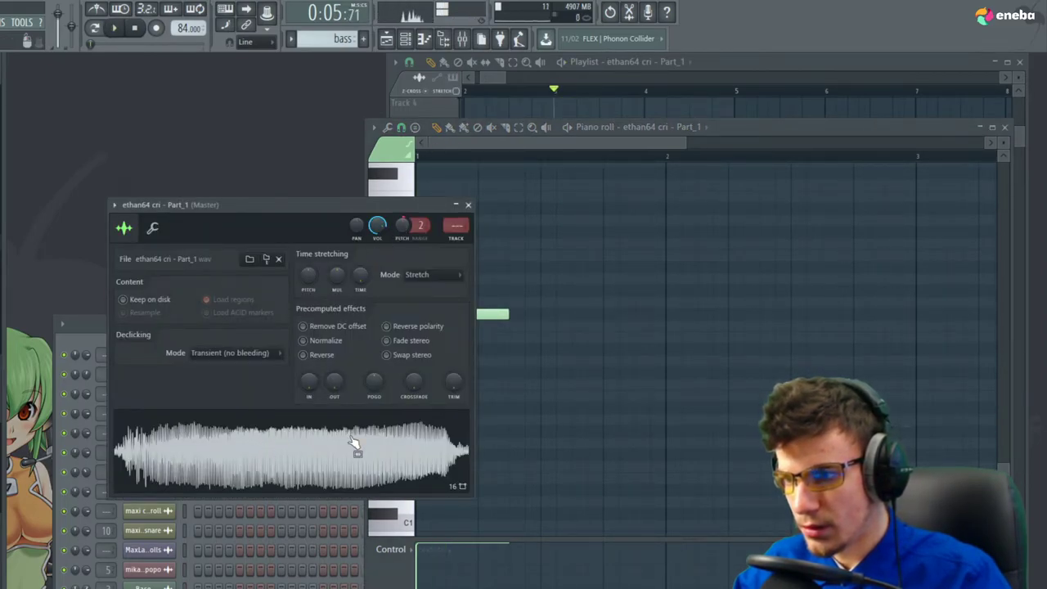
left_click(478, 327)
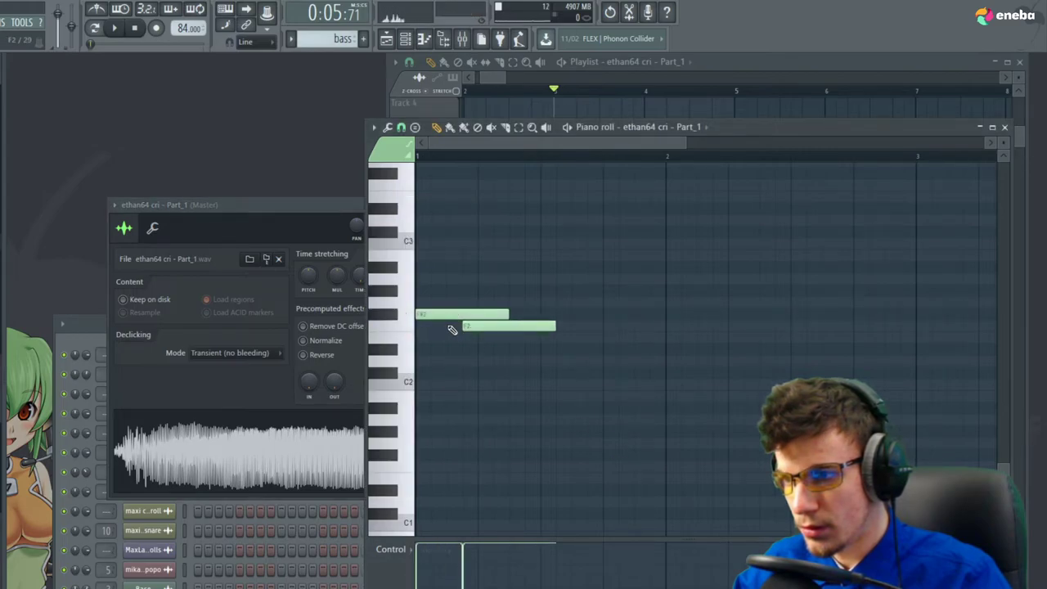
left_click_drag(300, 229, 308, 231)
left_click(495, 313)
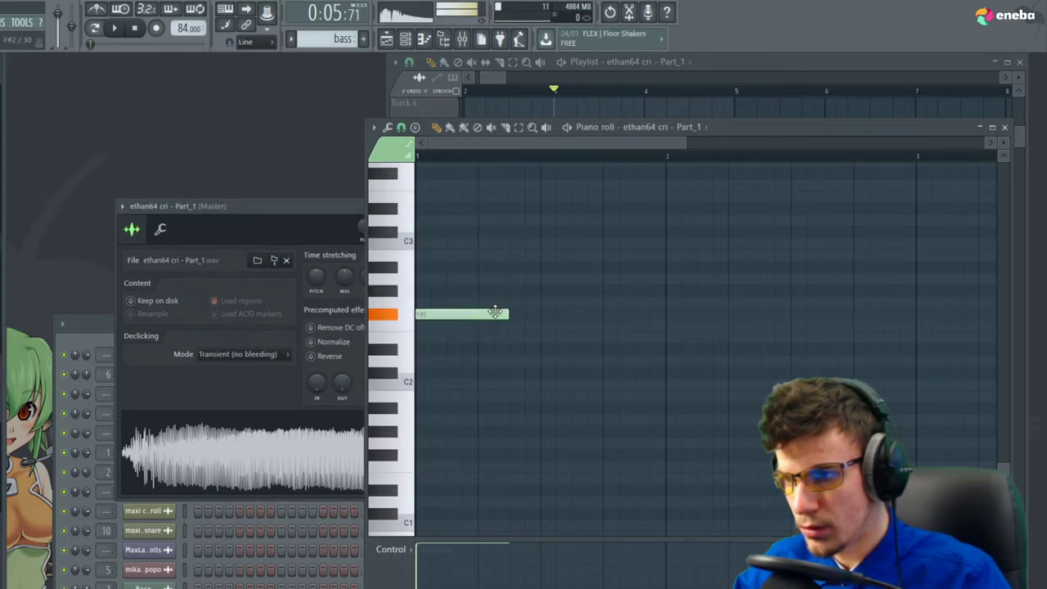
left_click(344, 230)
left_click(494, 317)
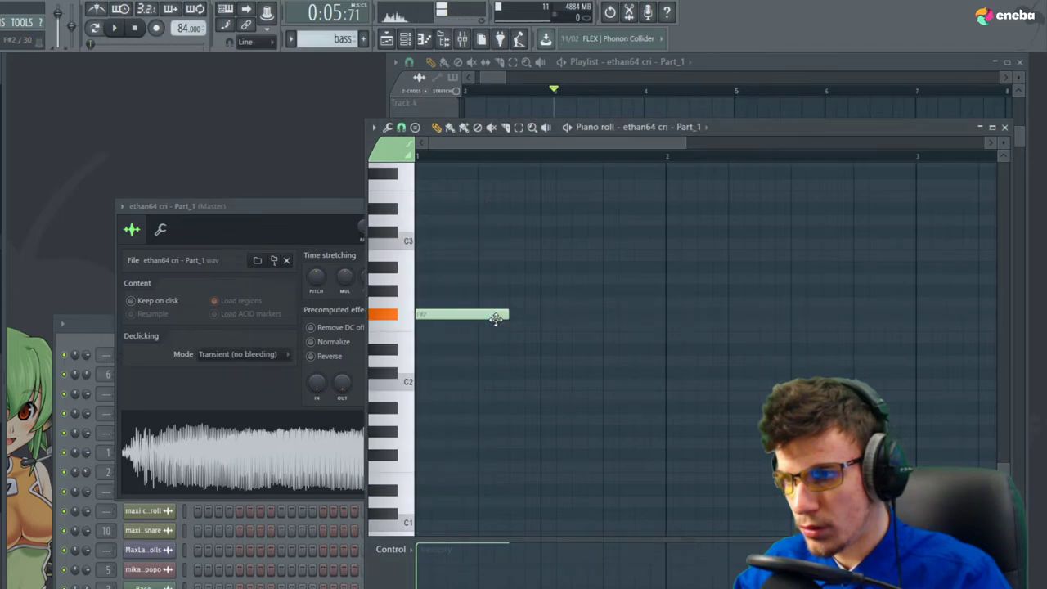
key("space")
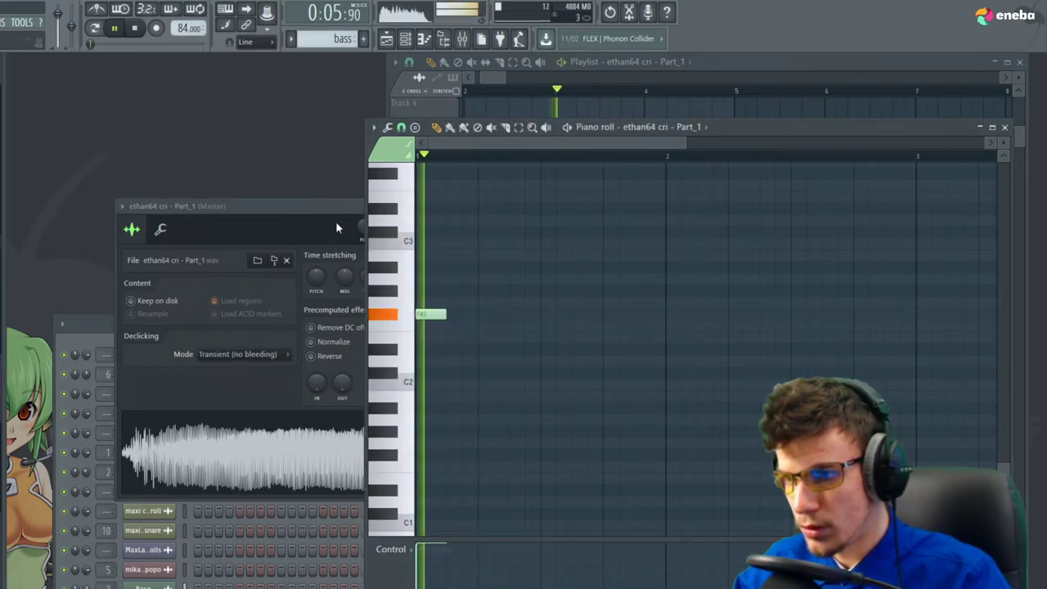
left_click(335, 221)
Try Resample and other time-stretch modes on Part_1, settling back on Stretch
left_click(443, 280)
left_click(450, 301)
left_click(457, 283)
left_click(456, 305)
left_click(457, 280)
left_click(454, 296)
left_click(454, 280)
left_click(449, 401)
left_click(442, 281)
left_click(440, 311)
left_click(442, 281)
left_click(439, 313)
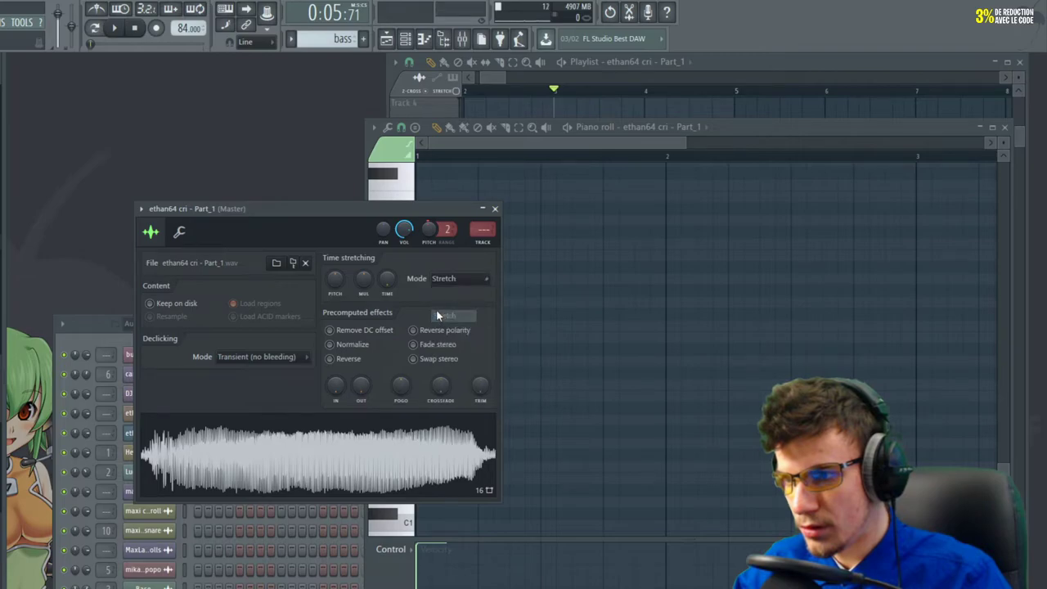
Reset the Part_1 time-stretch Pitch knob to default while auditioning
key("space")
right_click(337, 284)
left_click(355, 294)
key("space")
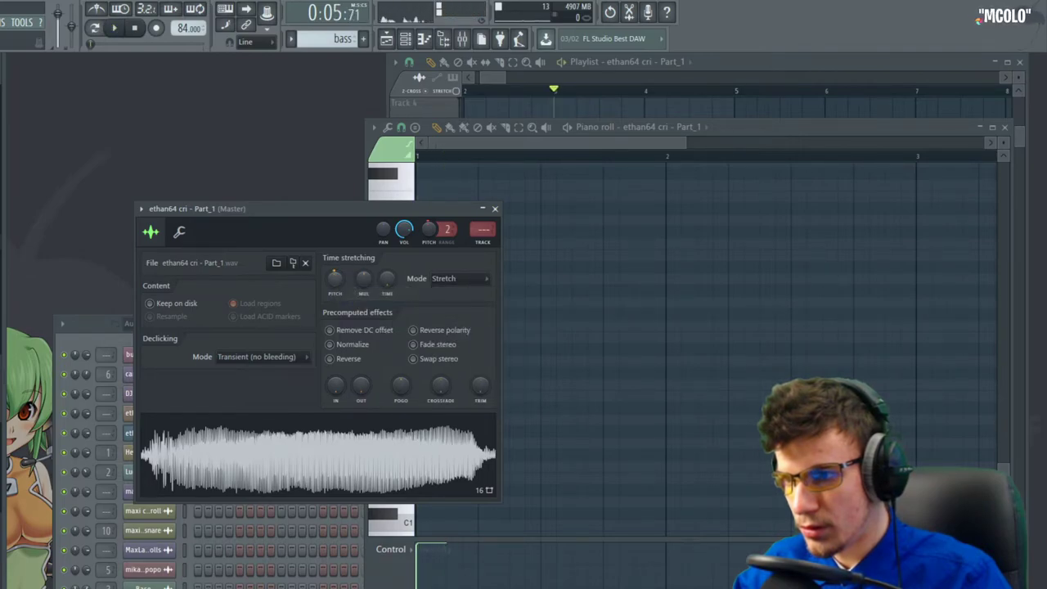
key("space")
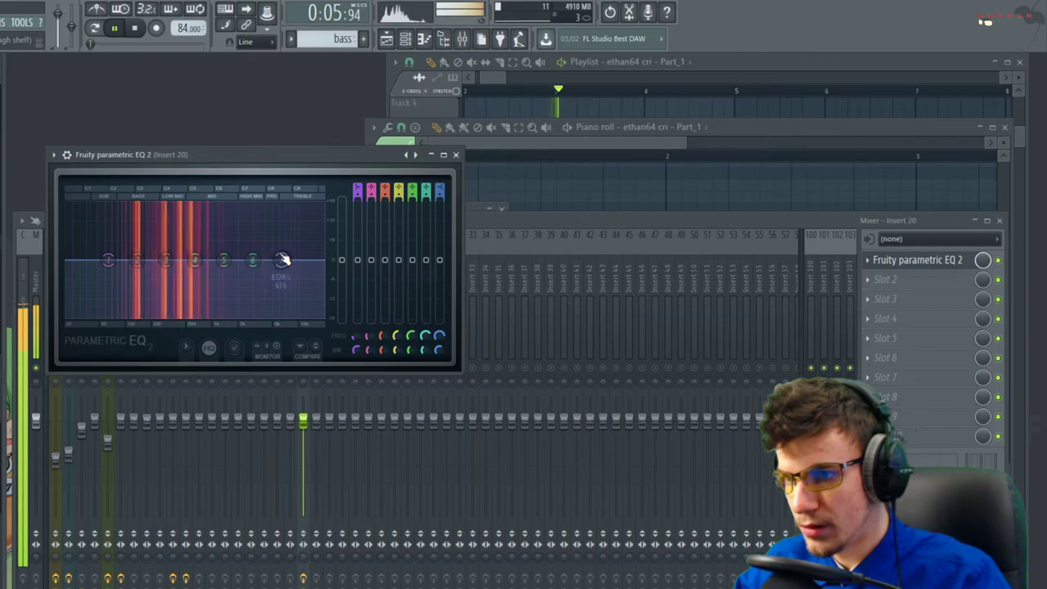
Drag Insert 20's Parametric EQ 2 bands into a low-pass curve, lowering low and high-mid bands
left_click_drag(283, 261, 164, 318)
left_click_drag(108, 259, 96, 268)
left_click_drag(253, 259, 272, 289)
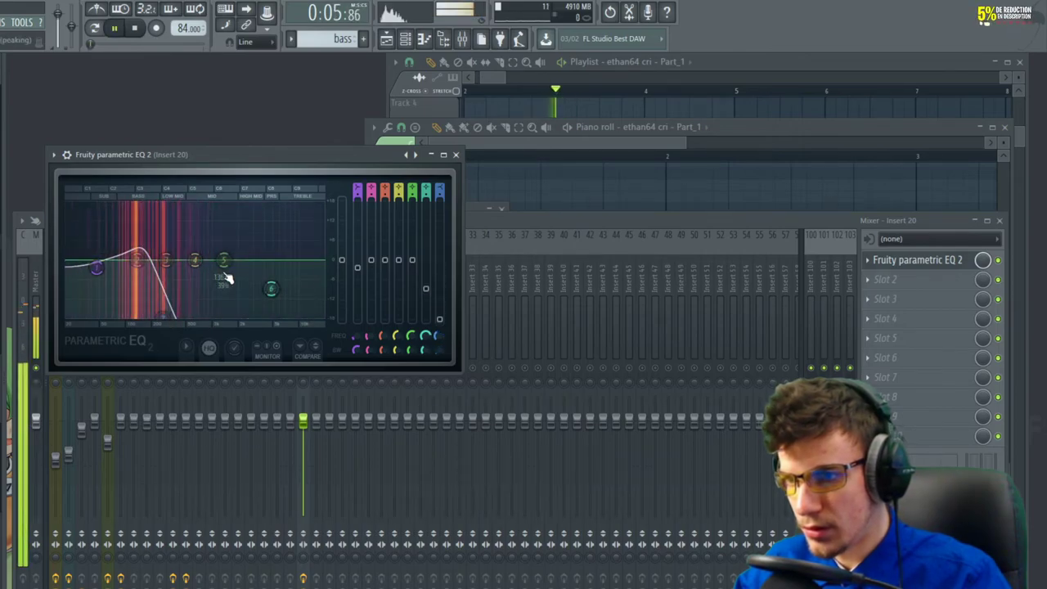
left_click_drag(164, 318, 185, 317)
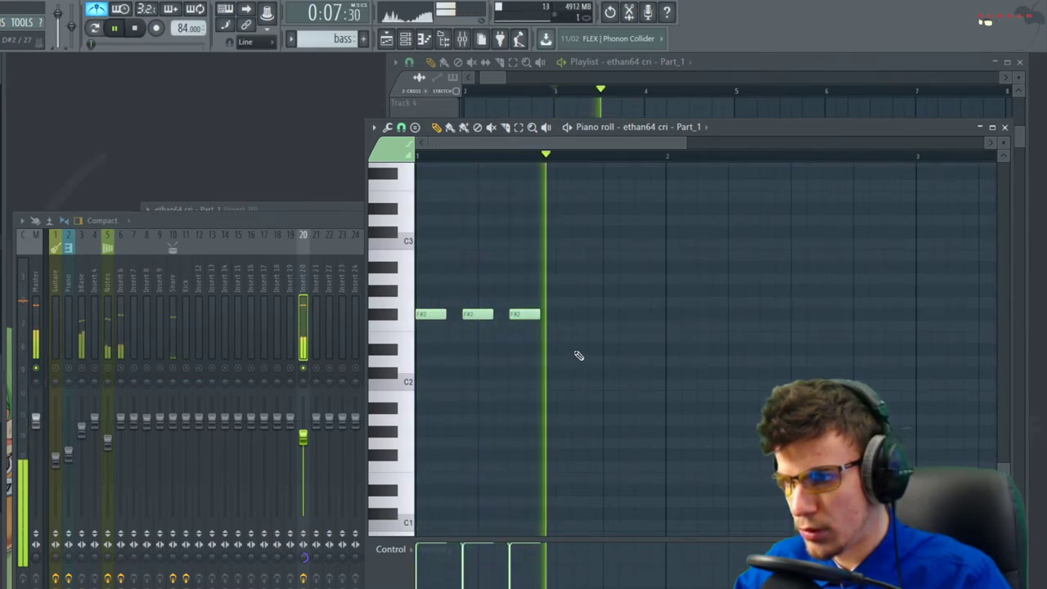
Add two D2 notes and two C2 notes after the F#2 notes in the Part_1 pattern
left_click(583, 350)
left_click_drag(585, 358, 584, 369)
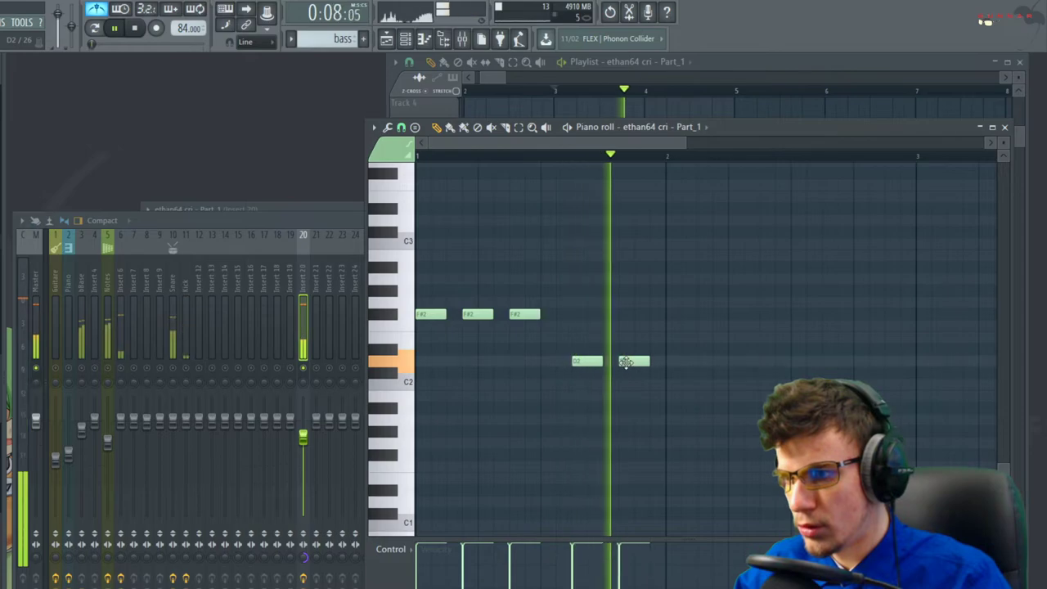
left_click(626, 361)
key("space")
left_click(676, 337)
left_click(733, 337)
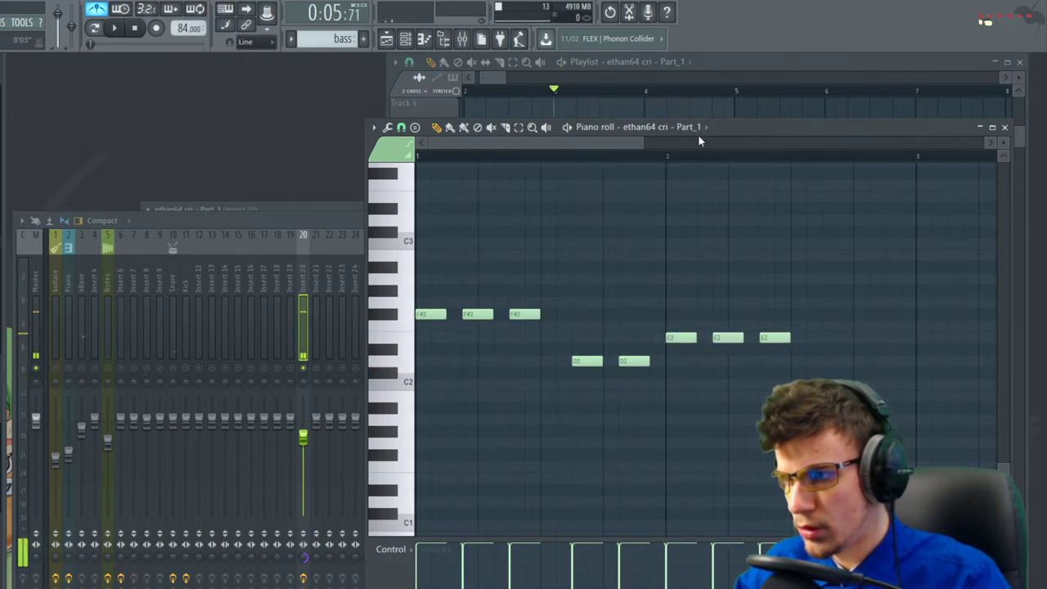
left_click(647, 64)
left_click(307, 375)
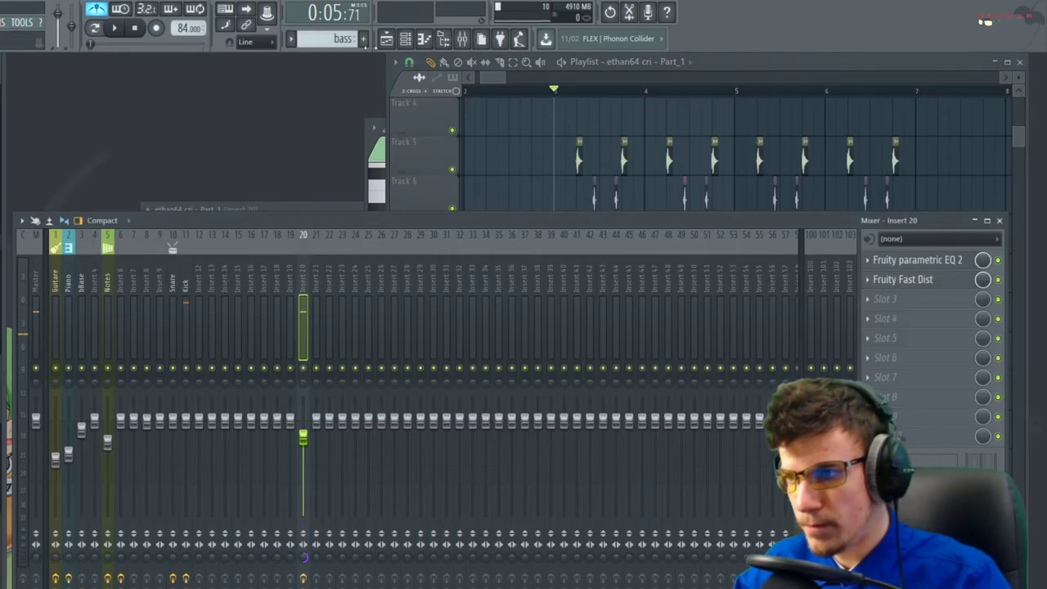
Delete the bass clip from Track 9 while playing from bar 3
left_click(561, 63)
key("space")
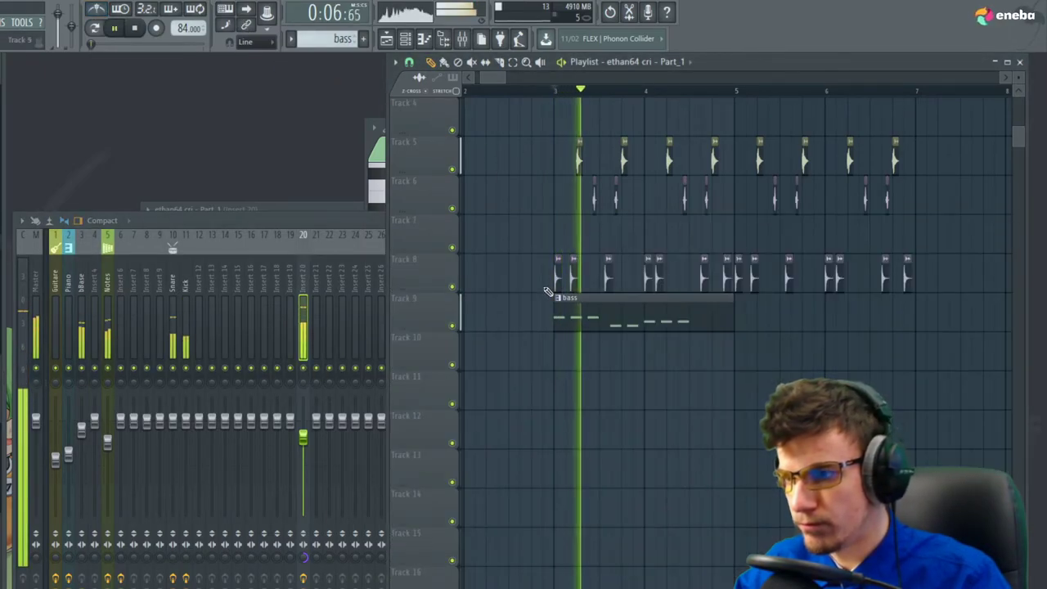
scroll(601, 354, "up", 2)
left_click(626, 329)
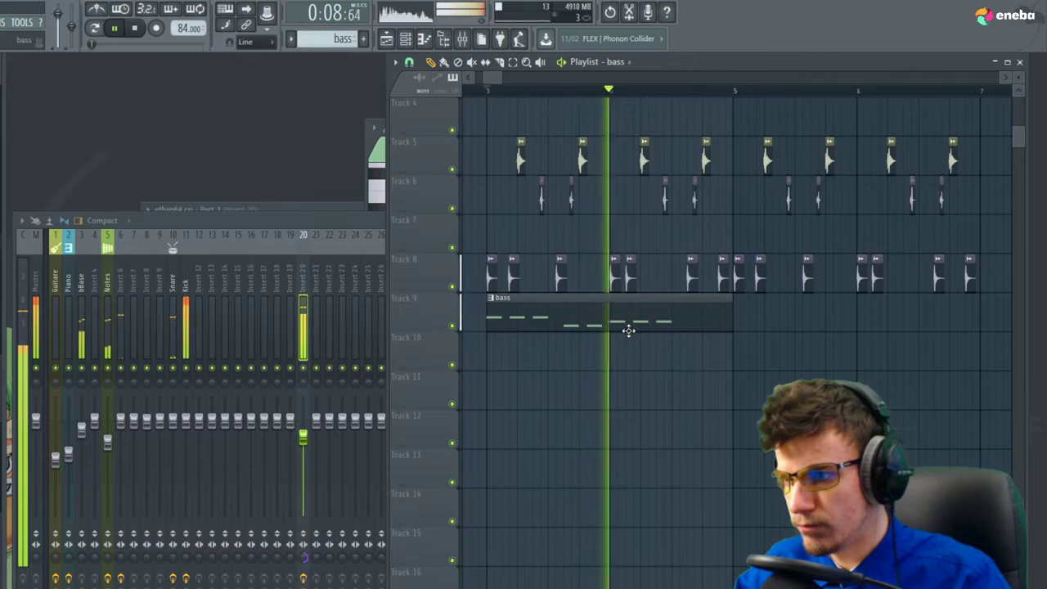
key("space")
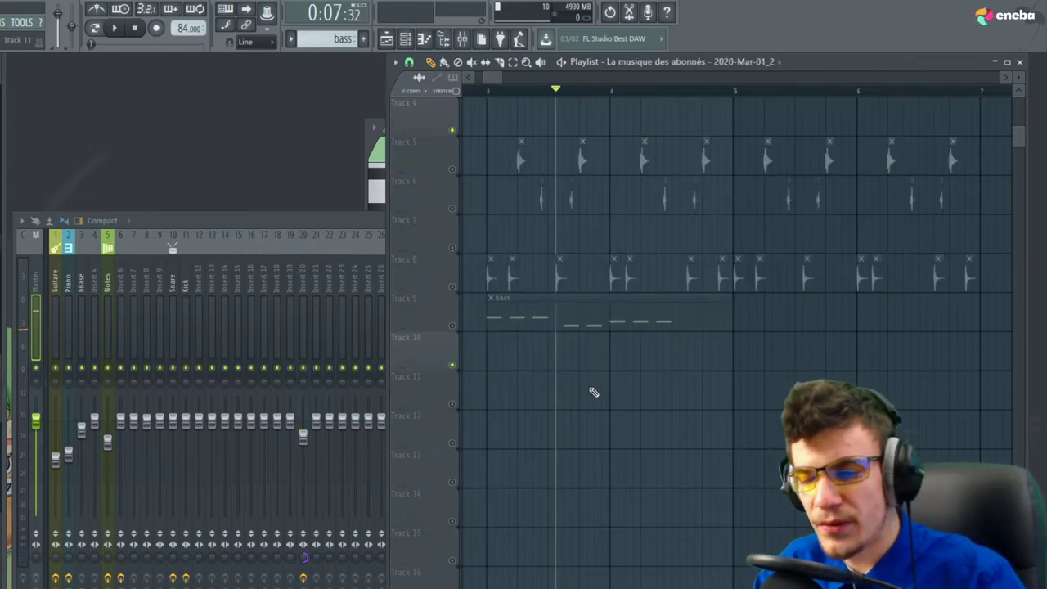
scroll(624, 393, "down", 2)
right_click(601, 323)
Release the track solo and play the arrangement from just before bar 3
right_click(453, 366)
left_click(536, 91)
key("space")
scroll(488, 320, "down", 3)
scroll(487, 384, "down", 3)
scroll(507, 389, "up", 3)
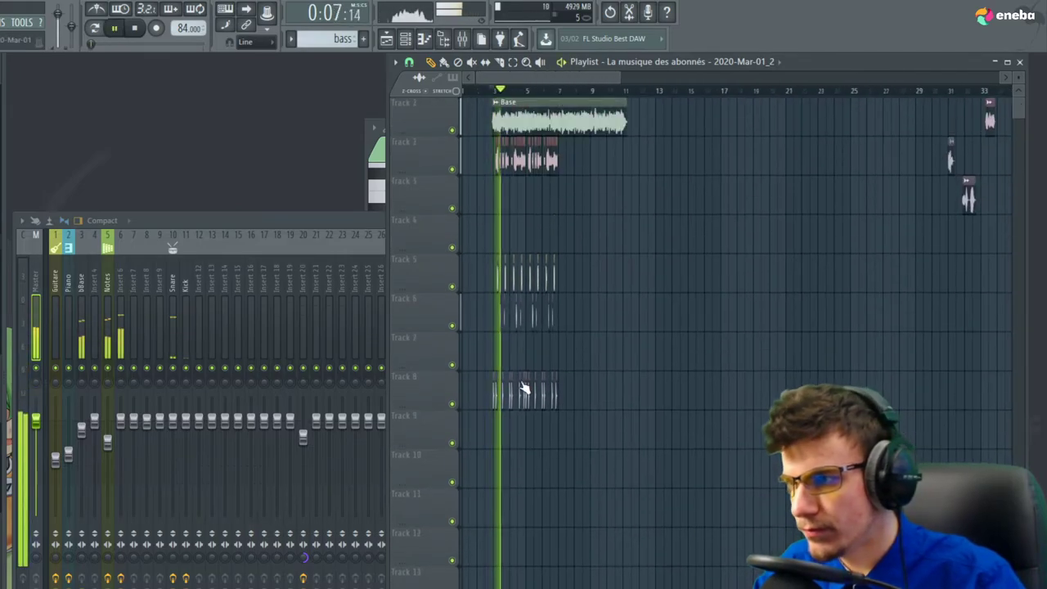
scroll(528, 373, "down", 3)
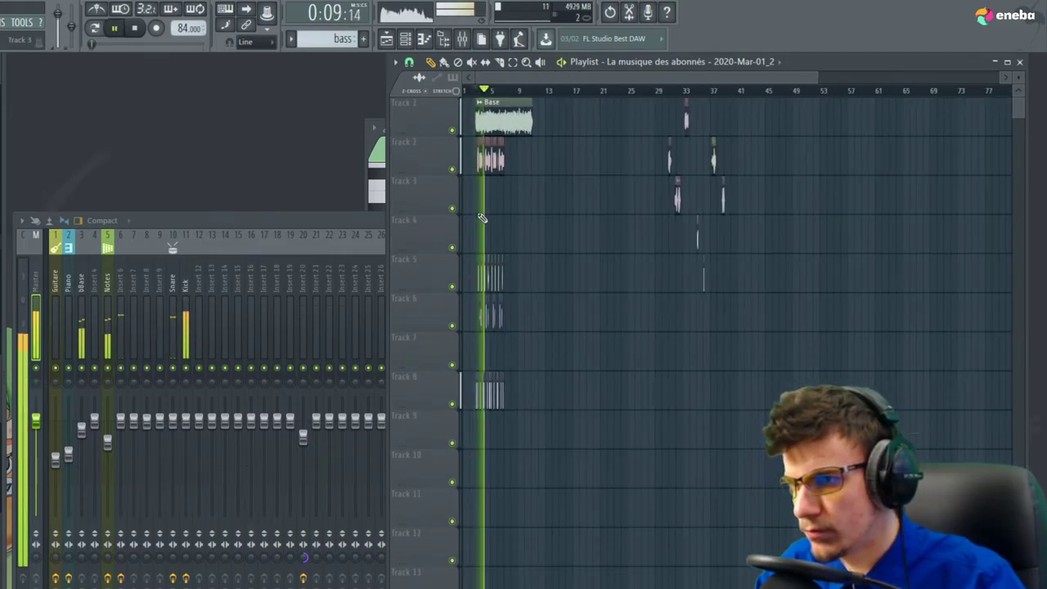
scroll(481, 218, "up", 1)
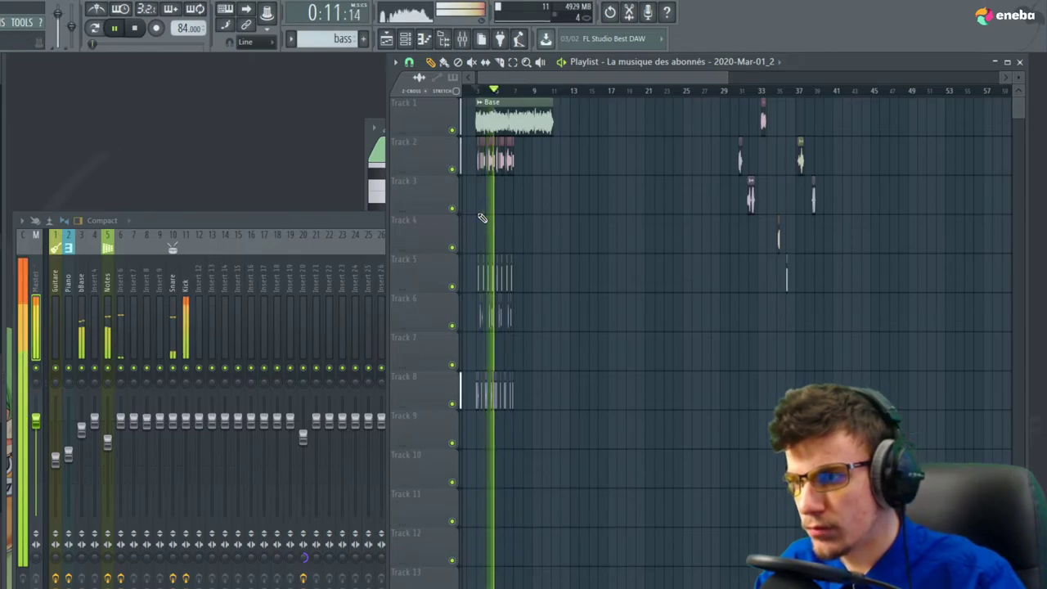
key("space")
scroll(800, 170, "up", 2)
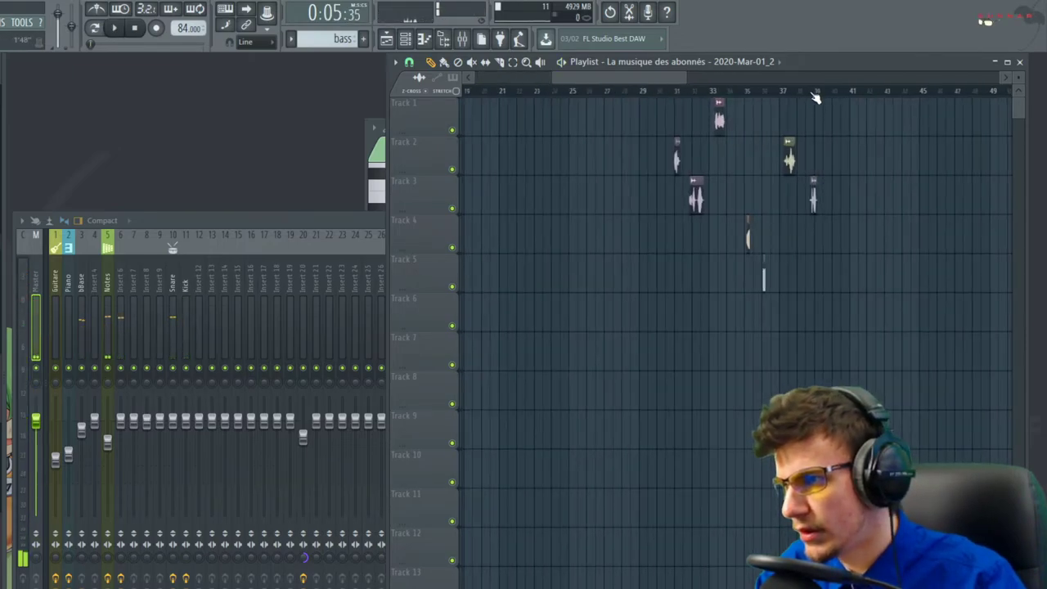
scroll(772, 219, "up", 5)
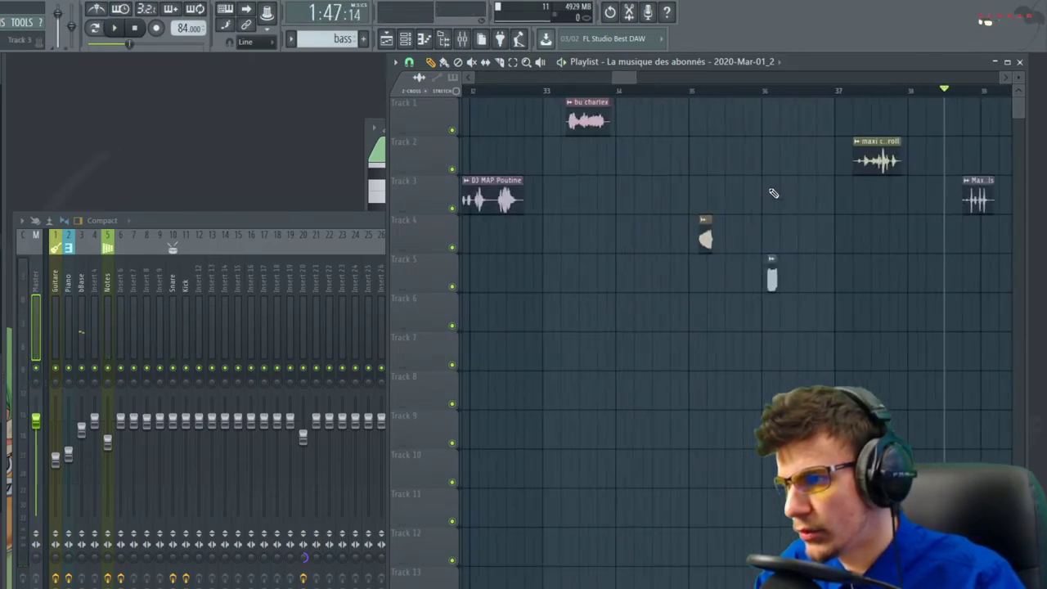
scroll(801, 283, "down", 4)
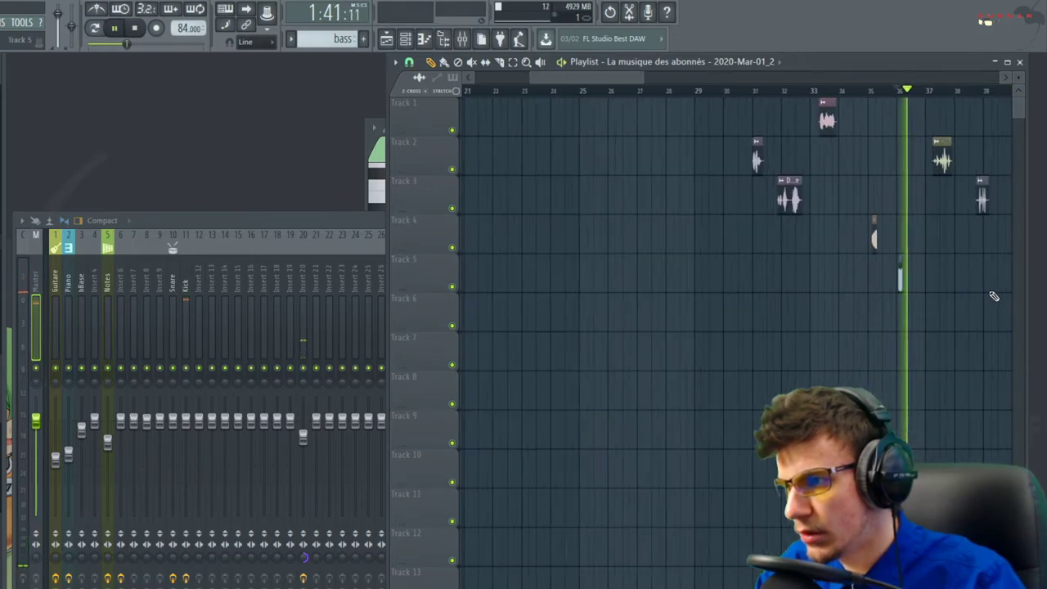
key("space")
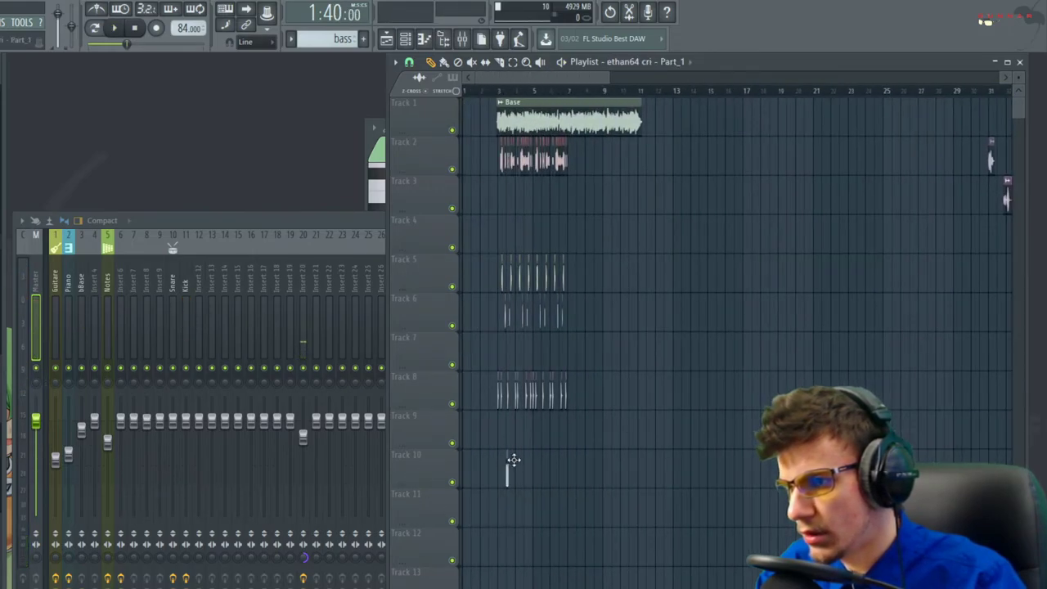
scroll(528, 96, "up", 2)
scroll(565, 444, "up", 5)
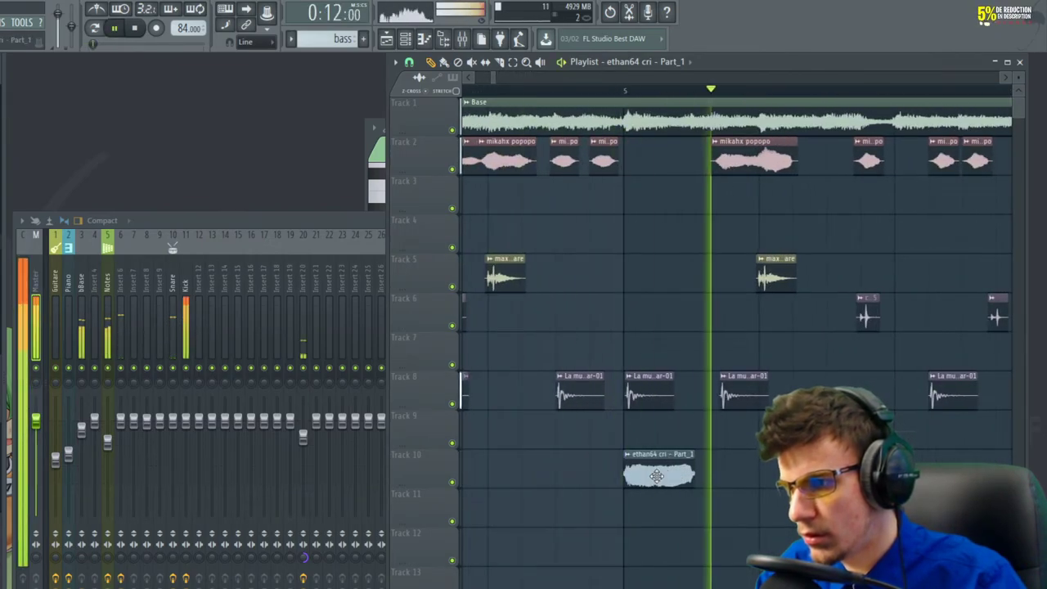
Normalize the Part_1 sample in its clip settings and audition it
double_click(666, 460)
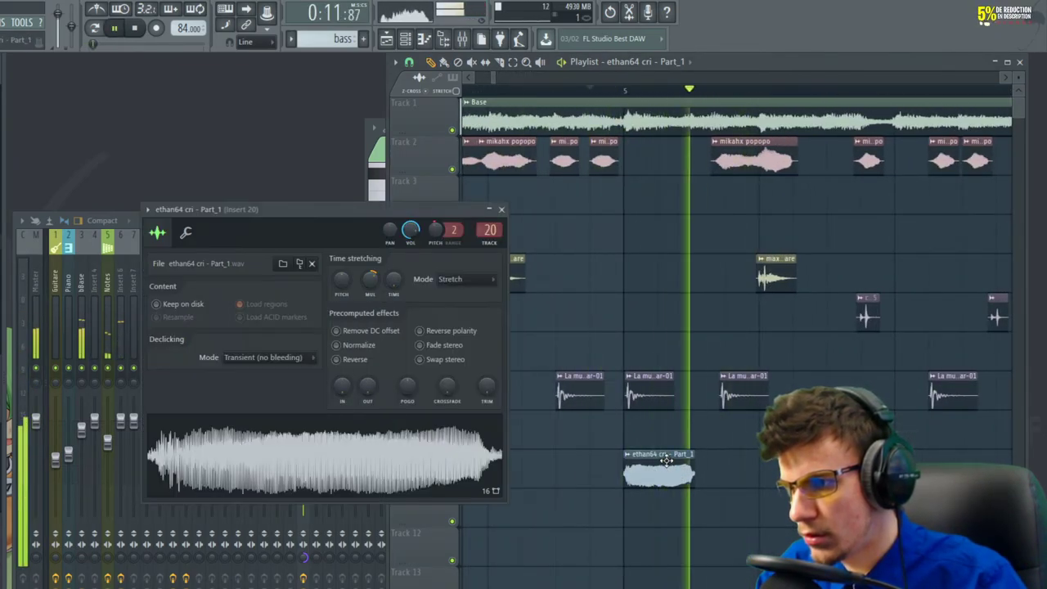
left_click(336, 344)
key("space")
right_click(370, 280)
key("space")
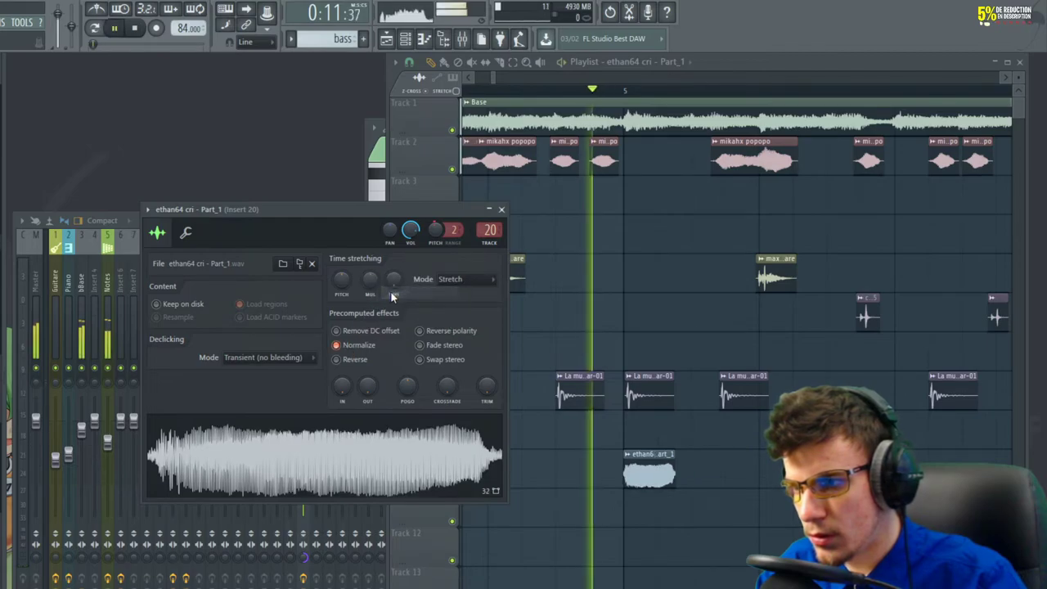
key("space")
Reset the Part_1 sample's pitch to default and route it to mixer track 15
right_click(439, 232)
left_click(462, 240)
key("space")
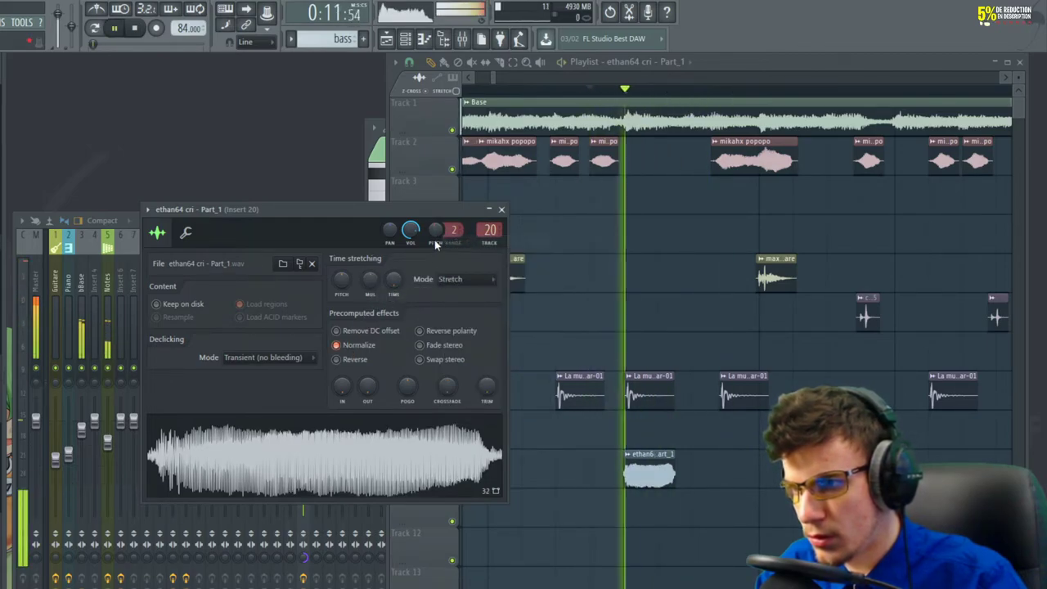
key("space")
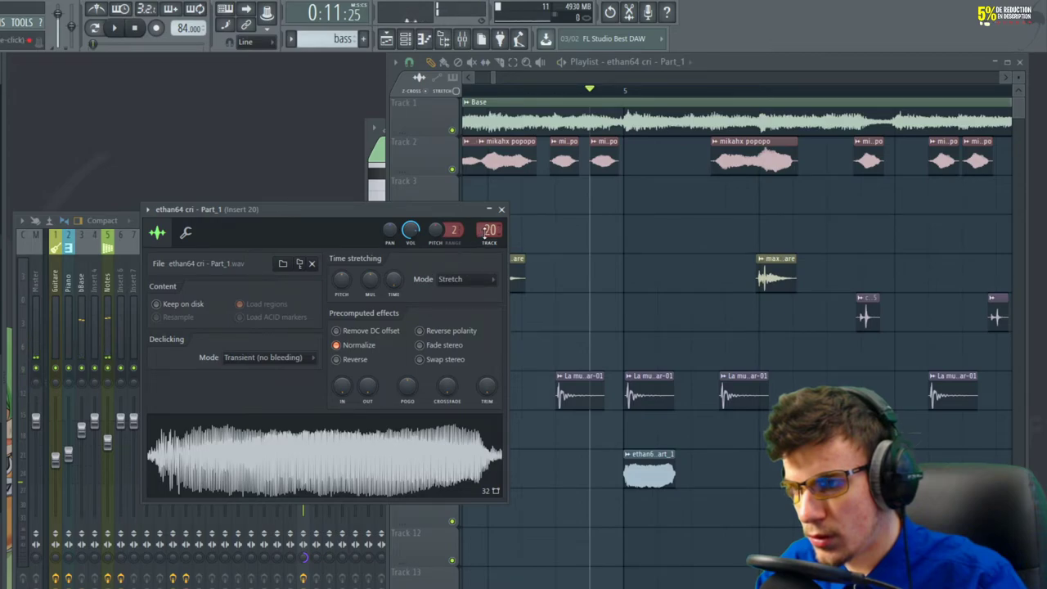
key("space")
key("space")
key("space")
key("space")
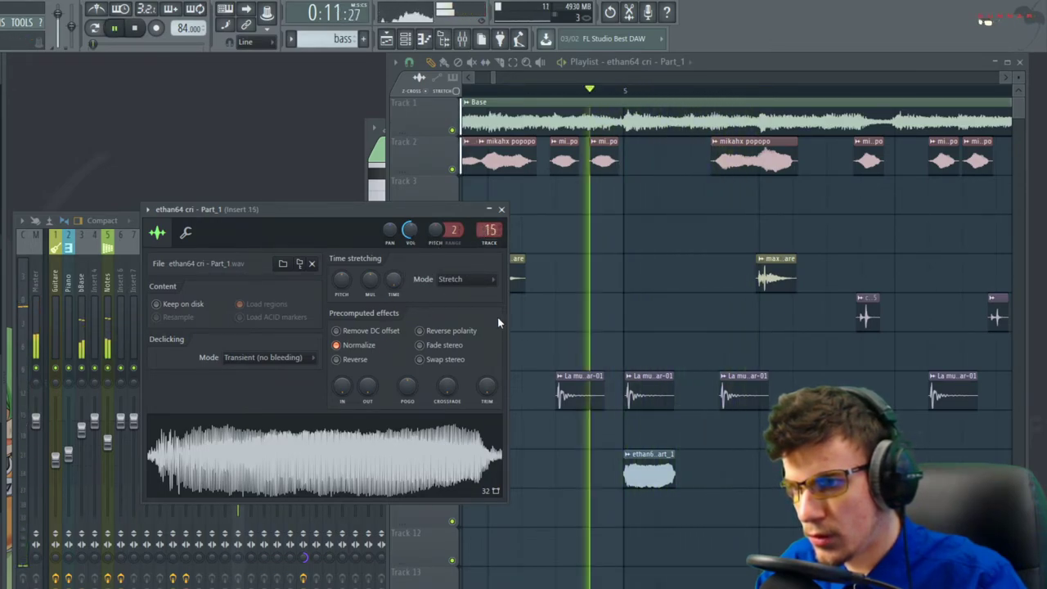
key("space")
right_click(515, 409)
Select mixer insert 15 and load Fruity Parametric EQ 2 with a steep low cut and boosted highs
left_click(124, 323)
key("space")
left_click(187, 333)
left_click(239, 342)
key("space")
key("space")
left_click(904, 262)
left_click(736, 566)
left_click_drag(63, 232, 173, 287)
key("space")
key("space")
left_click_drag(219, 227, 250, 196)
key("space")
key("space")
Add Fruity Reeverb 2 in slot 2 with a larger room size and full wet level
key("space")
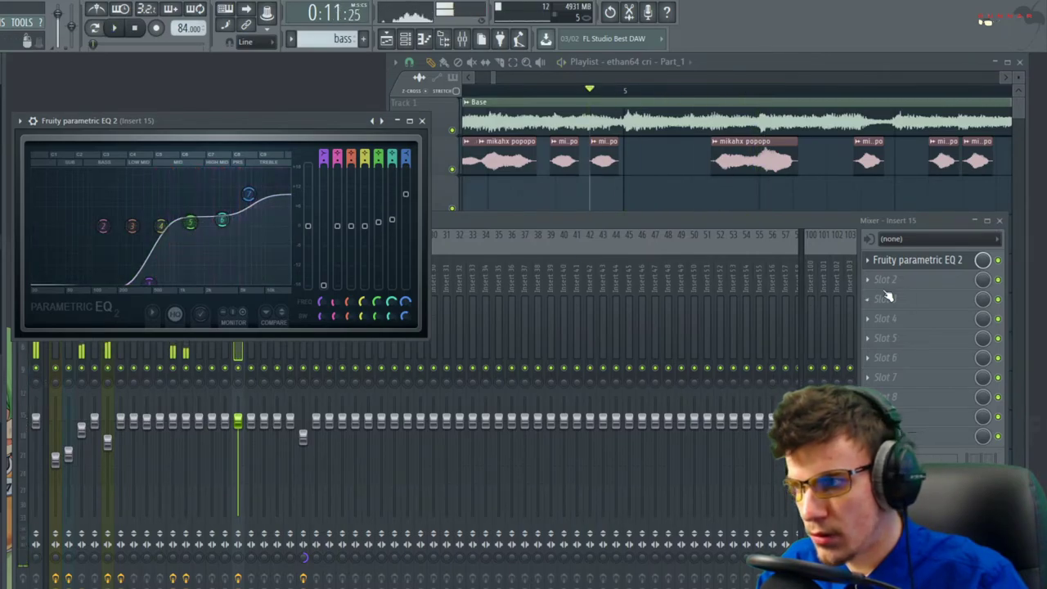
left_click(885, 279)
left_click(670, 202)
left_click_drag(194, 196, 194, 170)
key("space")
left_click_drag(313, 183, 330, 165)
key("space")
key("space")
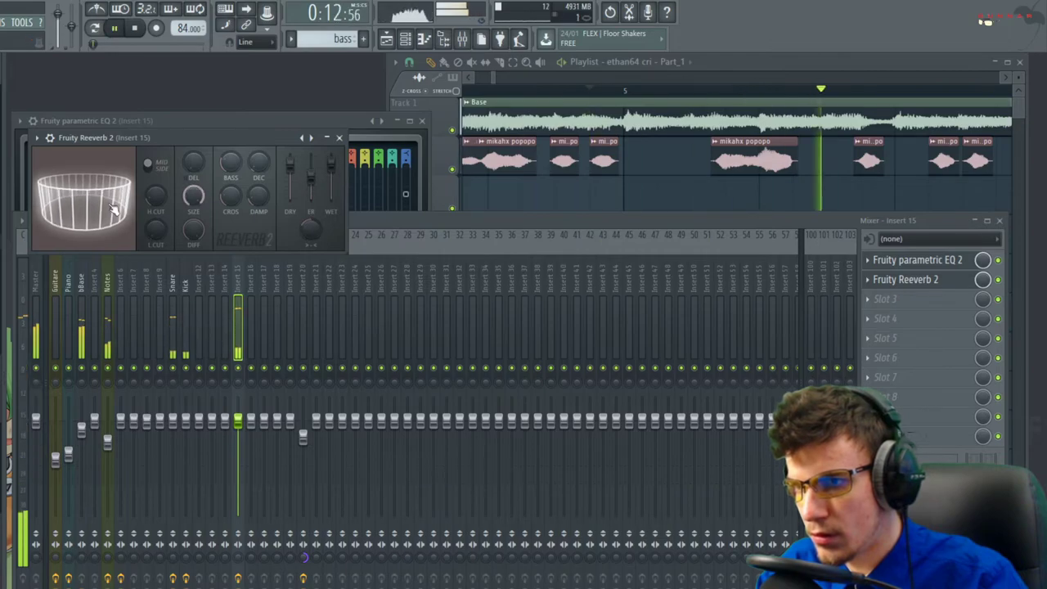
key("space")
Add Fruity Delay 2 in slot 3 and audition its ping-pong echo
left_click(884, 298)
left_click(720, 162)
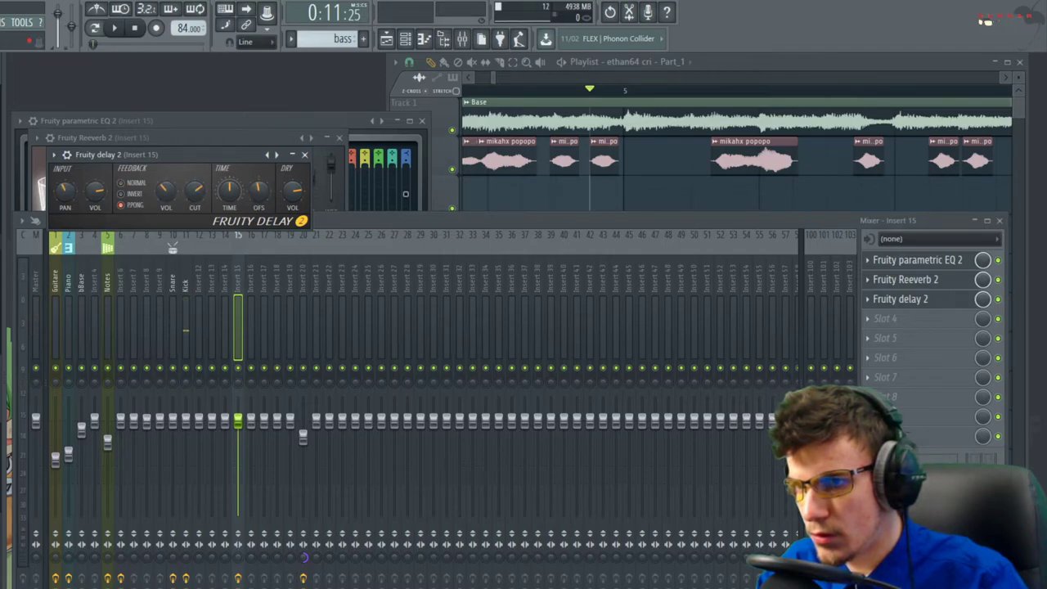
key("space")
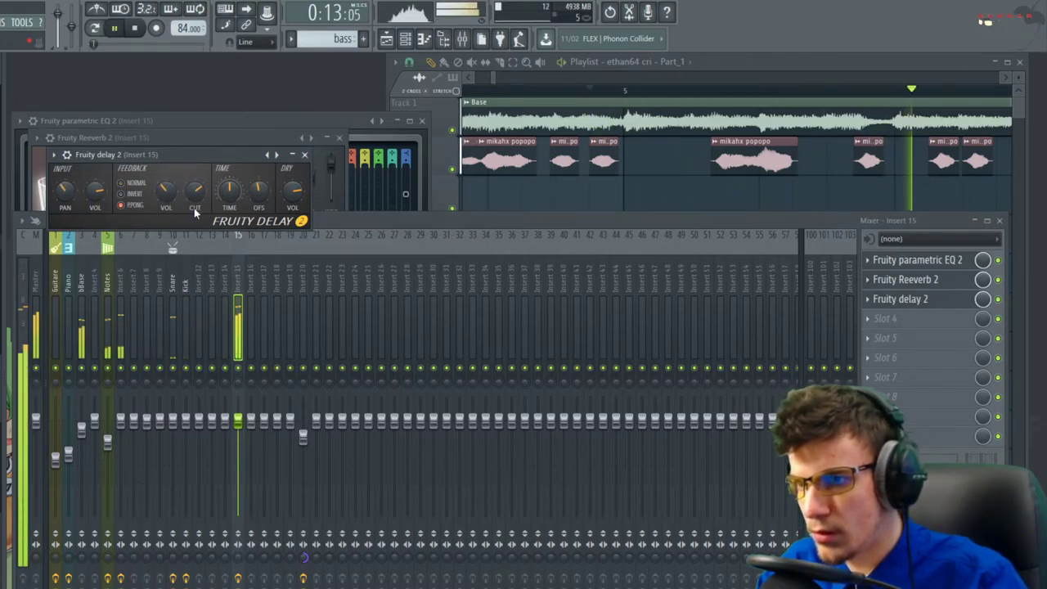
key("space")
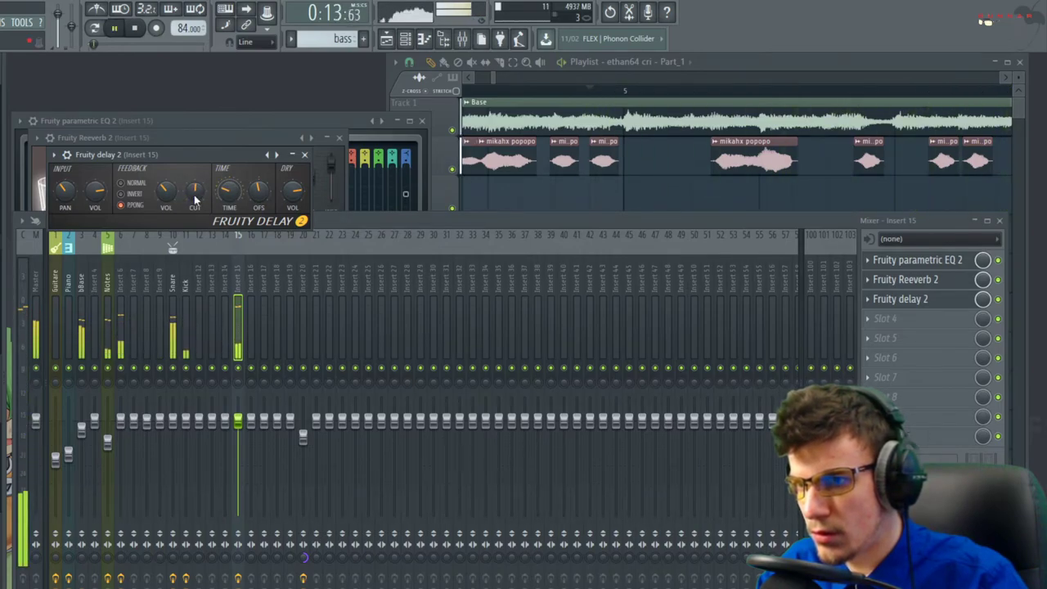
key("space")
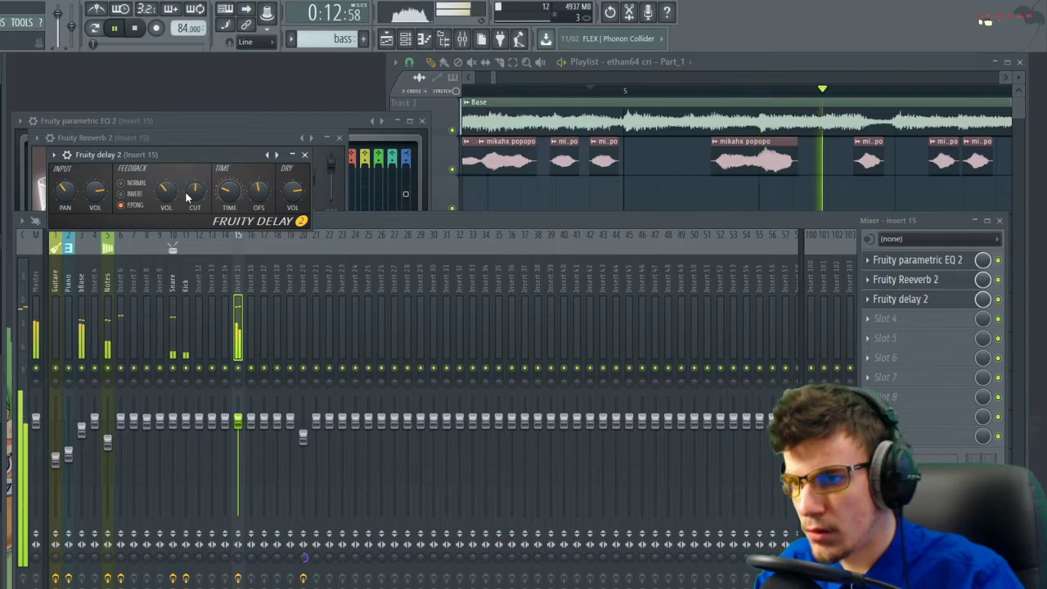
left_click(304, 154)
Close the EQ and Reeverb plugin windows and stop playback
left_click(421, 120)
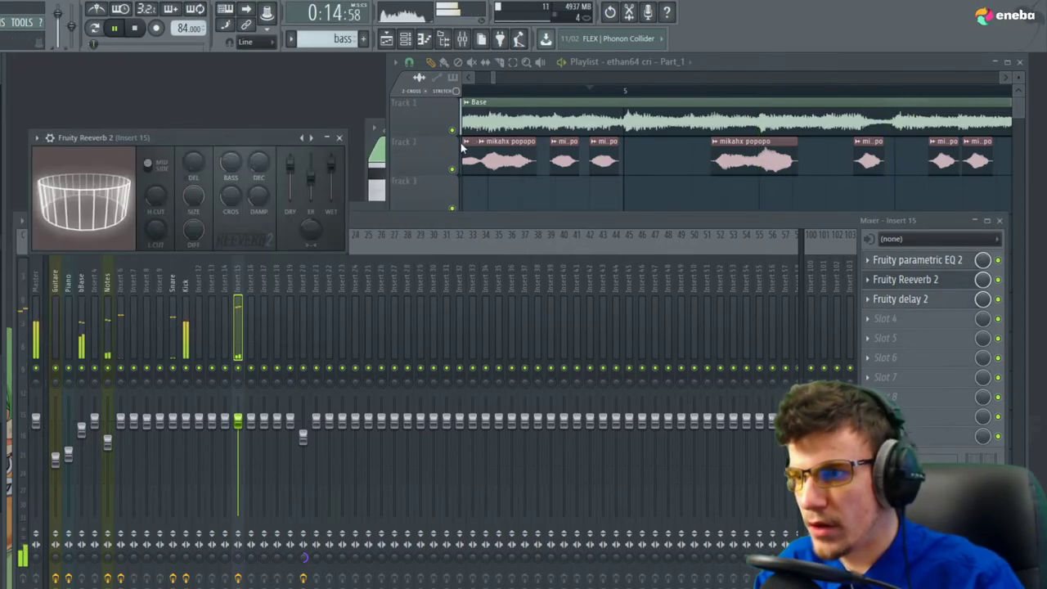
left_click(447, 169)
key("space")
left_click(340, 138)
scroll(640, 481, "up", 4)
scroll(708, 511, "down", 8)
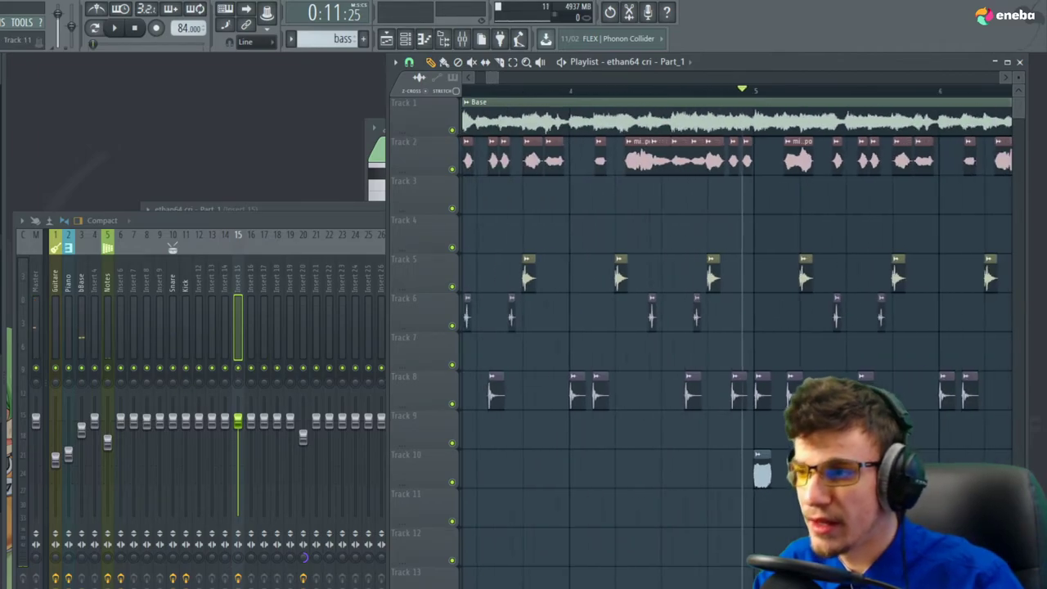
scroll(654, 480, "down", 2)
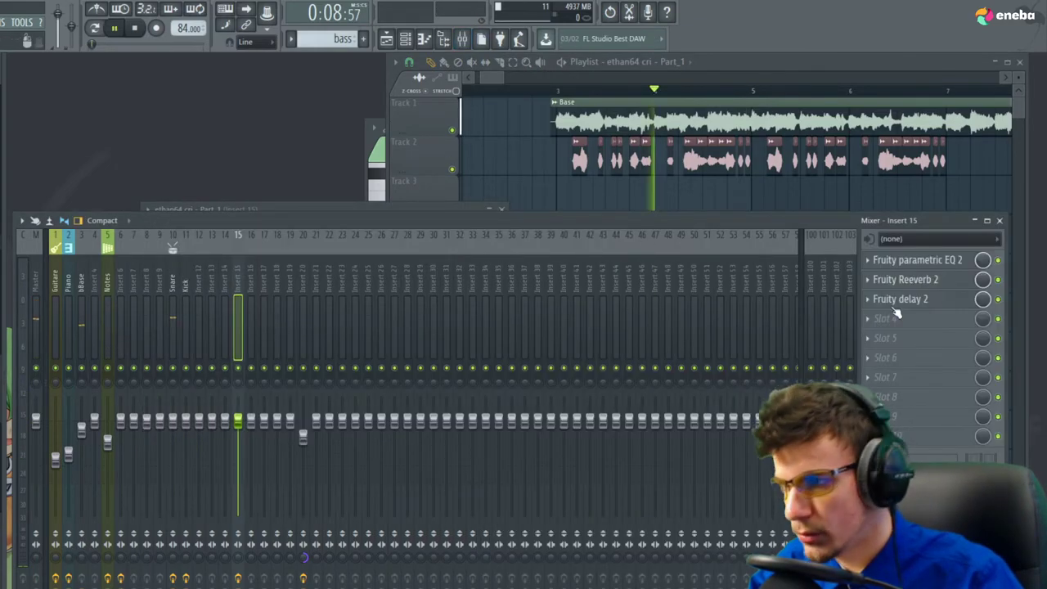
Load Fruity Fast Dist in slot 4 and pull insert 15's fader down
left_click(890, 335)
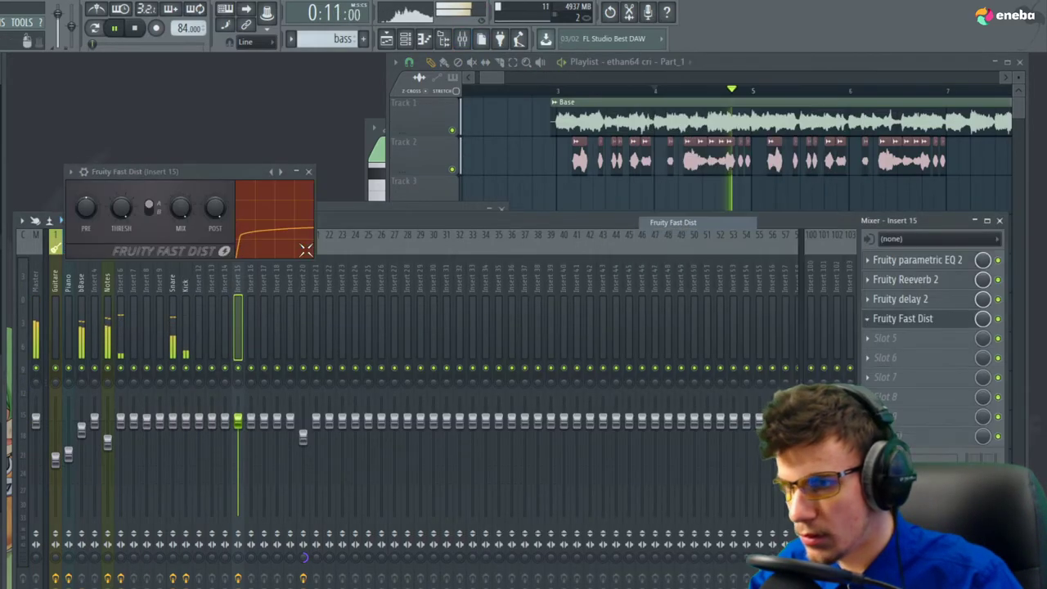
left_click(563, 114)
key("space")
key("space")
key("space")
left_click_drag(238, 421, 238, 452)
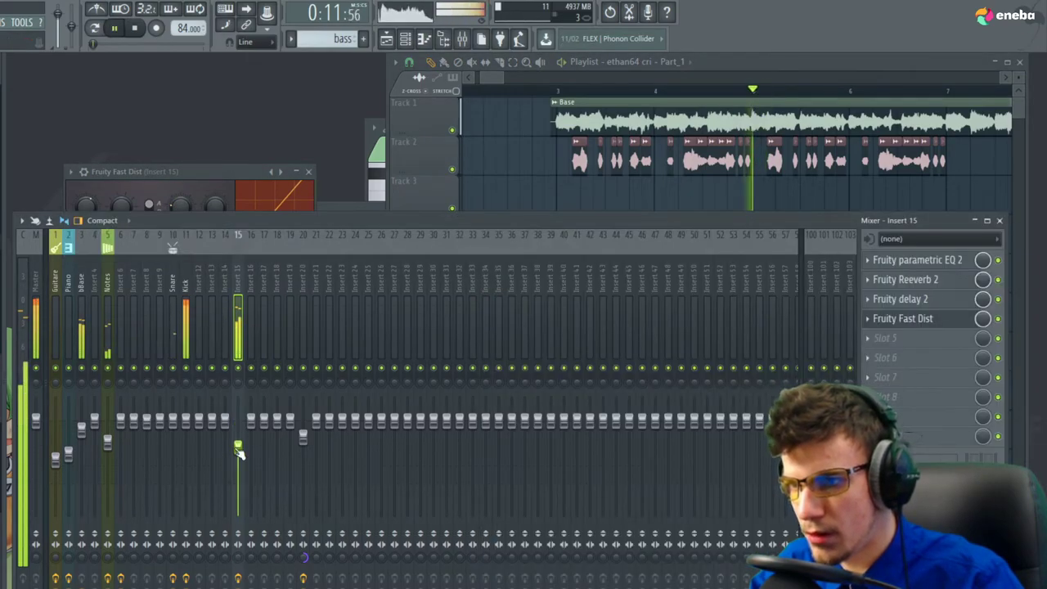
left_click(182, 209)
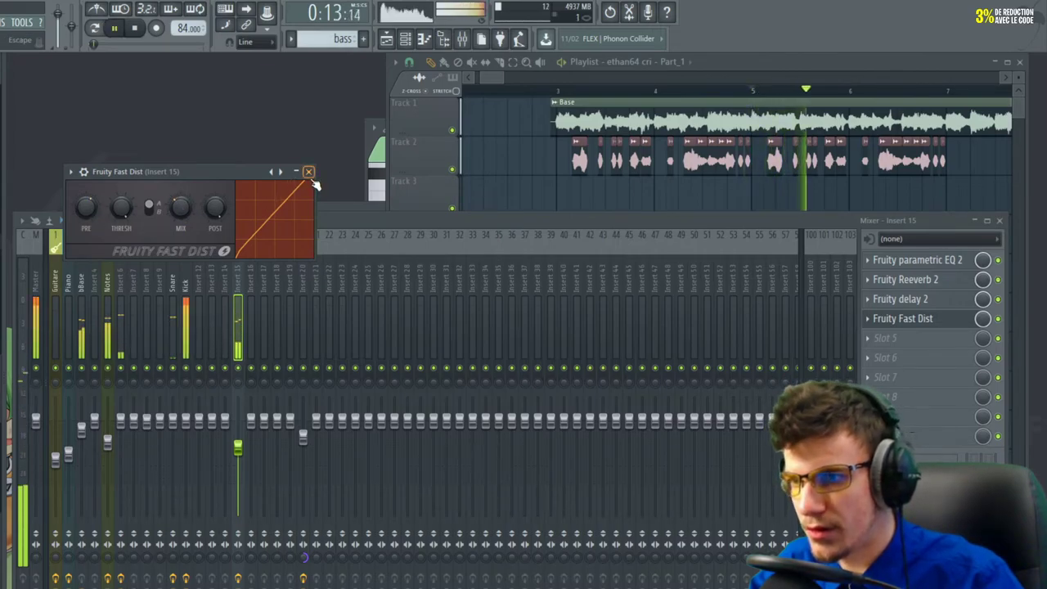
left_click(309, 173)
key("space")
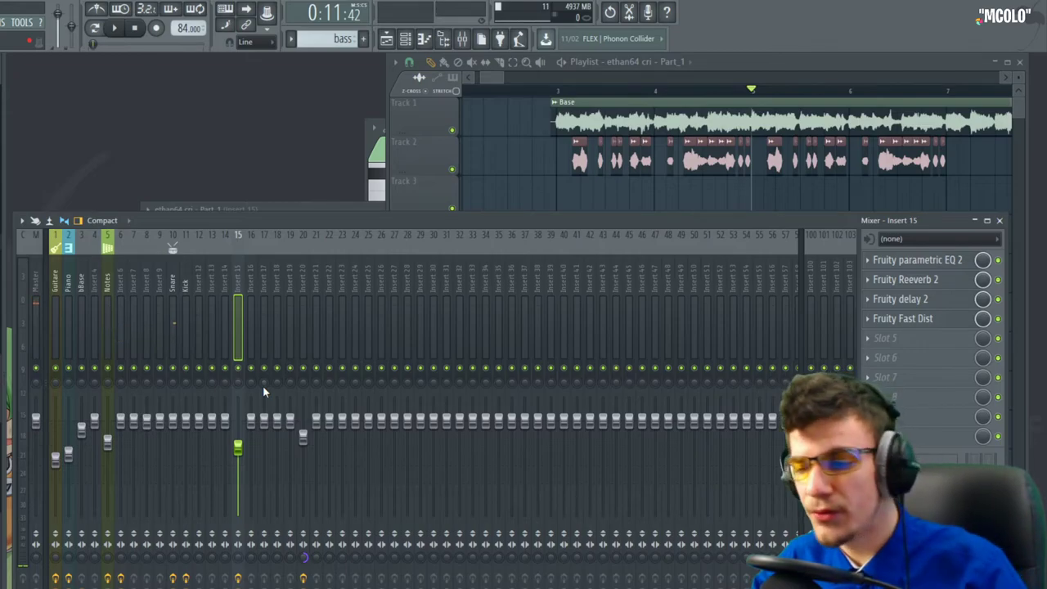
key("space")
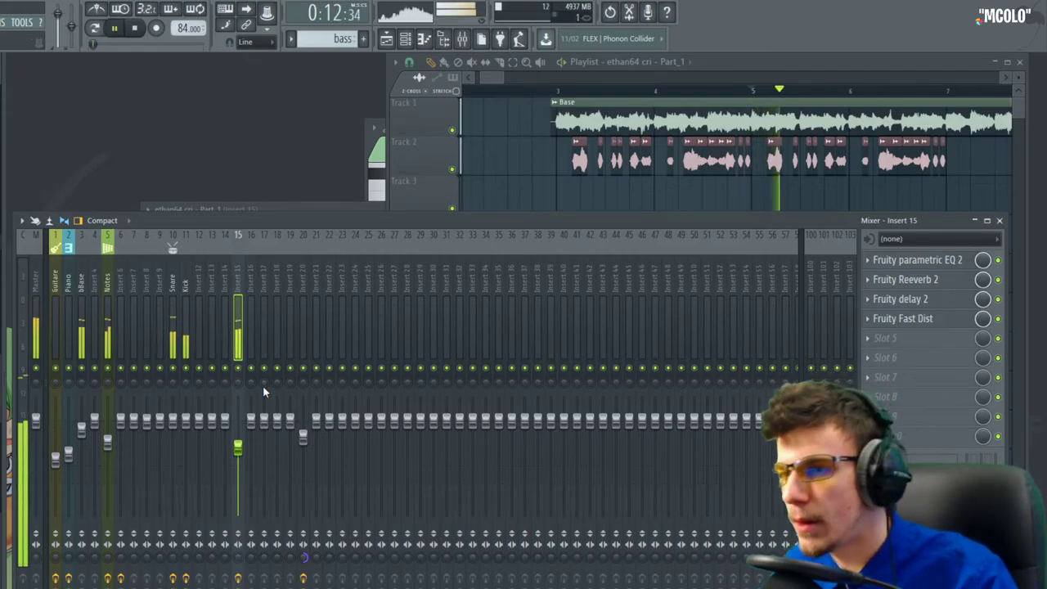
Close the mixer and place a copy of the Track 10 clip at bar 7
left_click(999, 220)
left_click(753, 472)
left_click(951, 469)
scroll(552, 477, "down", 5)
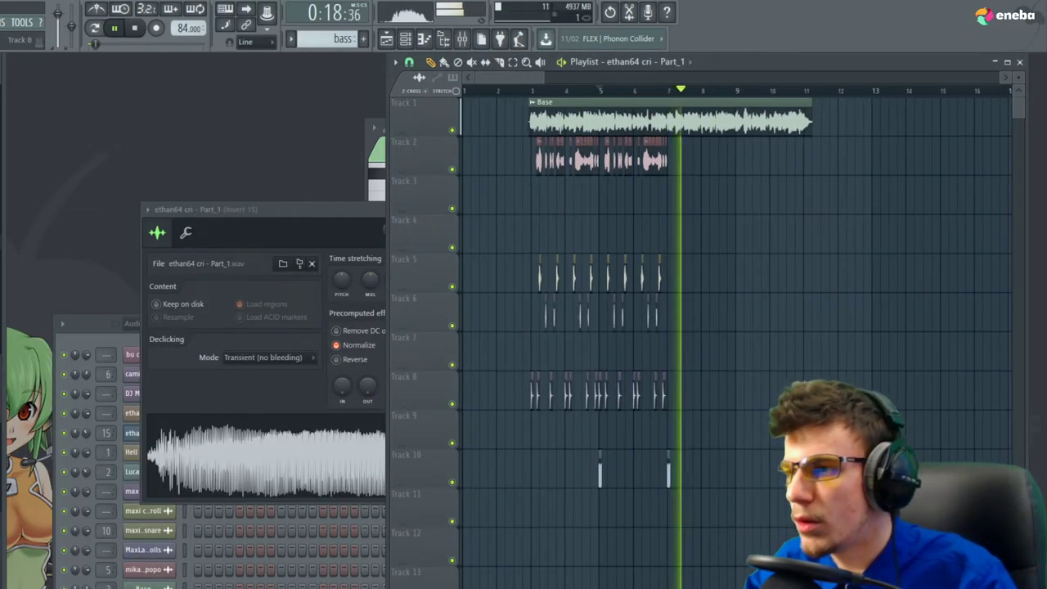
Close the audio clip settings window and play the arrangement from bar 31
left_click(506, 211)
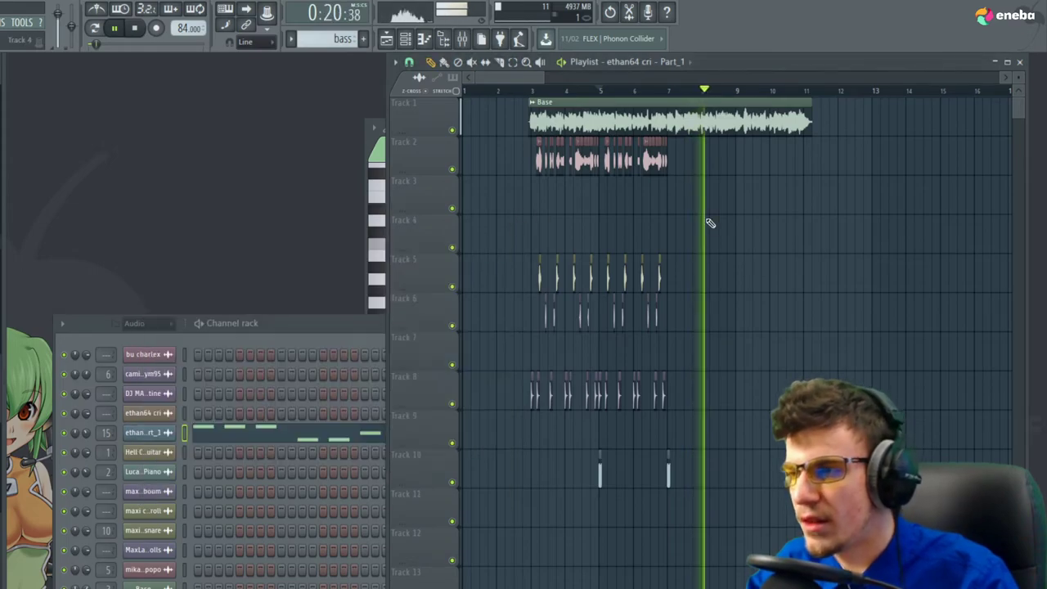
scroll(526, 215, "down", 2)
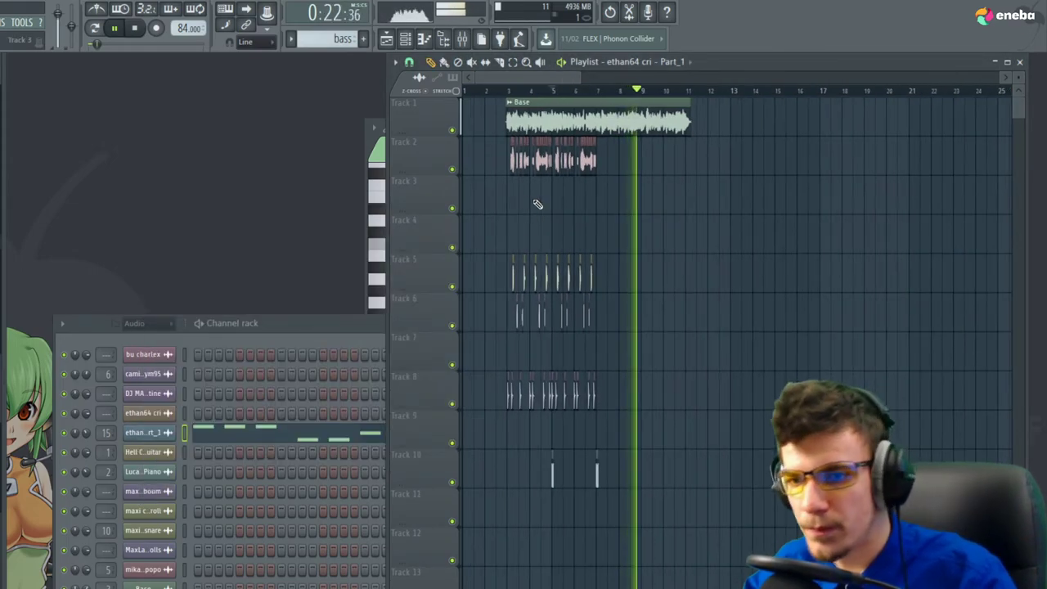
key("space")
scroll(519, 209, "down", 3)
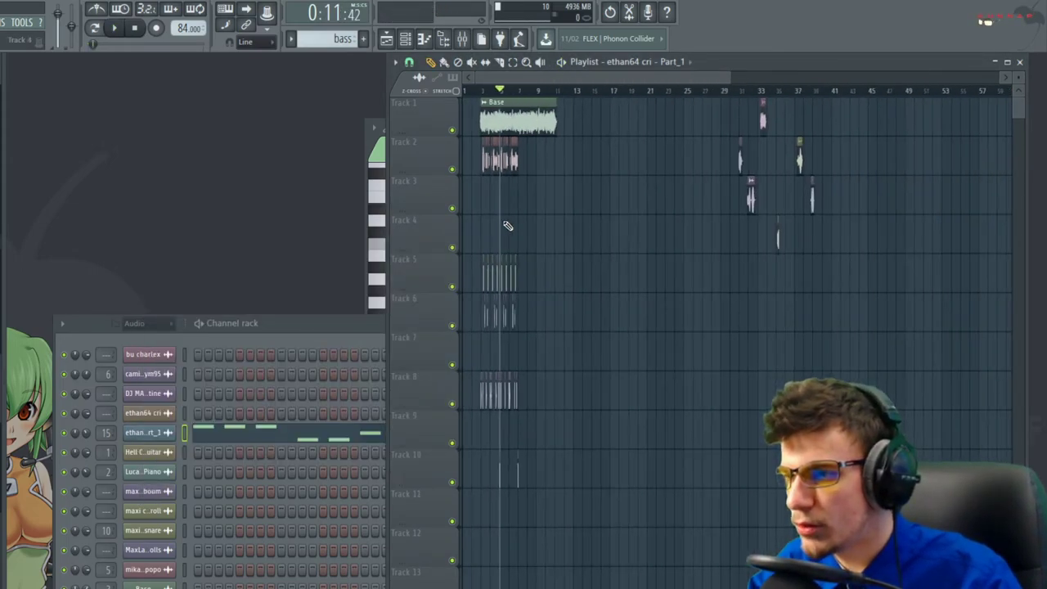
scroll(716, 345, "down", 1)
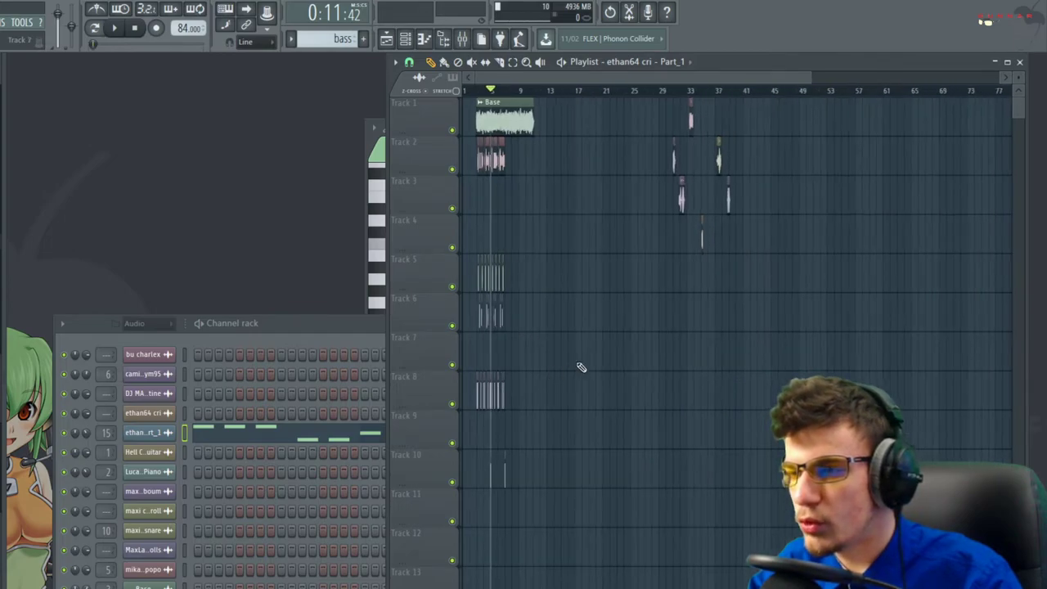
scroll(785, 367, "up", 5)
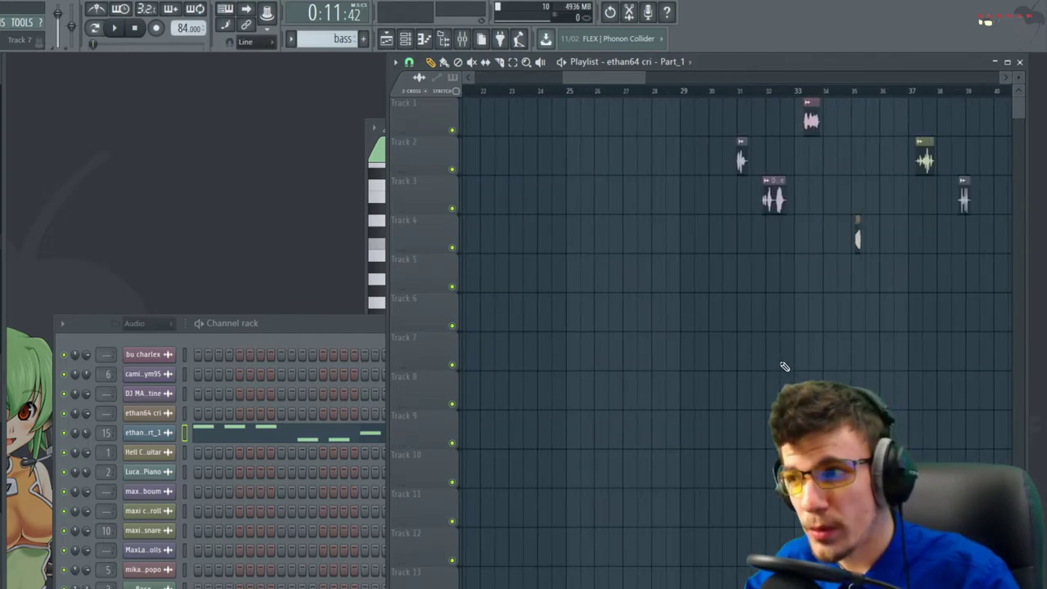
scroll(668, 132, "right", 1)
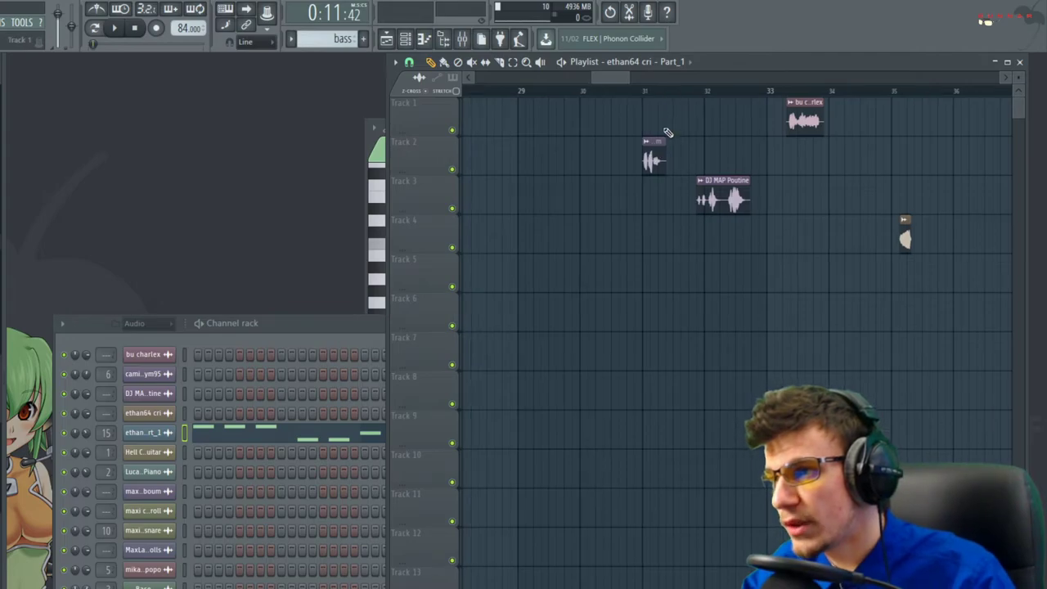
left_click(648, 91)
key("space")
key("space")
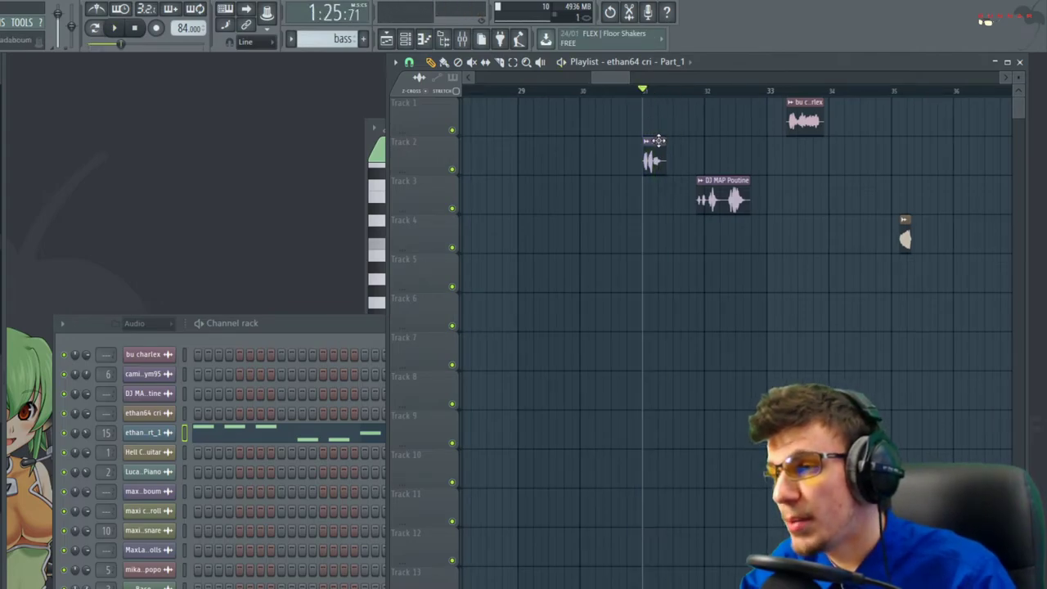
Restart playback from around bar 14
scroll(657, 155, "up", 3)
scroll(654, 171, "down", 8)
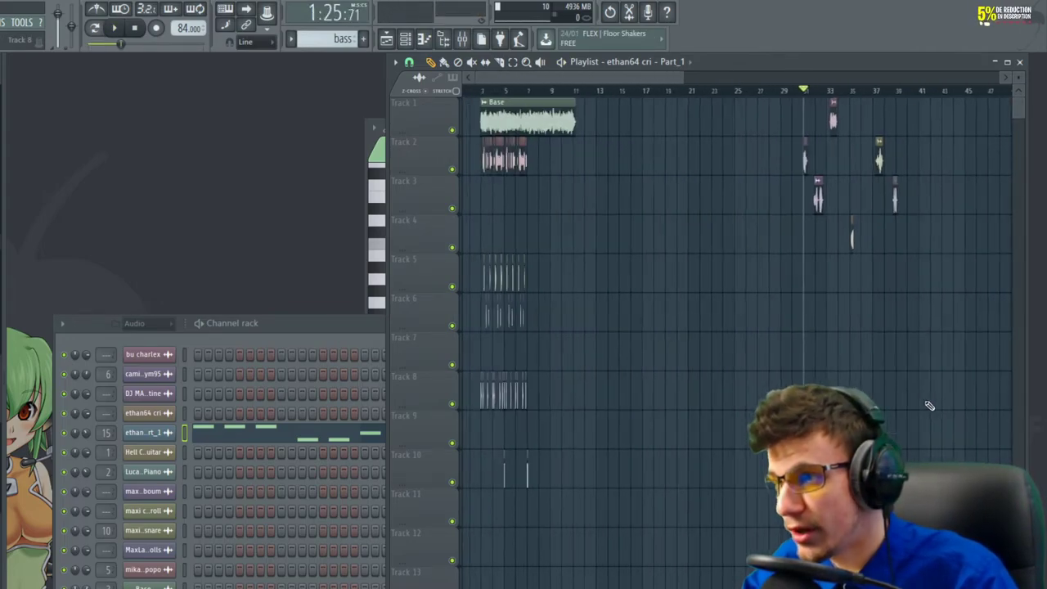
scroll(607, 215, "up", 8)
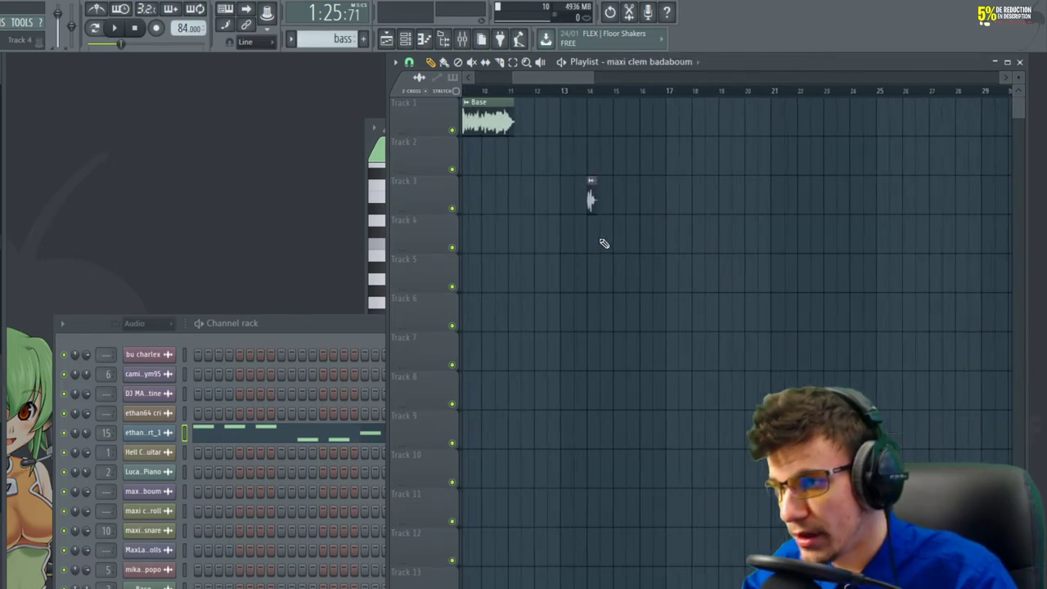
left_click(561, 91)
key("space")
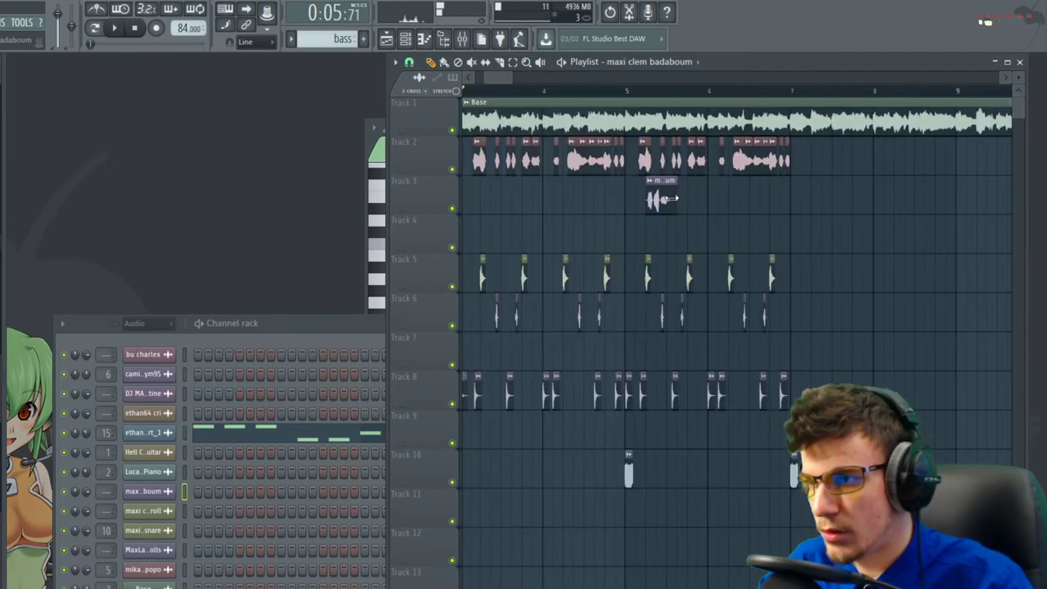
Play from bar 4 and move the Track 3 vocal clip left to bar 5
left_click(537, 103)
key("space")
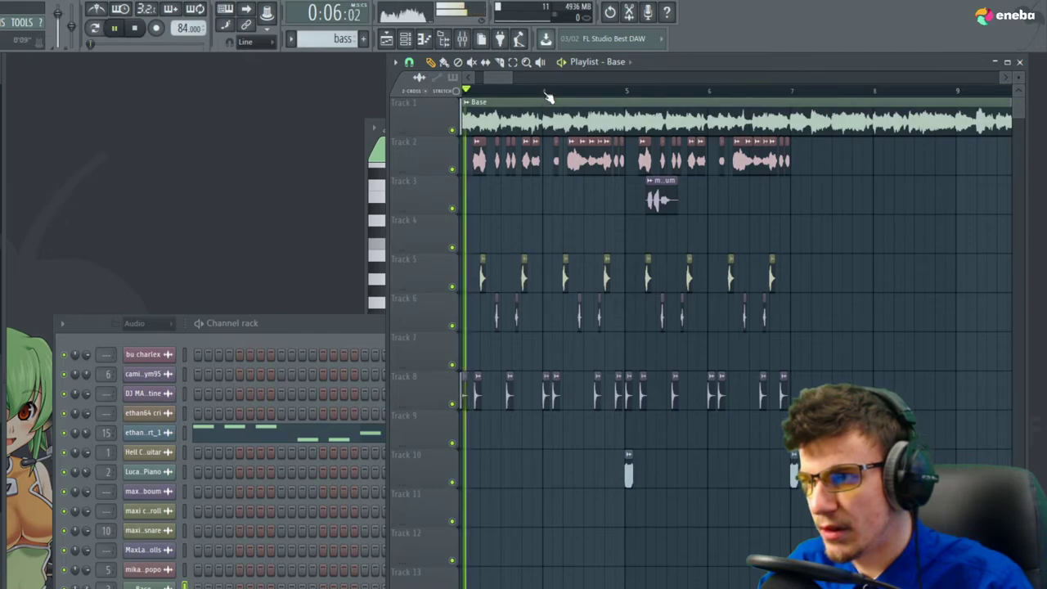
left_click(547, 93)
scroll(645, 216, "up", 8)
left_click_drag(777, 205, 703, 202)
key("space")
Trim the start of the maxi clem badaboum clip, select it, and play from bar 4.5
scroll(665, 200, "up", 5)
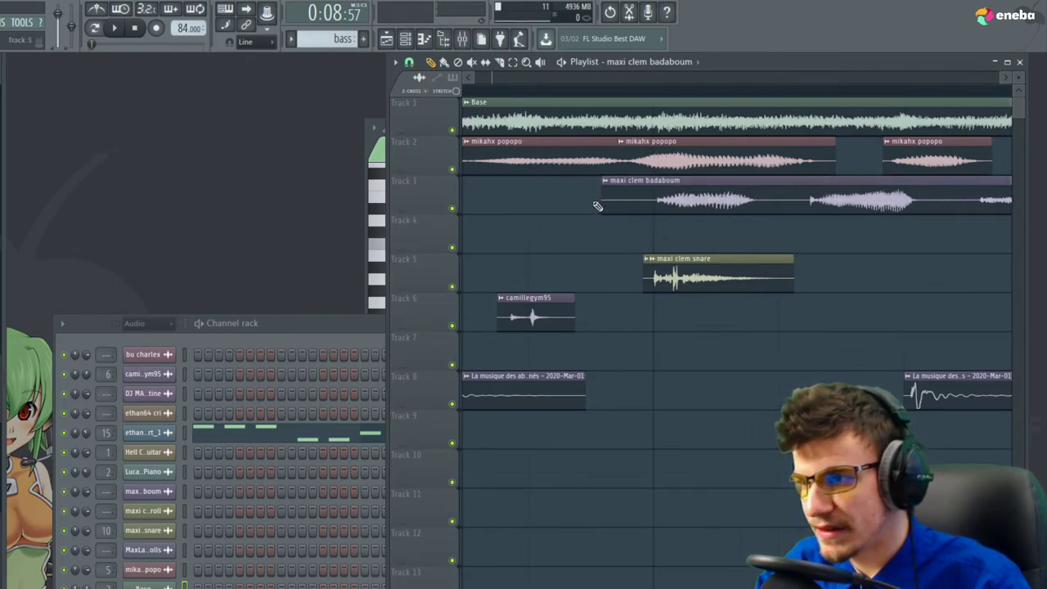
left_click_drag(599, 202, 623, 208)
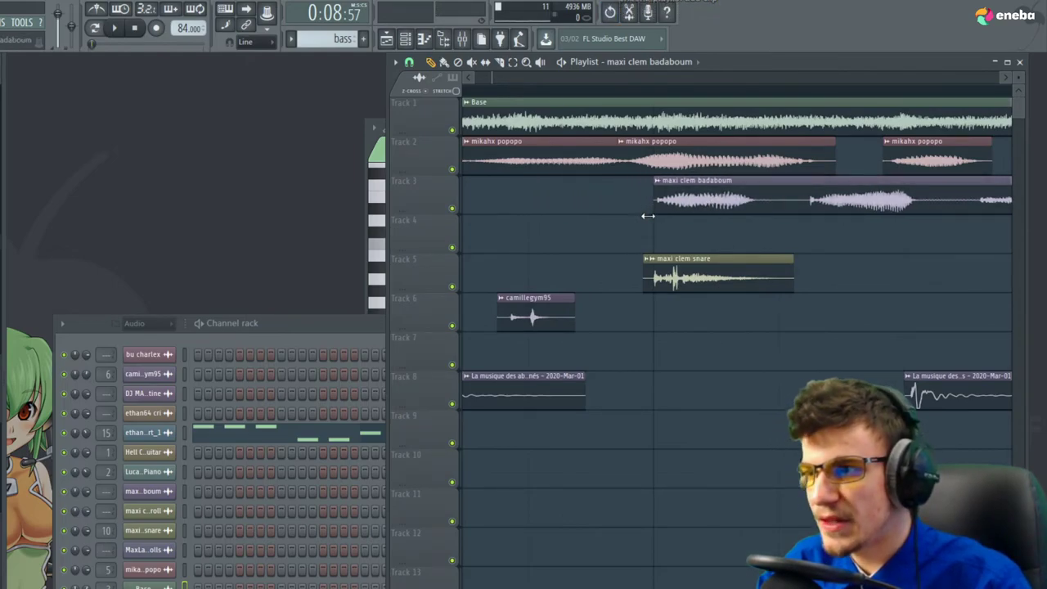
scroll(592, 234, "down", 4)
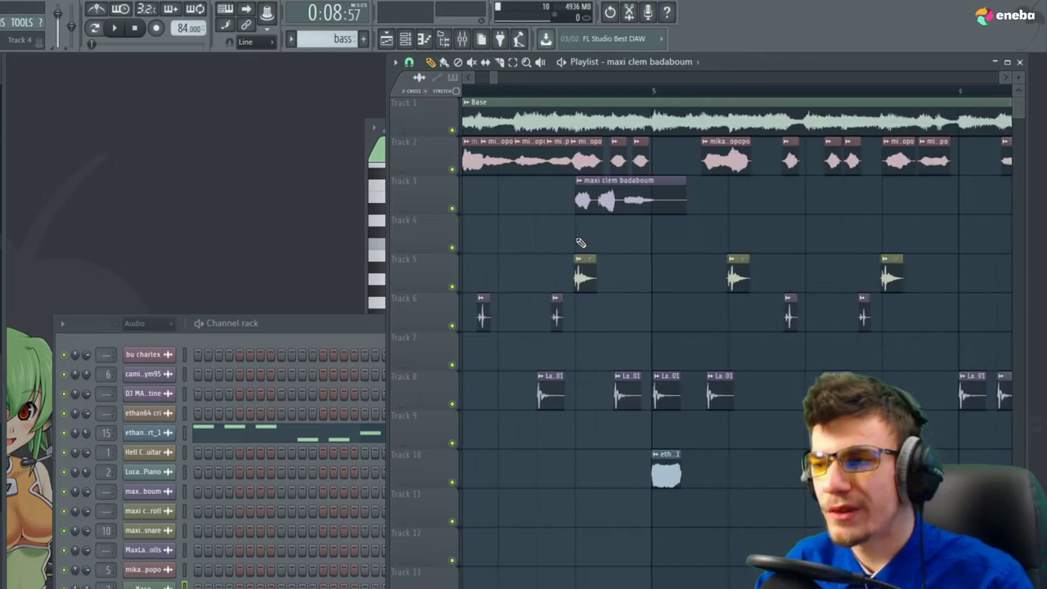
left_click_drag(561, 211, 651, 205)
scroll(709, 204, "down", 5)
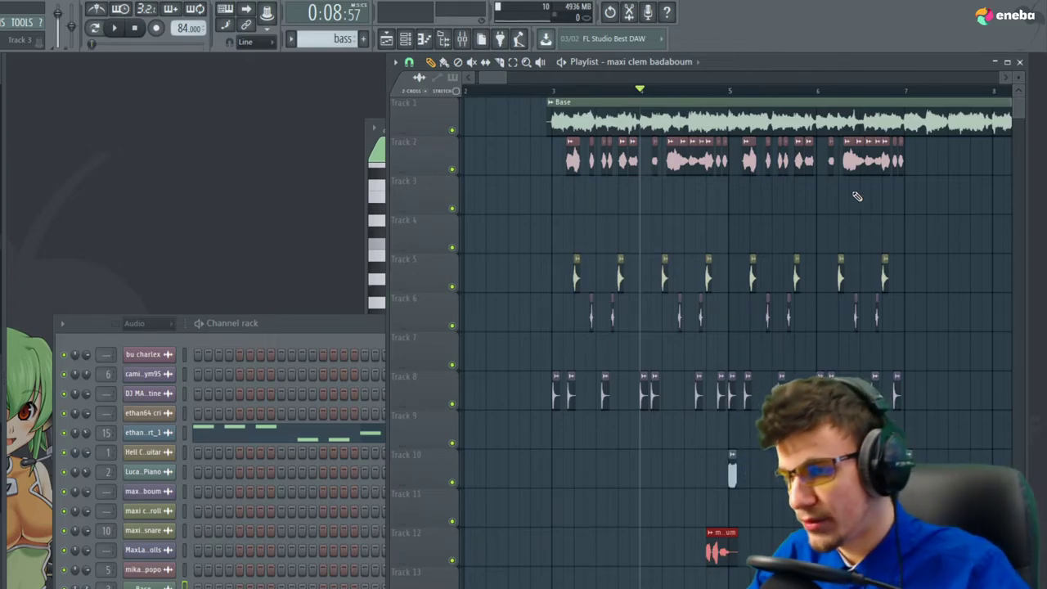
scroll(834, 425, "up", 3)
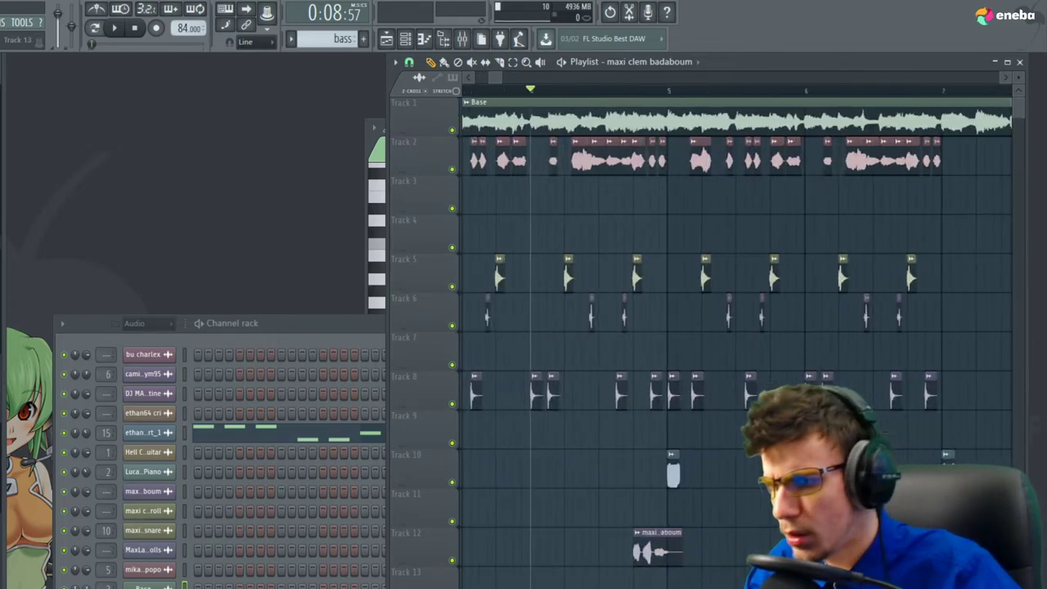
left_click(545, 90)
key("space")
scroll(560, 343, "up", 3)
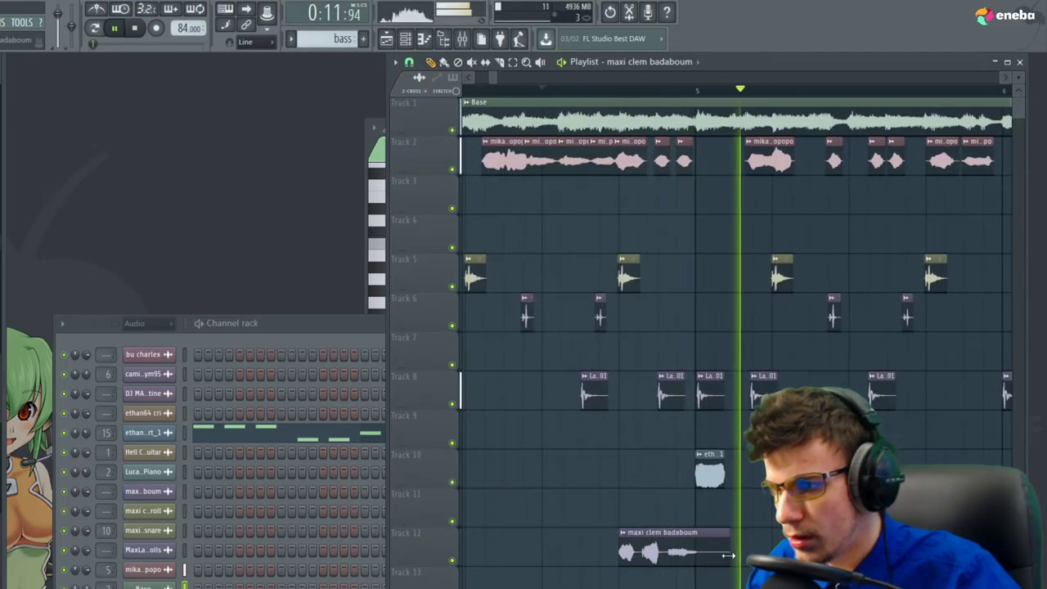
Switch the maxi clem badaboum sample's time stretching from Resample to Stretch and audition it
key("space")
double_click(685, 541)
left_click(413, 291)
left_click(433, 330)
key("space")
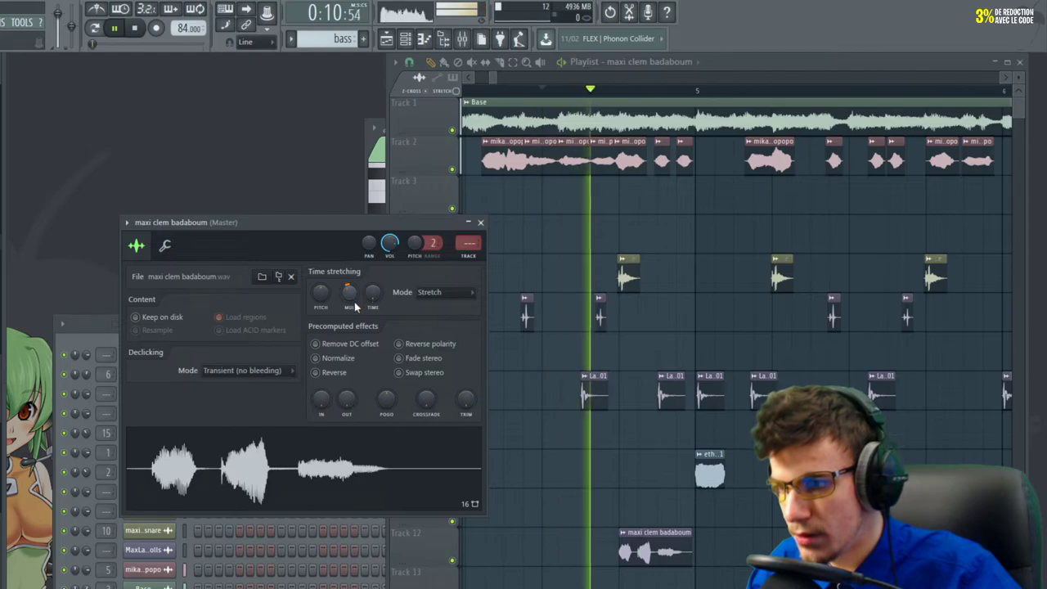
key("space")
key("space")
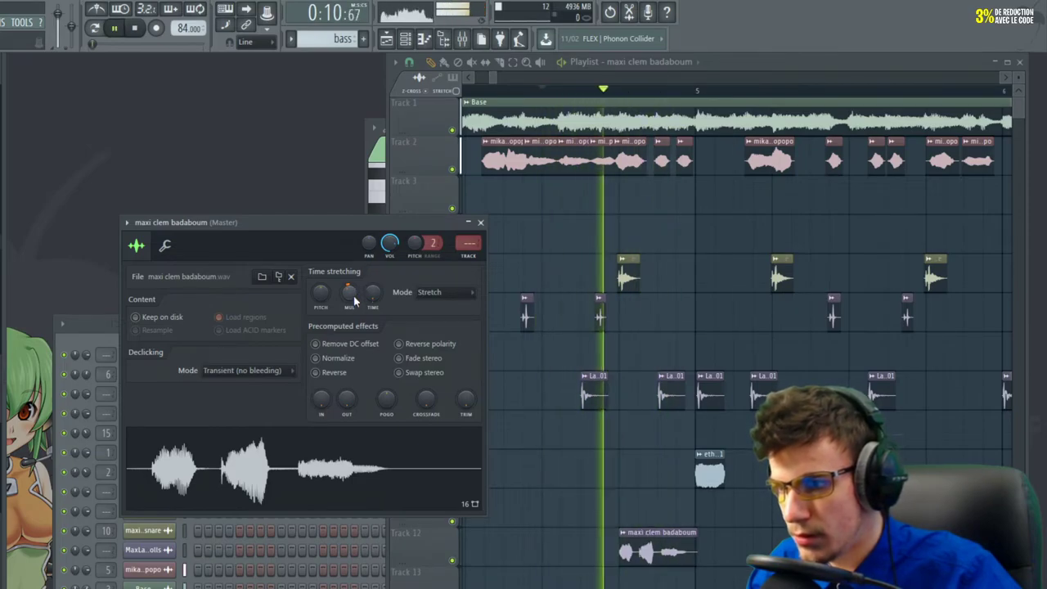
key("space")
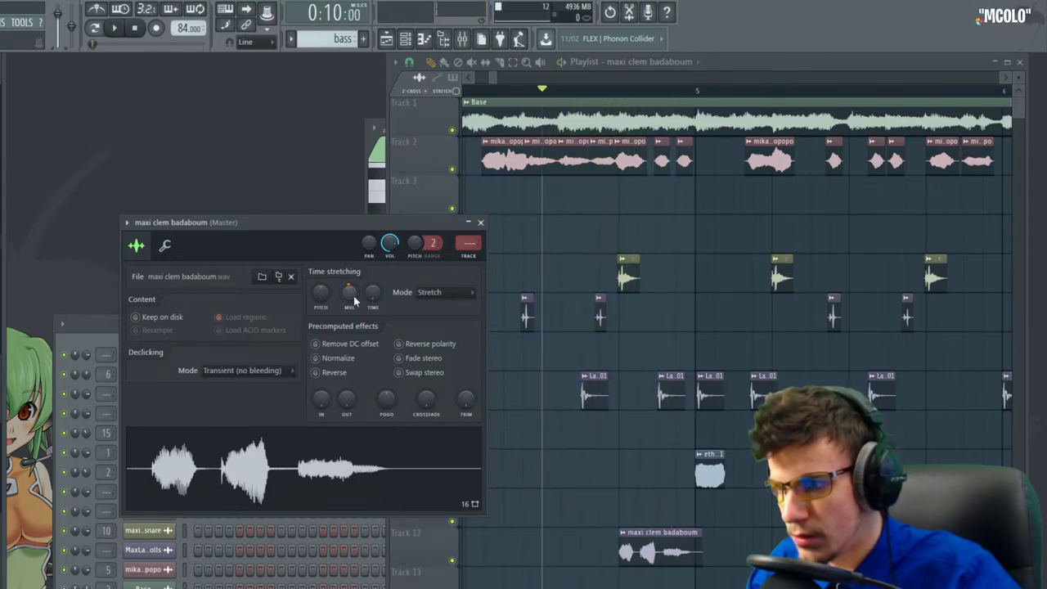
key("space")
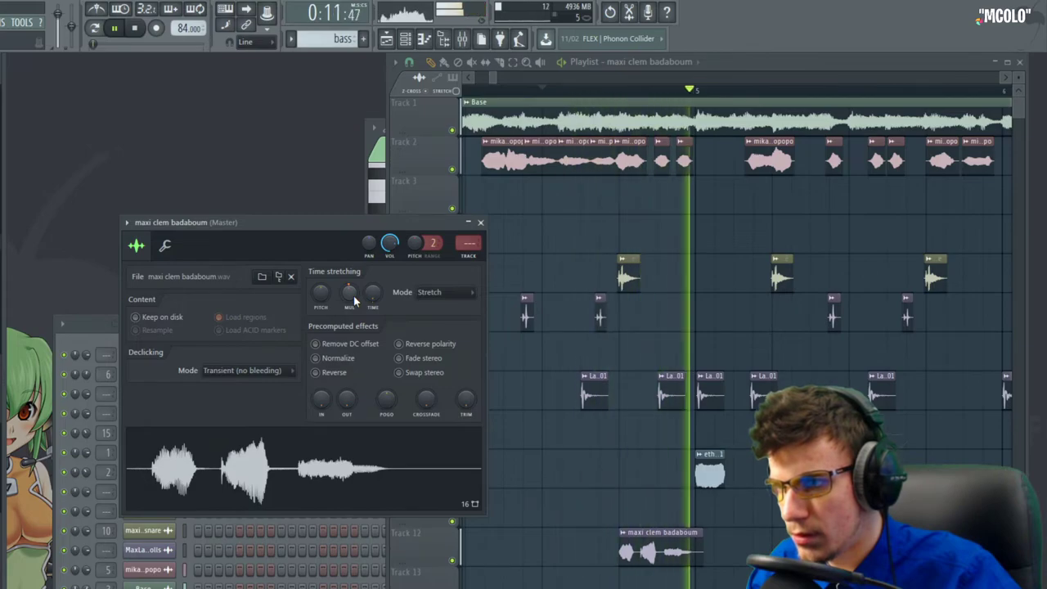
Replay the section from bar 4 in the playlist
left_click(643, 169)
scroll(643, 168, "down", 2)
key("space")
key("space")
key("space")
left_click(528, 91)
key("space")
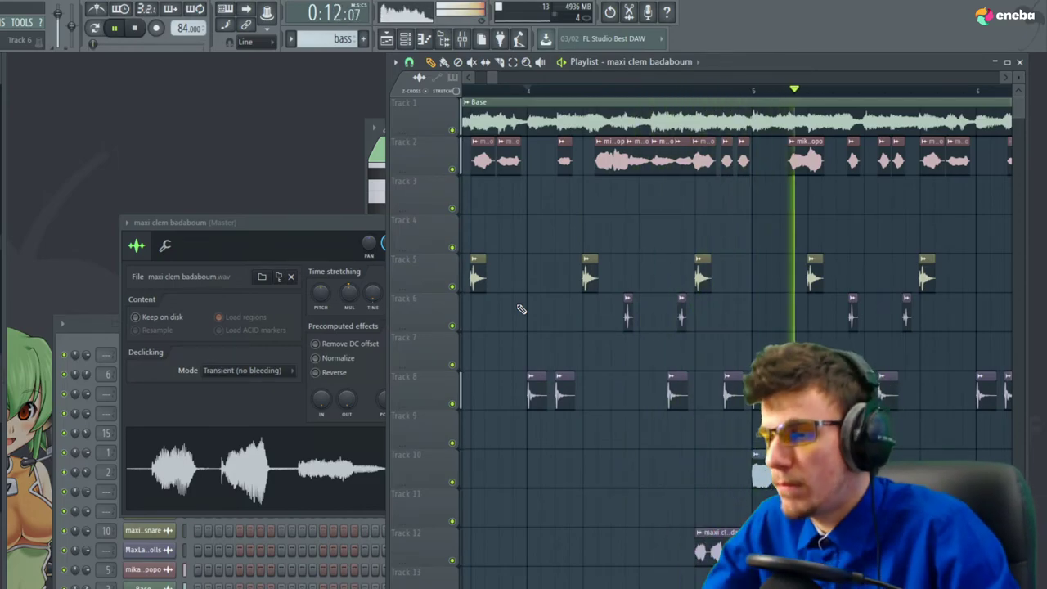
key("space")
Set Soundgoodizer on insert 16 to preset B
scroll(706, 564, "up", 6)
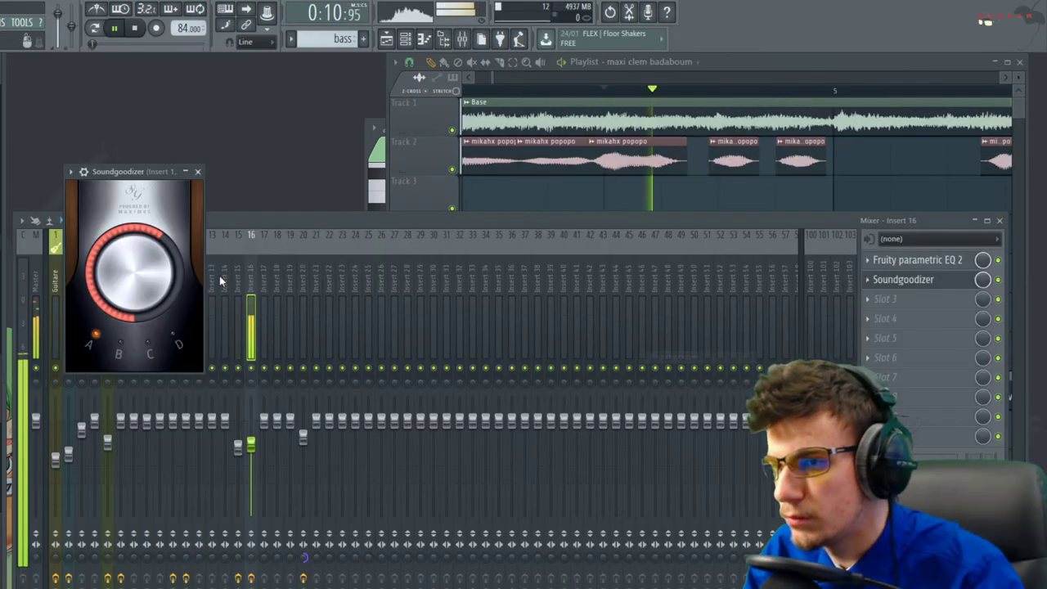
left_click(179, 343)
left_click(120, 346)
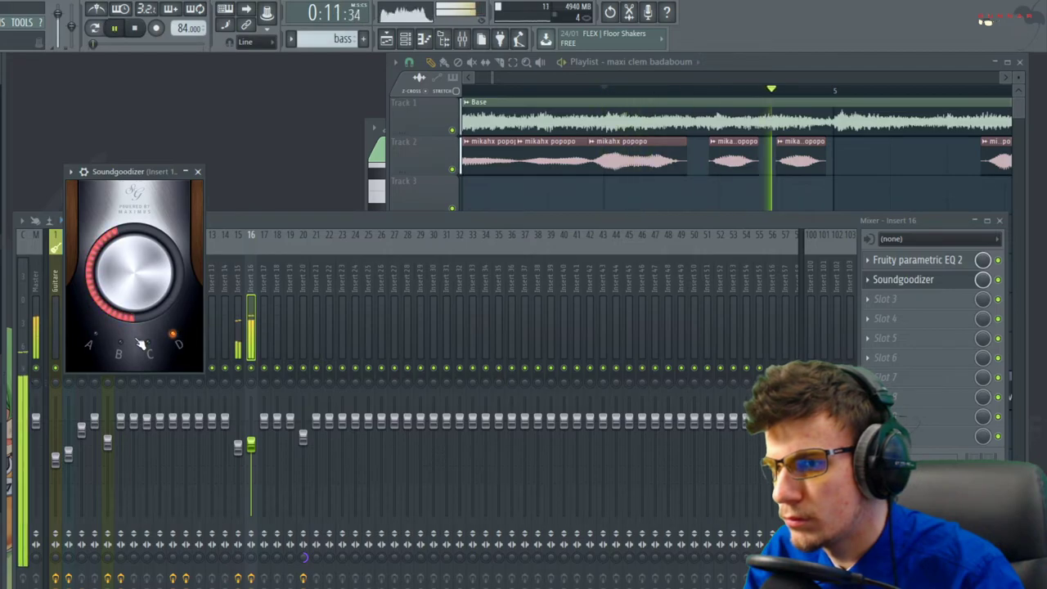
Replace Soundgoodizer with the Hardcore effect and audition it
left_click(872, 281)
mouse_move(874, 297)
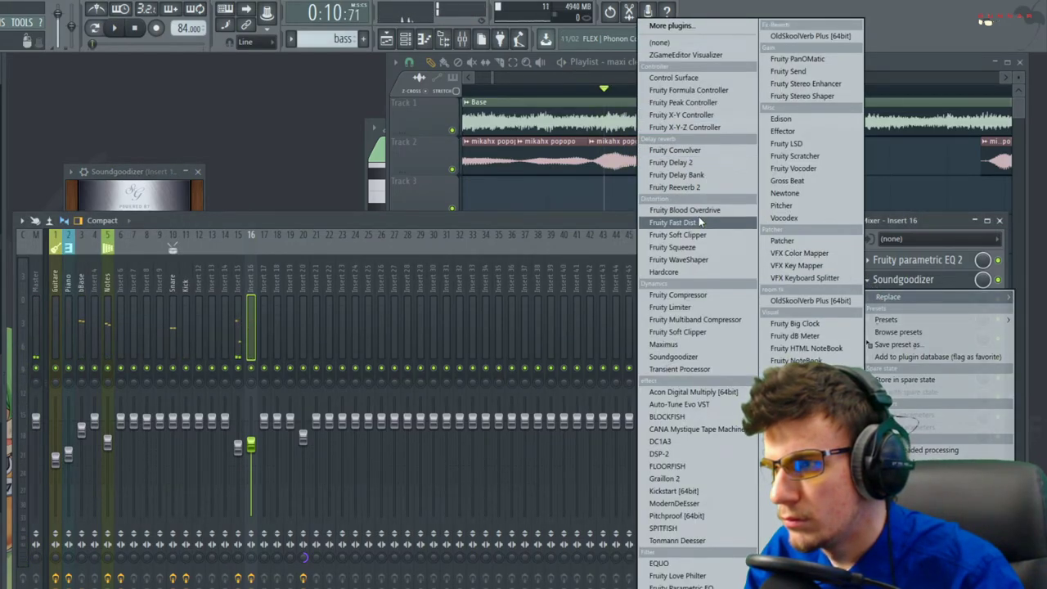
left_click(684, 273)
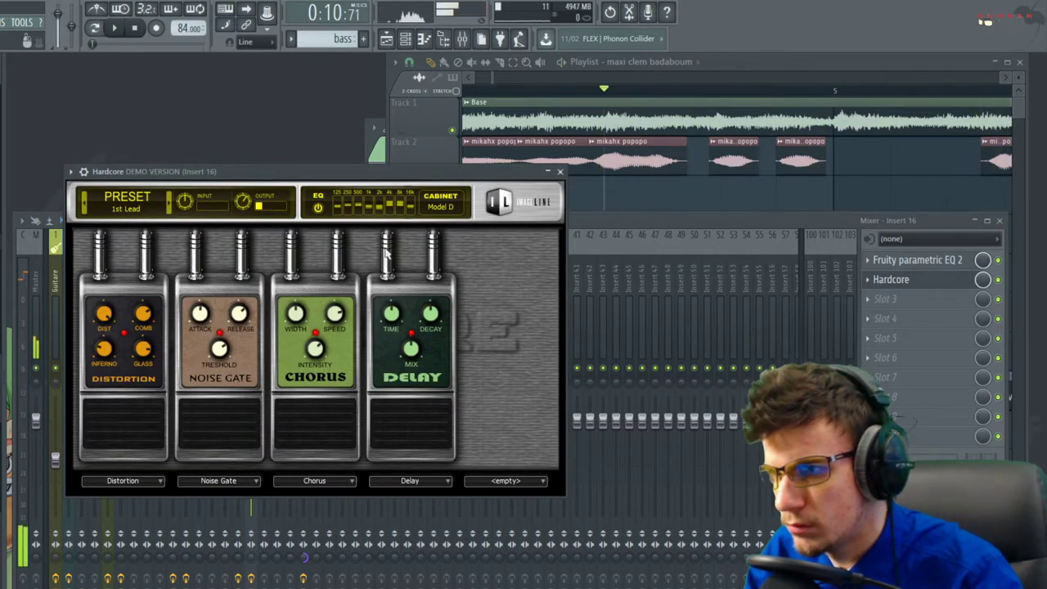
left_click(981, 282)
key("space")
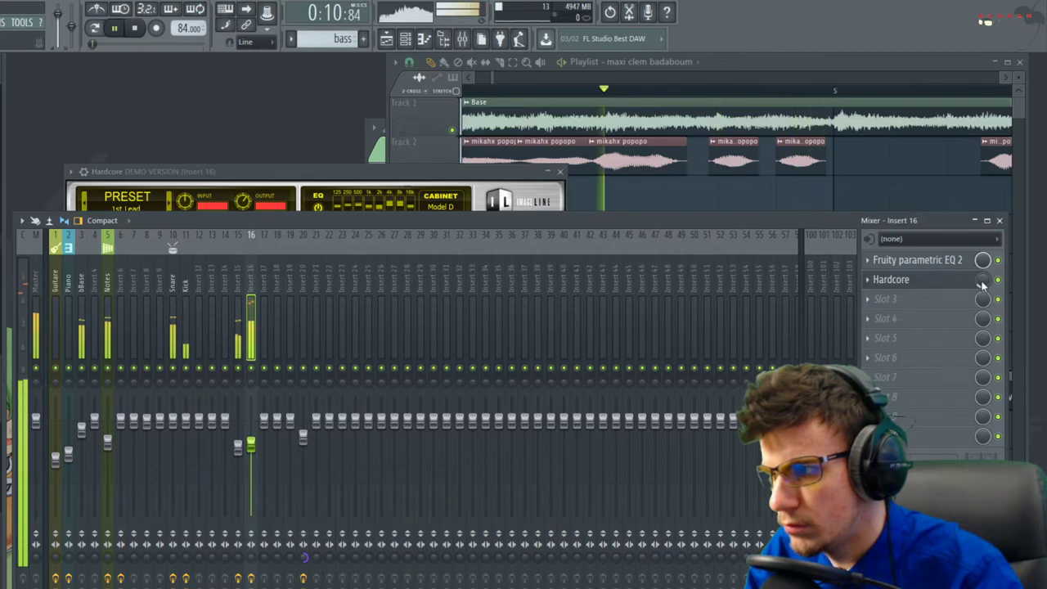
left_click(560, 172)
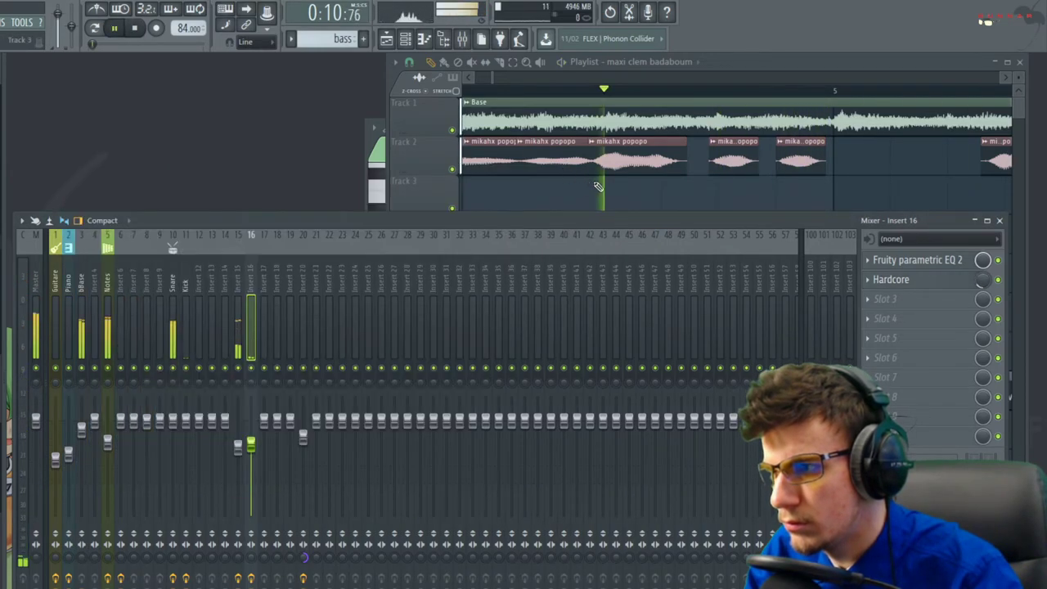
left_click(915, 281)
left_click(915, 282)
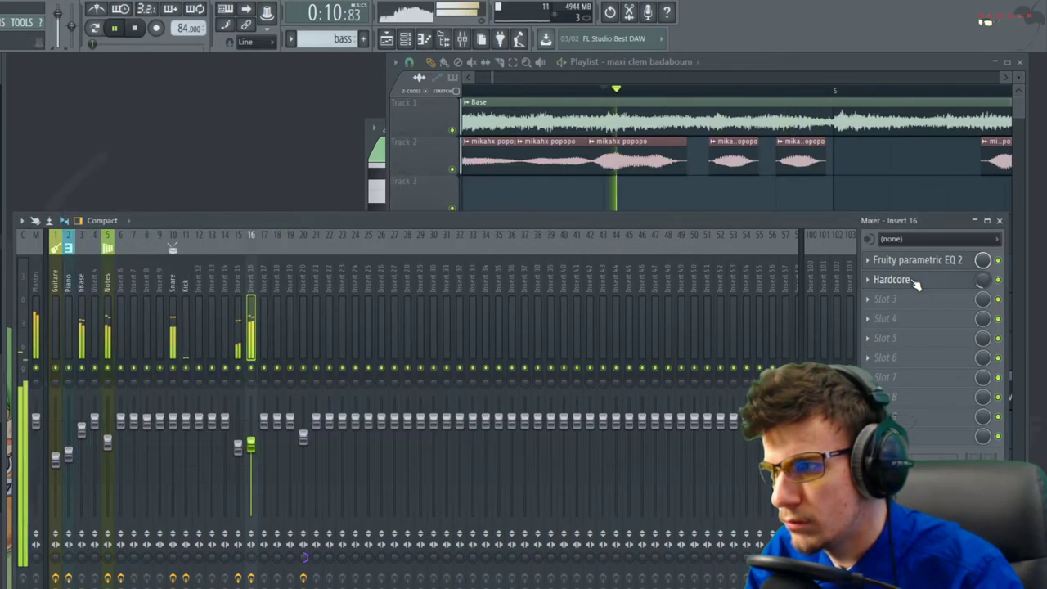
Save the project with Ctrl+S, dismissing the demo-plugin warning
key("ctrl+s")
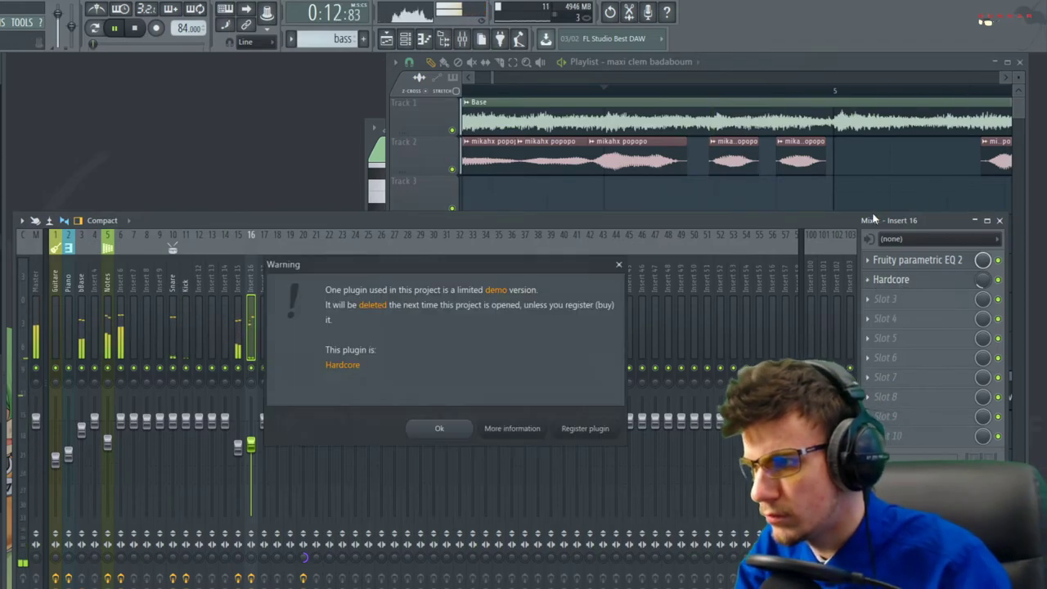
left_click(468, 429)
right_click(880, 193)
key("ctrl+s")
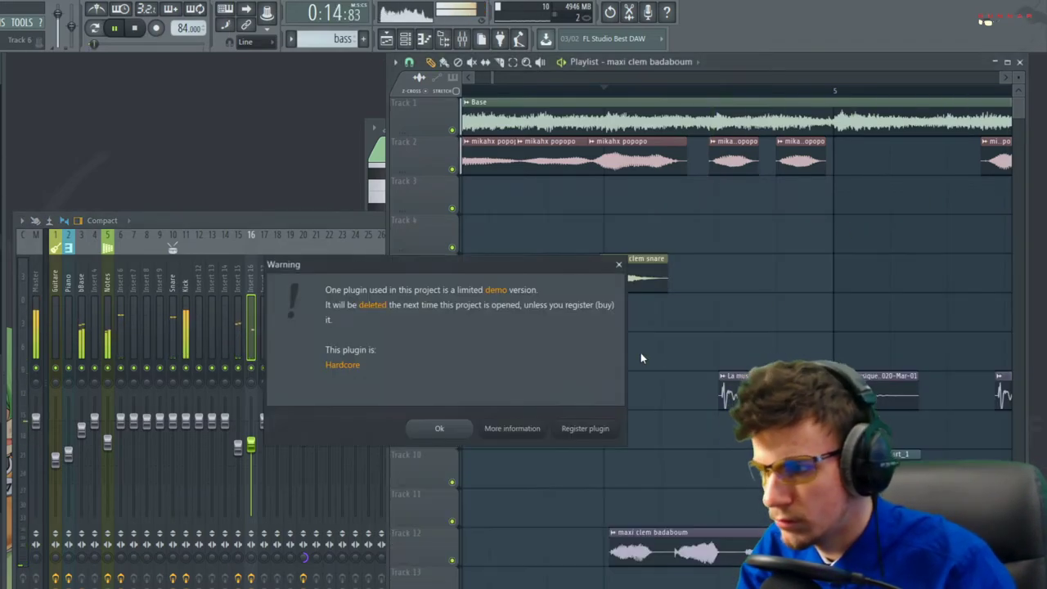
Dismiss the demo-plugin warning, stop playback, and briefly check the maxi clem badaboum sample settings
left_click(469, 428)
scroll(599, 523, "down", 6)
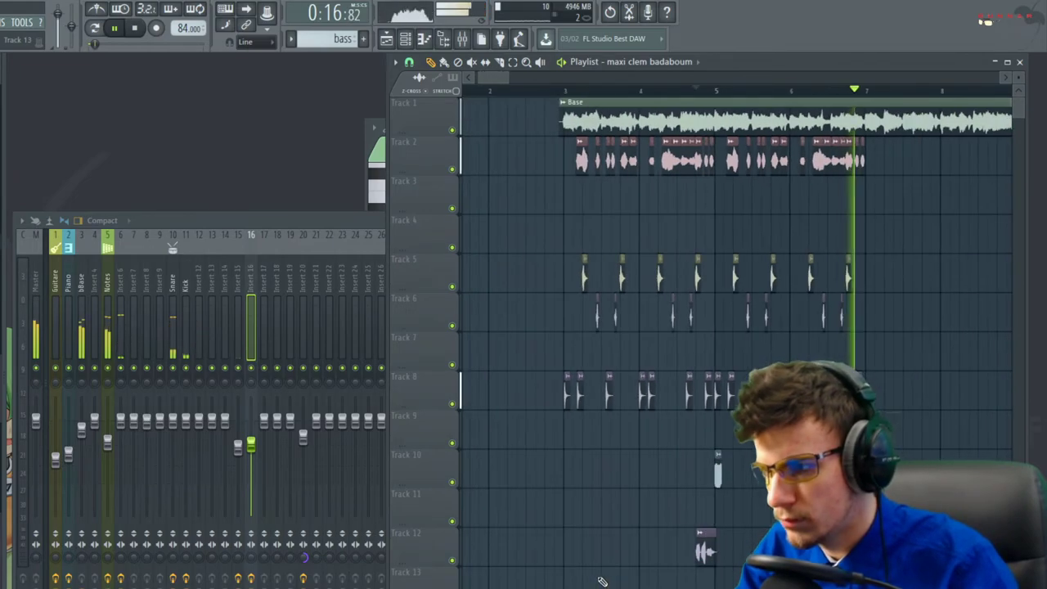
key("space")
scroll(479, 480, "down", 4)
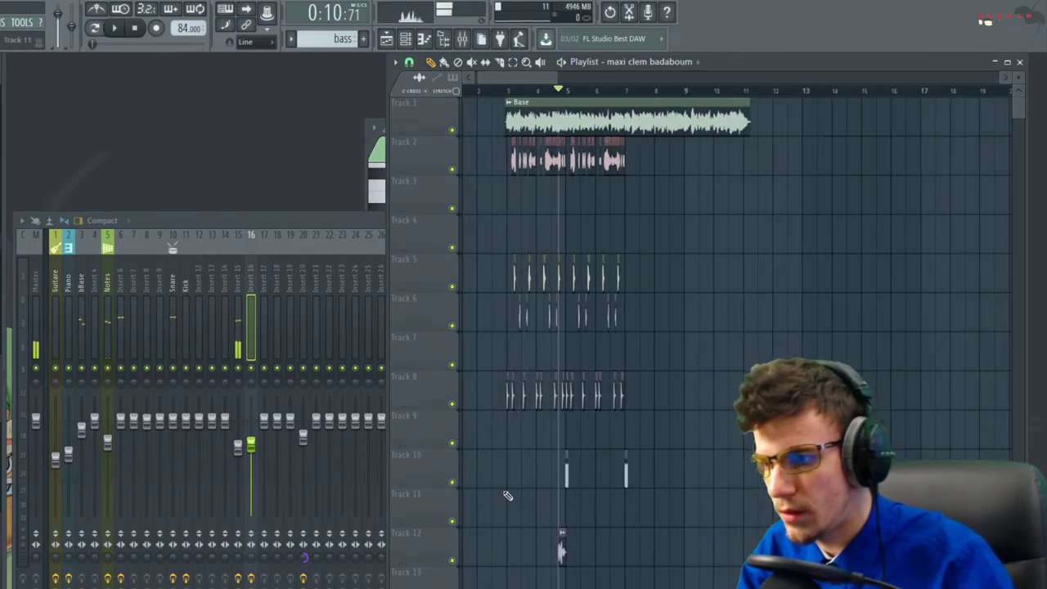
scroll(531, 507, "up", 4)
scroll(583, 519, "up", 3)
double_click(700, 546)
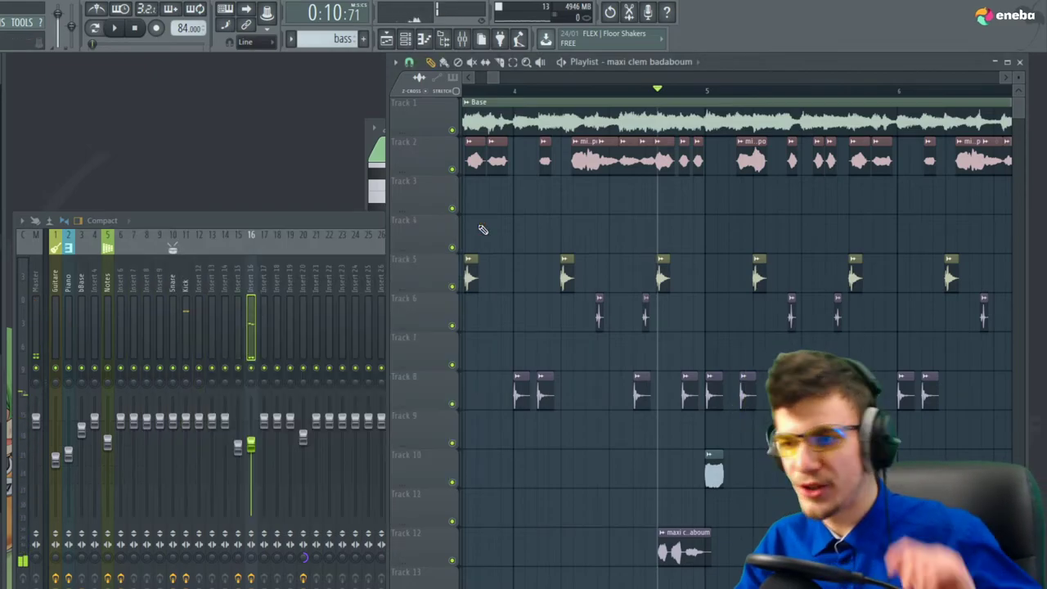
left_click(481, 222)
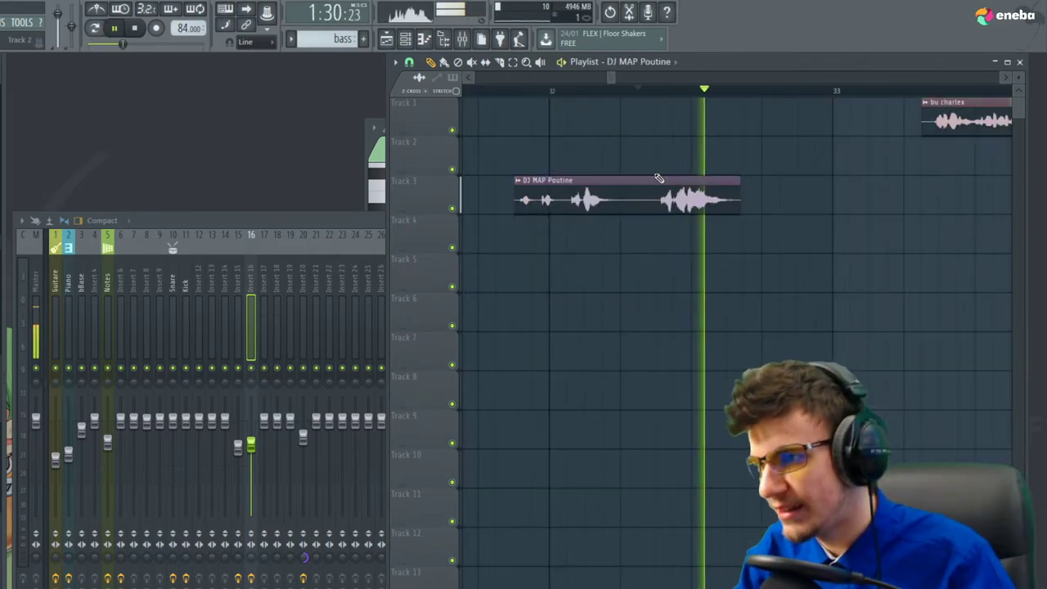
Undo the newly added clip, delete the Track 3 clip, and play from bar 3
key("space")
key("ctrl+z")
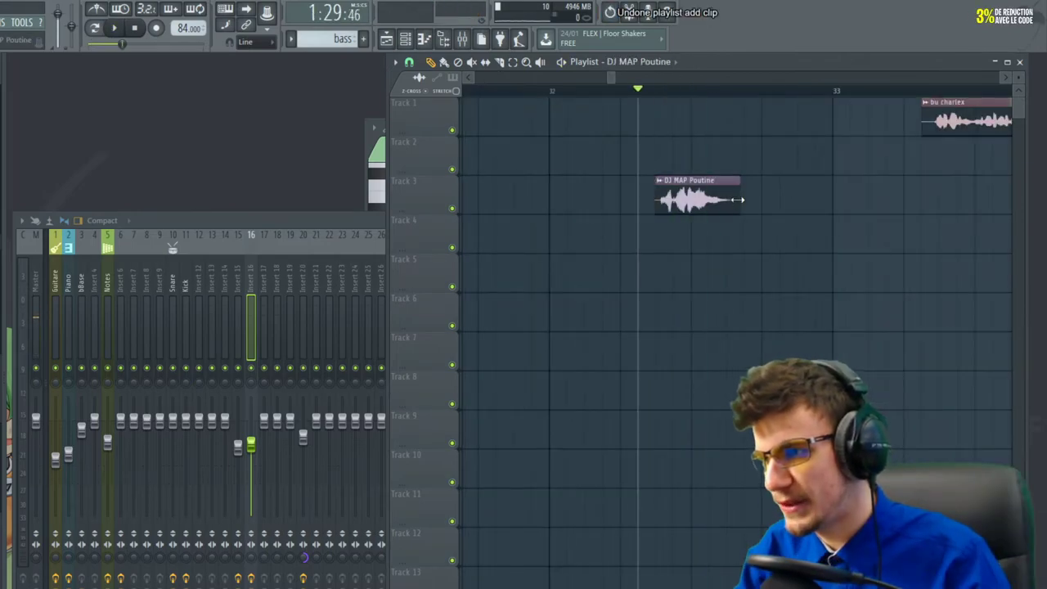
scroll(895, 219, "down", 5, "ctrl")
right_click(867, 199)
scroll(947, 235, "down", 4, "ctrl")
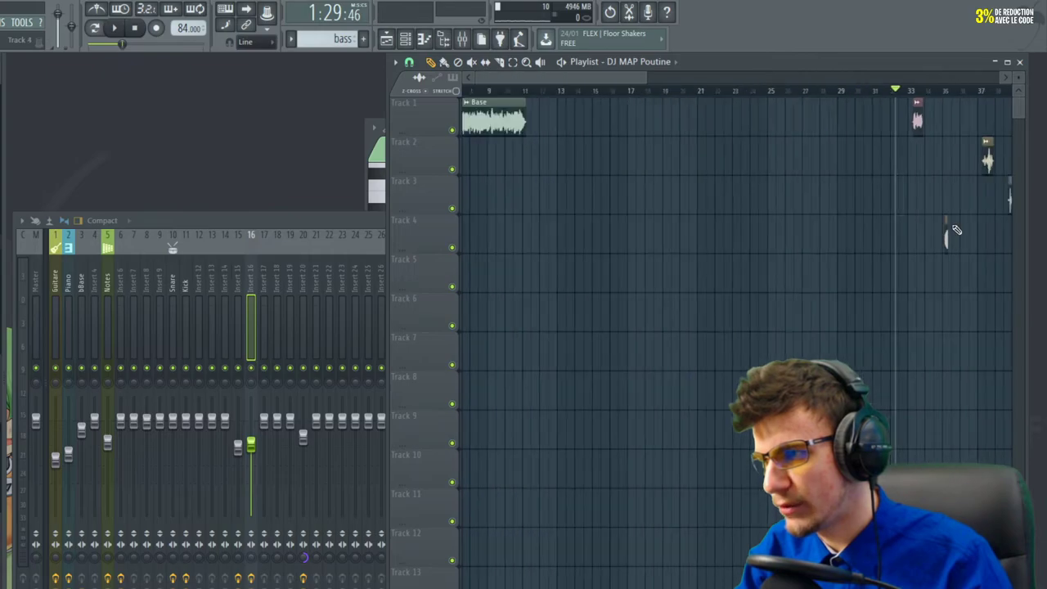
key("space")
left_click(490, 91)
scroll(471, 172, "up", 6, "ctrl")
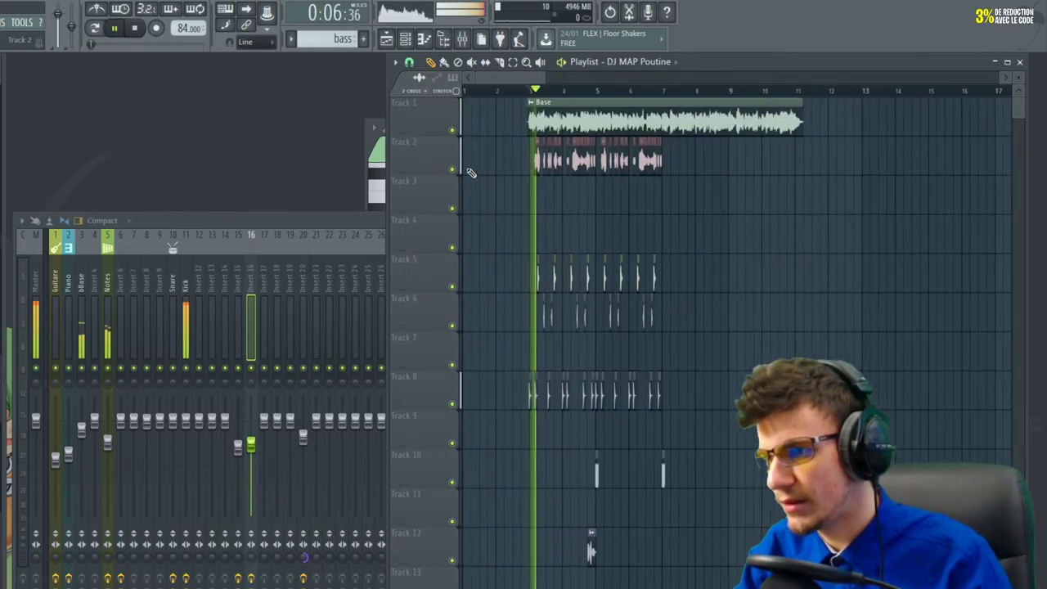
Save the project and dismiss the demo-plugin warning
key("ctrl+s")
left_click(456, 430)
scroll(477, 444, "down", 3)
scroll(557, 451, "up", 3, "ctrl")
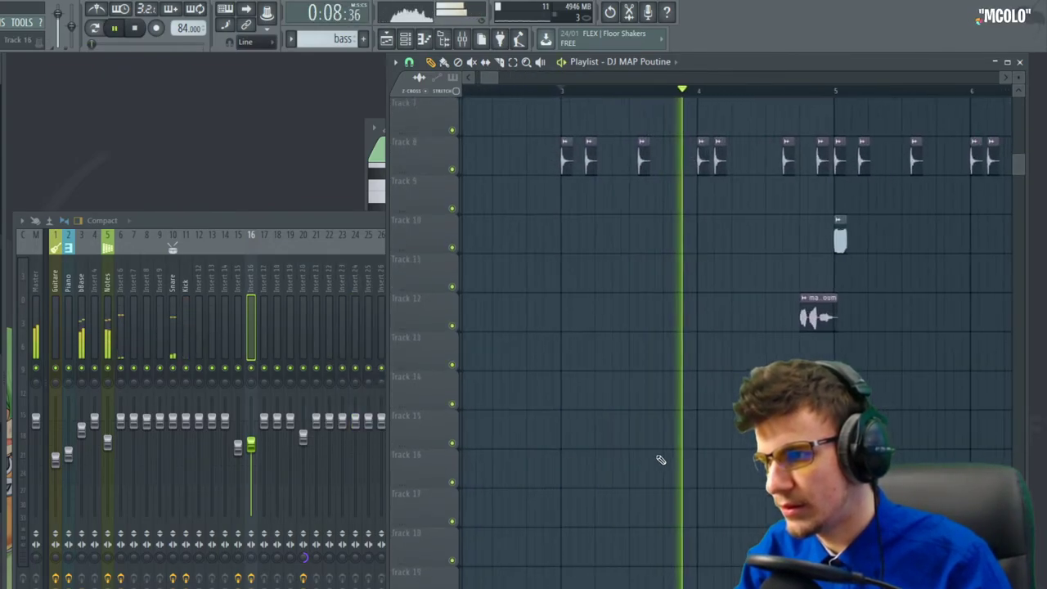
scroll(691, 417, "up", 1)
Place a DJ MAP Poutine clip on Track 11 and open its sample settings
left_click(724, 358)
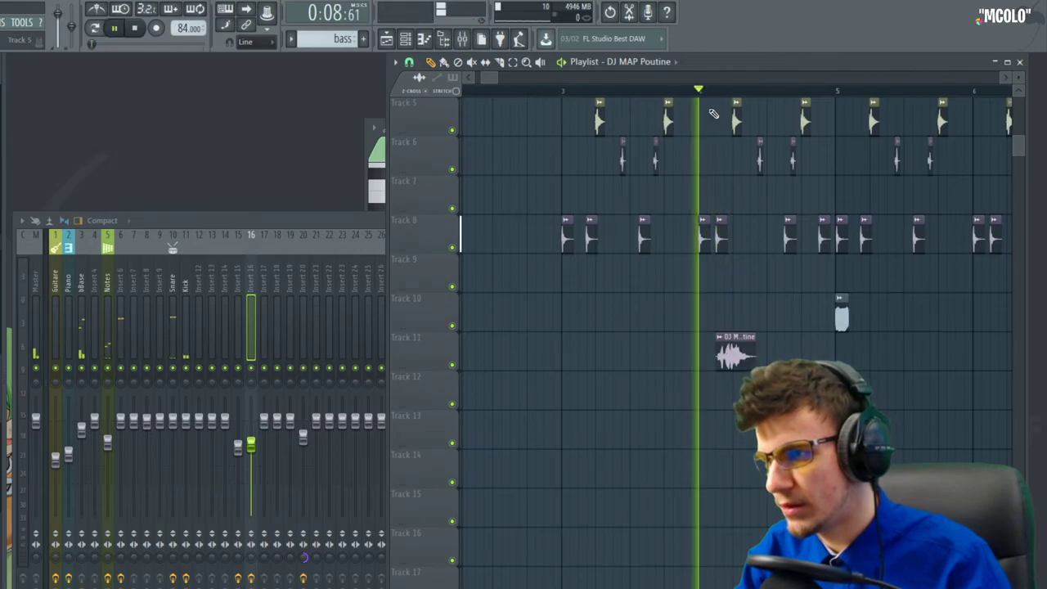
scroll(720, 358, "up", 2, "ctrl")
double_click(689, 359)
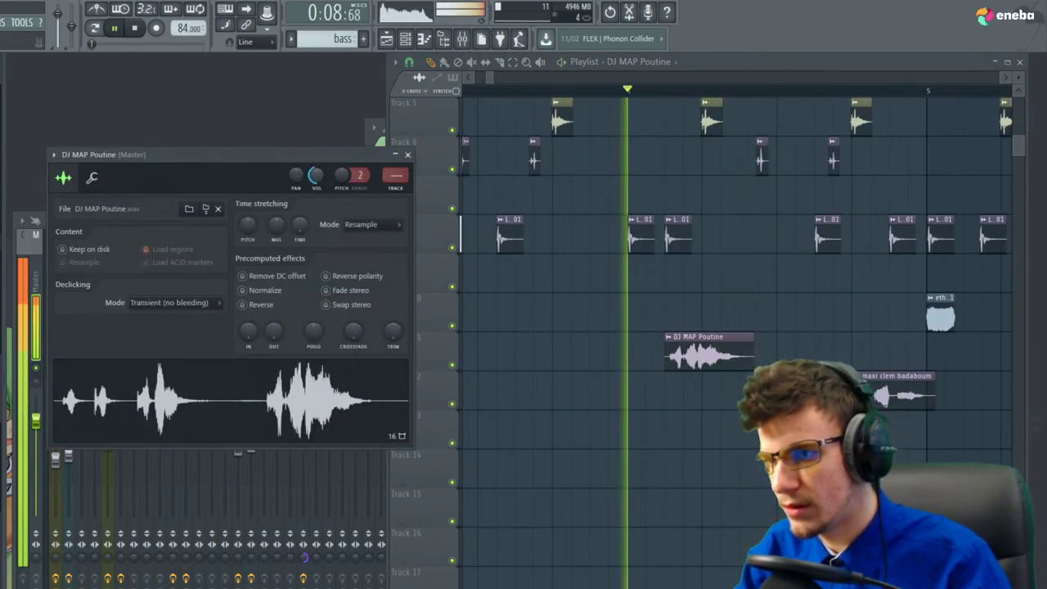
key("space")
right_click(557, 360)
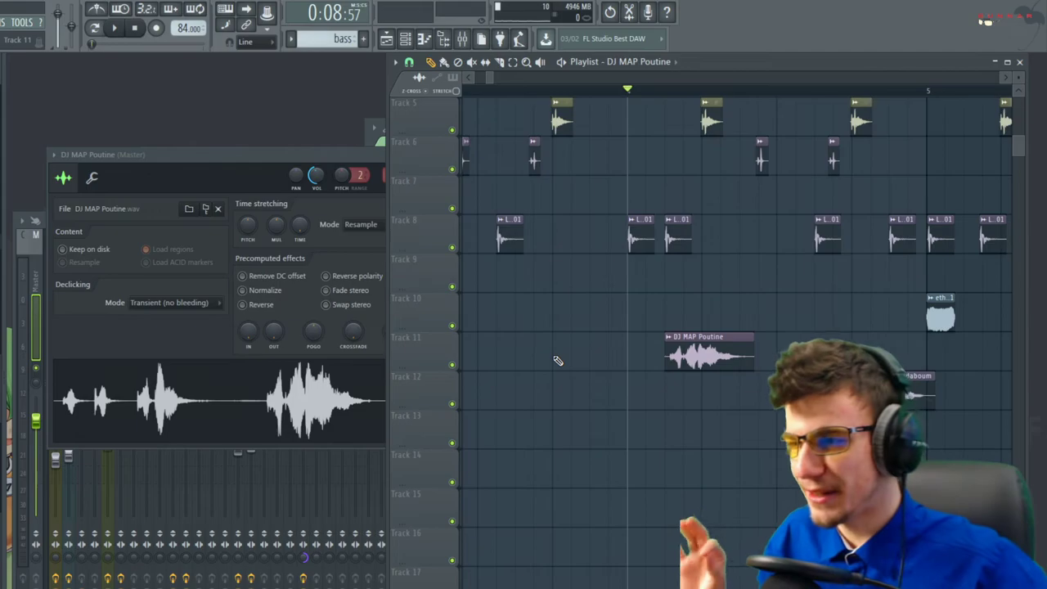
double_click(690, 361)
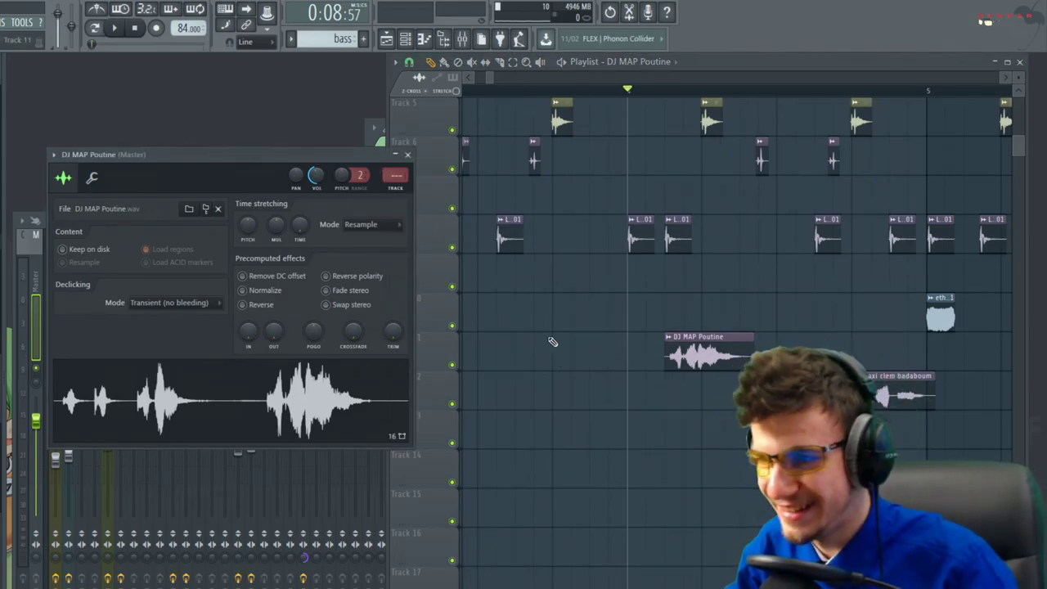
key("space")
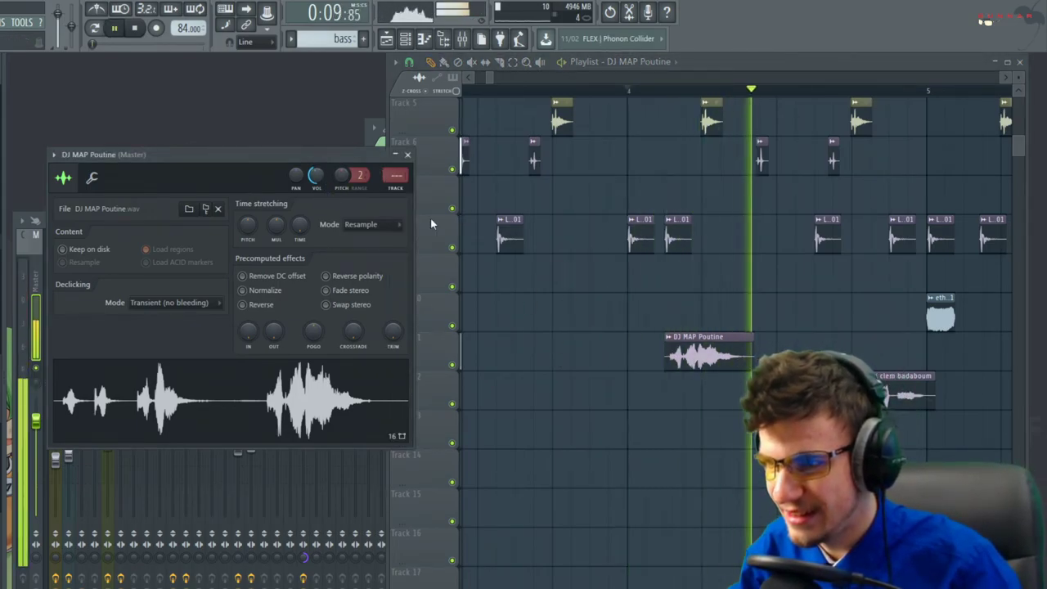
key("space")
Route the DJ MAP Poutine channel to mixer insert 16 and audition from bar 4
left_click_drag(396, 175, 396, 150)
key("space")
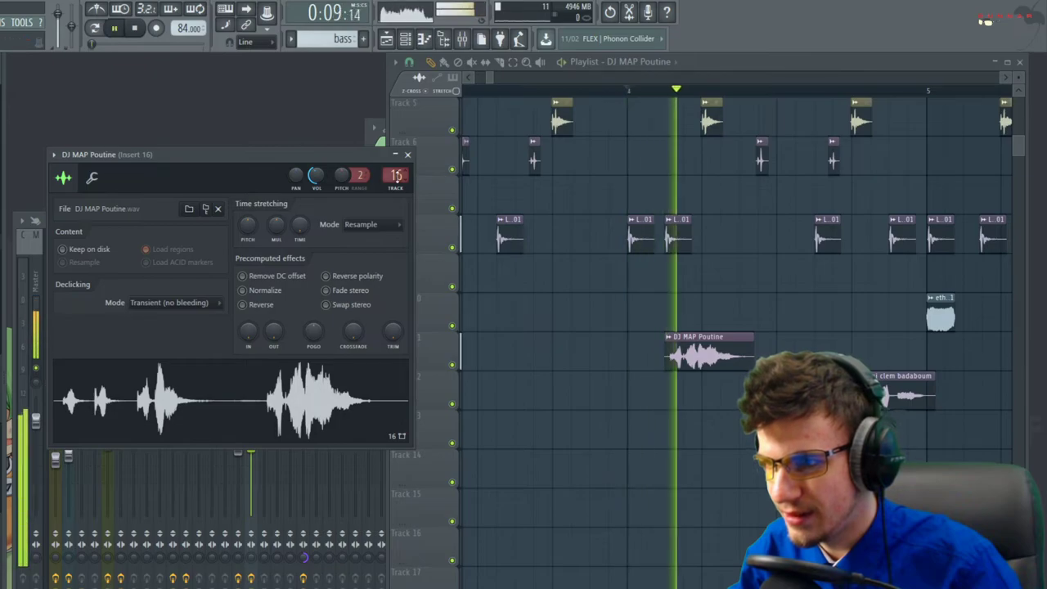
right_click(533, 303)
key("space")
key("space")
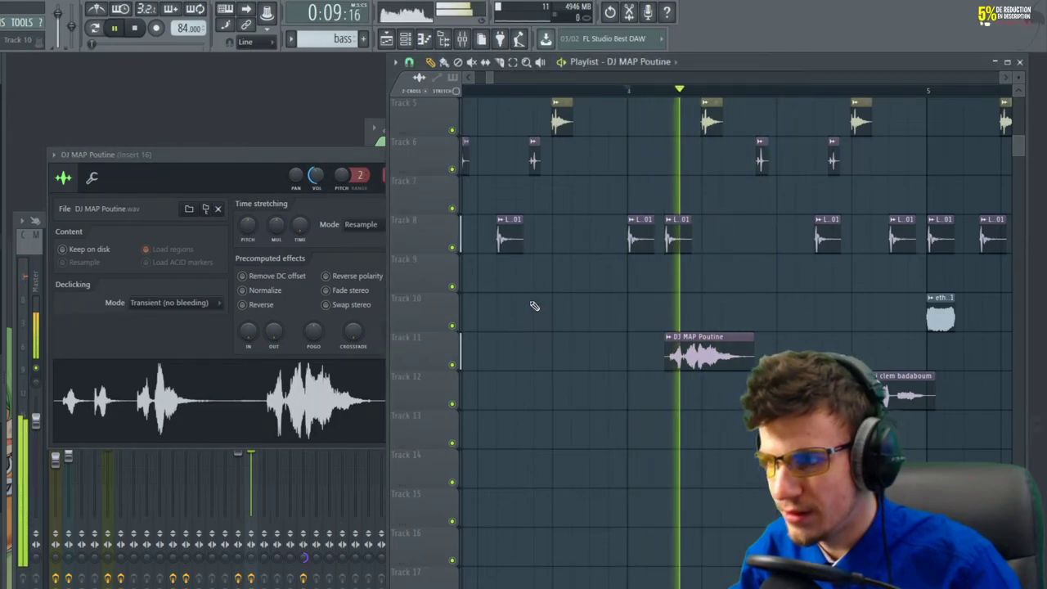
left_click(320, 176)
right_click(562, 334)
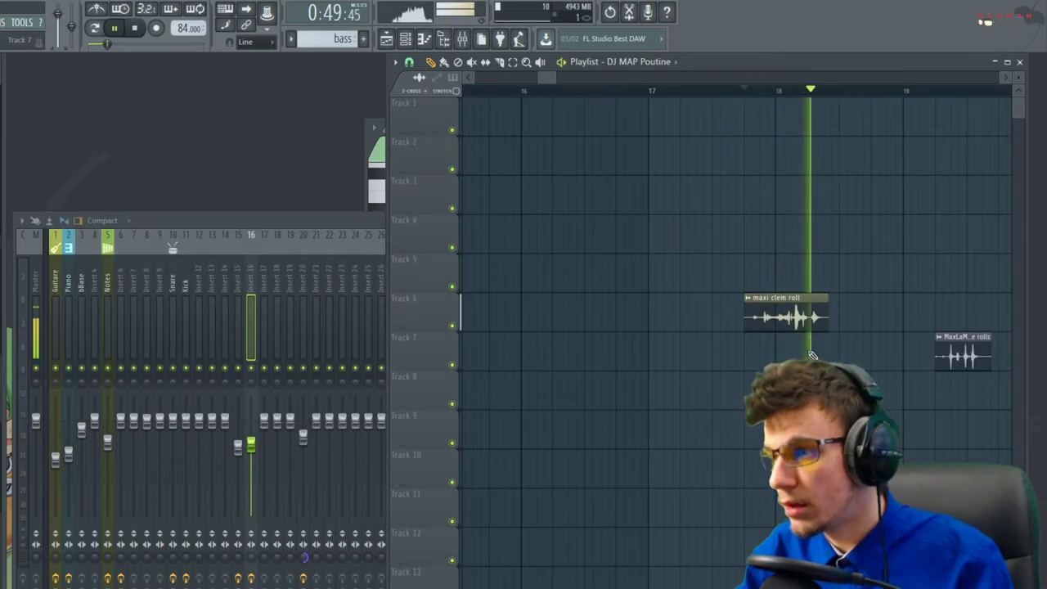
key("space")
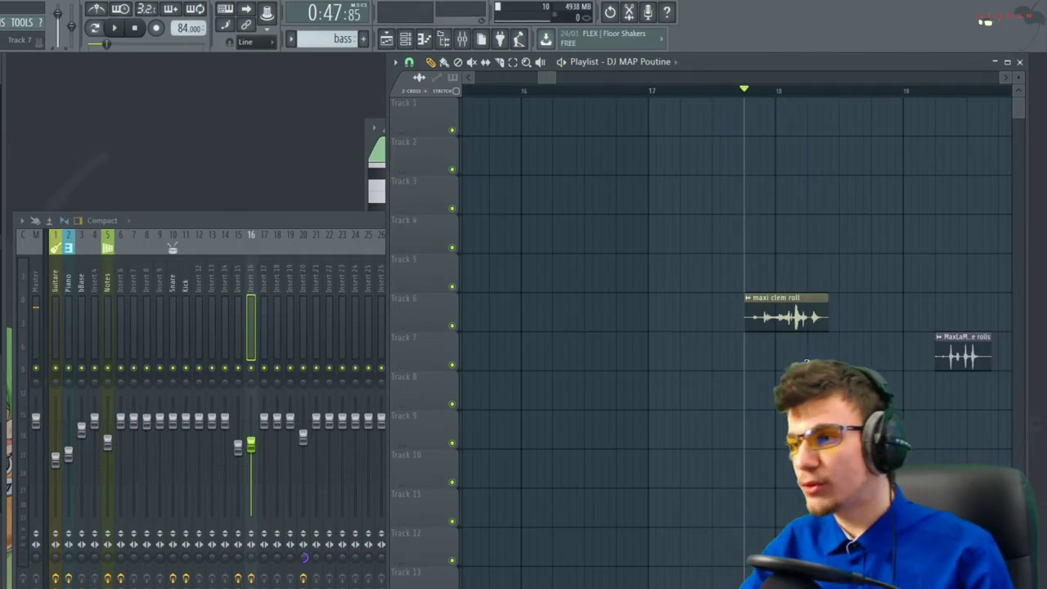
Nudge the maxi clem roll clip slightly earlier and audition the roll placement
scroll(775, 297, "up", 2)
scroll(775, 299, "up", 1)
key("space")
scroll(817, 340, "down", 5)
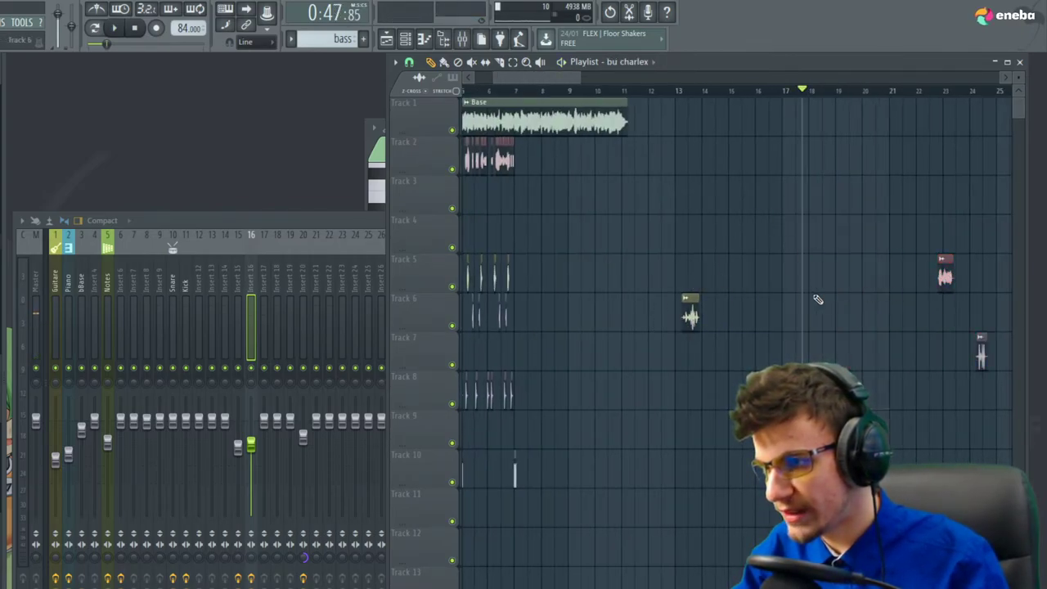
scroll(738, 322, "up", 2)
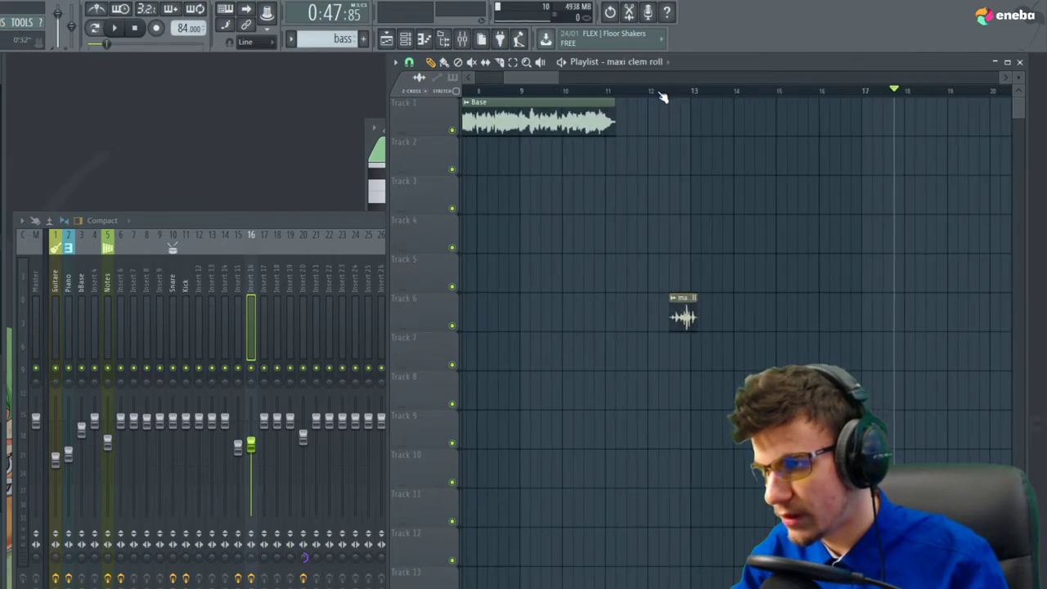
scroll(636, 265, "up", 3)
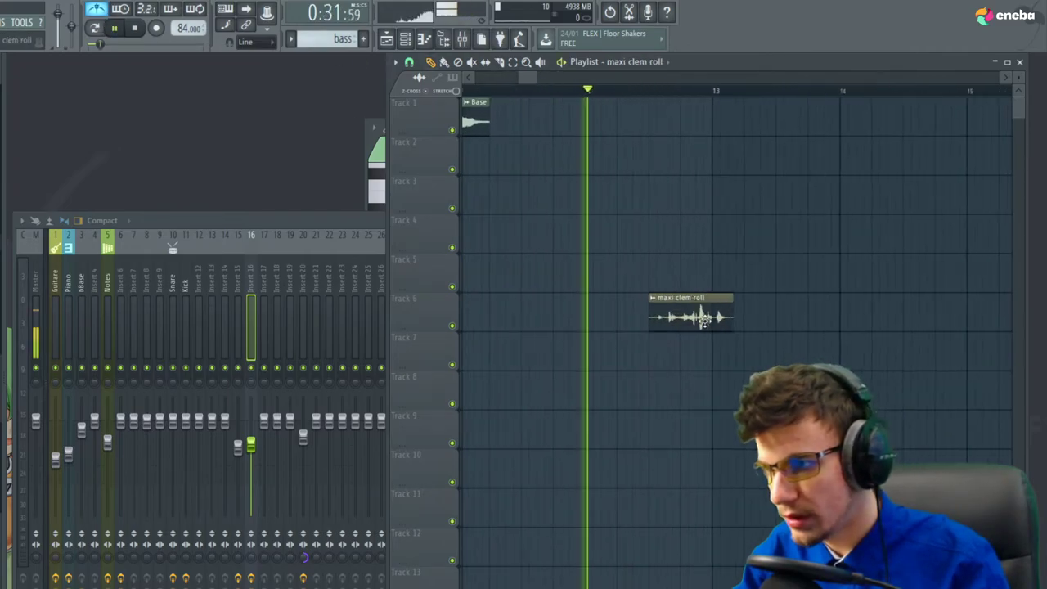
key("space")
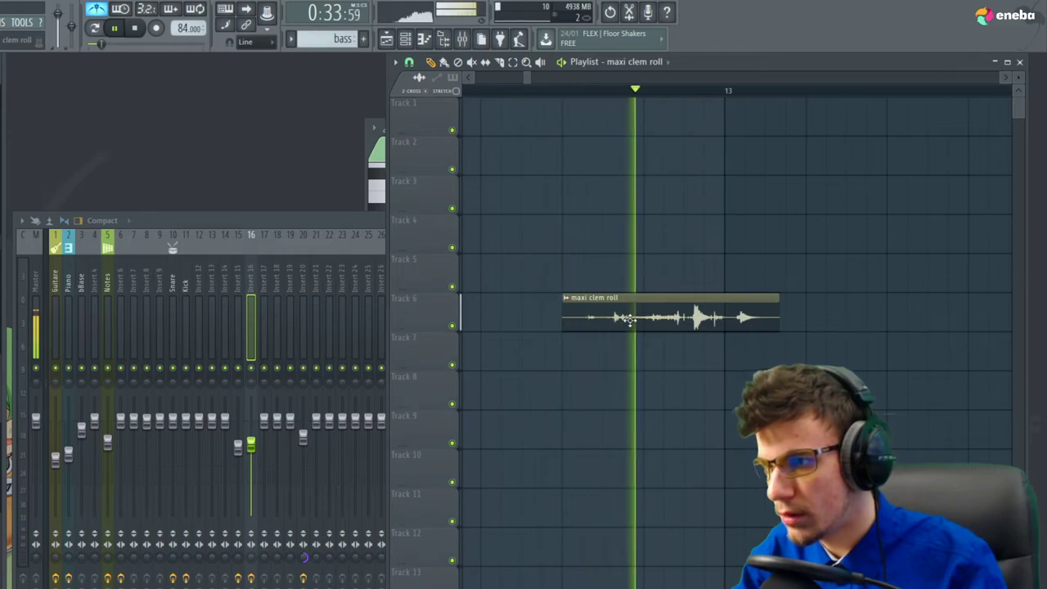
key("space")
left_click_drag(670, 318, 629, 318)
key("space")
scroll(626, 292, "up", 3)
key("space")
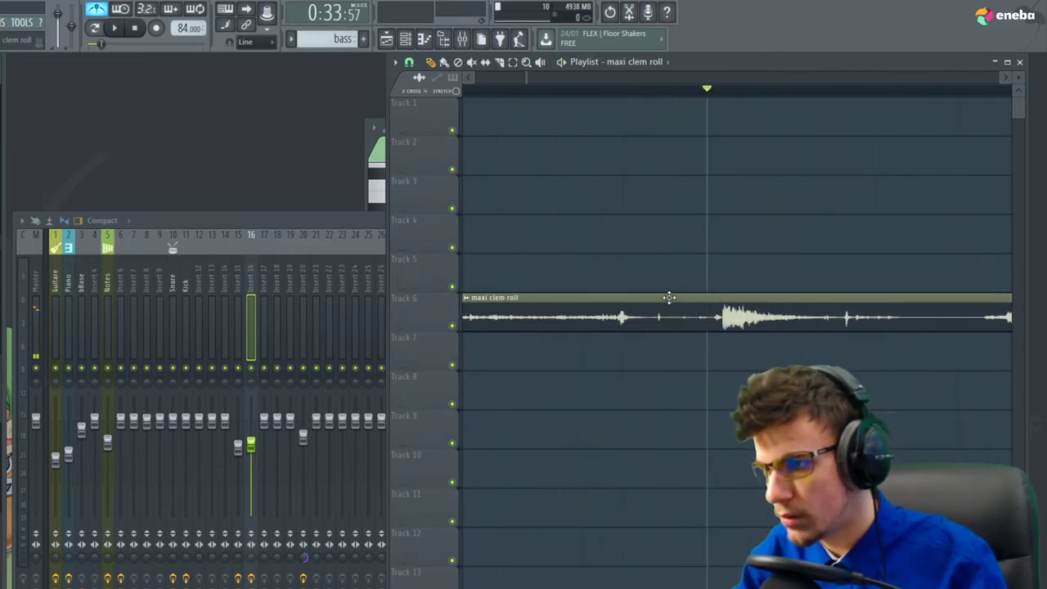
key("space")
scroll(655, 295, "down", 3)
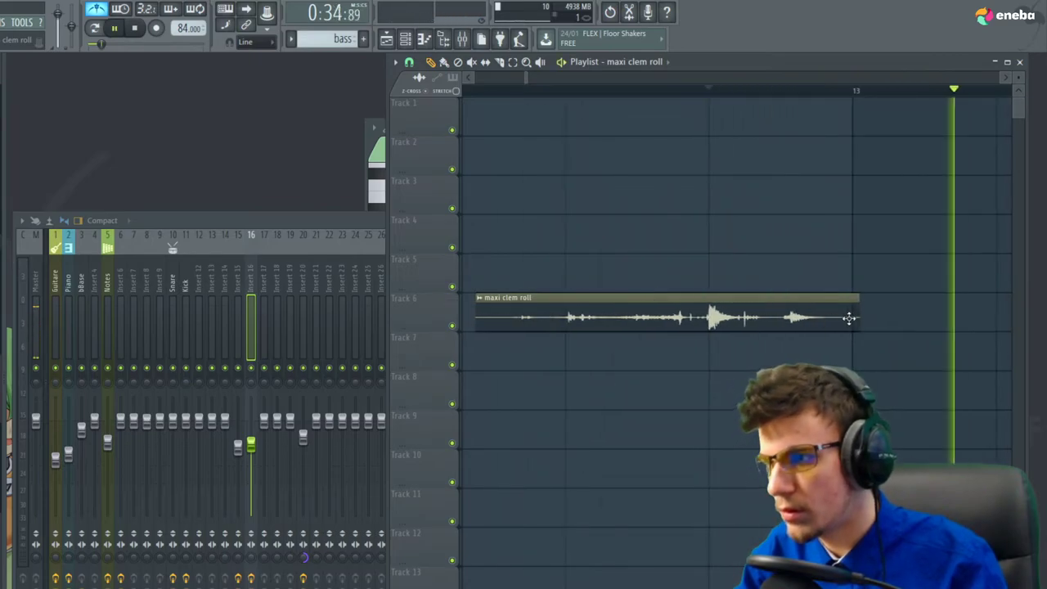
key("space")
key("space")
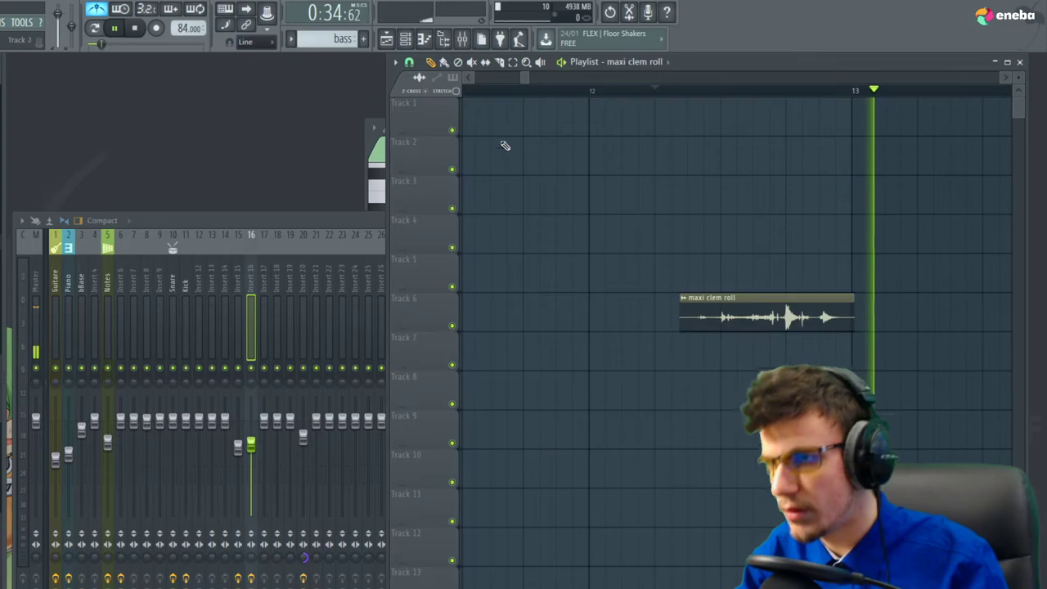
key("space")
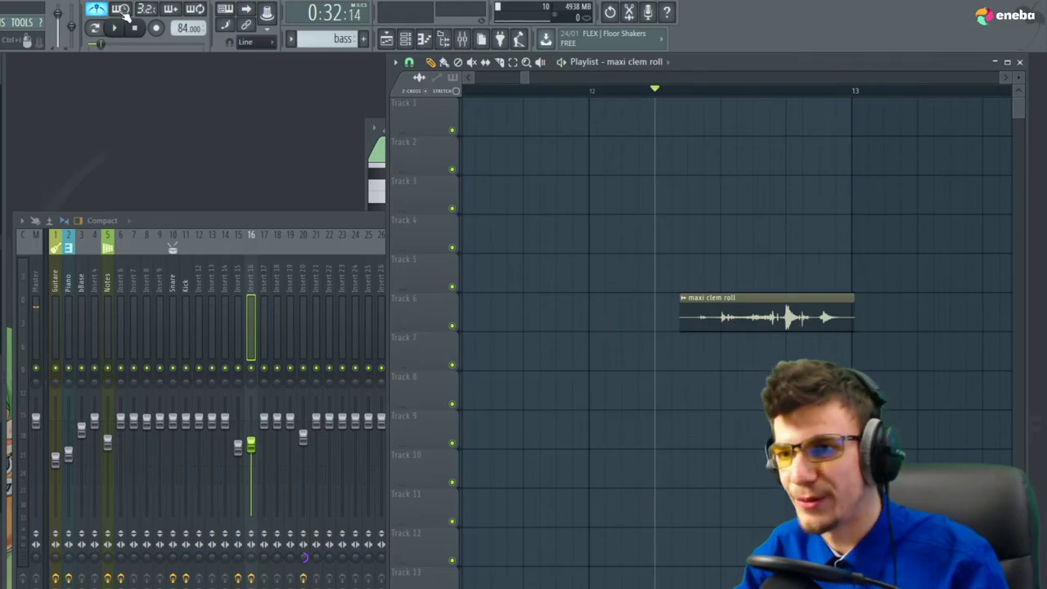
scroll(787, 229, "down", 6)
Copy the opening section's clips to bar 13 and audition them there
left_click_drag(665, 560, 487, 79)
left_click_drag(564, 127, 839, 134)
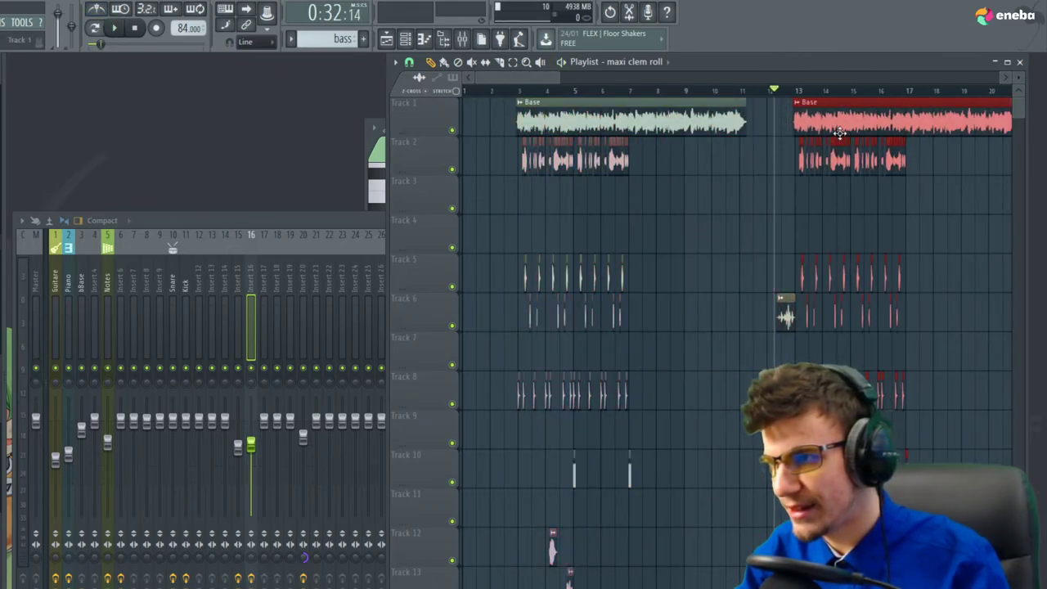
scroll(807, 173, "up", 5)
left_click(637, 116, "ctrl")
key("space")
scroll(514, 247, "down", 2)
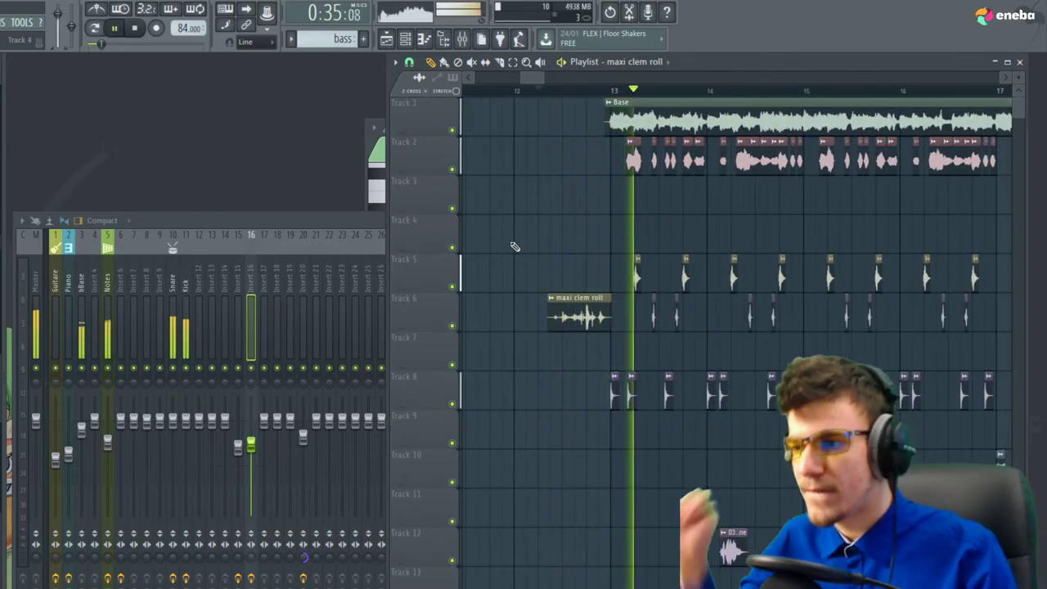
key("space")
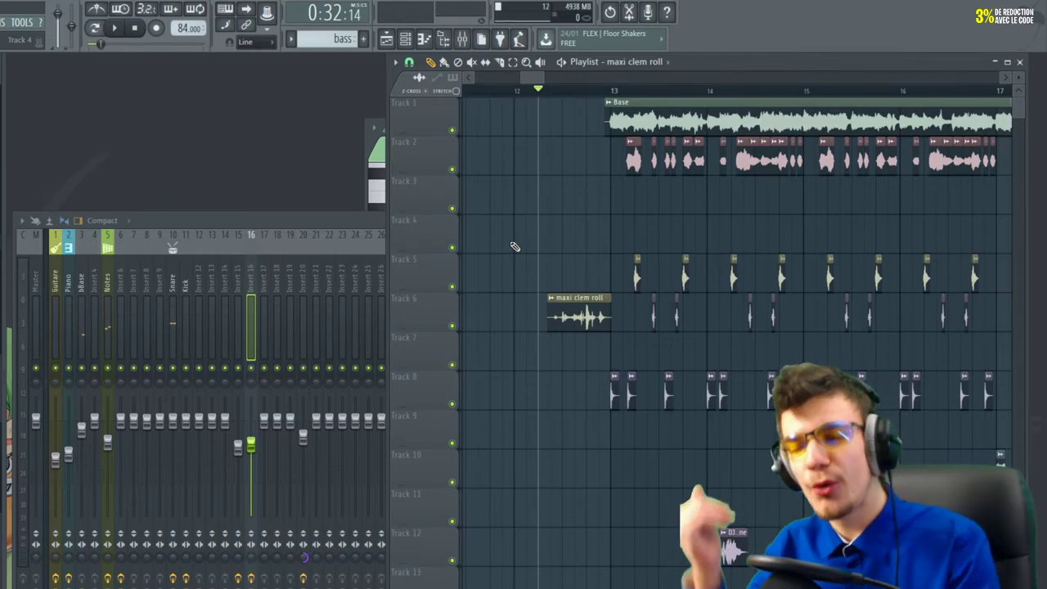
scroll(591, 250, "up", 8)
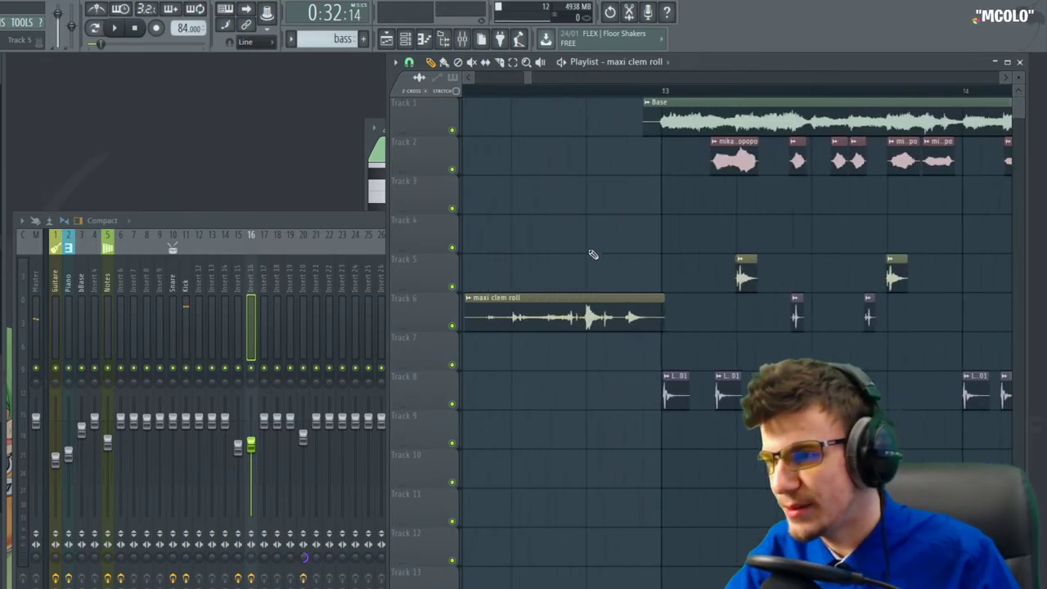
key("space")
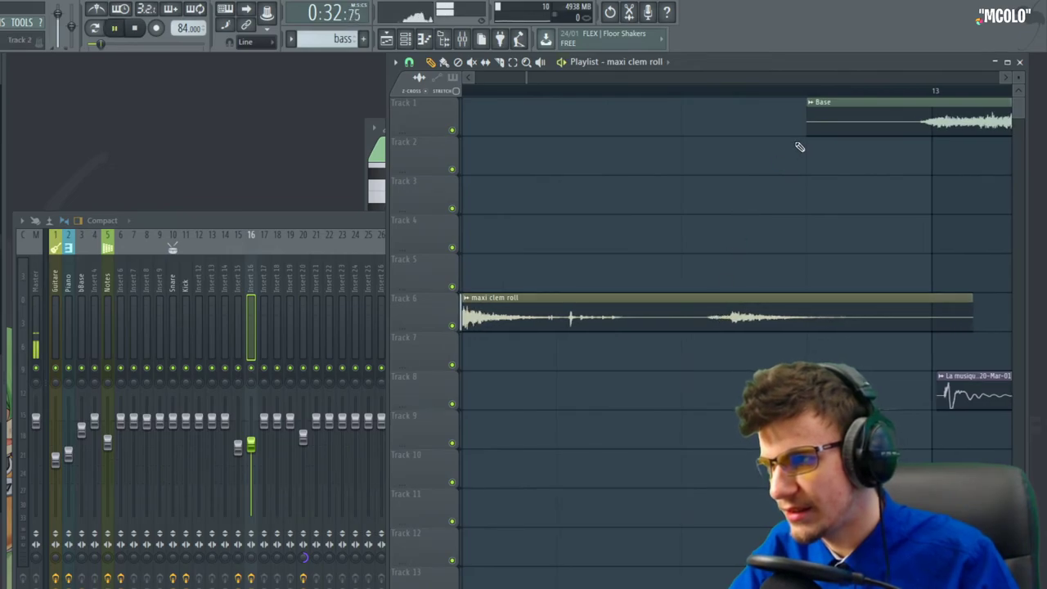
scroll(761, 192, "down", 8)
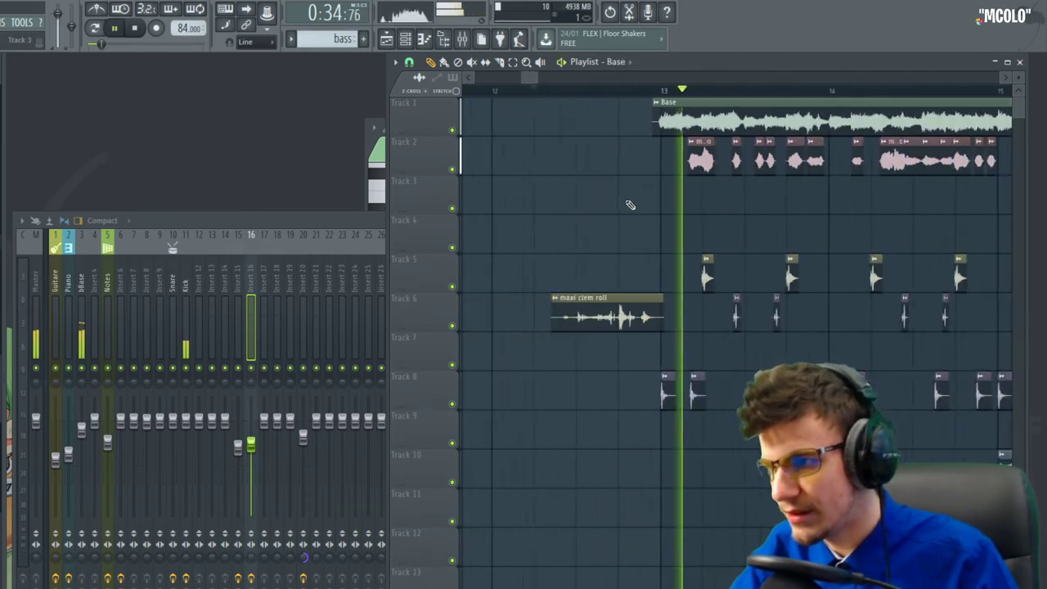
scroll(617, 201, "down", 5)
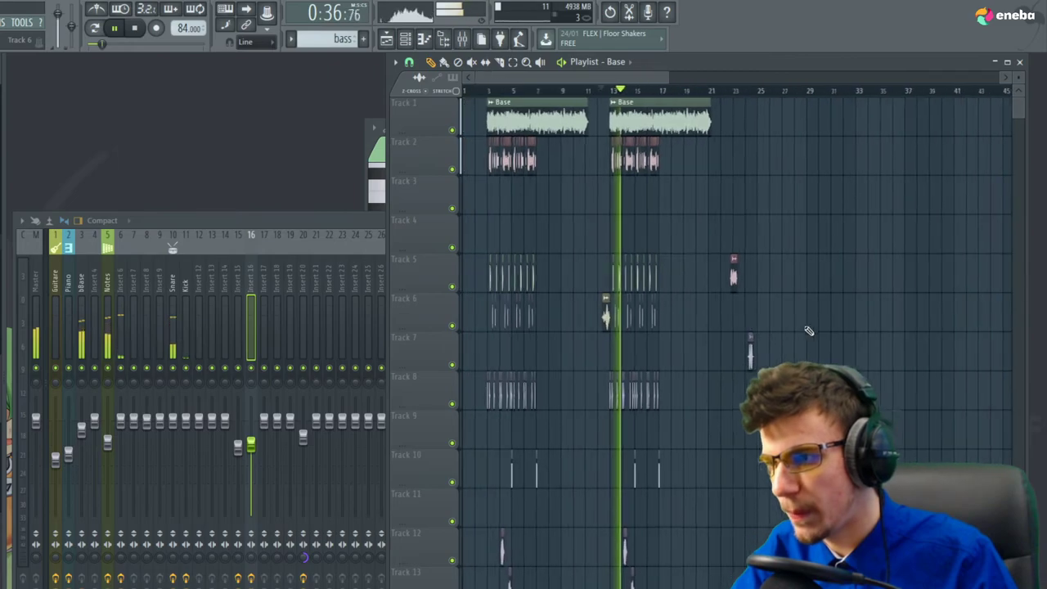
Paint a maxi clem roll before bar 3 and delete the temporary copied section
left_click(603, 316)
left_click(483, 316)
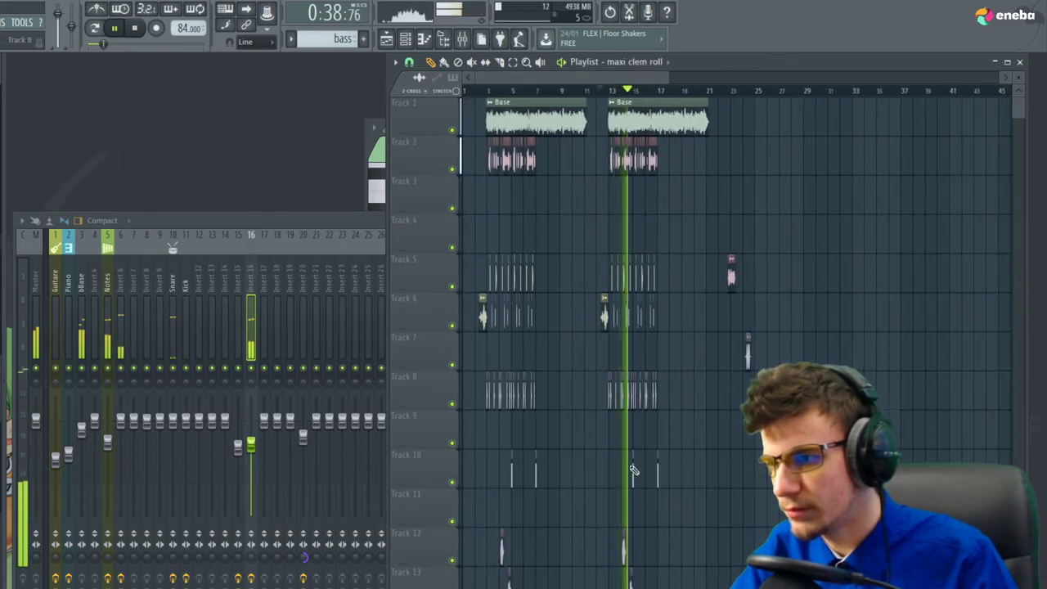
left_click_drag(680, 585, 609, 62)
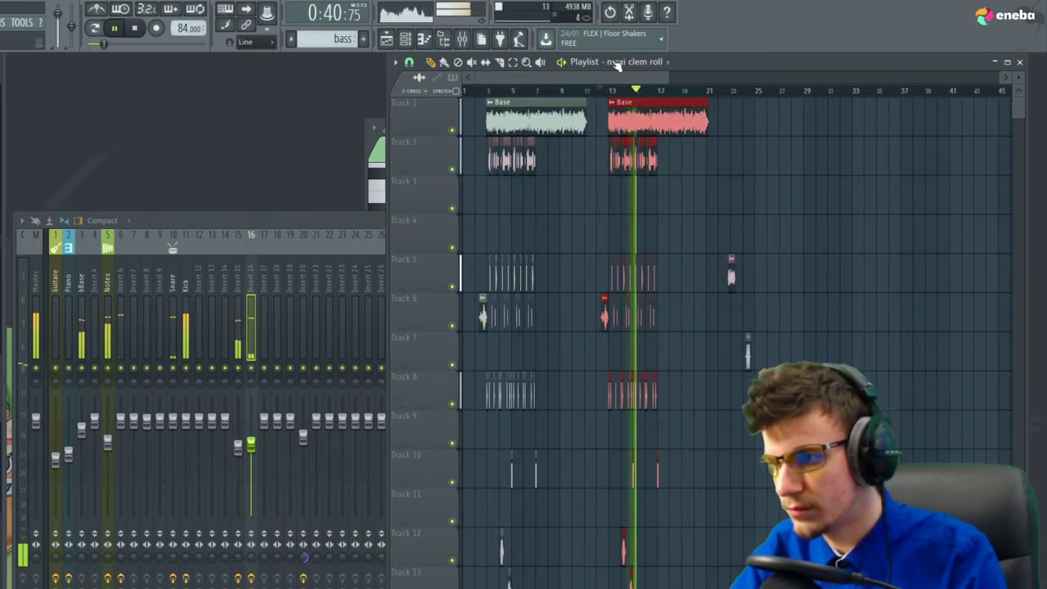
key("Delete")
key("space")
scroll(482, 218, "up", 3)
Save the project, dismiss the demo-plugin warning and play from the song's start
key("ctrl+s")
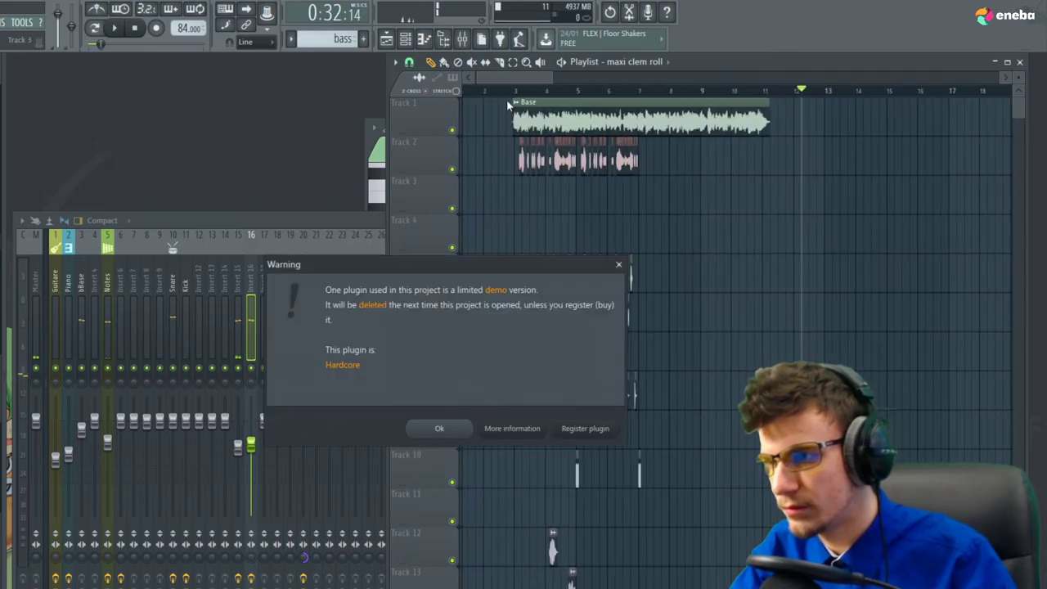
left_click(442, 429)
scroll(509, 270, "up", 3)
key("space")
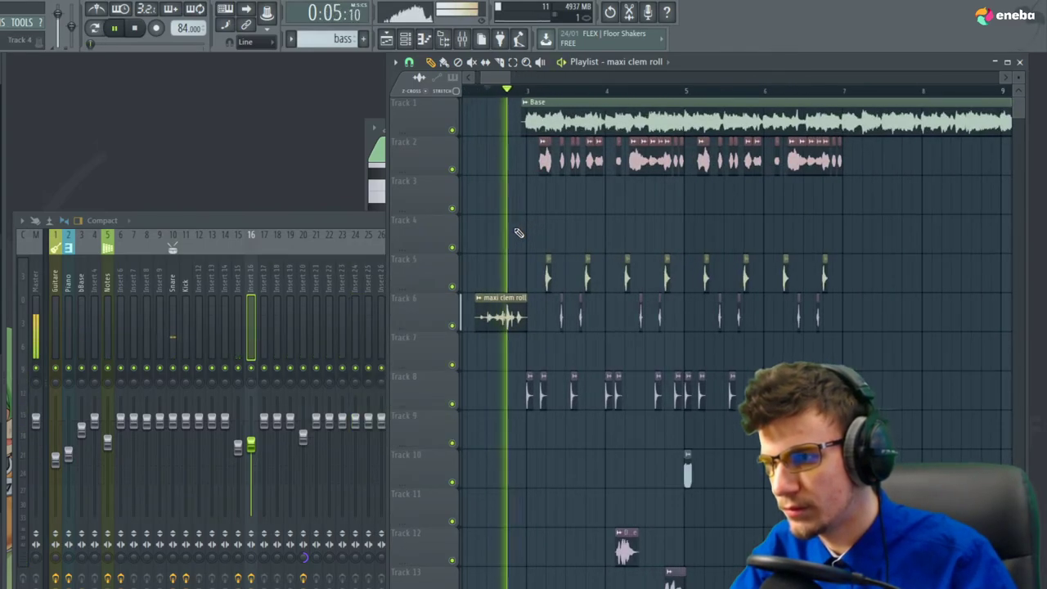
scroll(507, 235, "down", 5)
key("space")
scroll(723, 299, "up", 3)
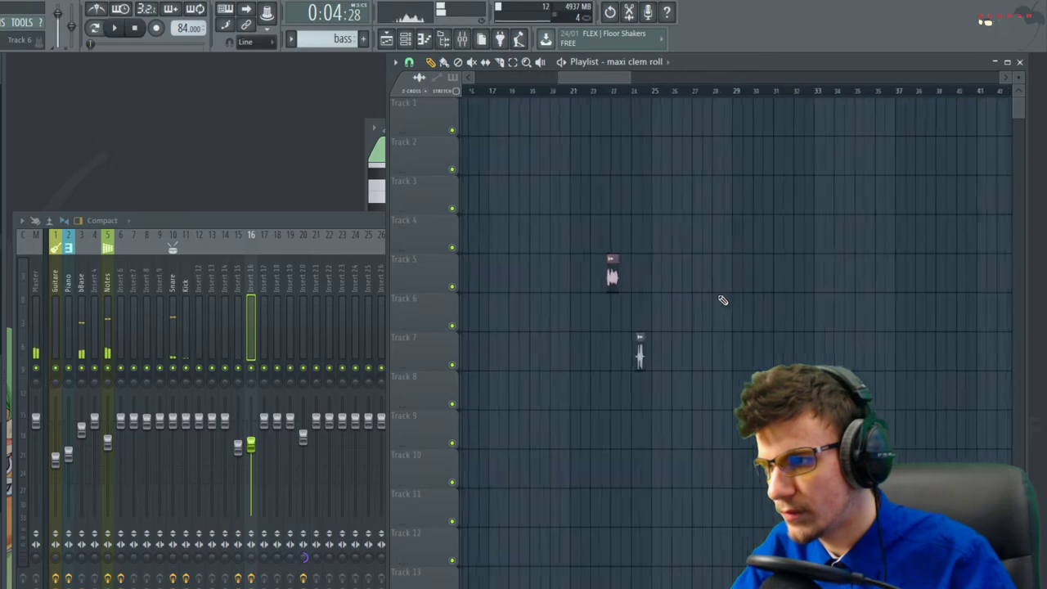
Move the MaxLaMenace rolls clip from bar 24 to Track 7 just before bar 3
left_click(601, 91)
scroll(589, 104, "up", 3)
left_click(594, 92)
key("space")
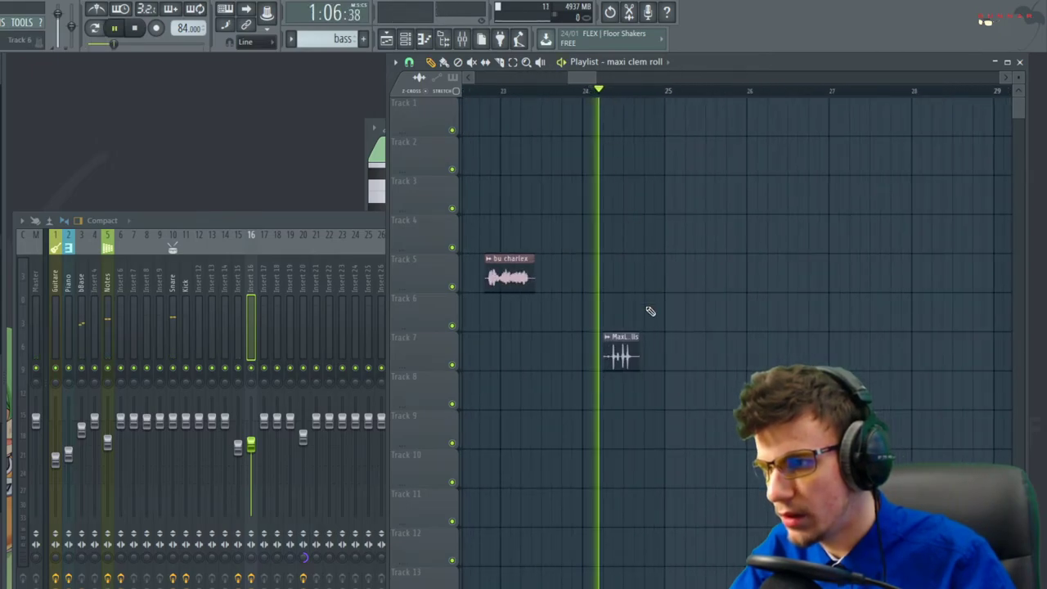
scroll(631, 352, "down", 3)
key("space")
left_click_drag(742, 358, 517, 369)
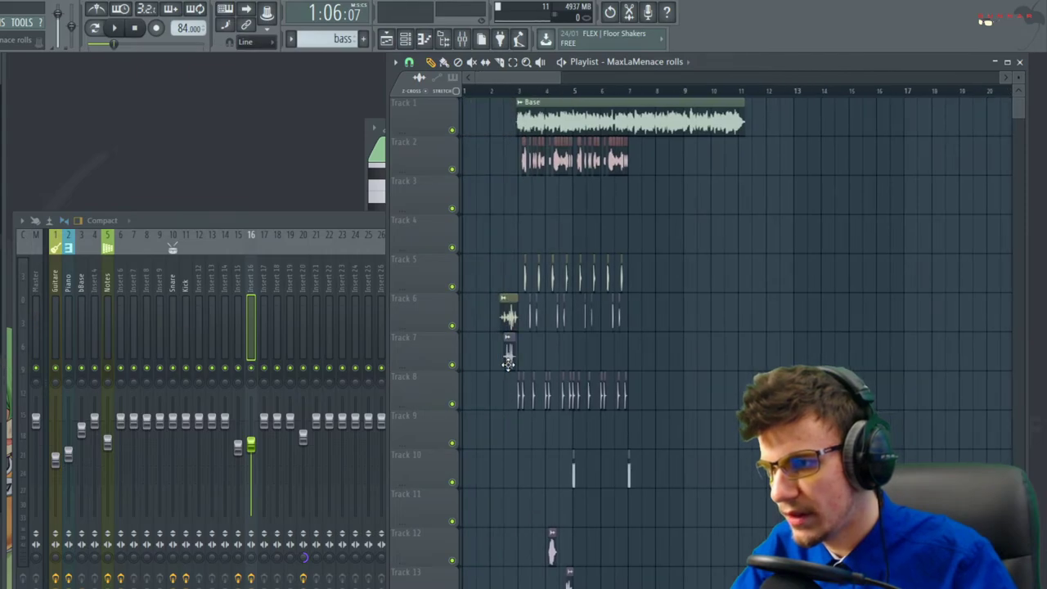
scroll(505, 361, "up", 8)
left_click_drag(535, 91, 502, 93)
key("space")
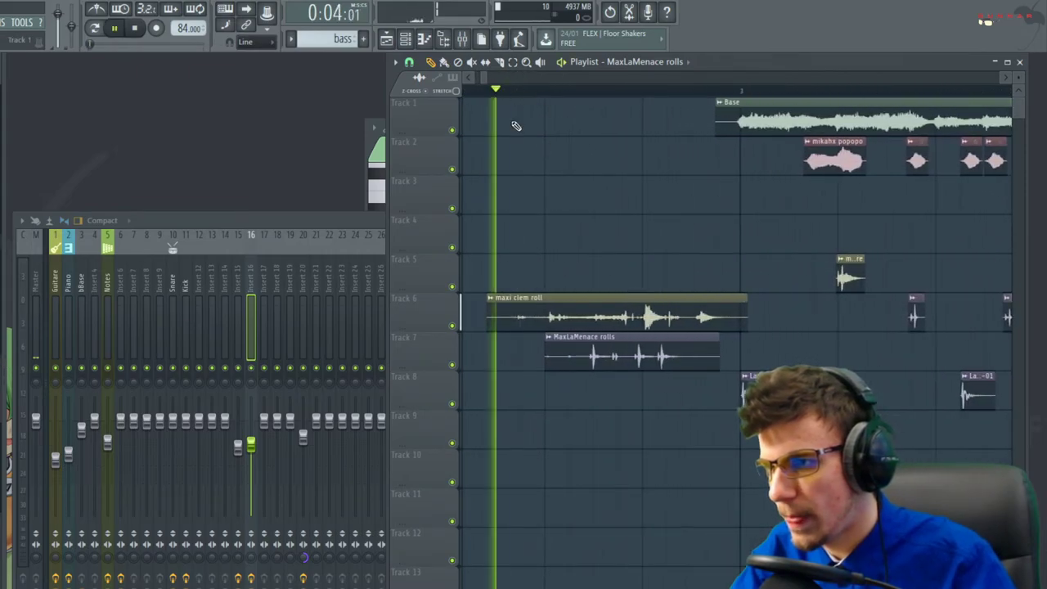
Set the MaxLaMenace rolls time stretching to Stretch mode and shift the clip slightly later
double_click(633, 353)
key("space")
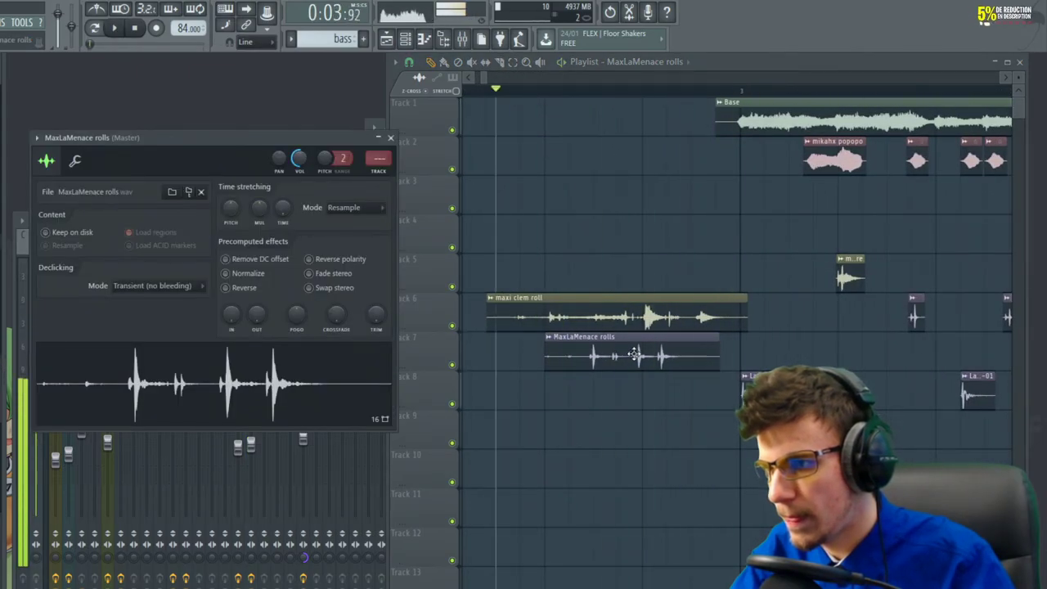
left_click_drag(634, 353, 673, 366)
key("space")
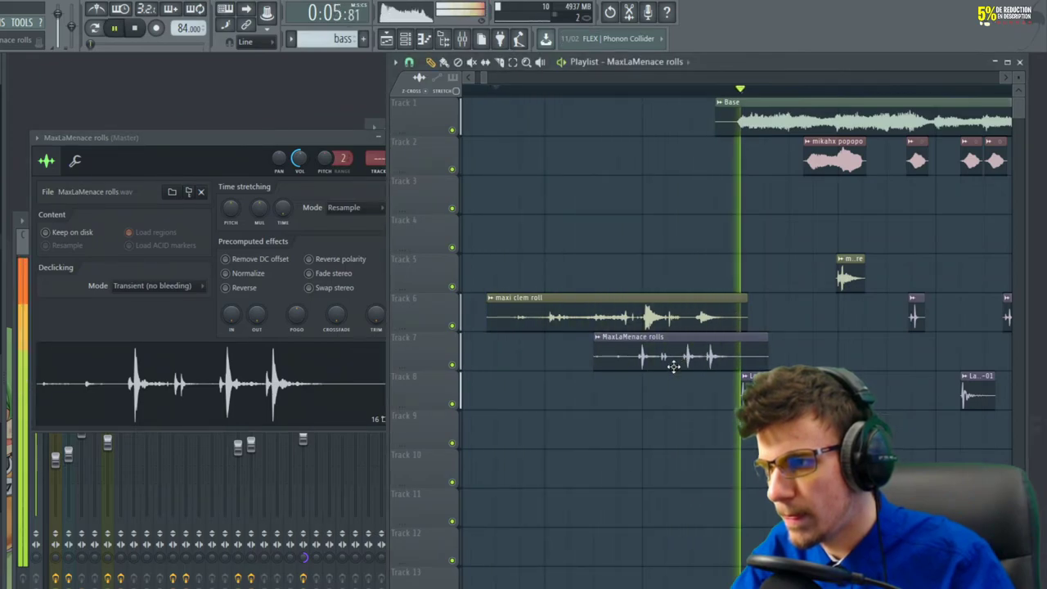
key("space")
left_click(344, 207)
left_click(339, 237)
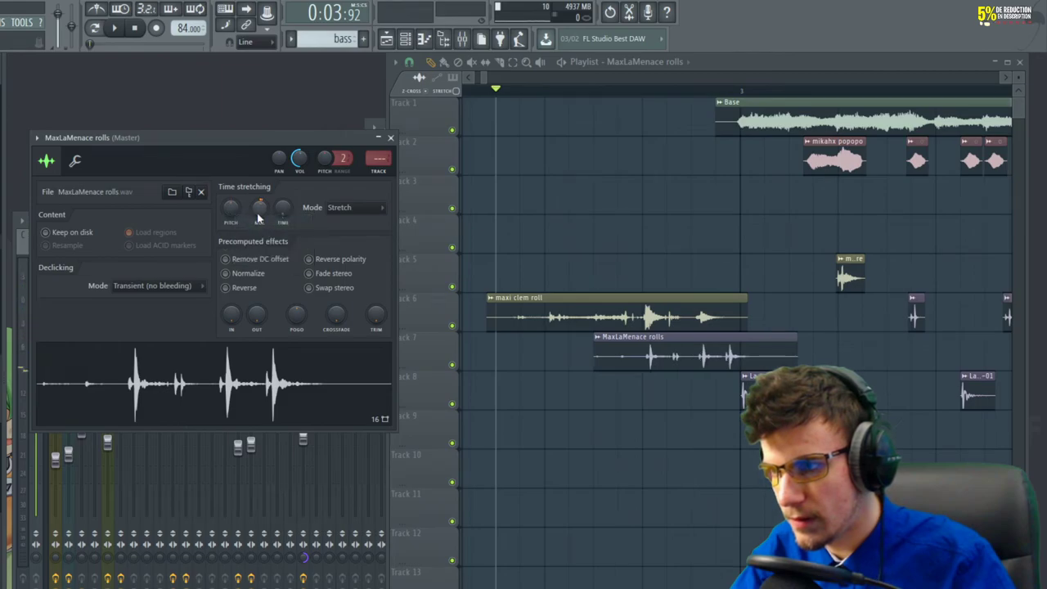
key("space")
scroll(687, 360, "up", 4)
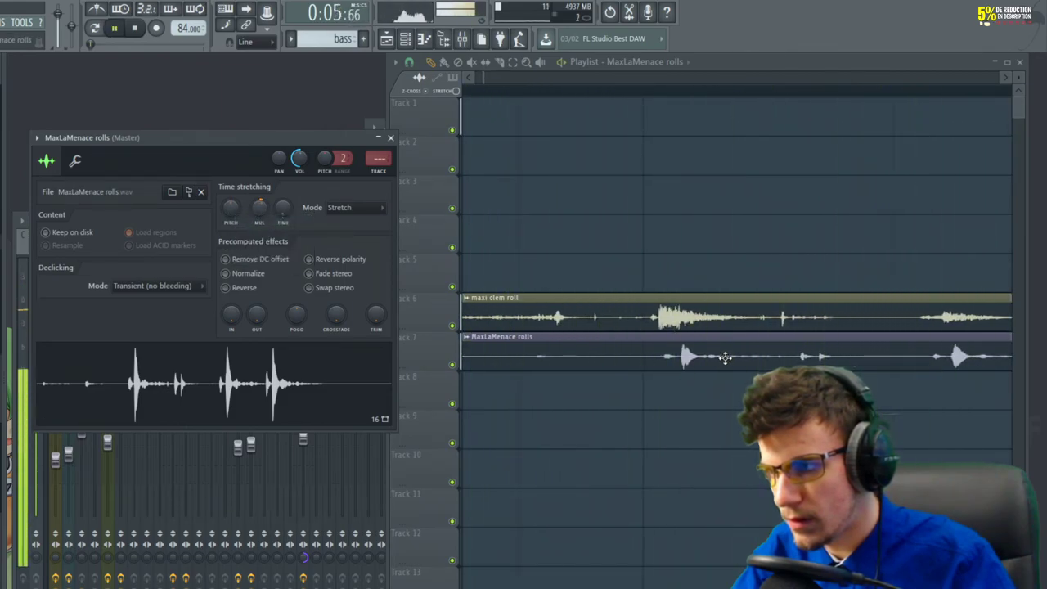
key("space")
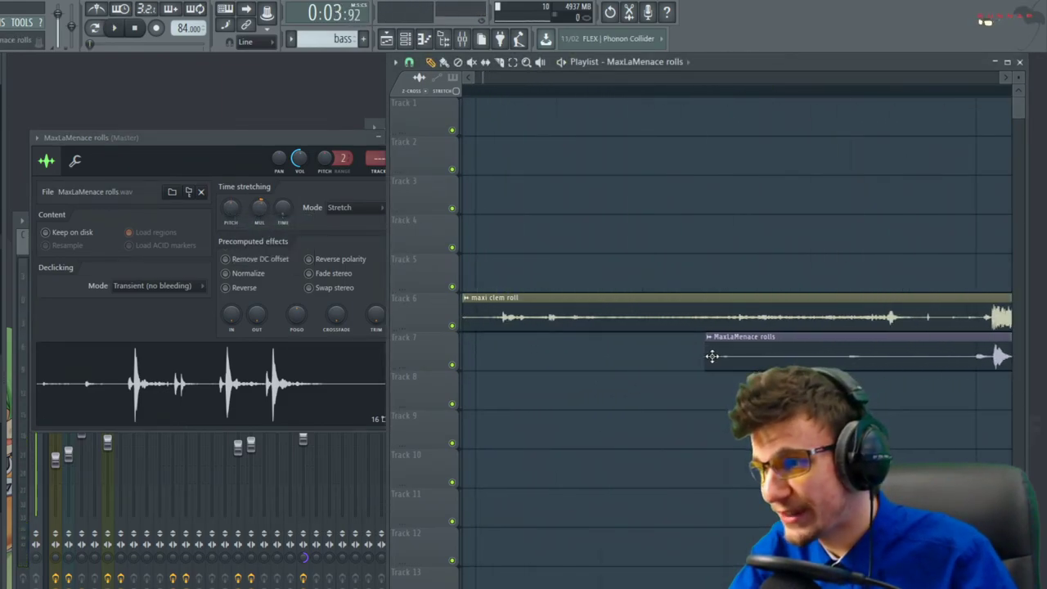
scroll(563, 371, "down", 4)
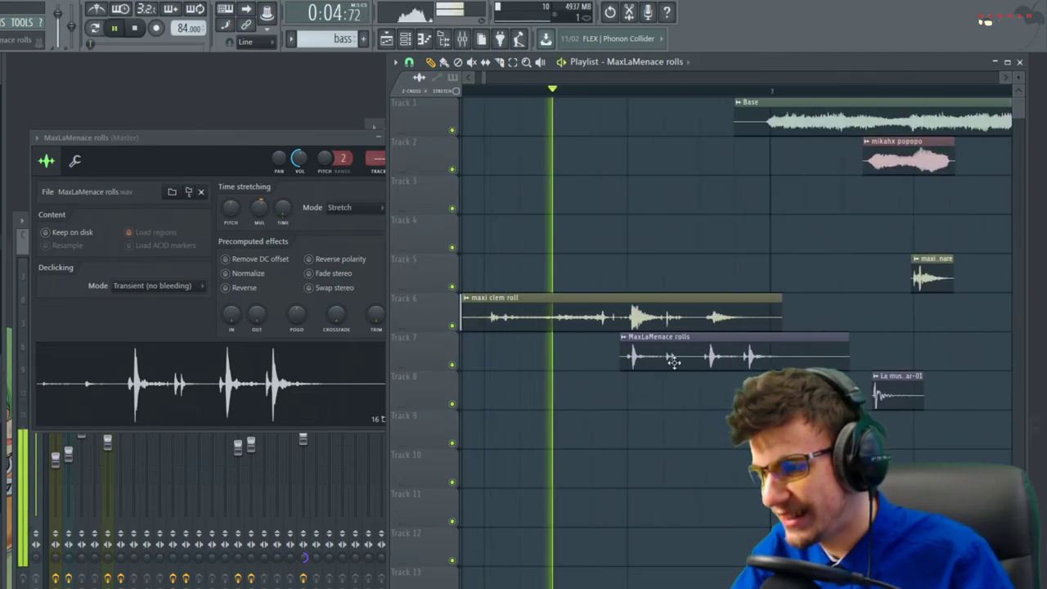
key("space")
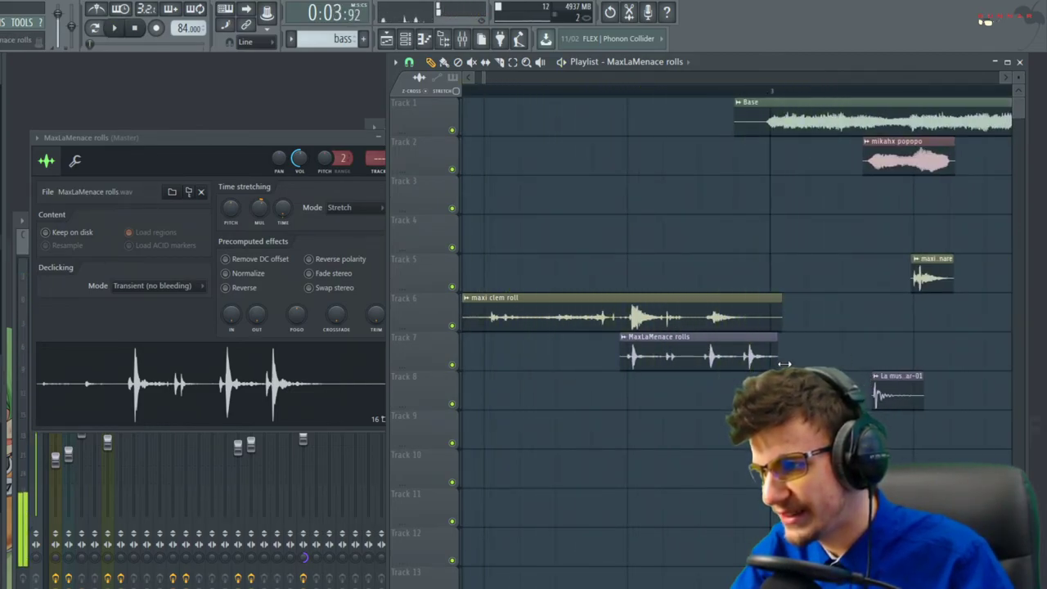
scroll(821, 318, "up", 3)
Shorten the maxi clem roll clip on Track 6 and bring the bu charlex clip into view
left_click_drag(813, 311, 697, 312)
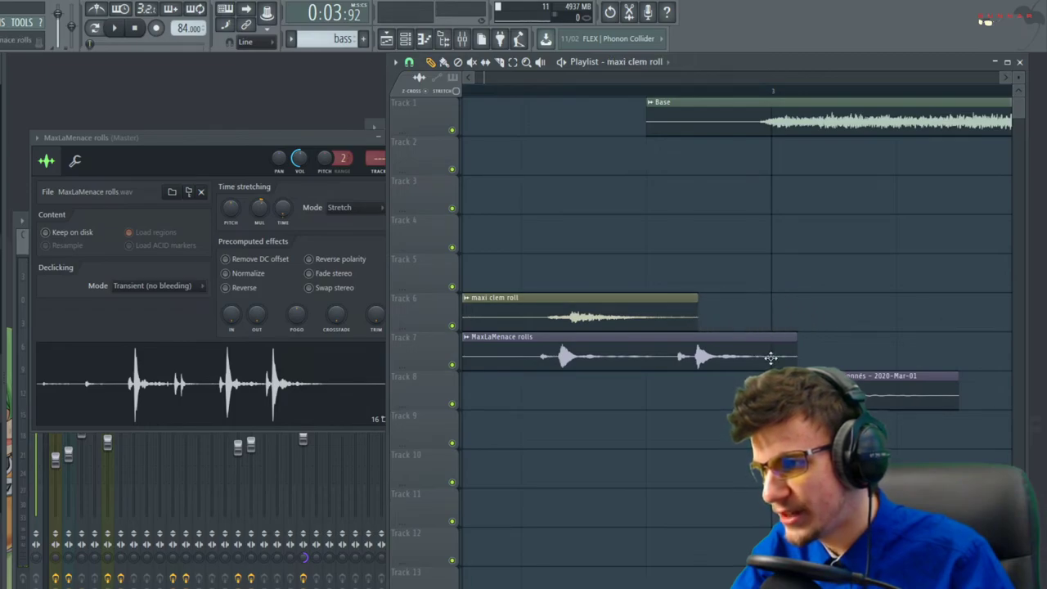
scroll(783, 367, "down", 4)
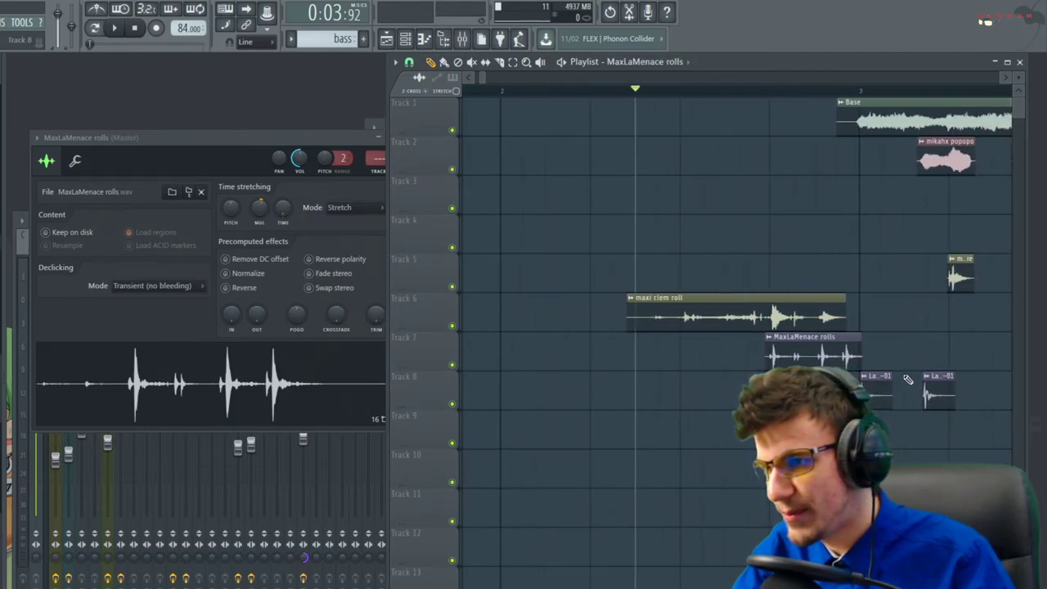
scroll(866, 387, "up", 1)
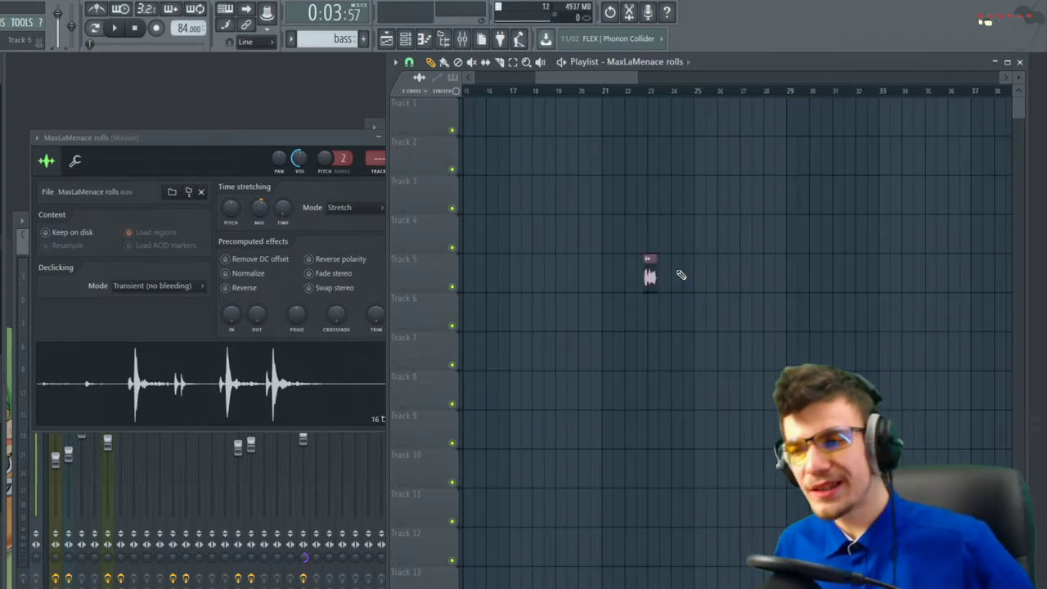
scroll(647, 277, "up", 3)
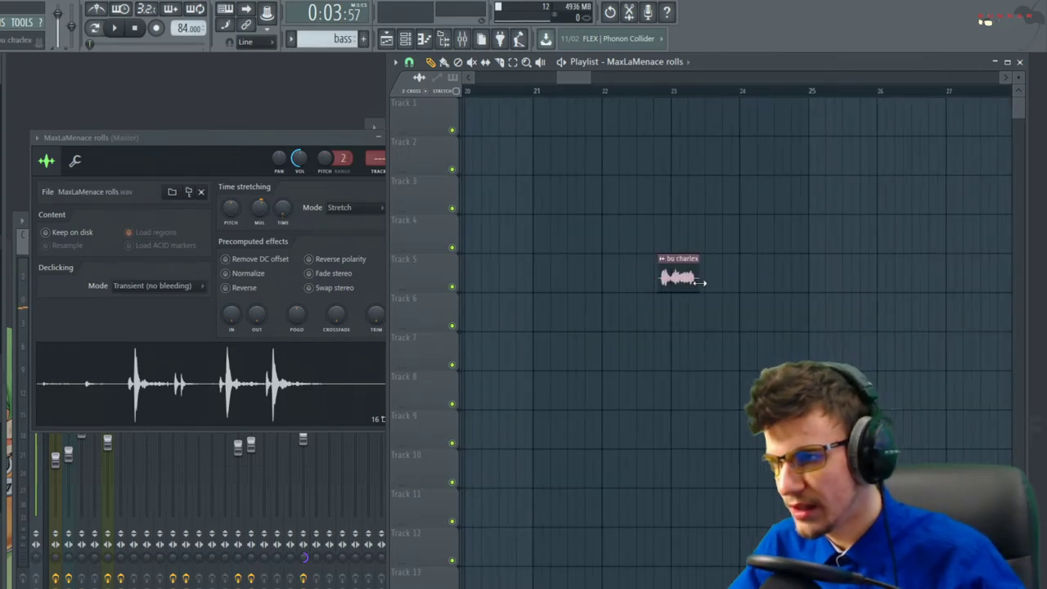
Open the bu charlex sample settings and audition the clip near bar 23
double_click(674, 274)
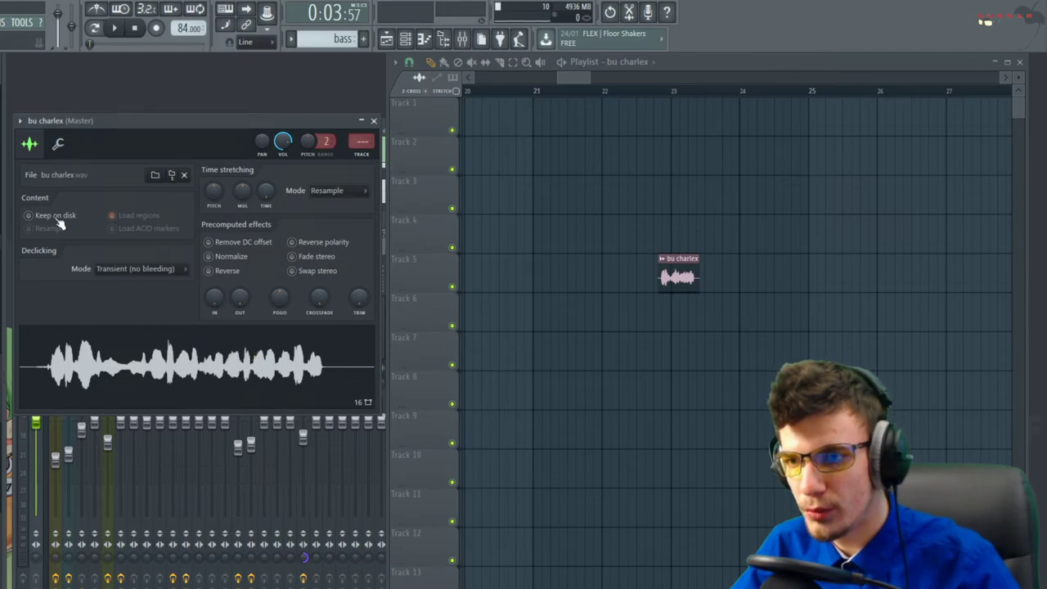
left_click(374, 121)
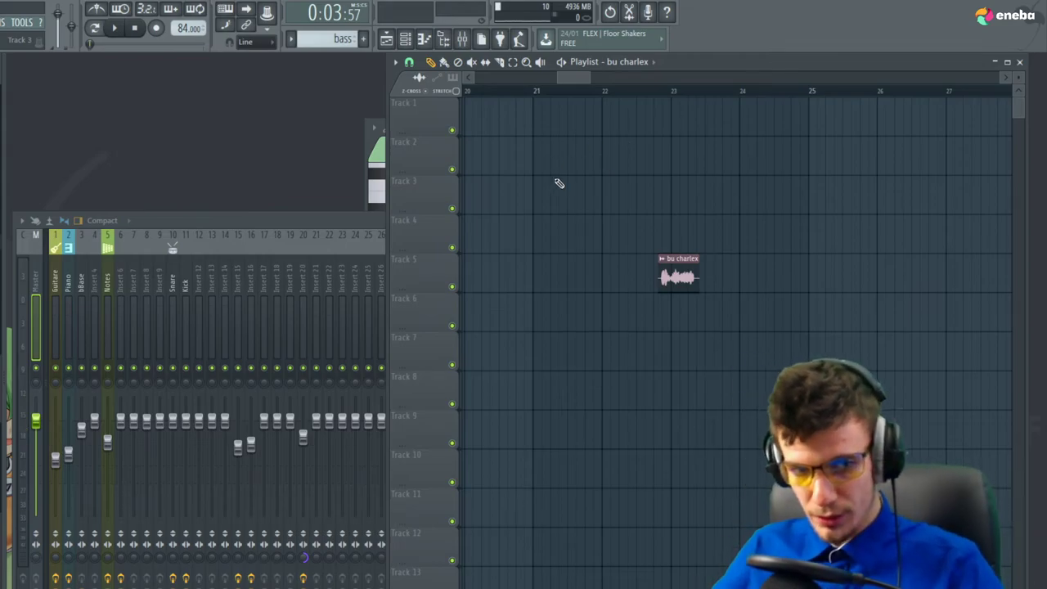
scroll(965, 299, "down", 5)
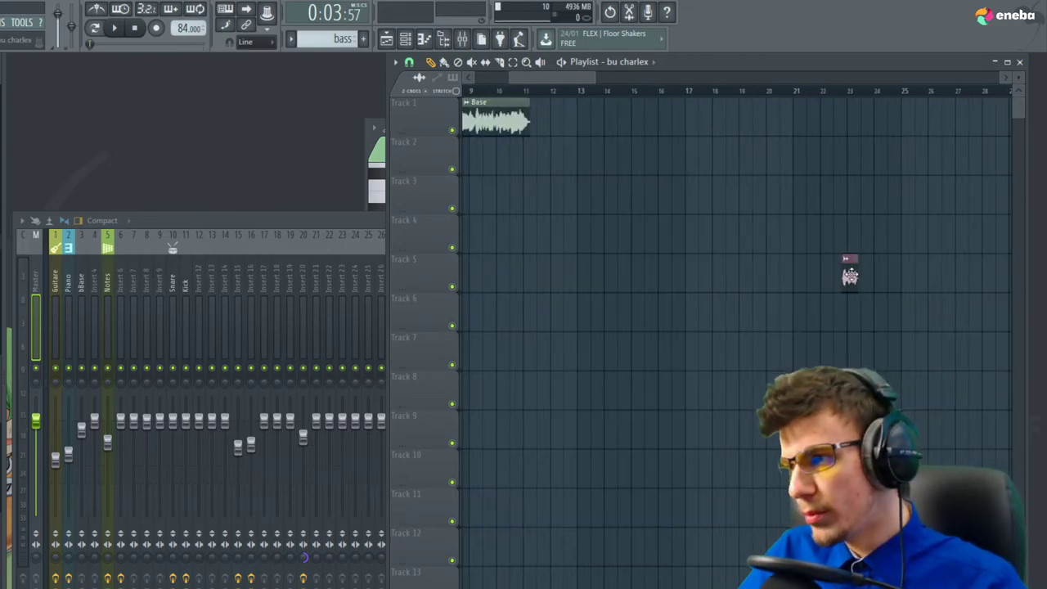
double_click(849, 274)
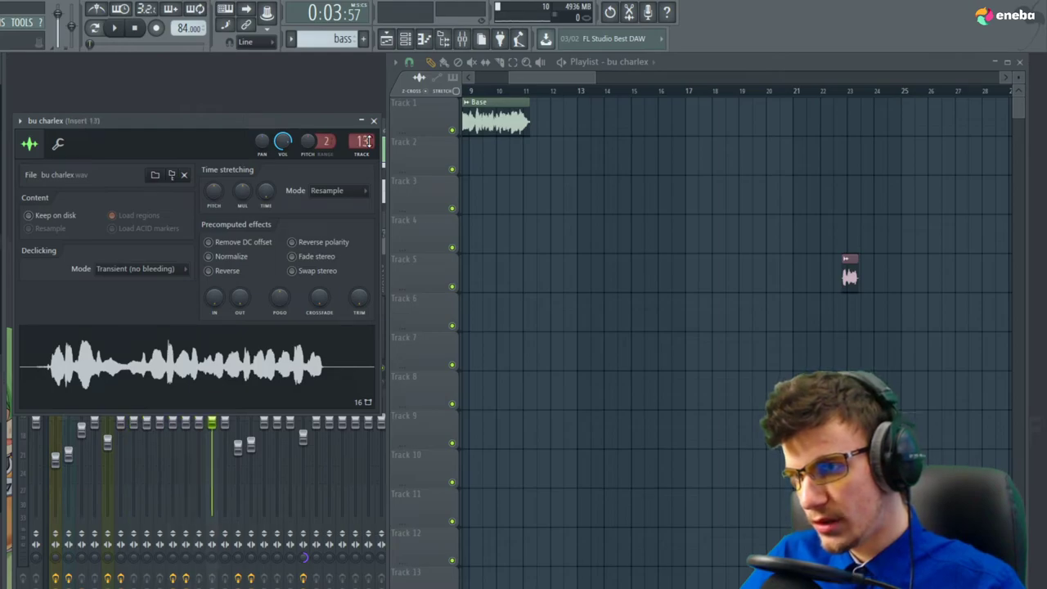
left_click_drag(849, 91, 834, 91)
key("space")
scroll(880, 145, "up", 5)
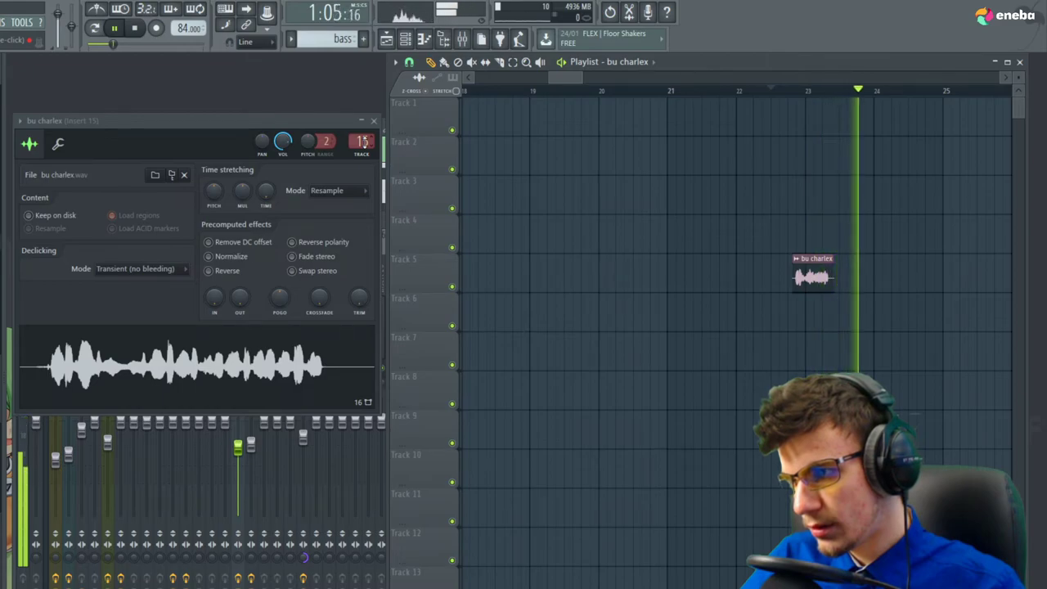
left_click(798, 91)
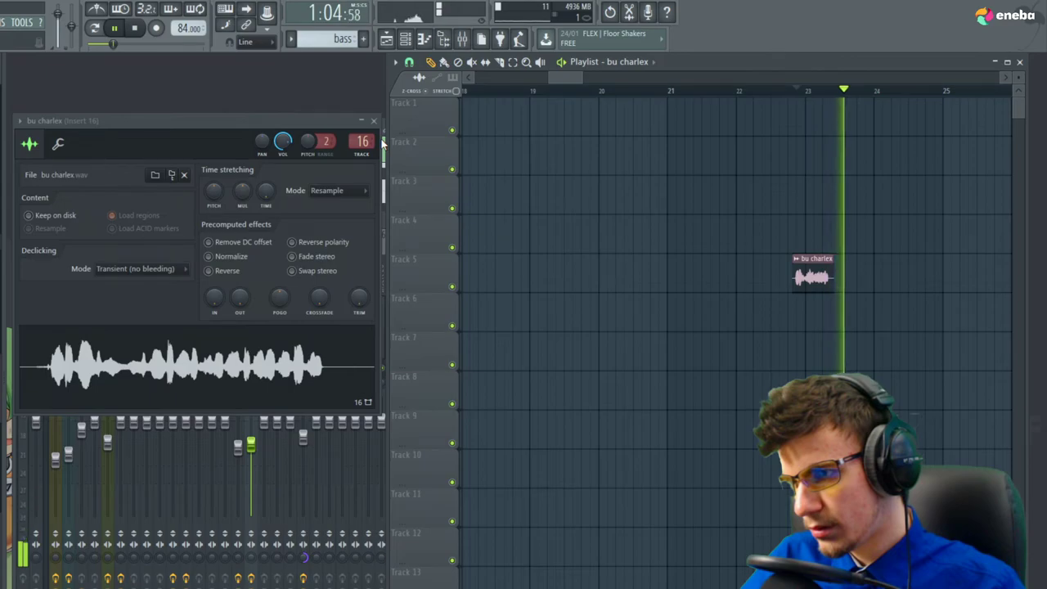
scroll(364, 142, "down", 1)
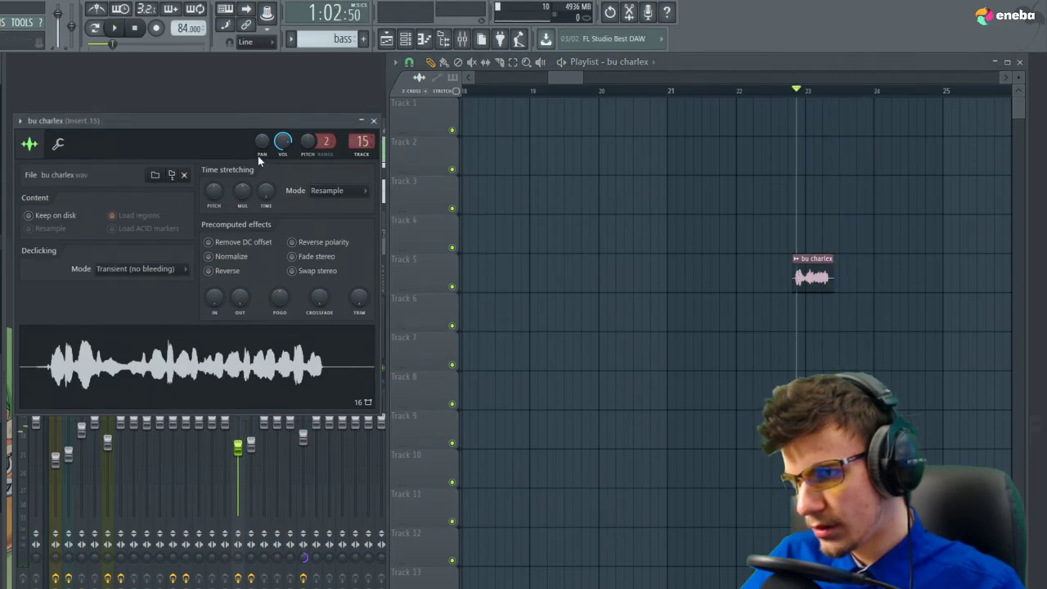
key("space")
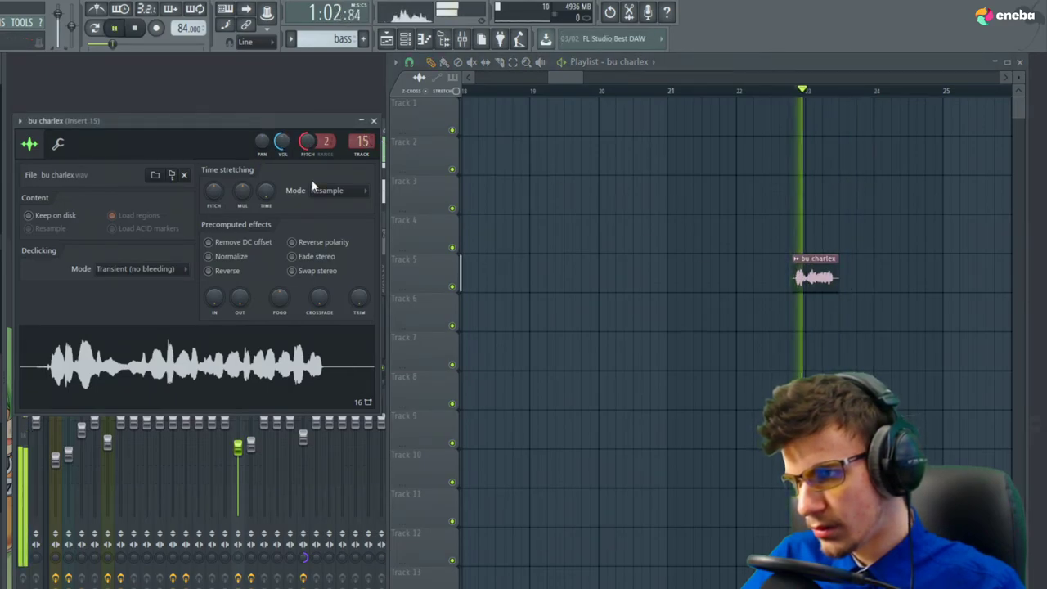
key("space")
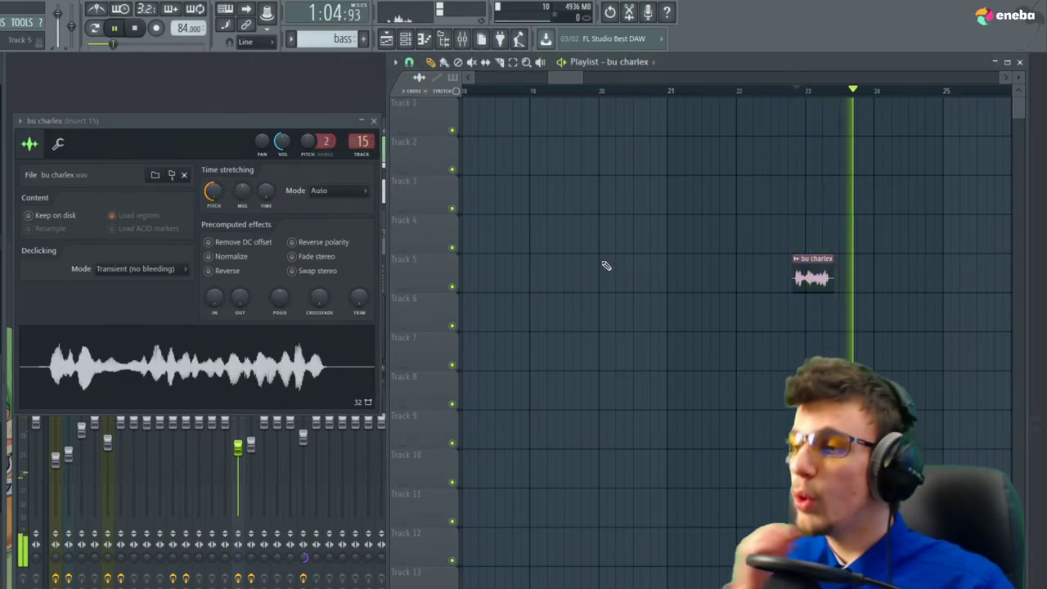
key("space")
key("space")
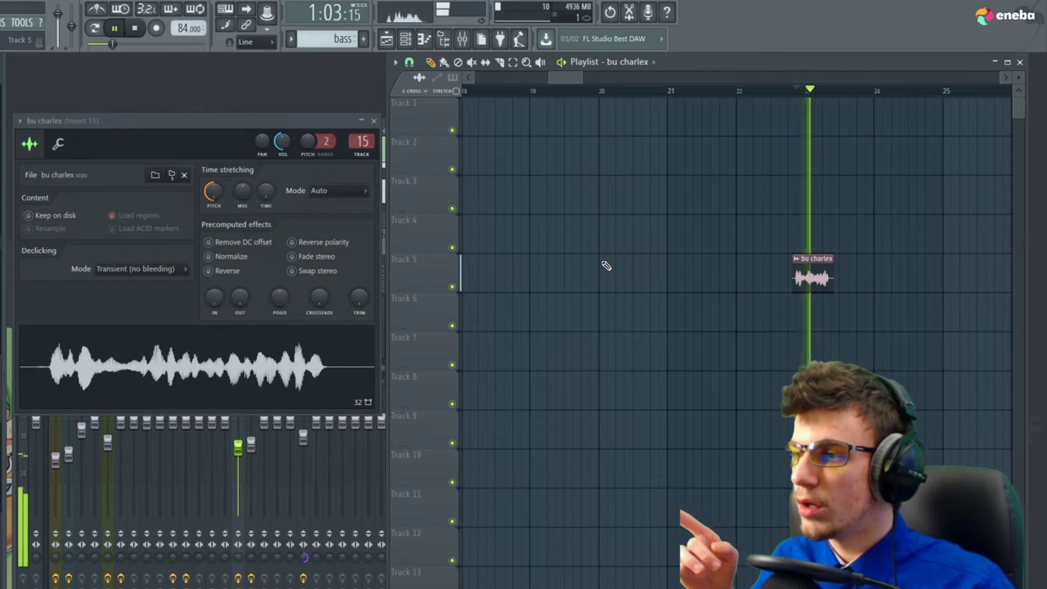
key("space")
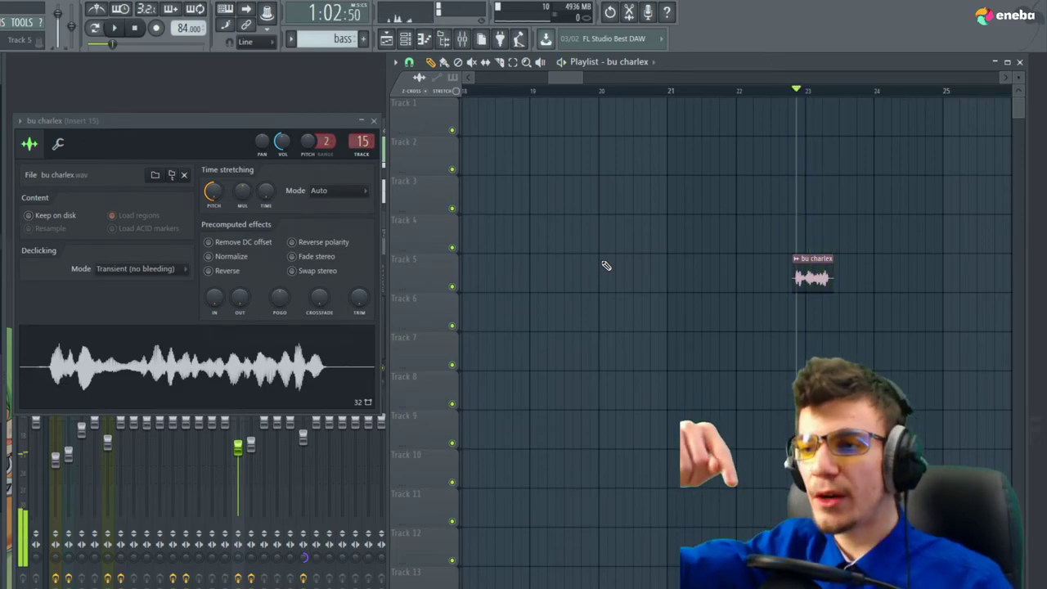
Place bu charlex on Track 9 near bar 4 with a copy near bar 6
scroll(859, 270, "down", 3, "ctrl")
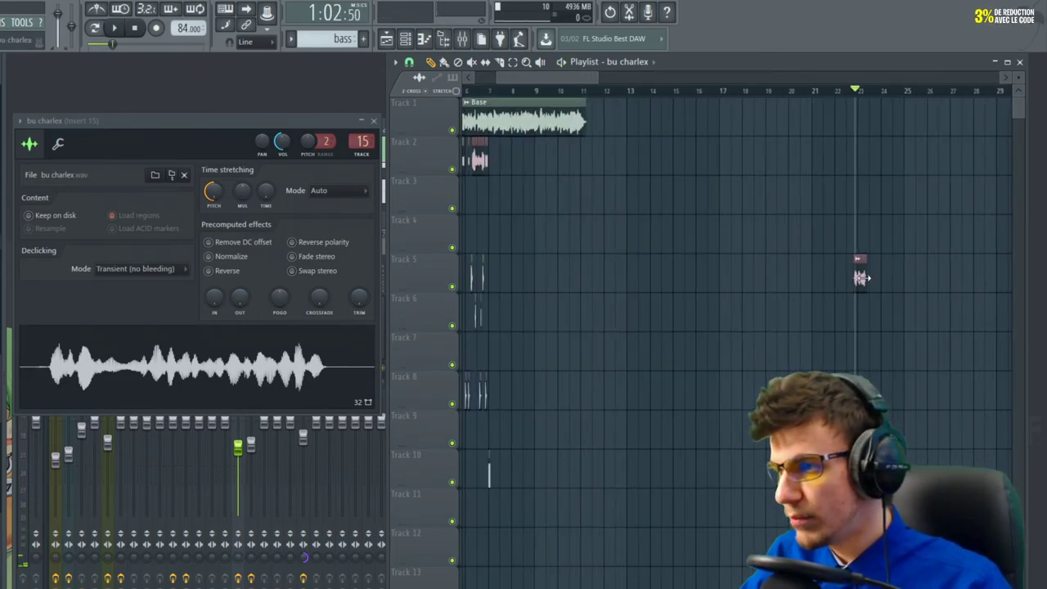
scroll(488, 325, "left", 3)
scroll(533, 445, "up", 3, "ctrl")
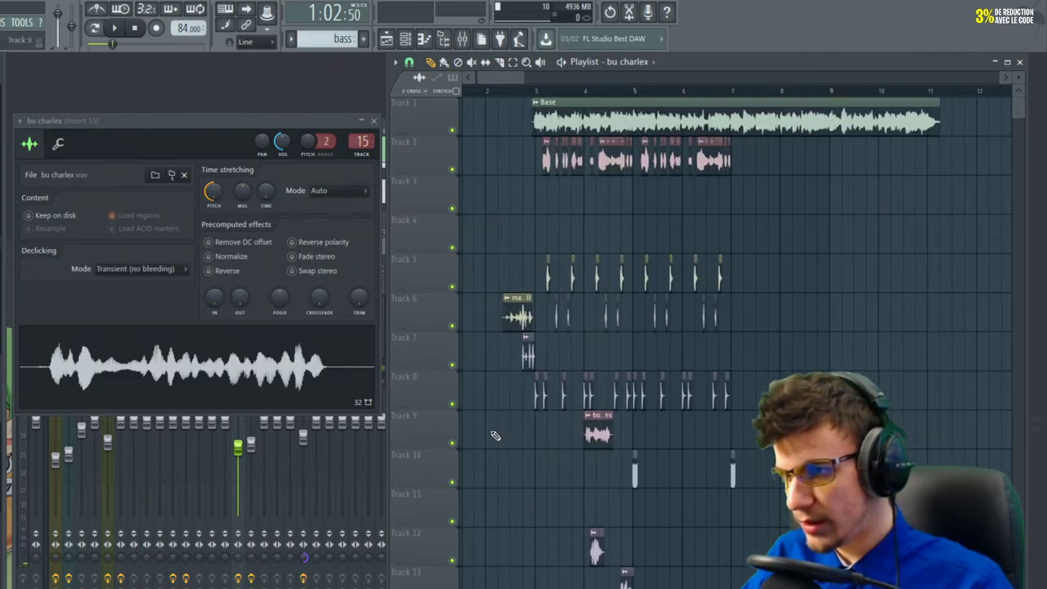
left_click(537, 91)
key("space")
scroll(591, 398, "down", 2)
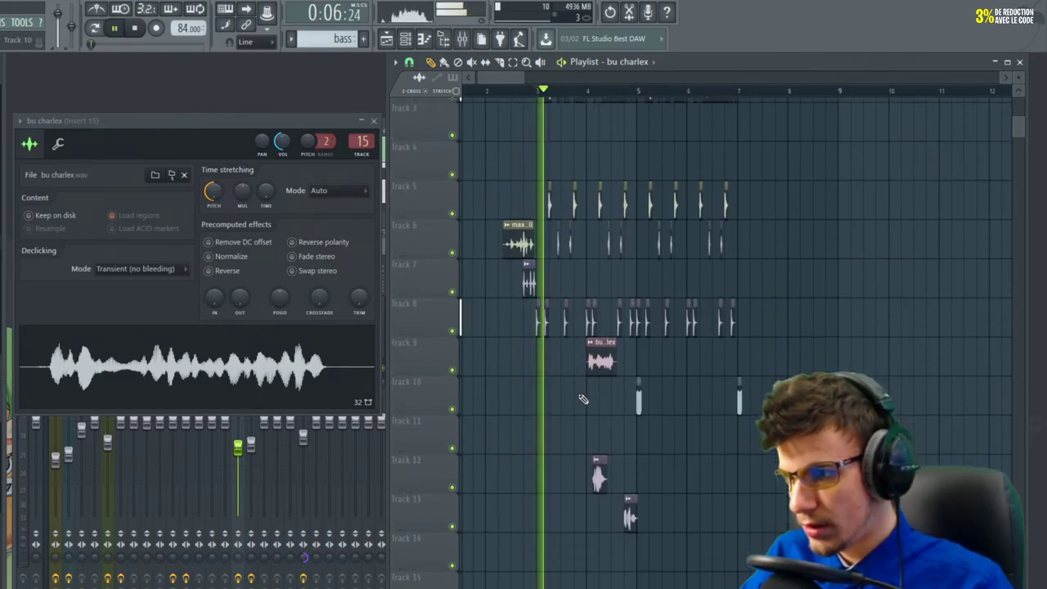
scroll(592, 389, "up", 3, "ctrl")
left_click_drag(645, 354, 609, 354)
key("space")
key("space")
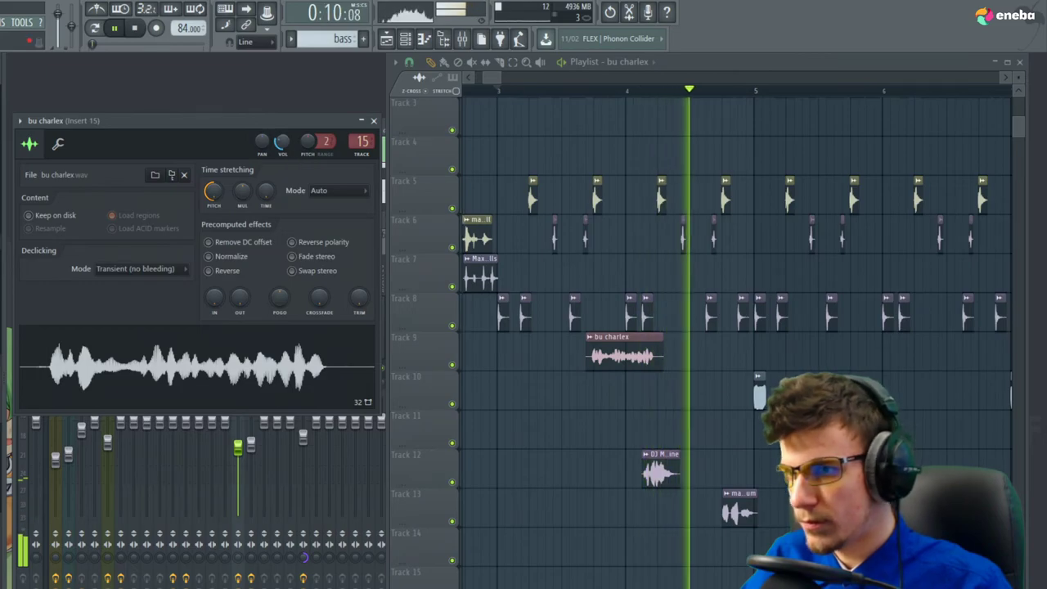
scroll(529, 270, "down", 3)
left_click_drag(734, 360, 686, 363)
left_click(439, 427)
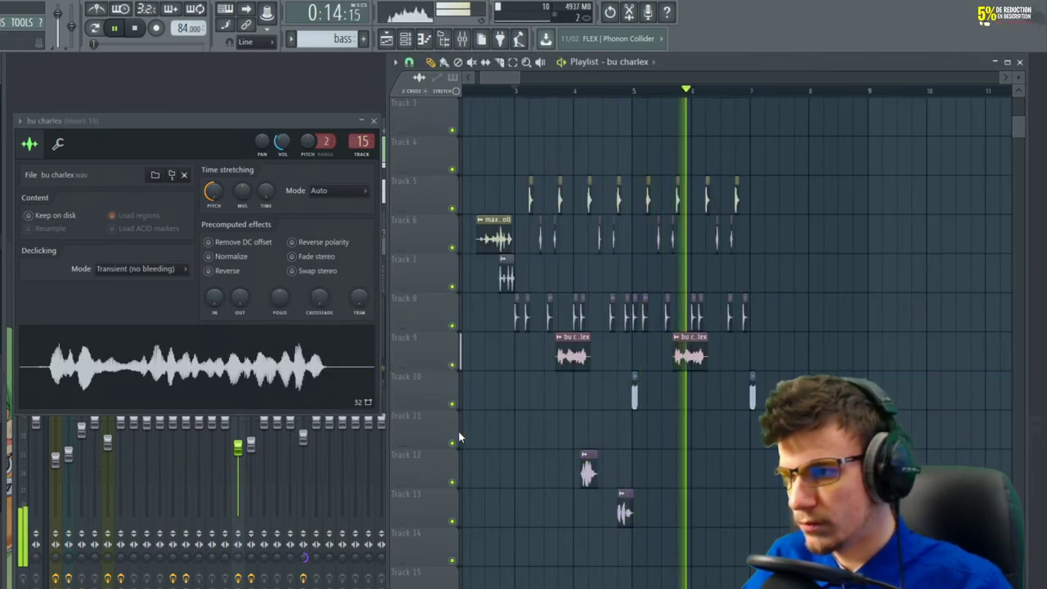
scroll(515, 407, "down", 2)
scroll(516, 407, "up", 2)
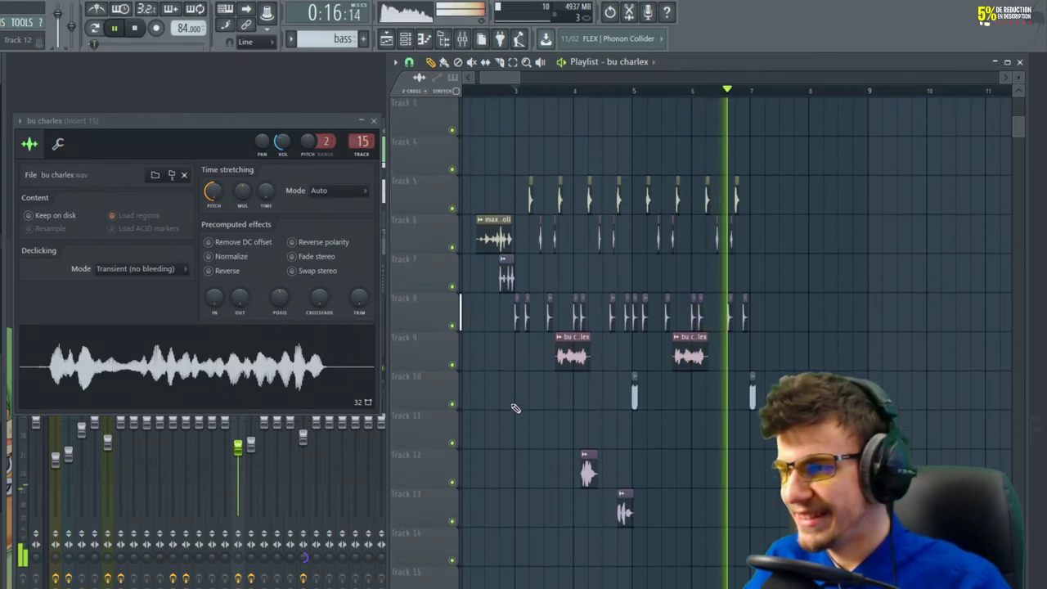
key("space")
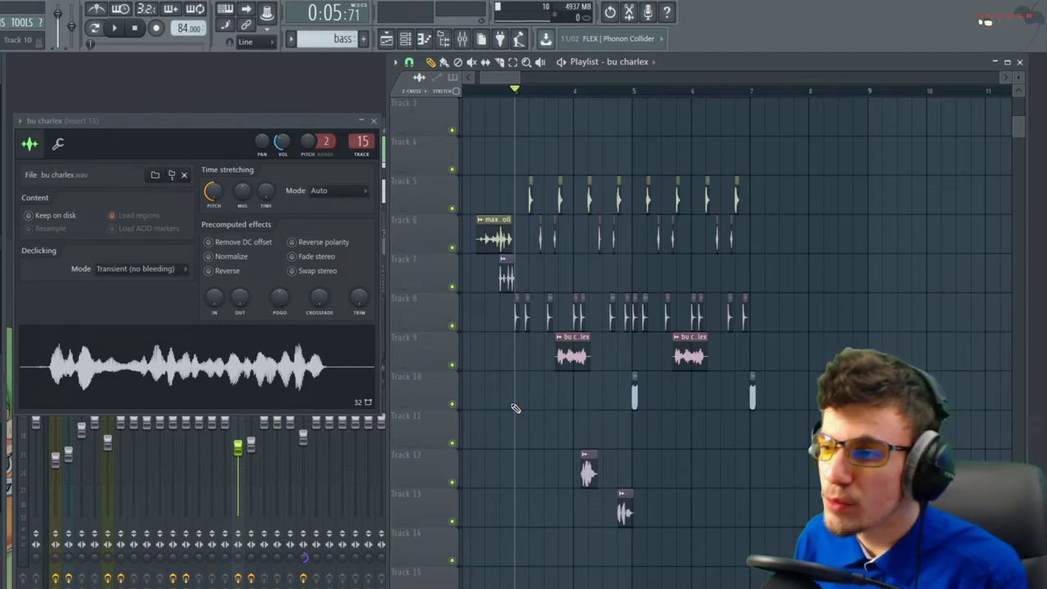
Close the bu charlex channel settings window
left_click(374, 121)
scroll(553, 151, "up", 2)
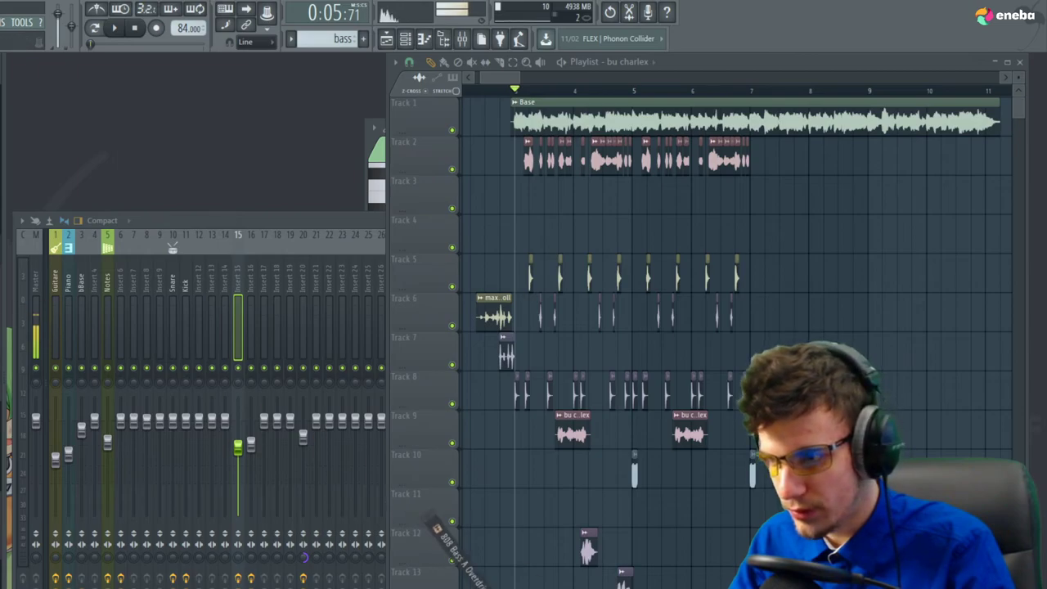
Open the 808 Bass A Overdrive channel's piano roll and its channel settings
left_click(405, 38)
scroll(513, 463, "up", 4)
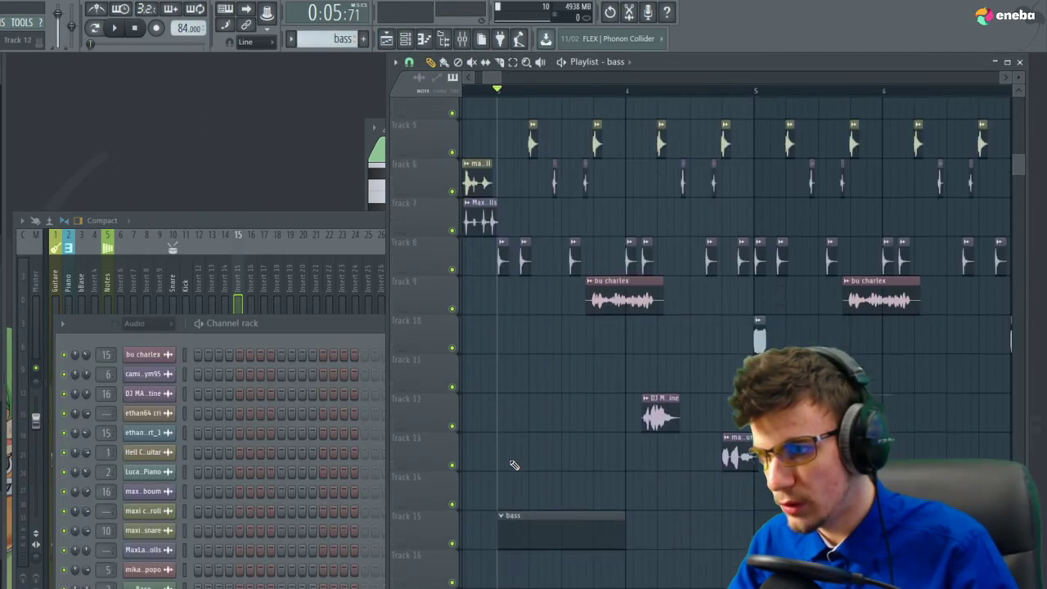
scroll(508, 433, "down", 3)
key("space")
key("space")
key("space")
key("space")
right_click(149, 586)
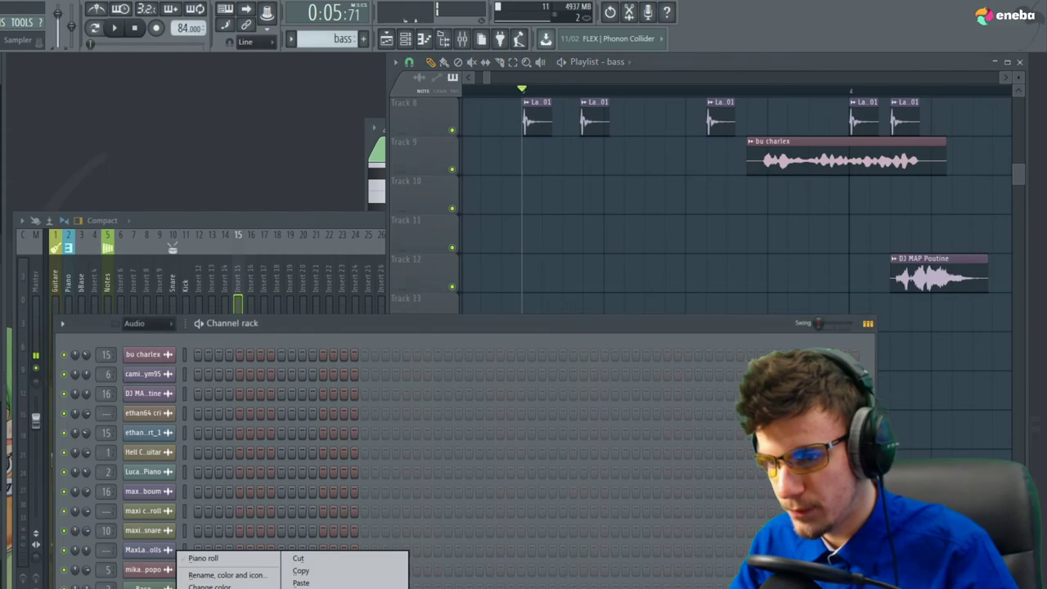
left_click(213, 559)
scroll(390, 294, "up", 10)
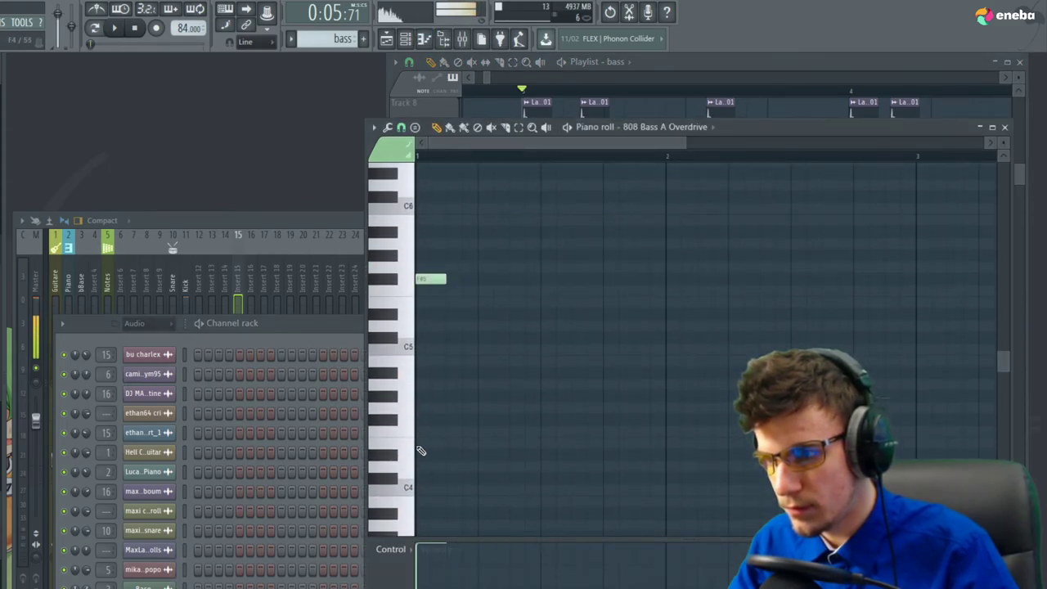
left_click(206, 263)
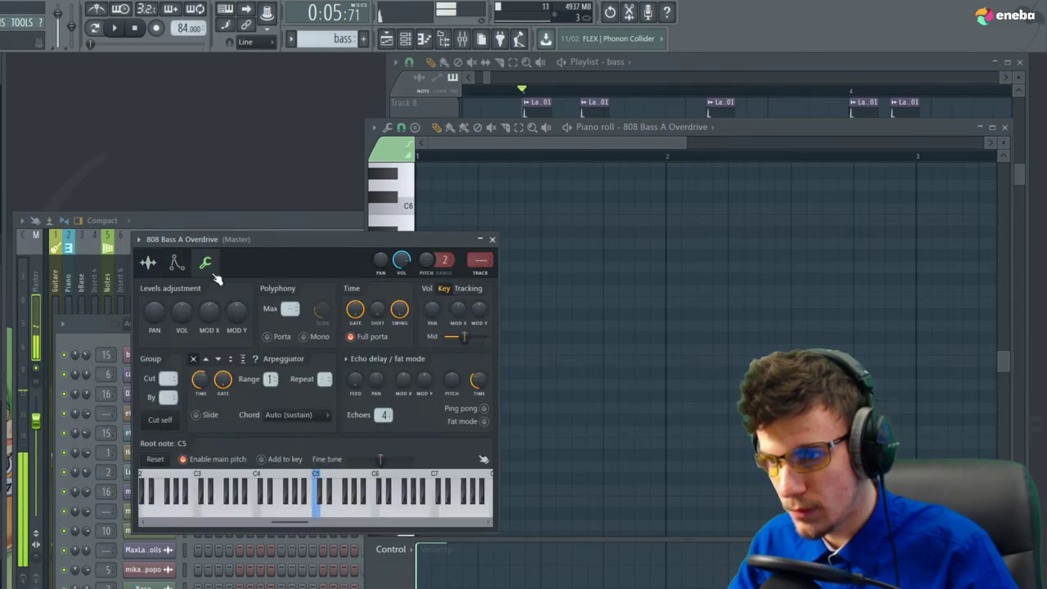
Make the 808 cut its own notes and add a second F#5, a D5 and a lower bar-2 note
left_click(168, 423)
key("space")
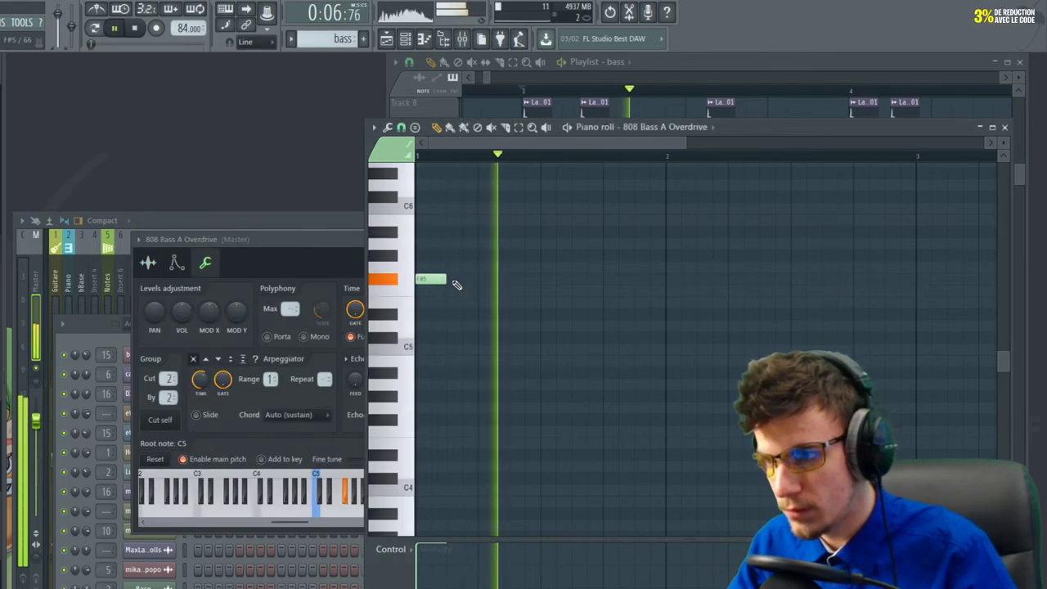
key("space")
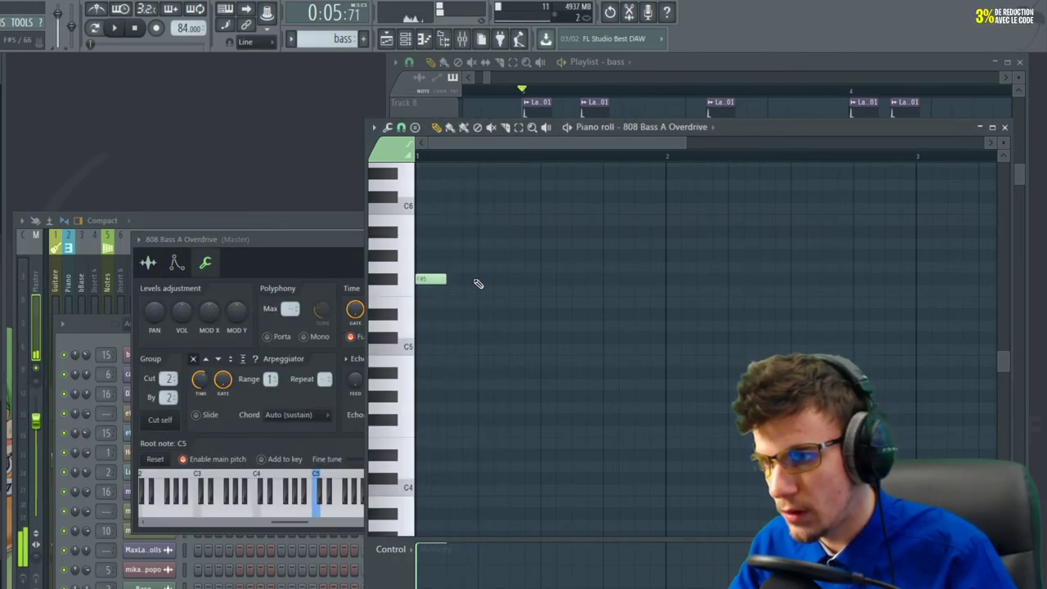
left_click(477, 281)
key("space")
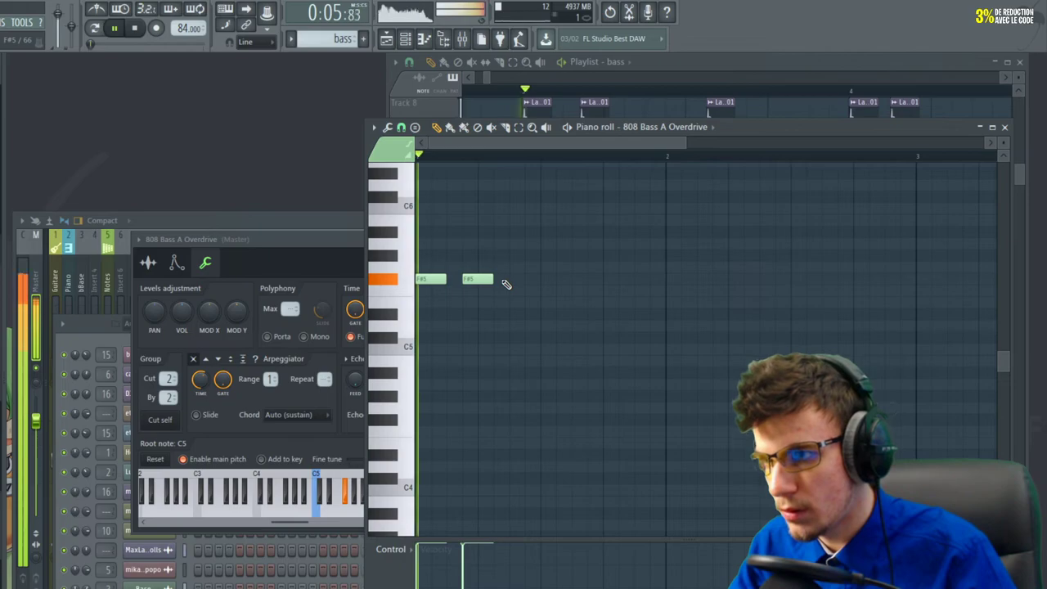
key("space")
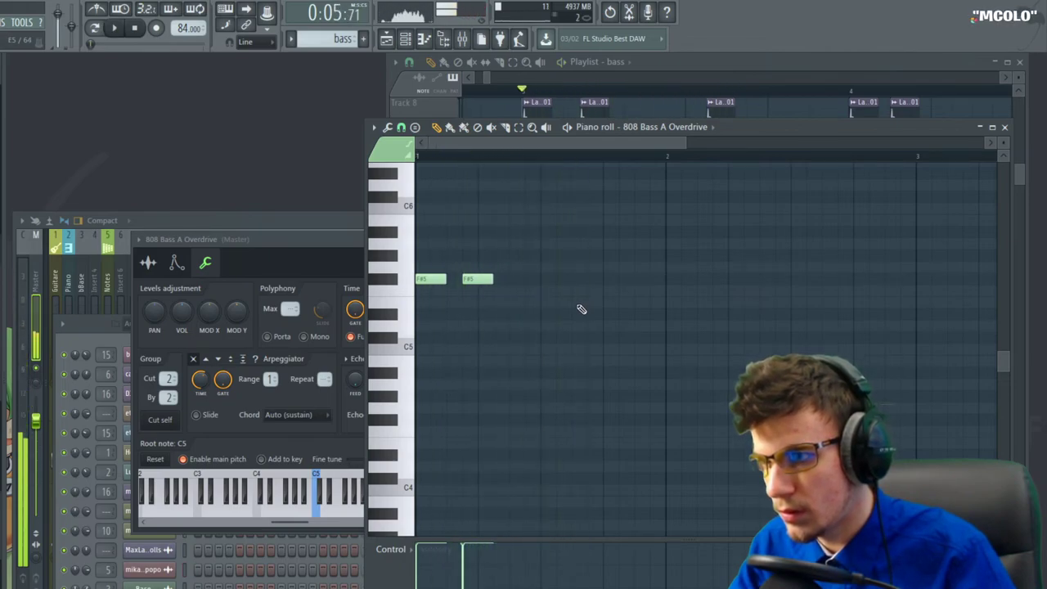
left_click(564, 324)
key("space")
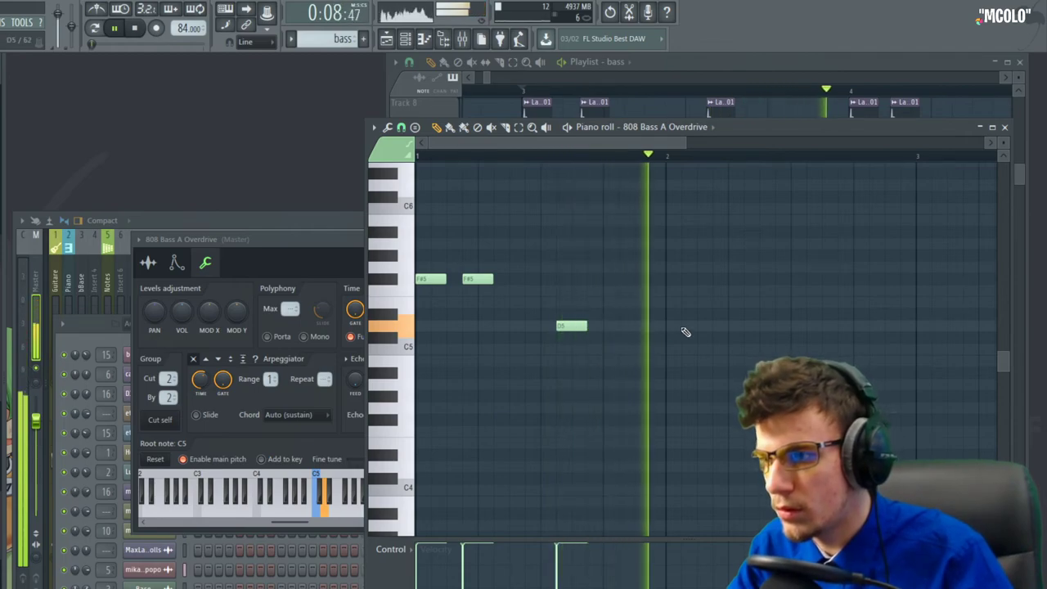
key("space")
left_click(673, 395)
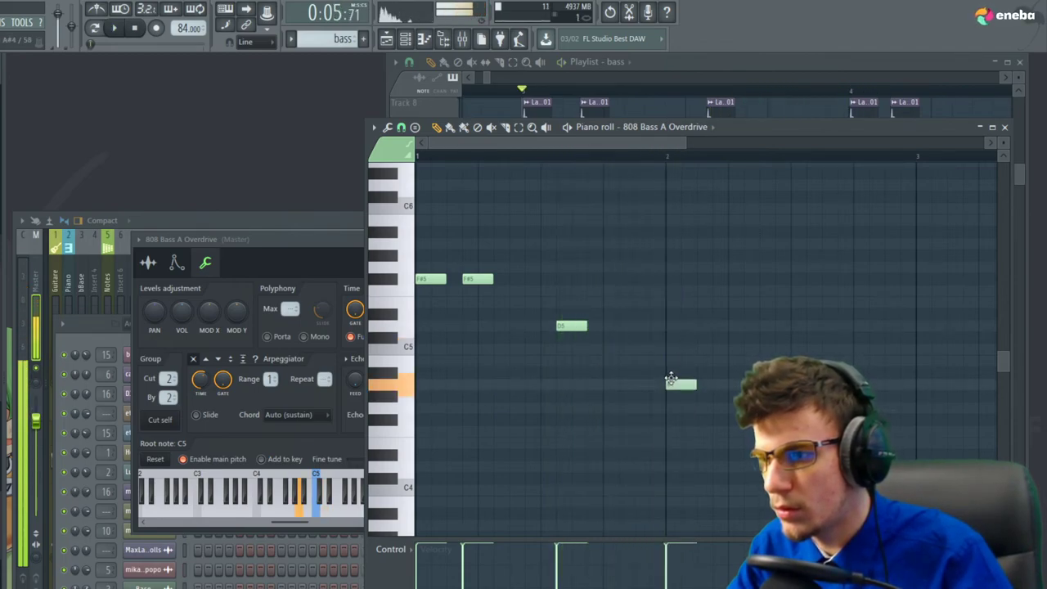
key("space")
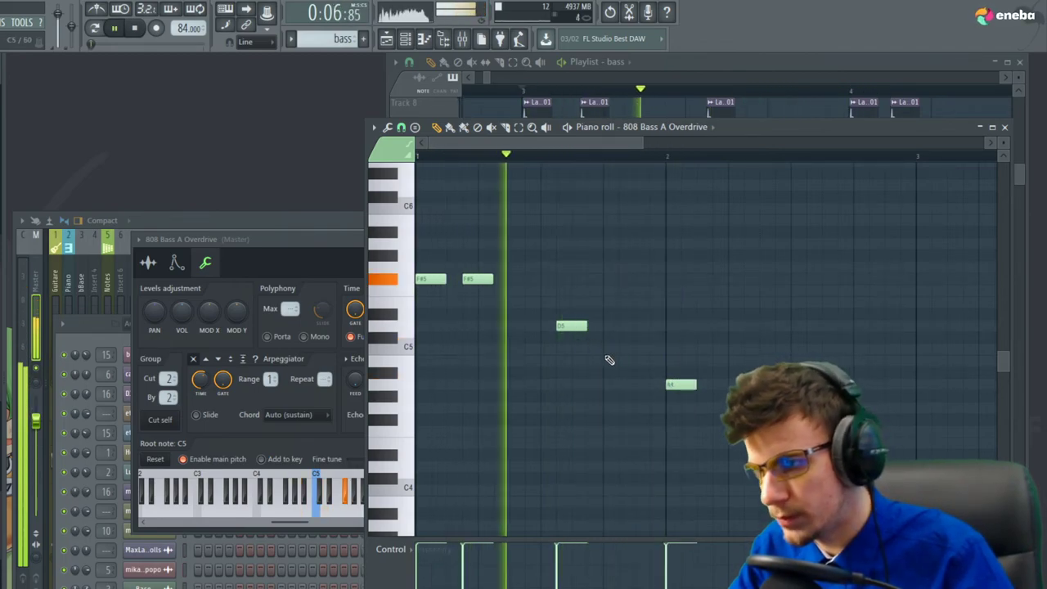
scroll(470, 340, "down", 2, "ctrl")
scroll(523, 345, "down", 2)
scroll(523, 345, "up", 2, "ctrl")
key("space")
key("space")
Add B4, E6 and another E5 note, then delete the high E6
key("space")
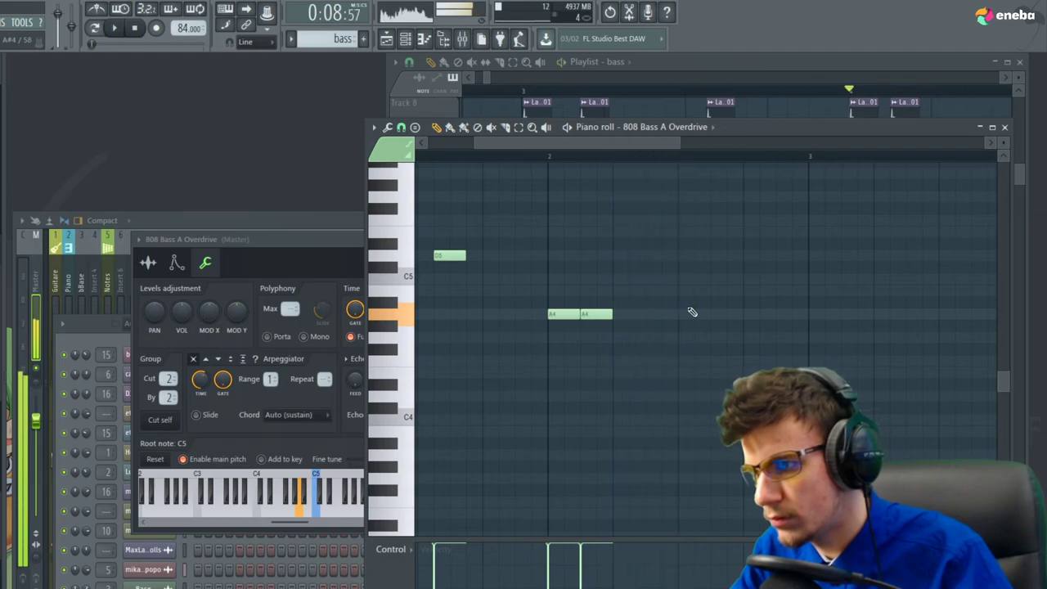
left_click(718, 293)
key("space")
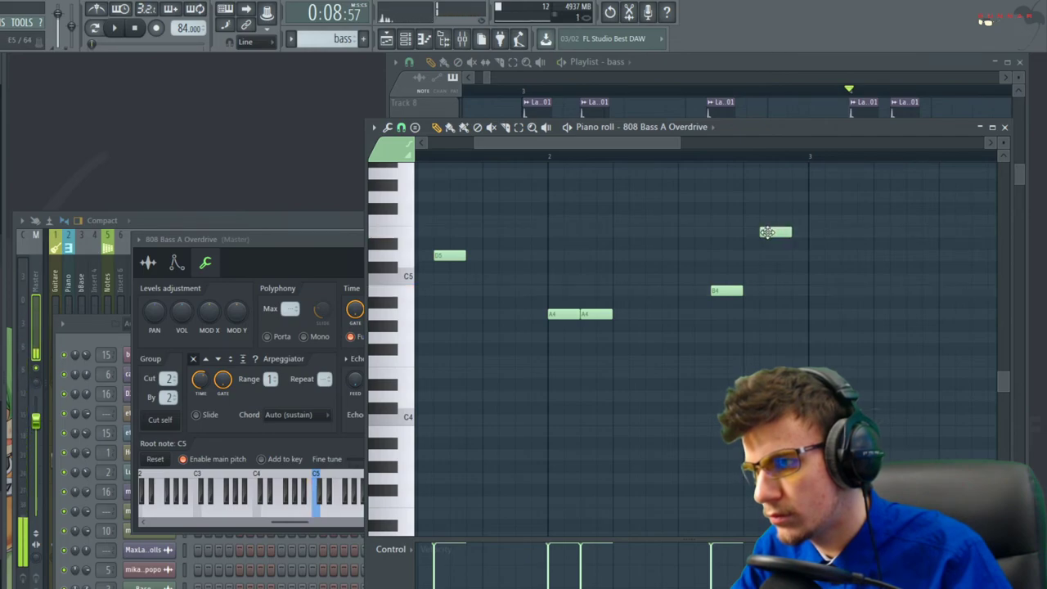
scroll(766, 232, "up", 3)
left_click(789, 206)
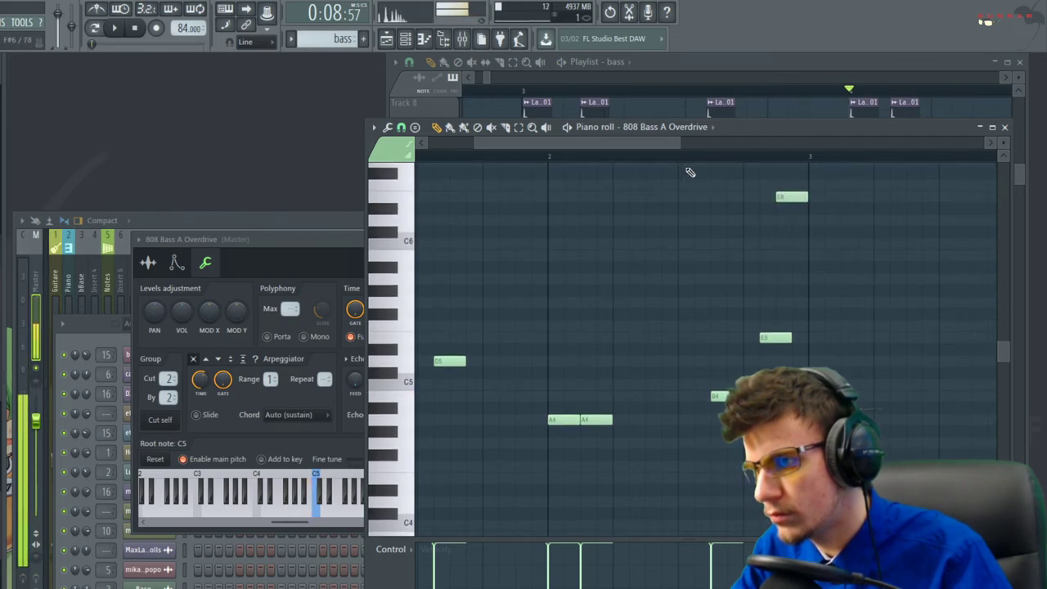
key("space")
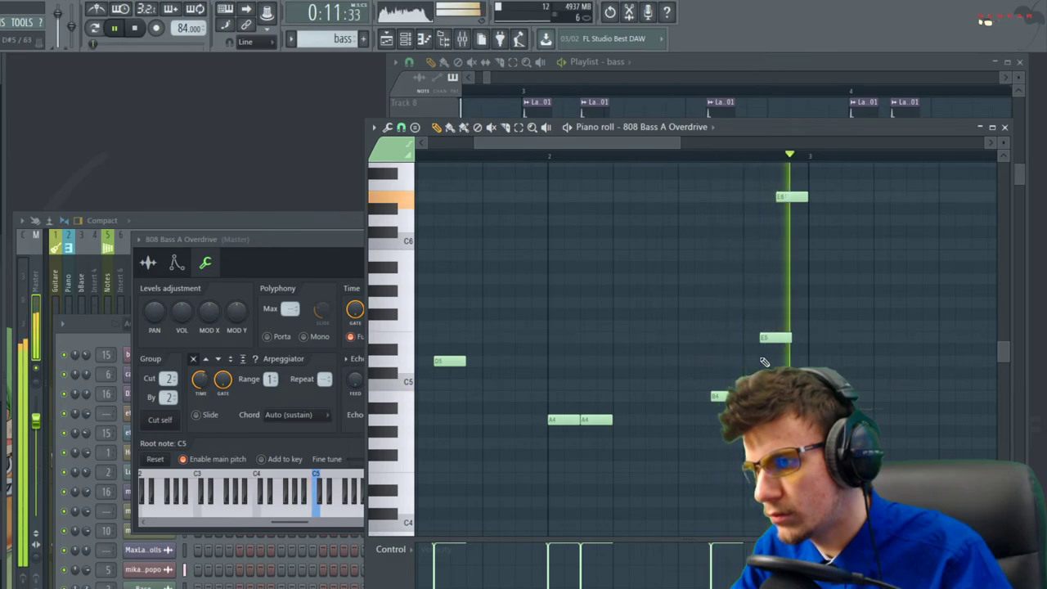
key("space")
key("space")
left_click(725, 396)
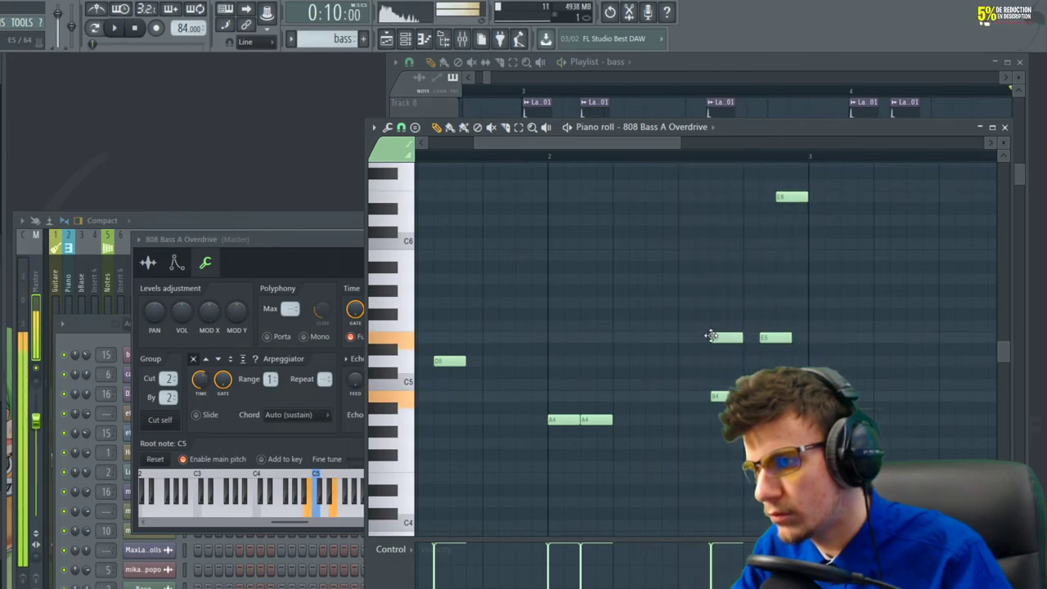
key("space")
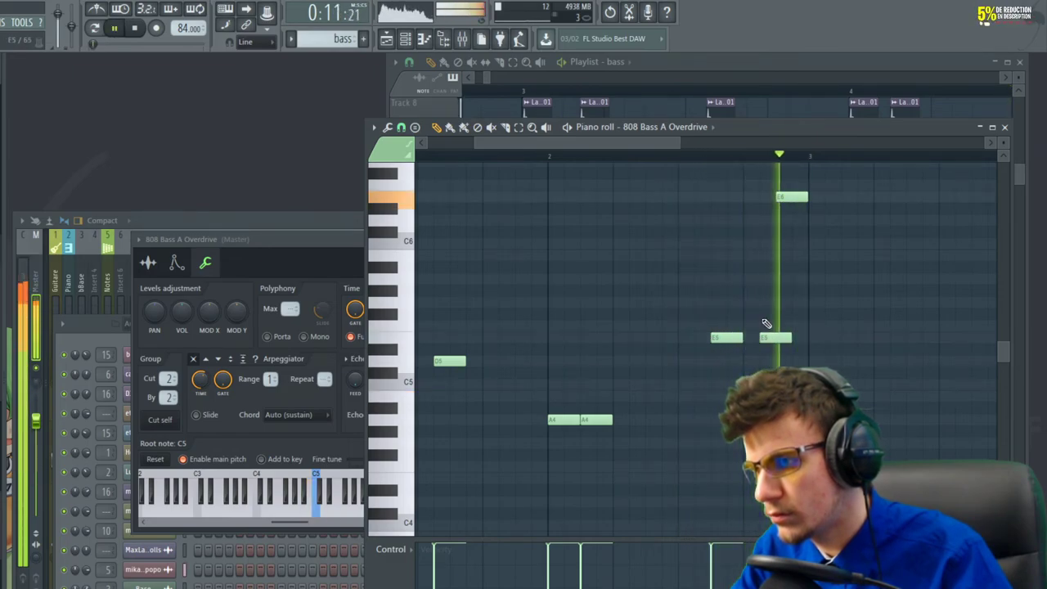
key("space")
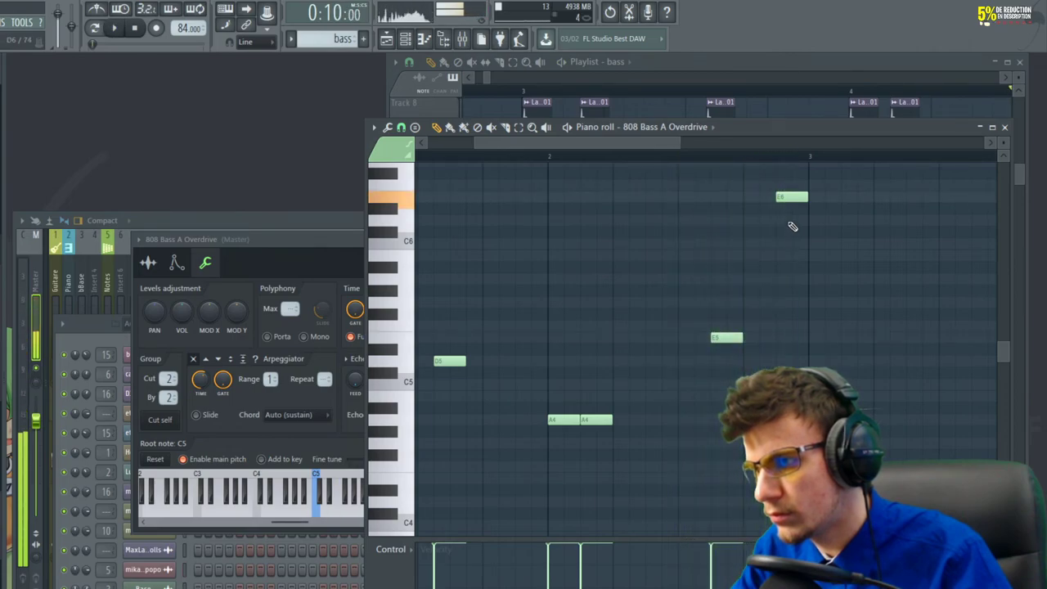
right_click(816, 204)
key("space")
key("space")
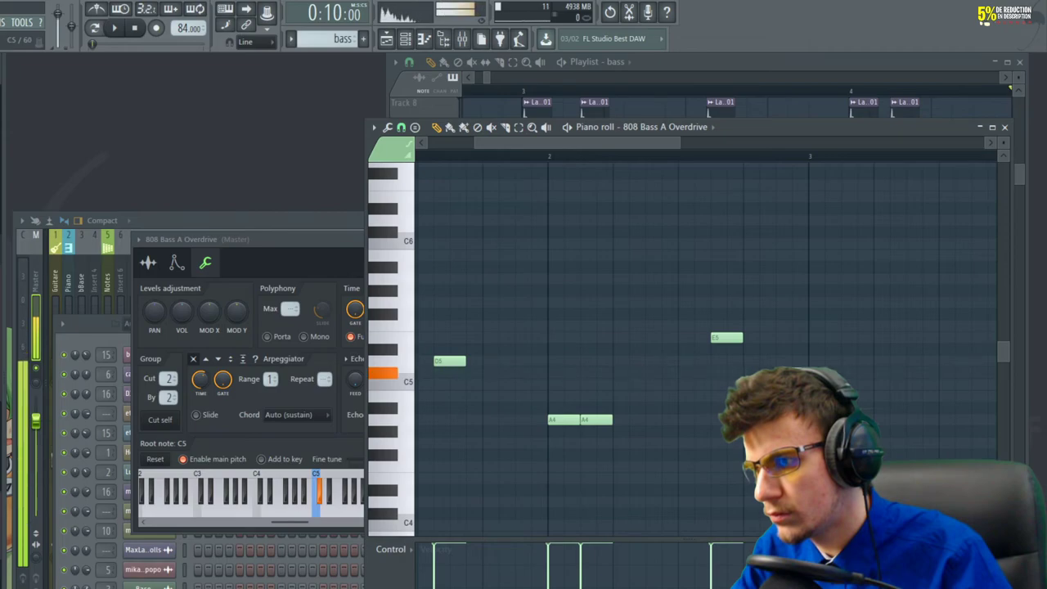
Drop the whole 808 bass melody one octave and close the channel settings
scroll(925, 439, "down", 2)
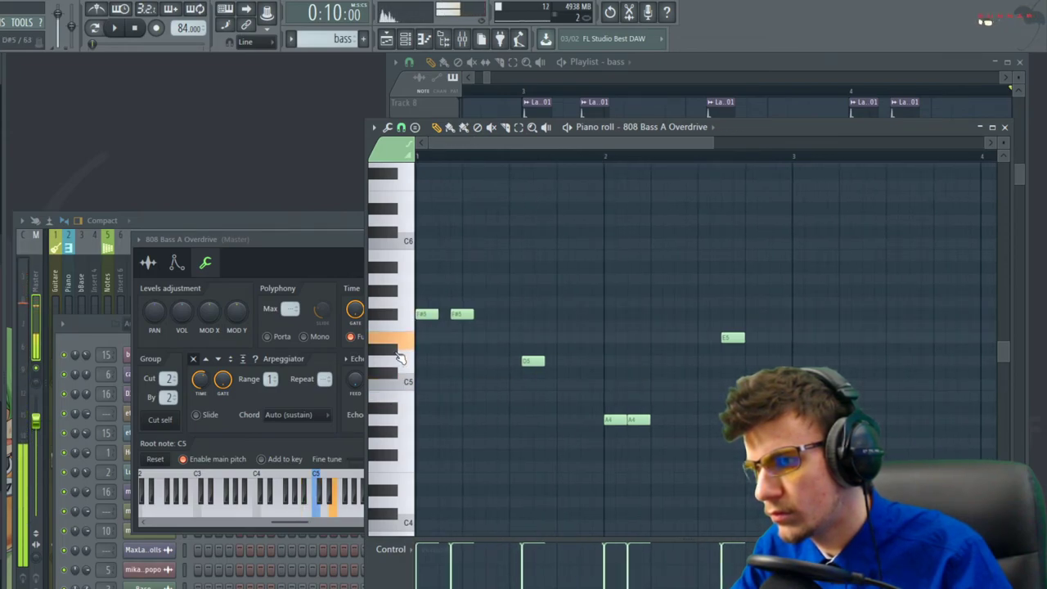
left_click(405, 344)
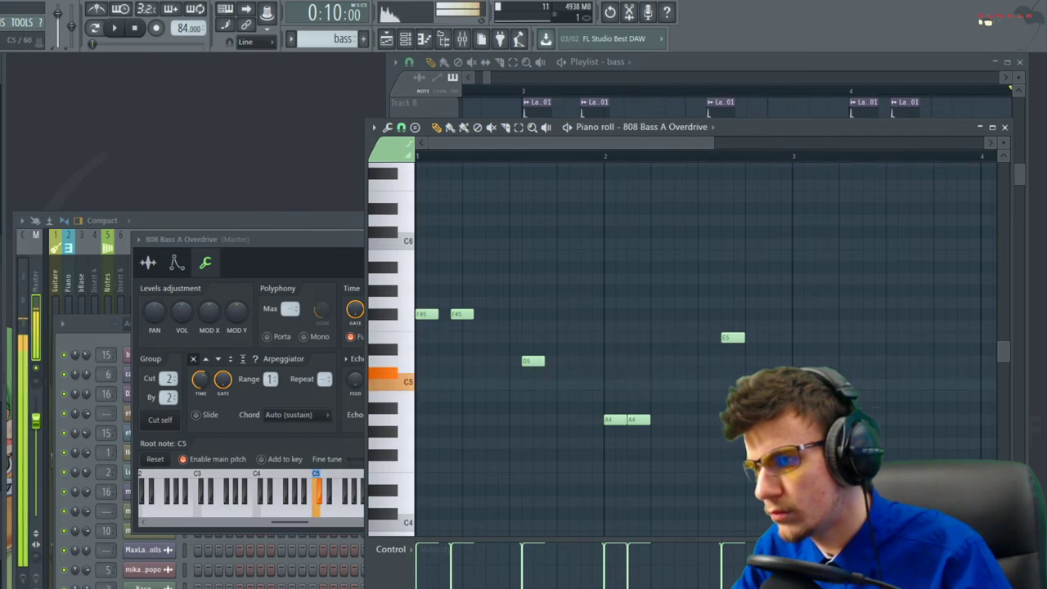
key("ctrl+Down")
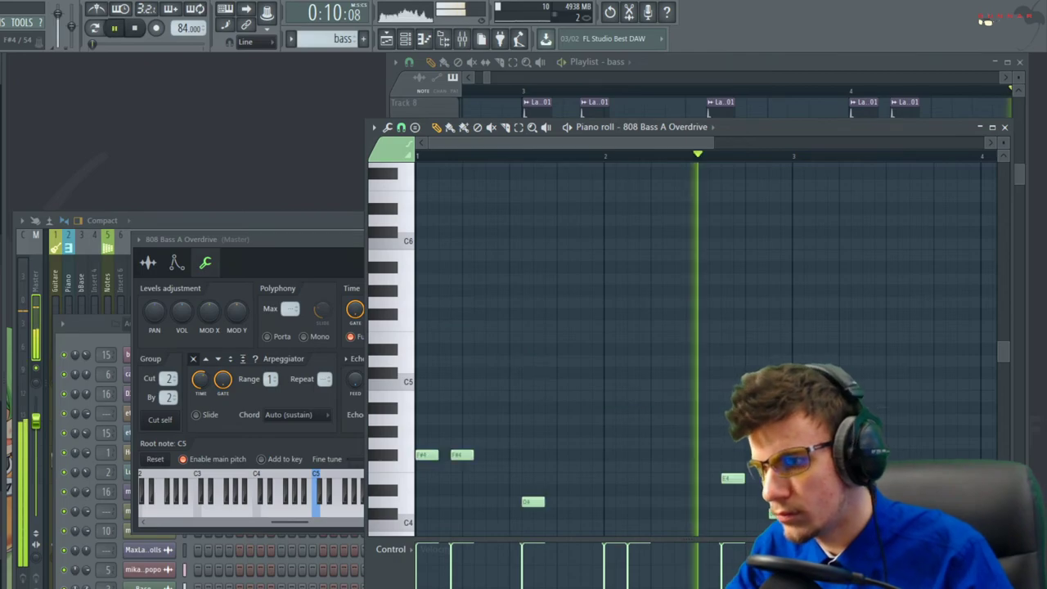
key("space")
scroll(608, 287, "down", 4)
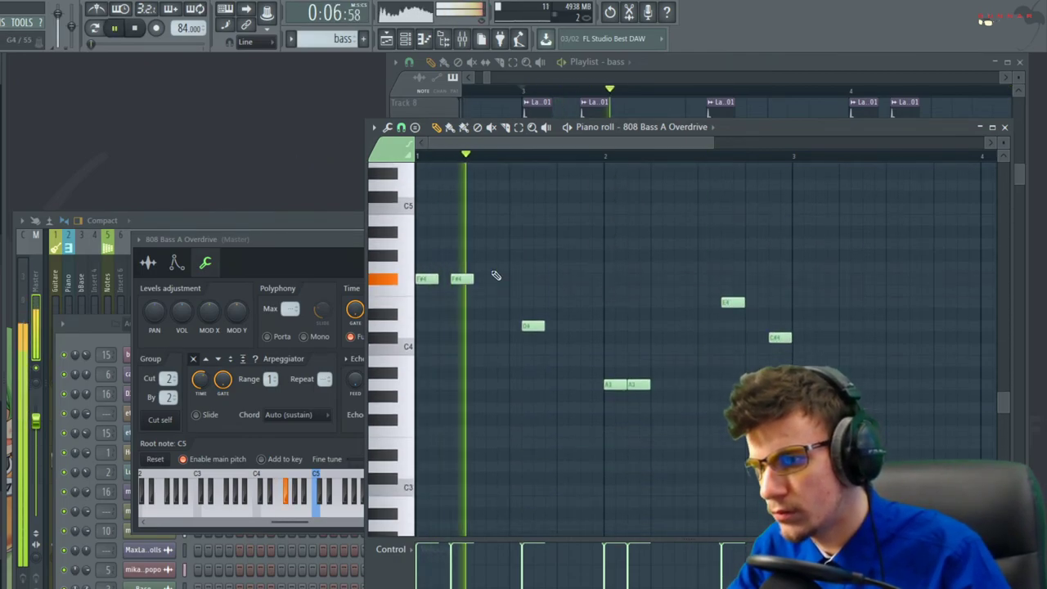
left_click(376, 243)
left_click(492, 240)
Nudge the Track 8 vocal chop slightly earlier in the playlist and replay the section
key("F5")
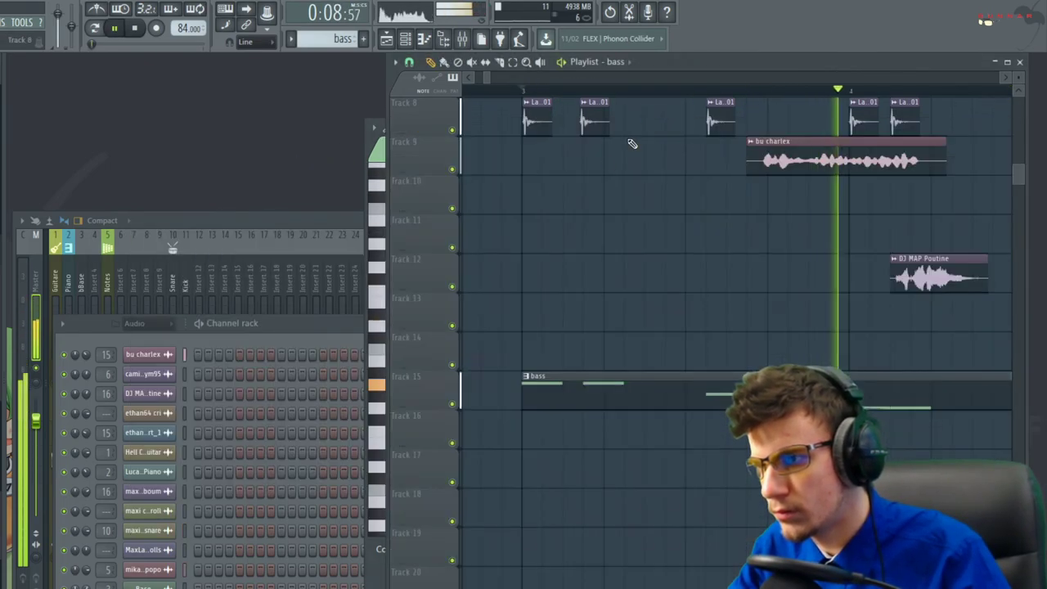
scroll(515, 219, "up", 5)
key("space")
left_click_drag(667, 119, 657, 116)
key("space")
left_click(551, 96)
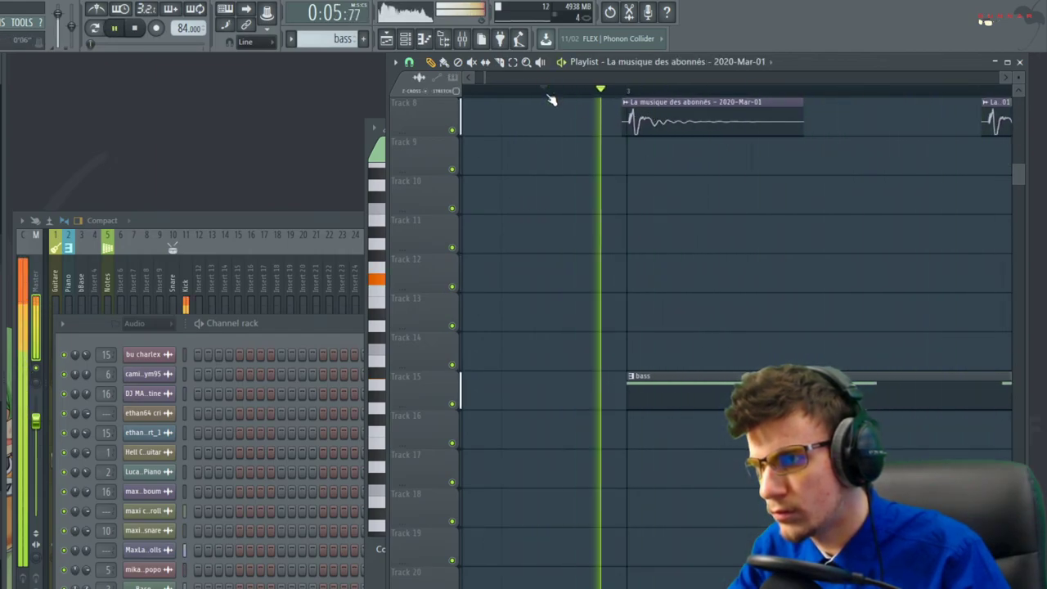
left_click(498, 95)
Select the bass clip and bring its notes up for editing
scroll(487, 202, "down", 5)
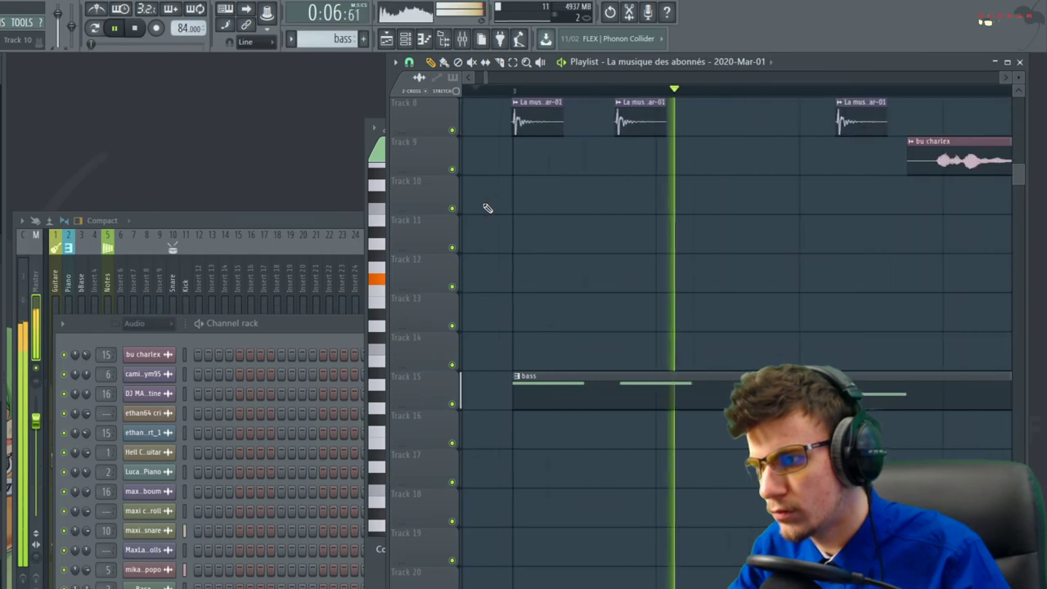
left_click(573, 392)
left_click(424, 38)
left_click(405, 39)
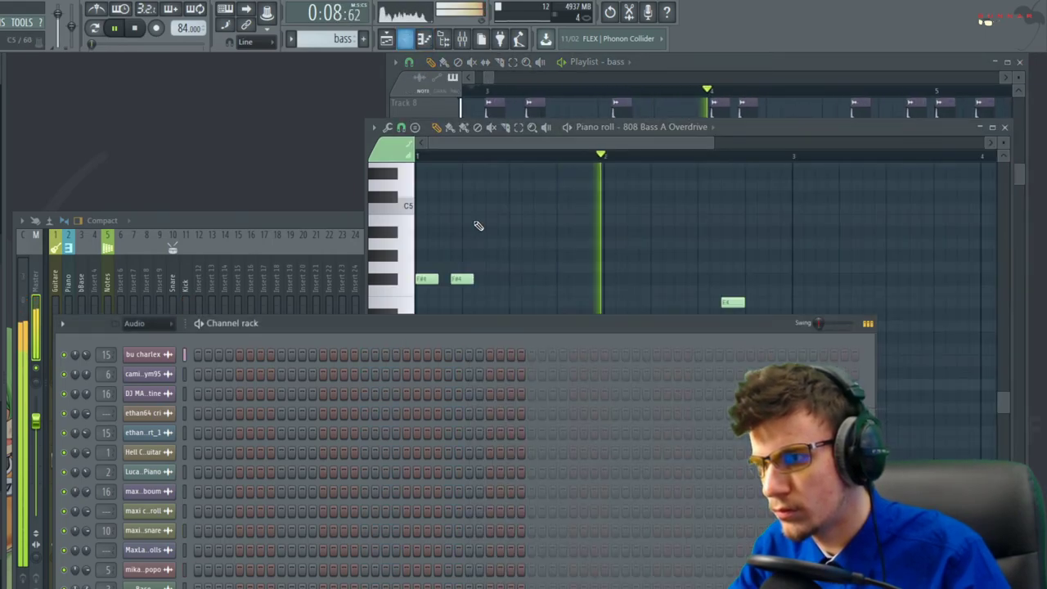
right_click(932, 398)
key("space")
key("space")
Raise the bass's D4, A3 and C#4 notes an octave and save the project
left_click_drag(511, 310, 657, 408)
key("ctrl+Up")
key("ctrl+Up")
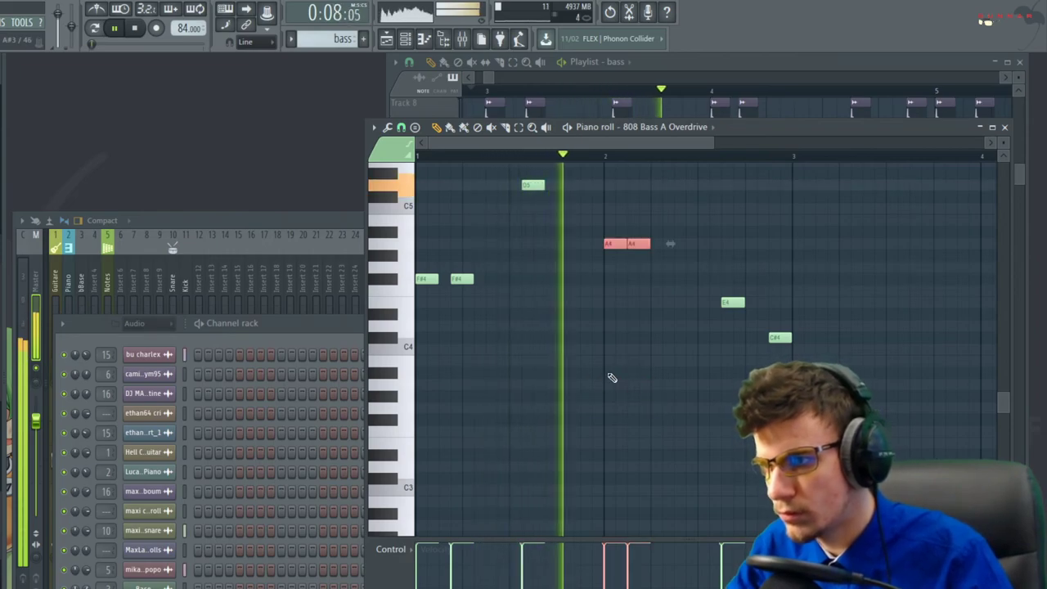
left_click_drag(801, 314, 756, 398)
key("ctrl+Up")
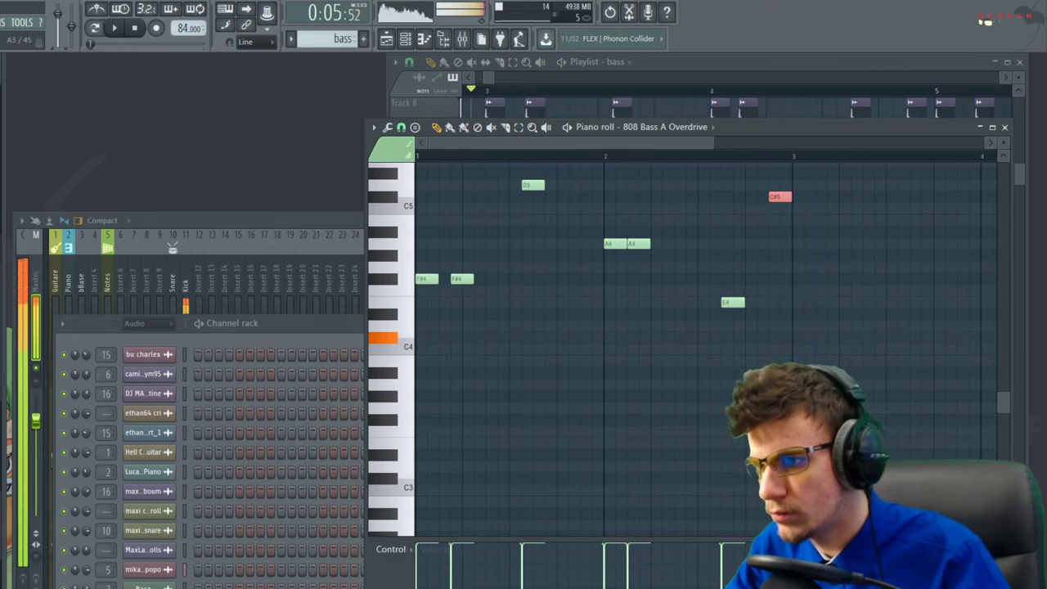
key("ctrl+s")
left_click(462, 422)
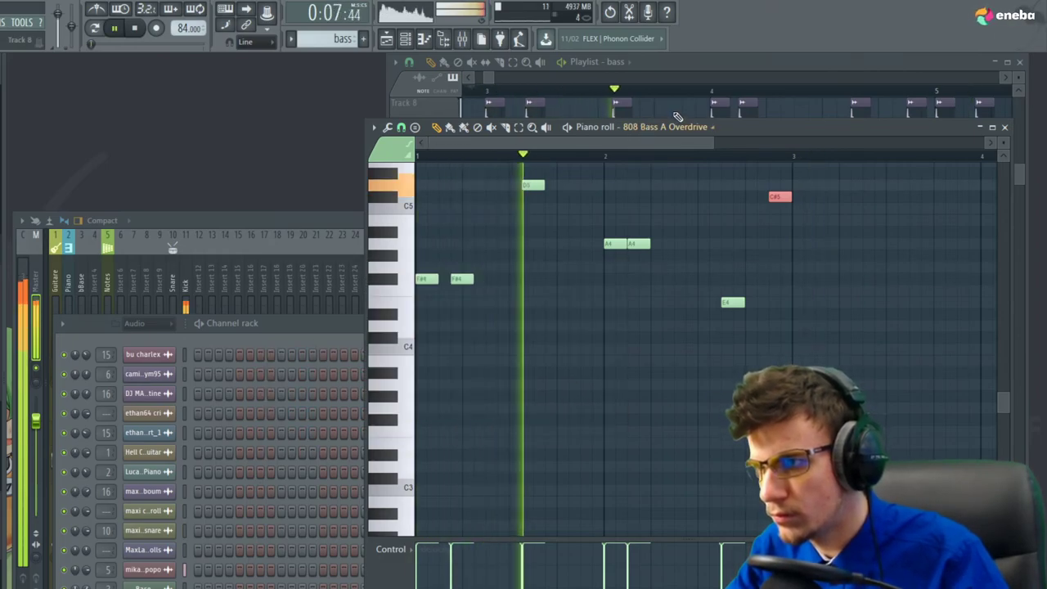
Shift the Track 8 vocal chop slightly later, play the arrangement, and close the plugin window
left_click(678, 116)
key("space")
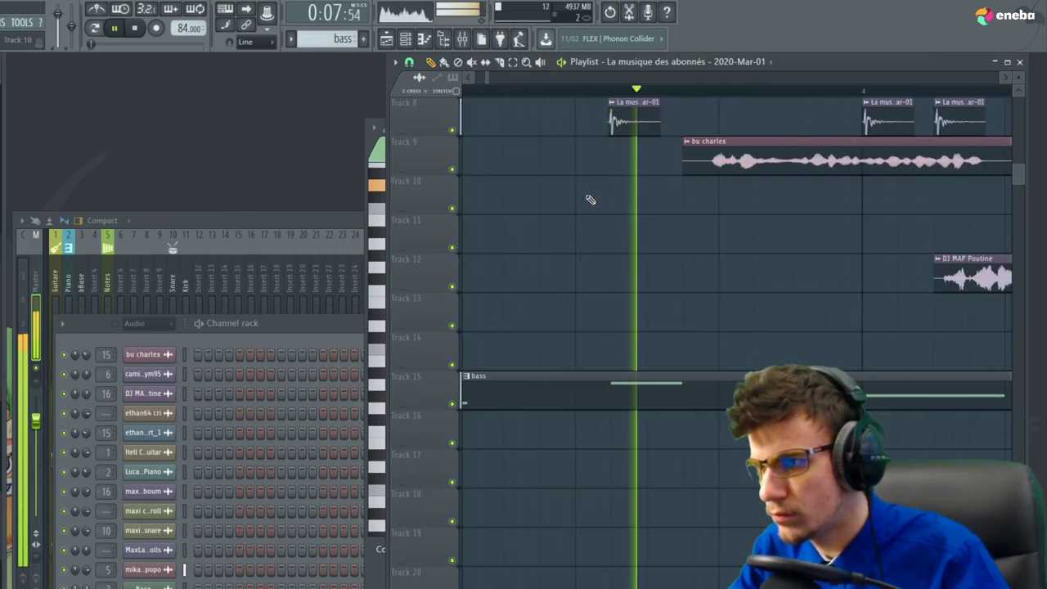
scroll(606, 193, "up", 4)
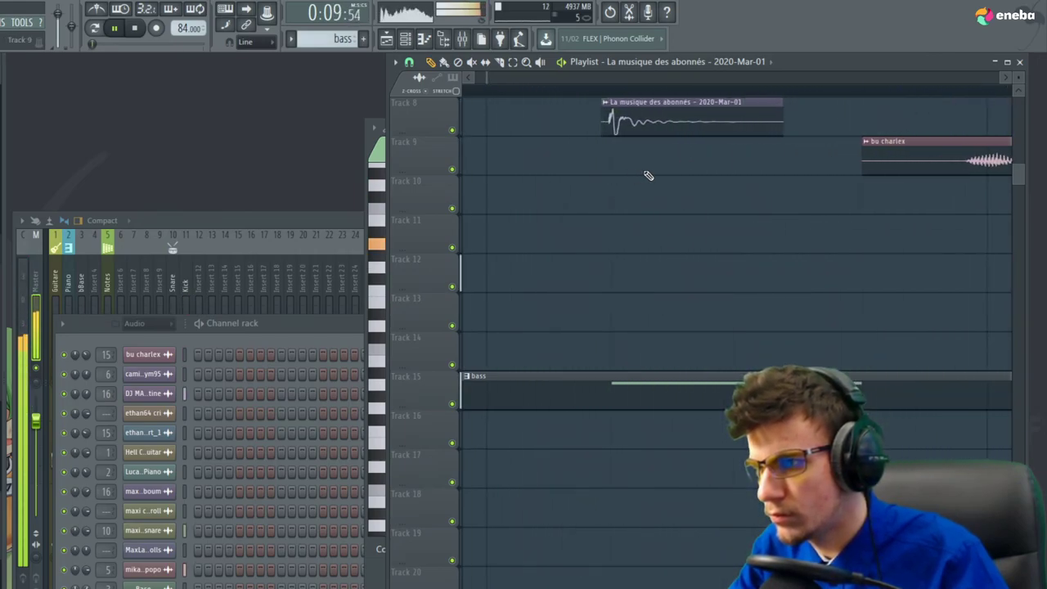
left_click_drag(658, 131, 675, 139)
left_click(631, 382)
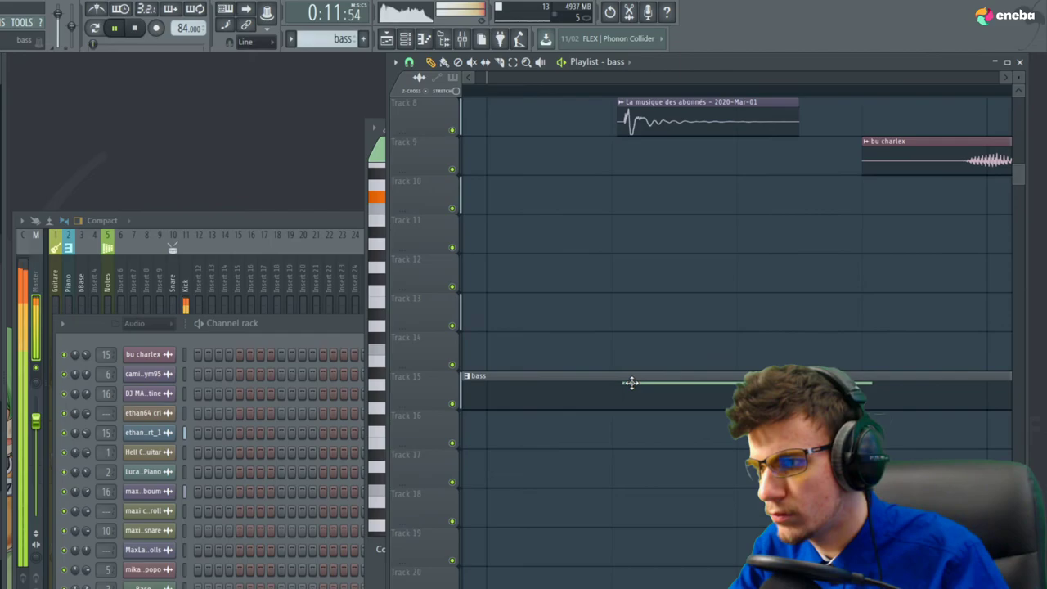
key("space")
scroll(892, 341, "down", 4)
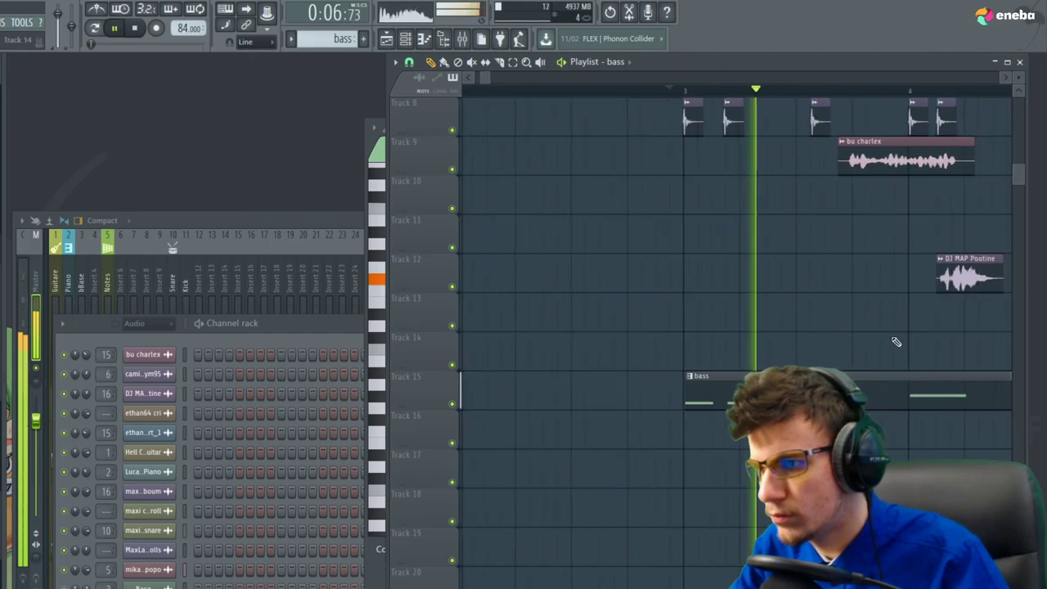
scroll(690, 322, "down", 4)
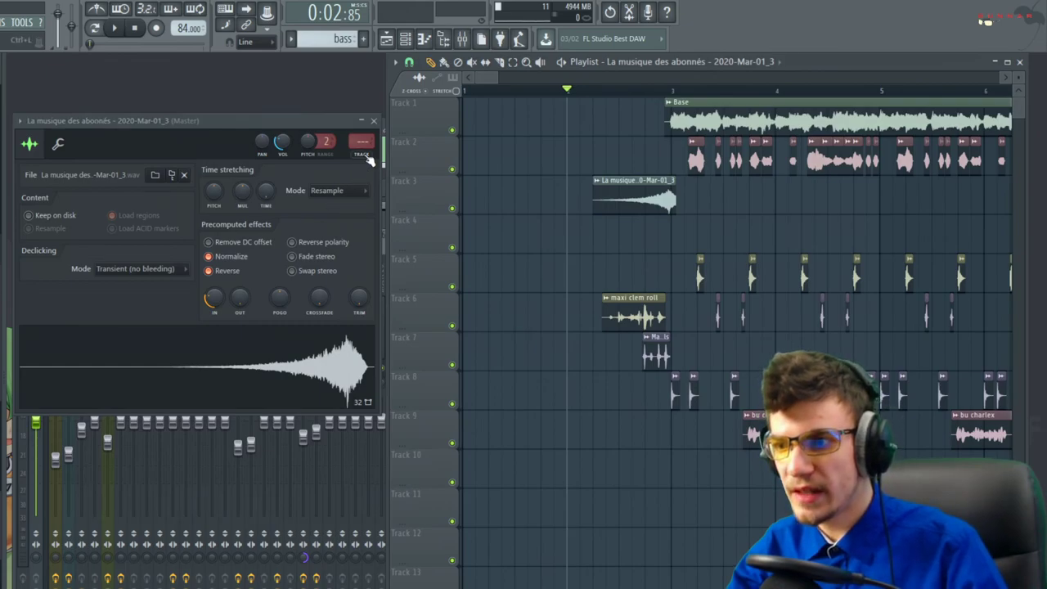
left_click(366, 140)
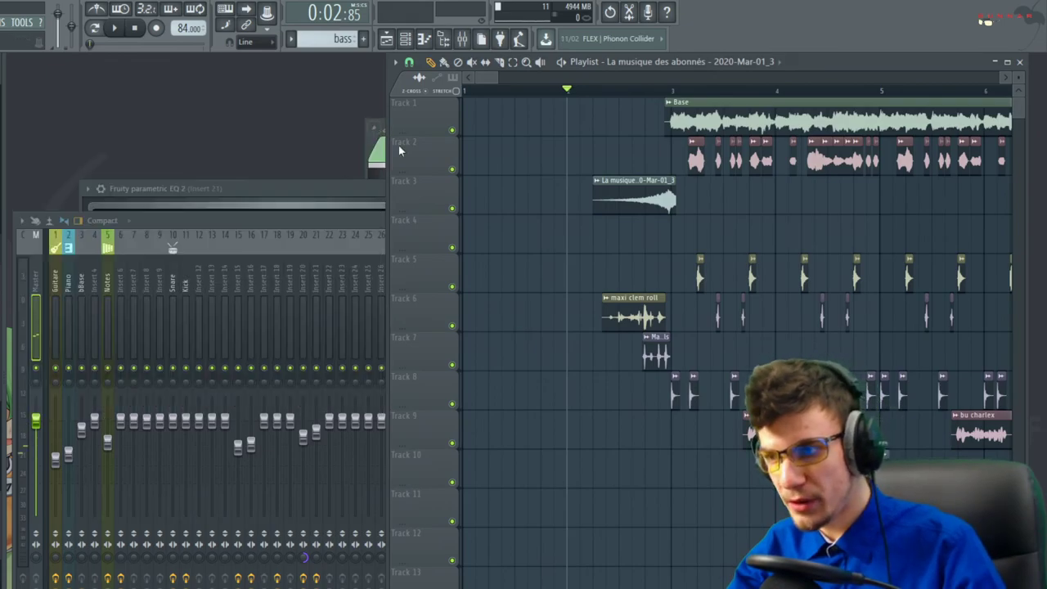
Scroll the playlist to view the full arrangement, including the bar-9 break and second Base section
scroll(823, 207, "down", 3)
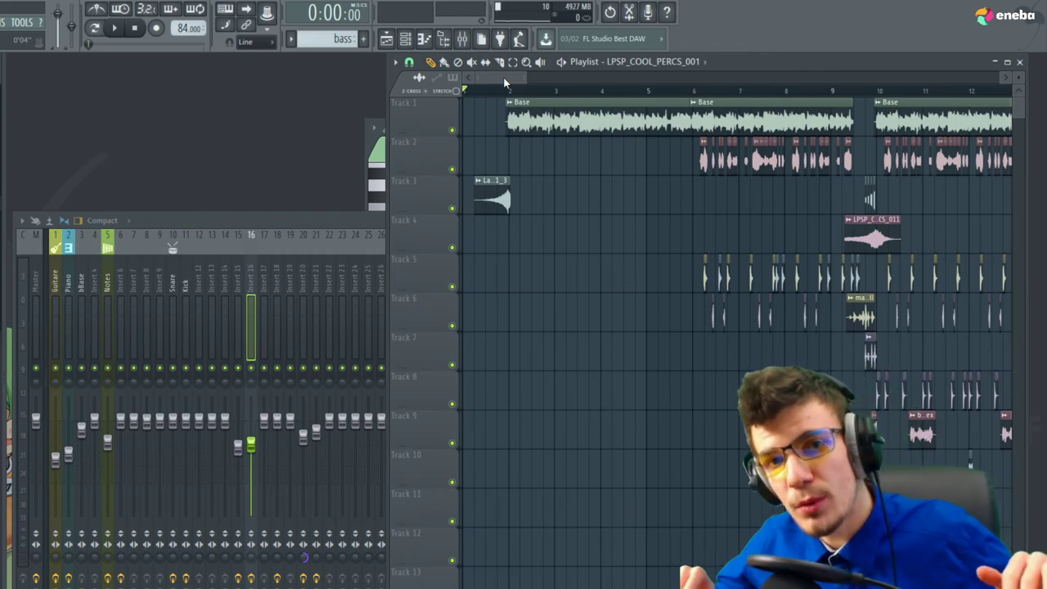
key("space")
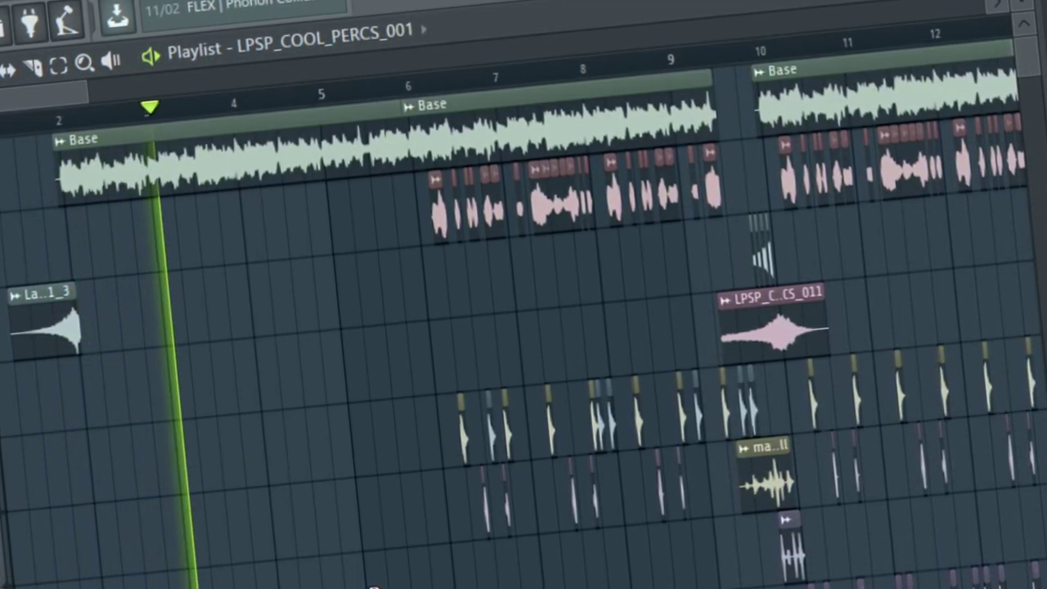
left_click_drag(8, 95, 30, 94)
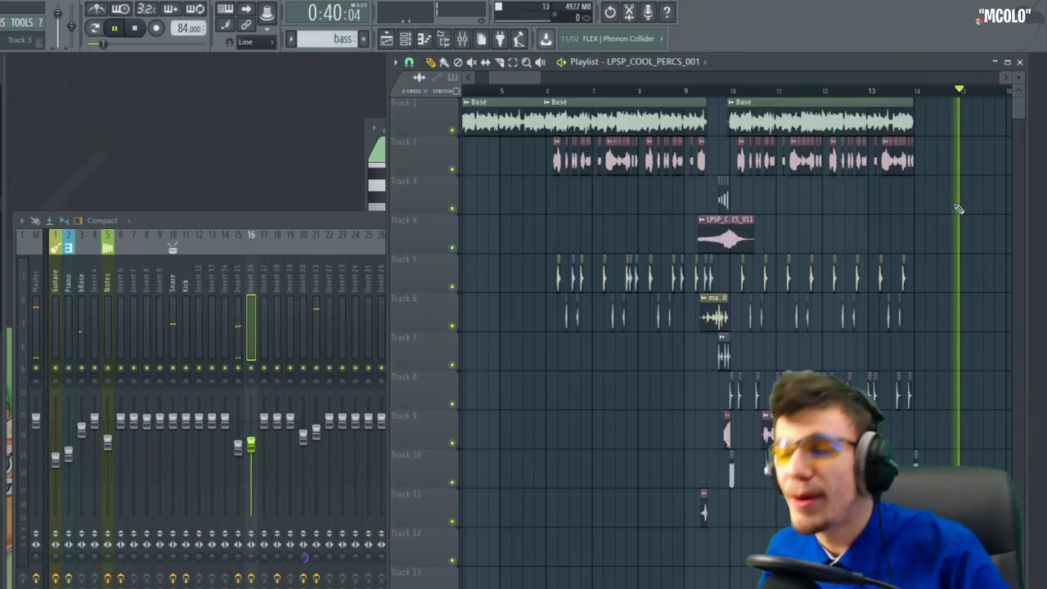
key("space")
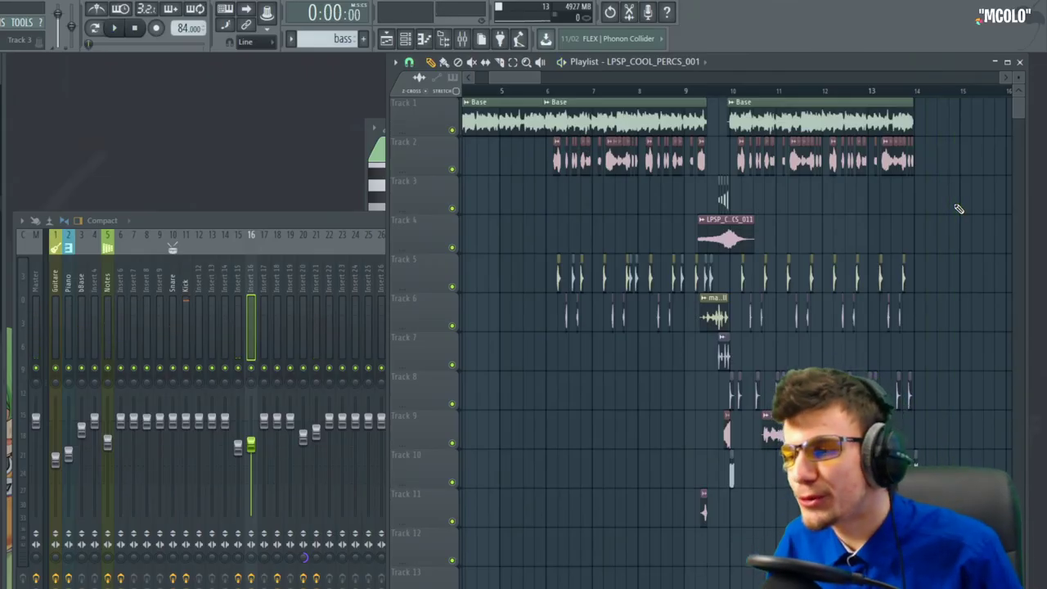